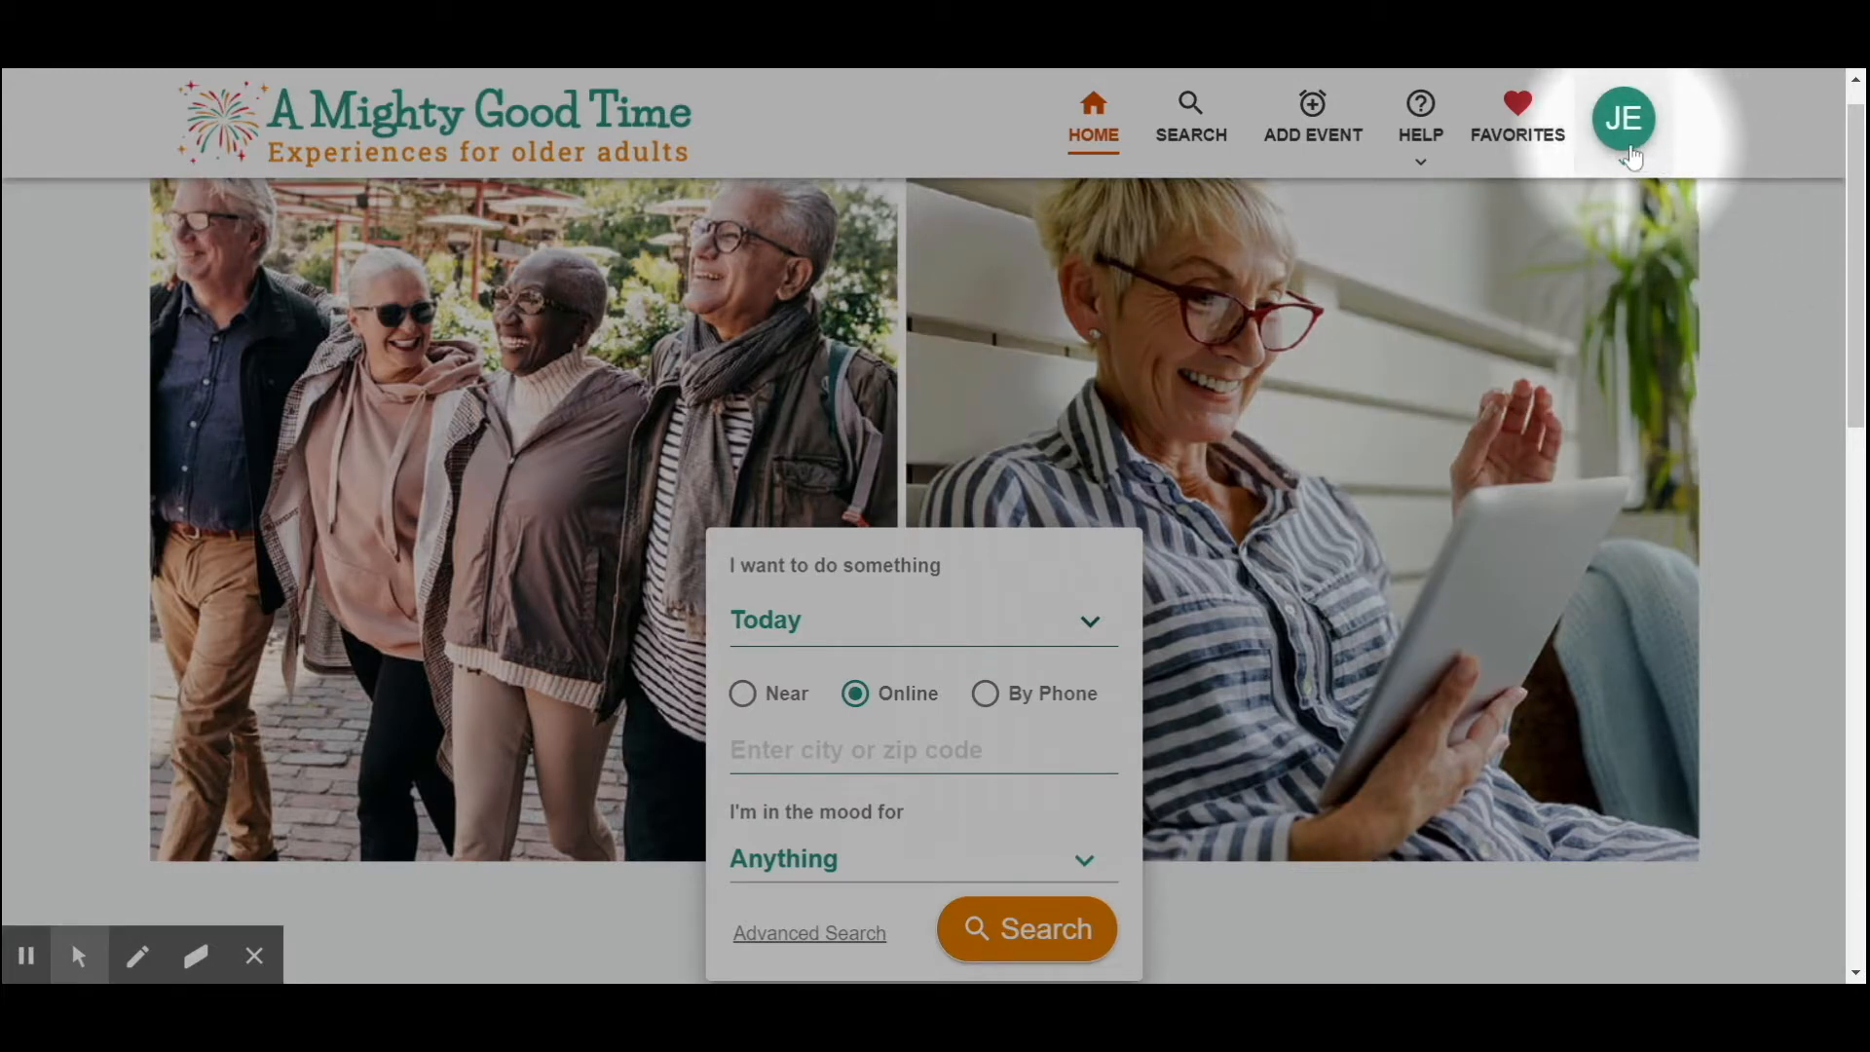
# - Open the events list in the account area and start adding a new event
pyautogui.click(1635, 162)
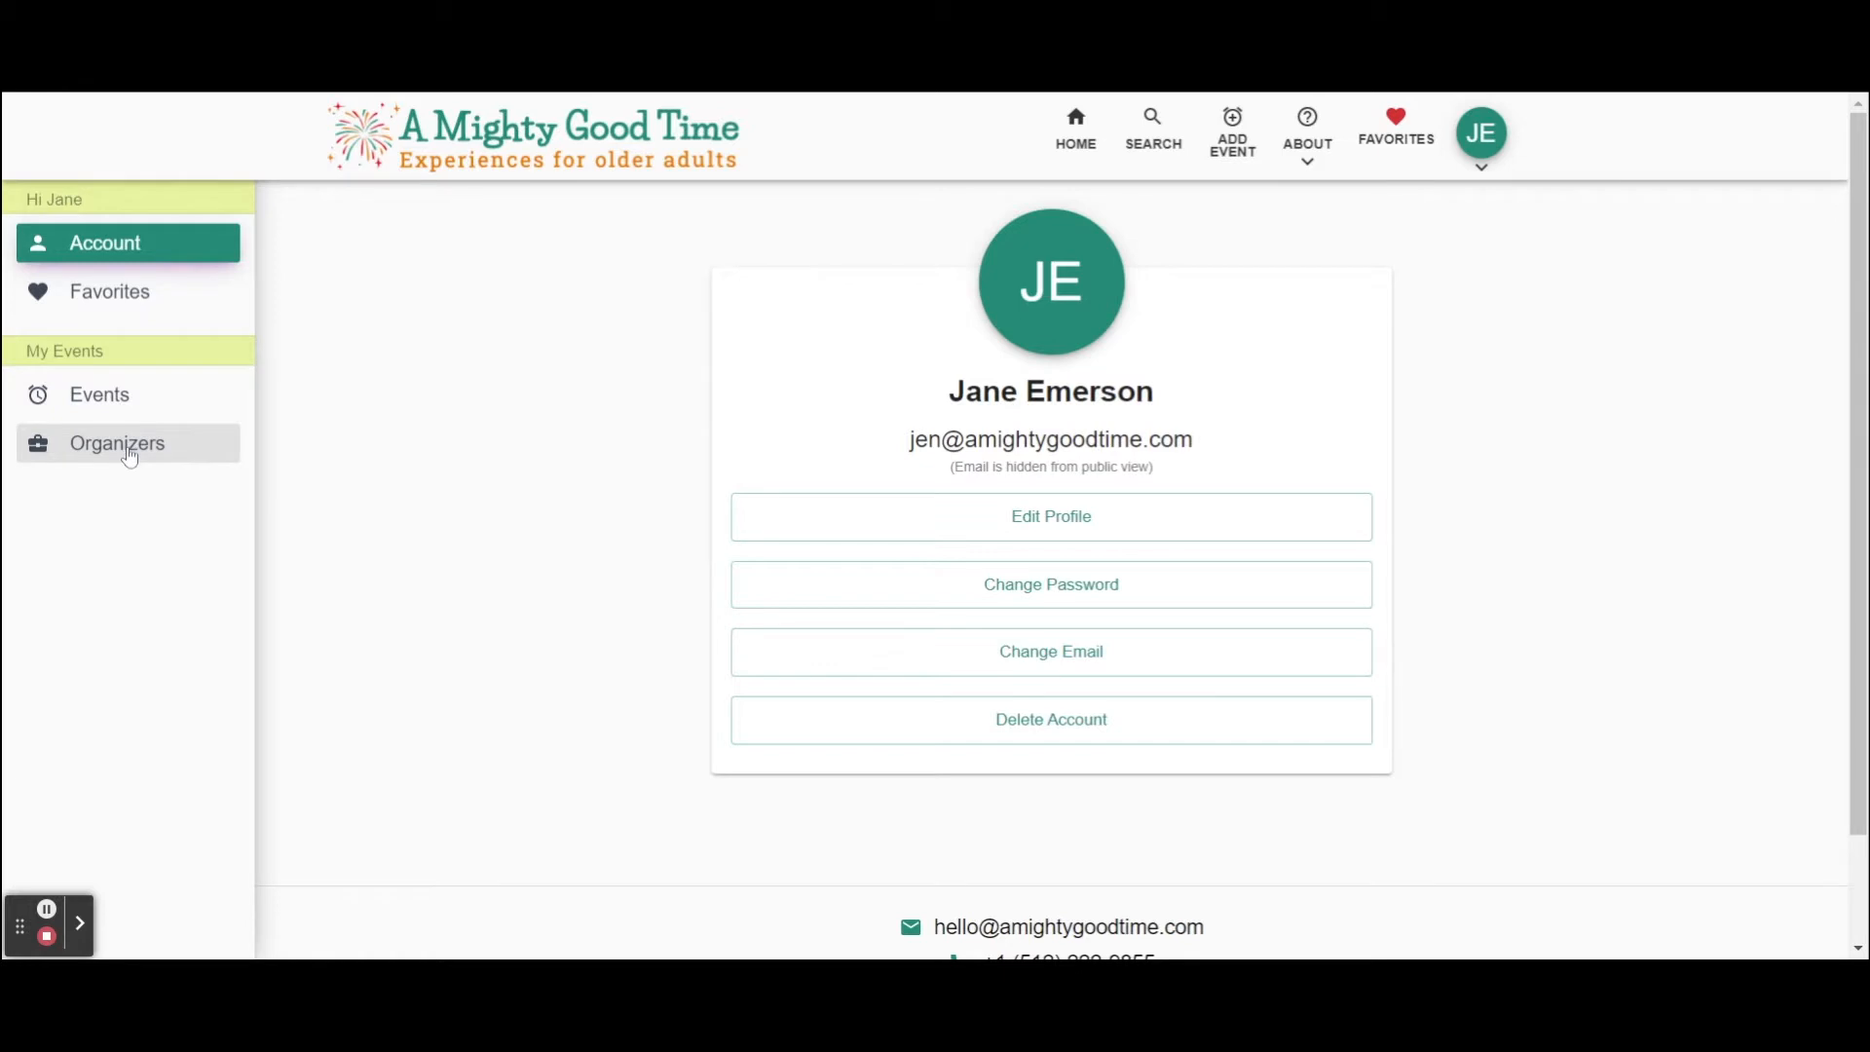
pyautogui.click(110, 399)
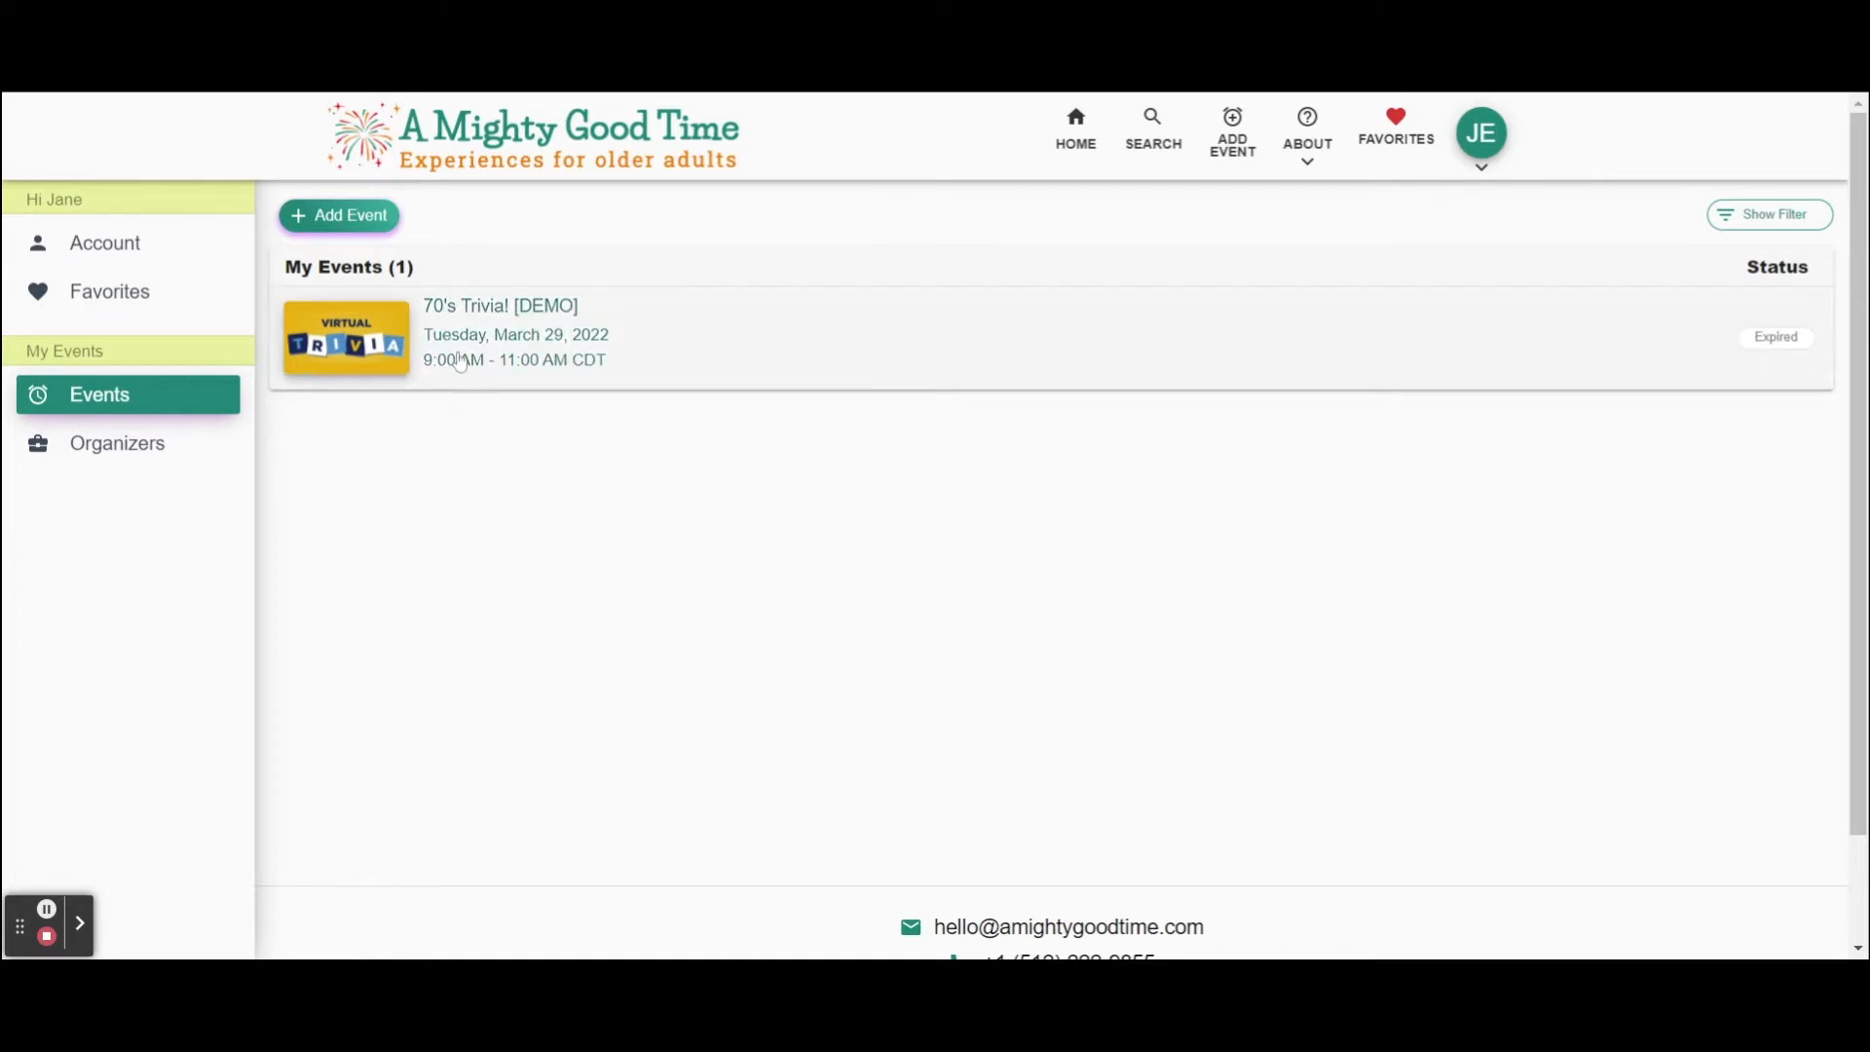
pyautogui.click(381, 226)
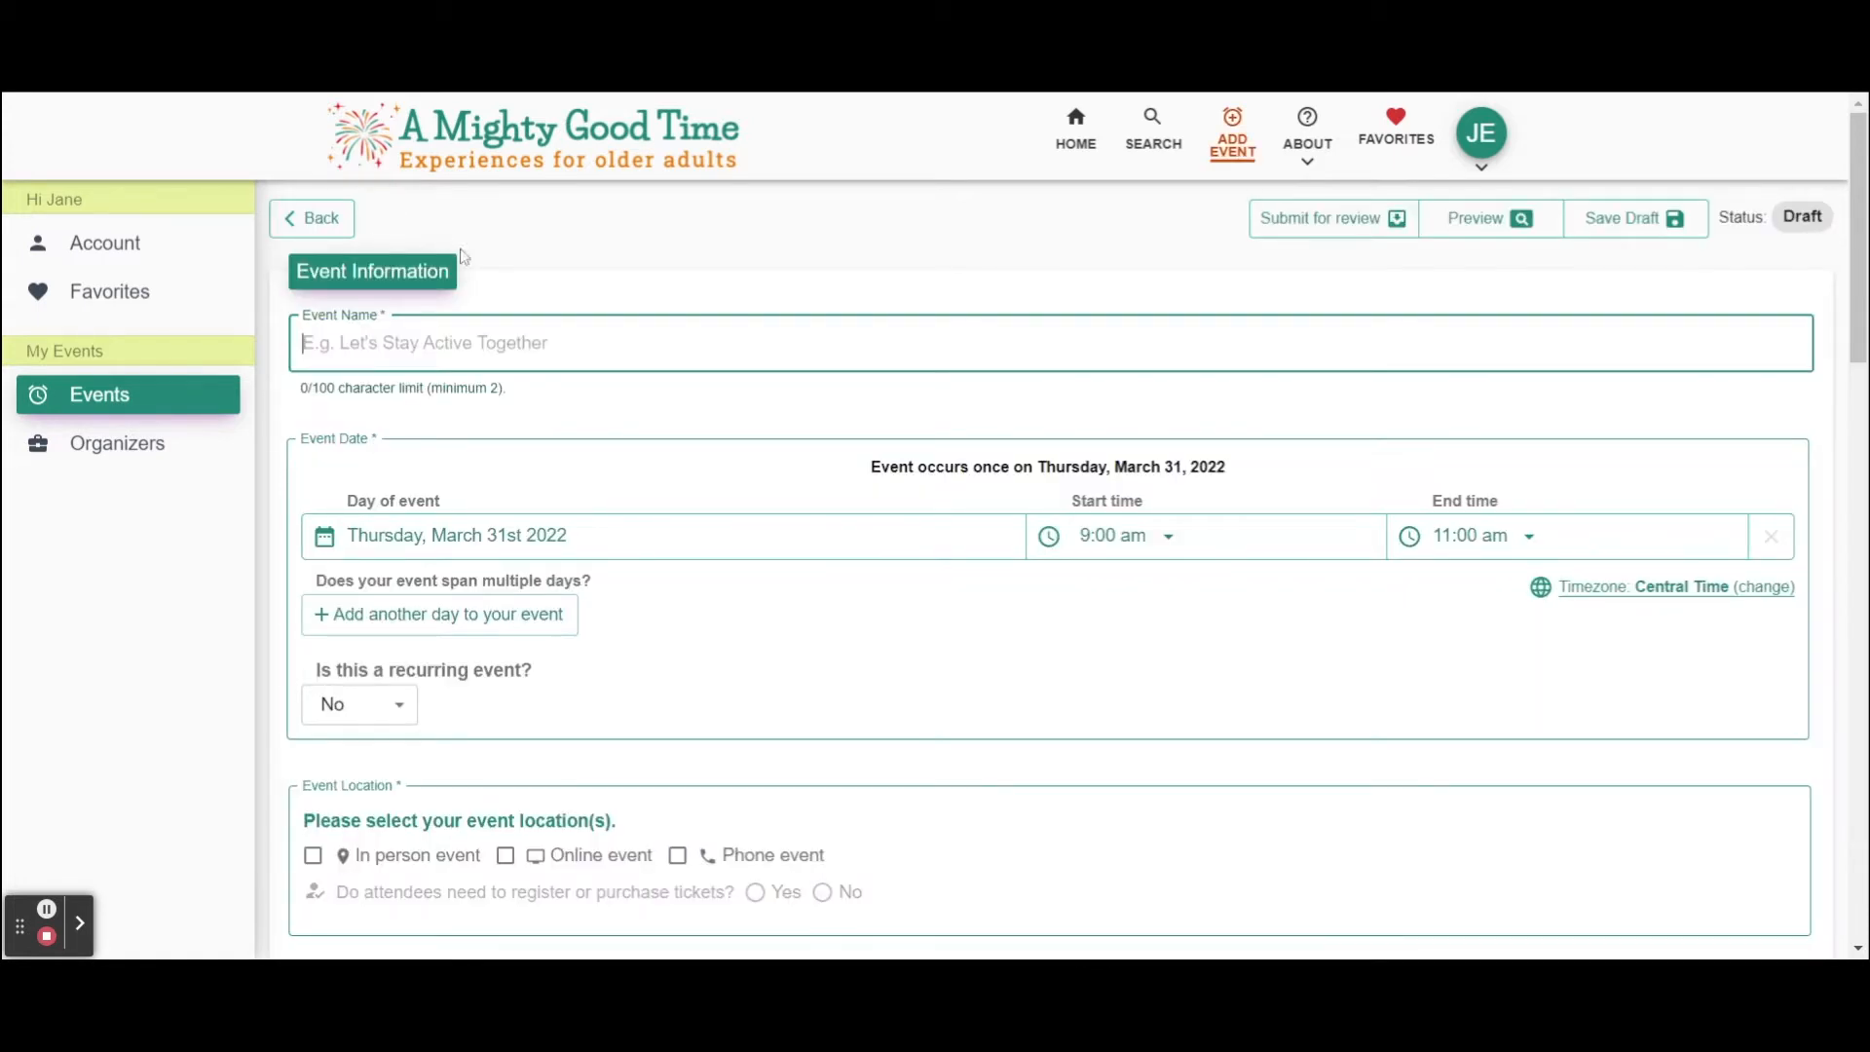
pyautogui.click(84, 937)
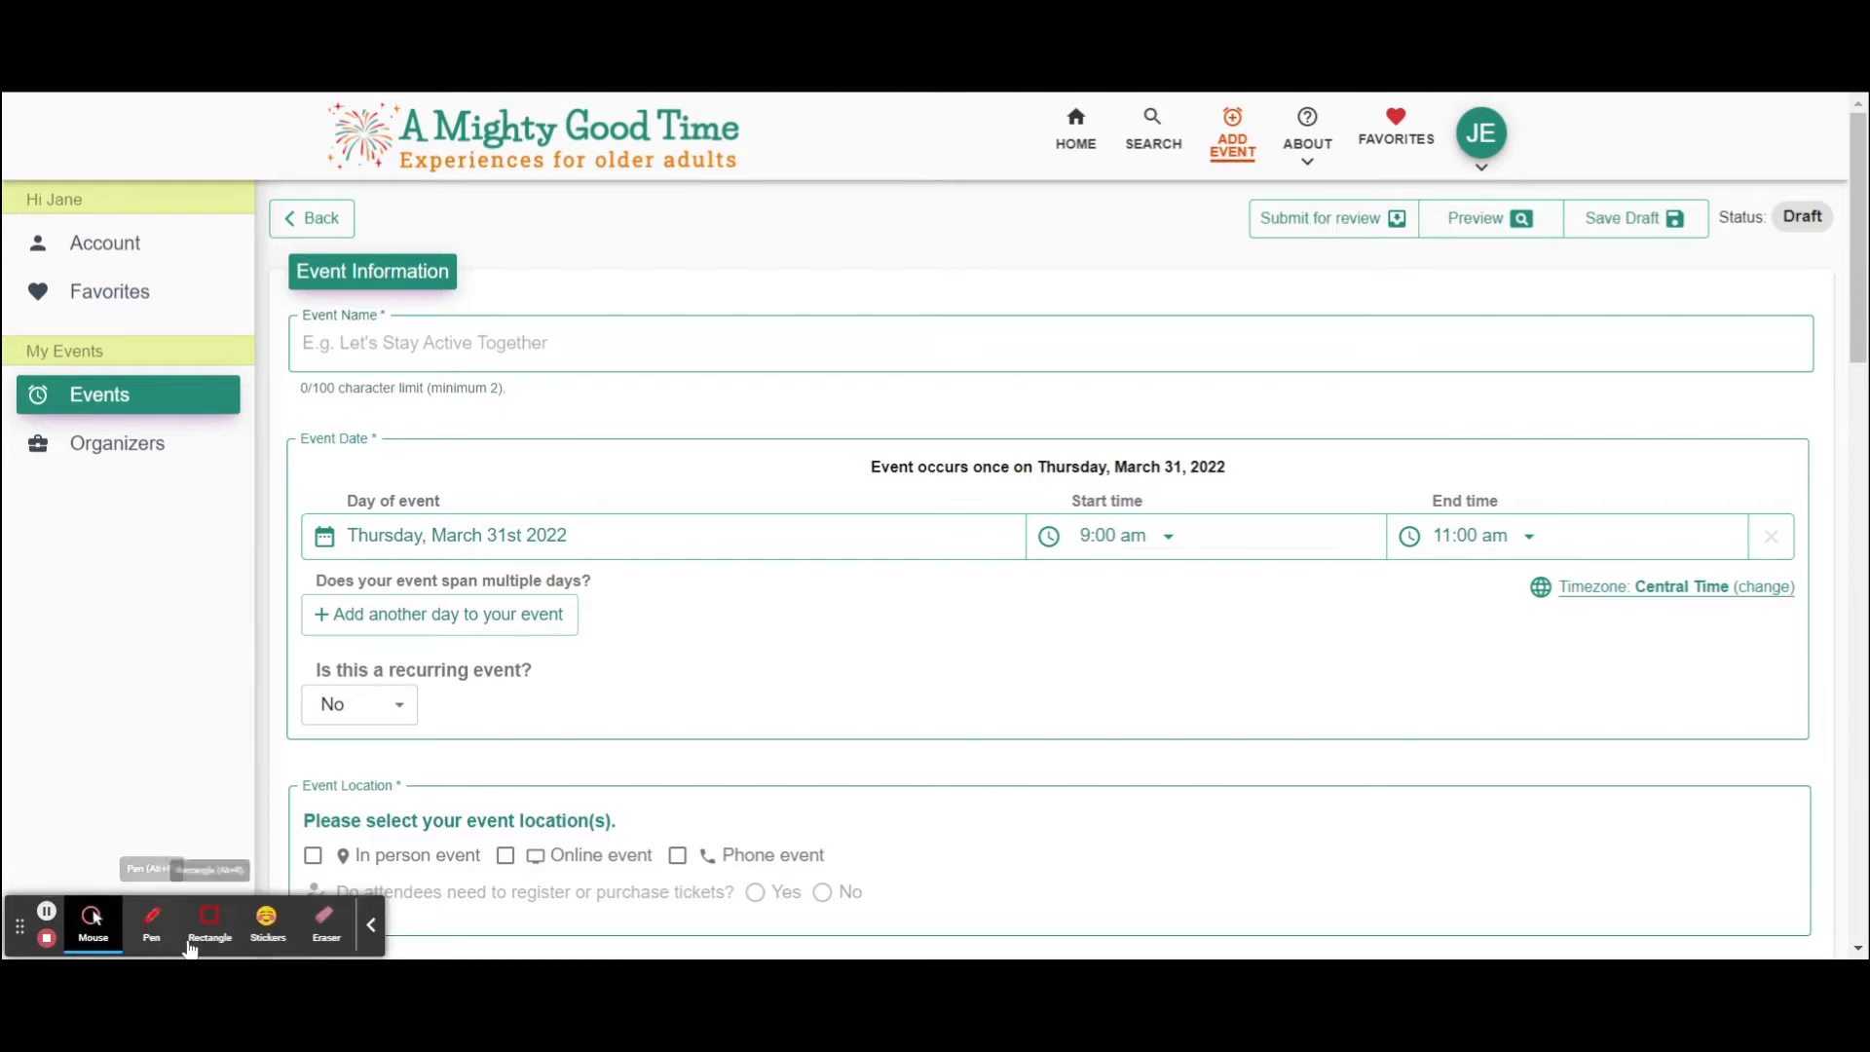
pyautogui.click(97, 930)
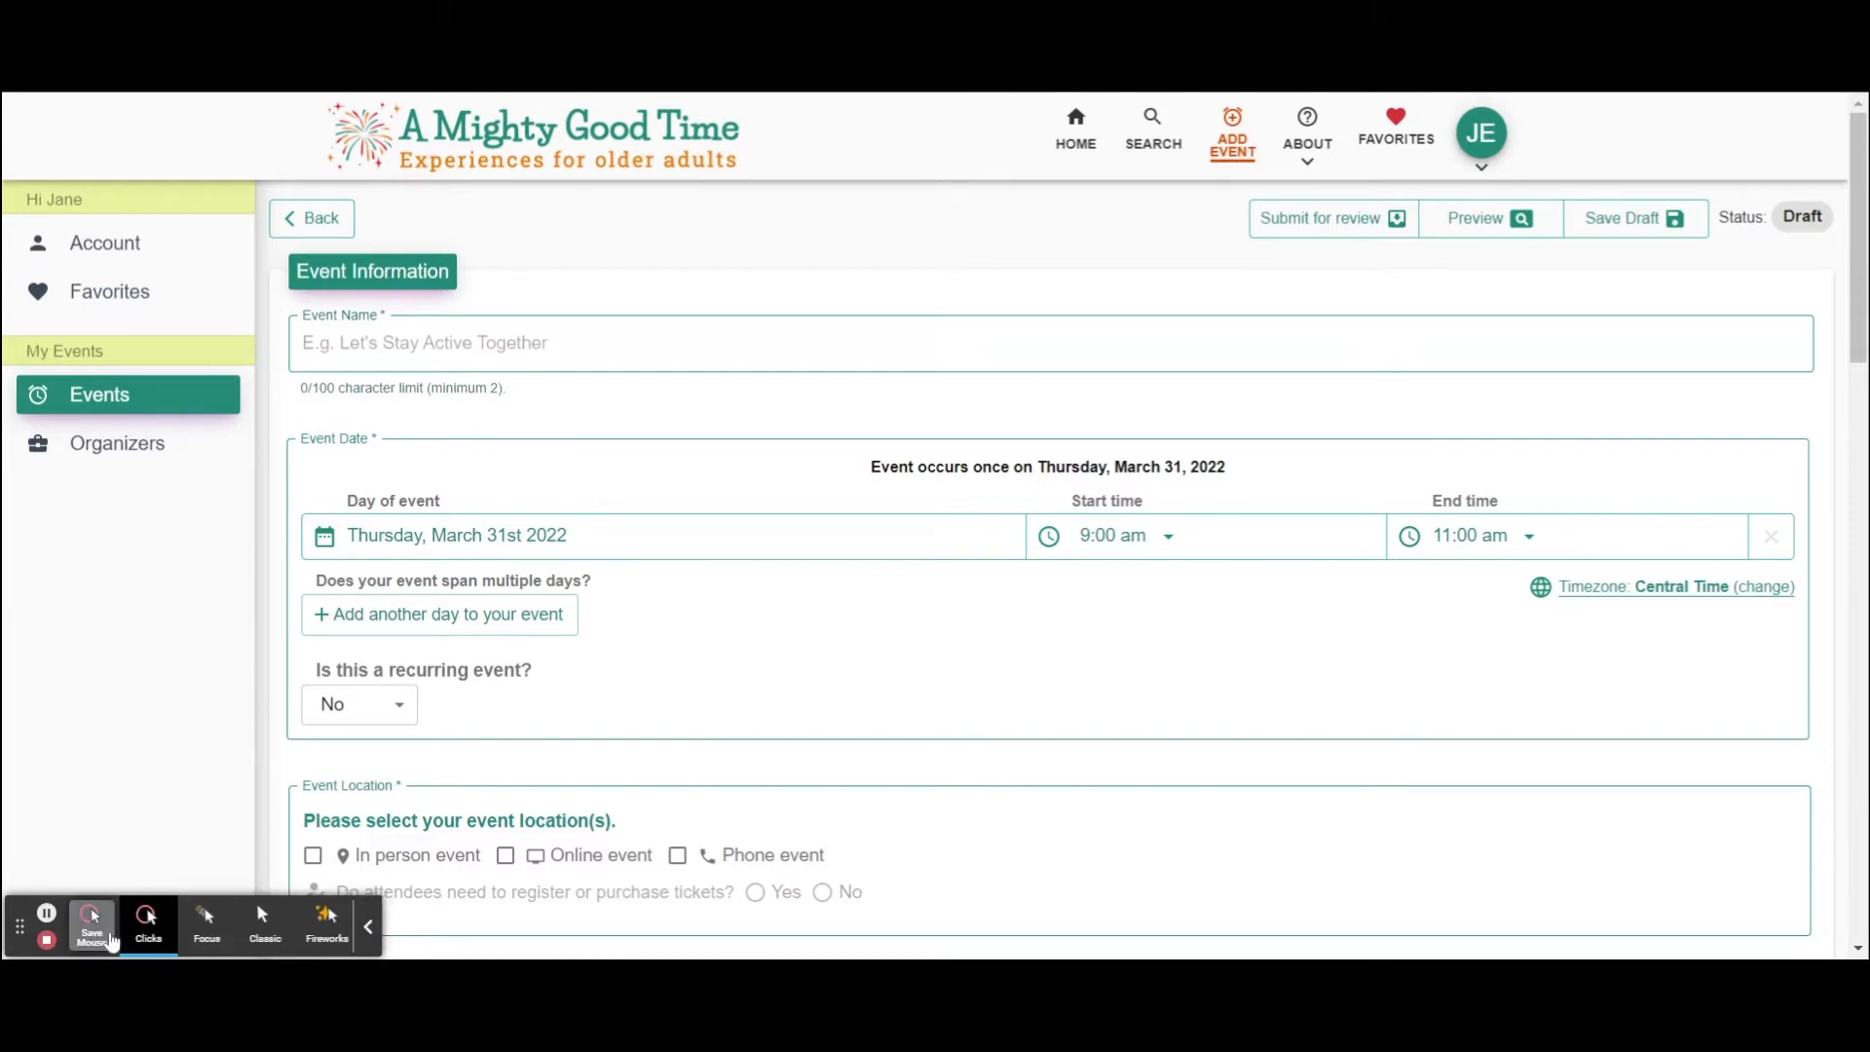
pyautogui.click(204, 930)
pyautogui.click(368, 926)
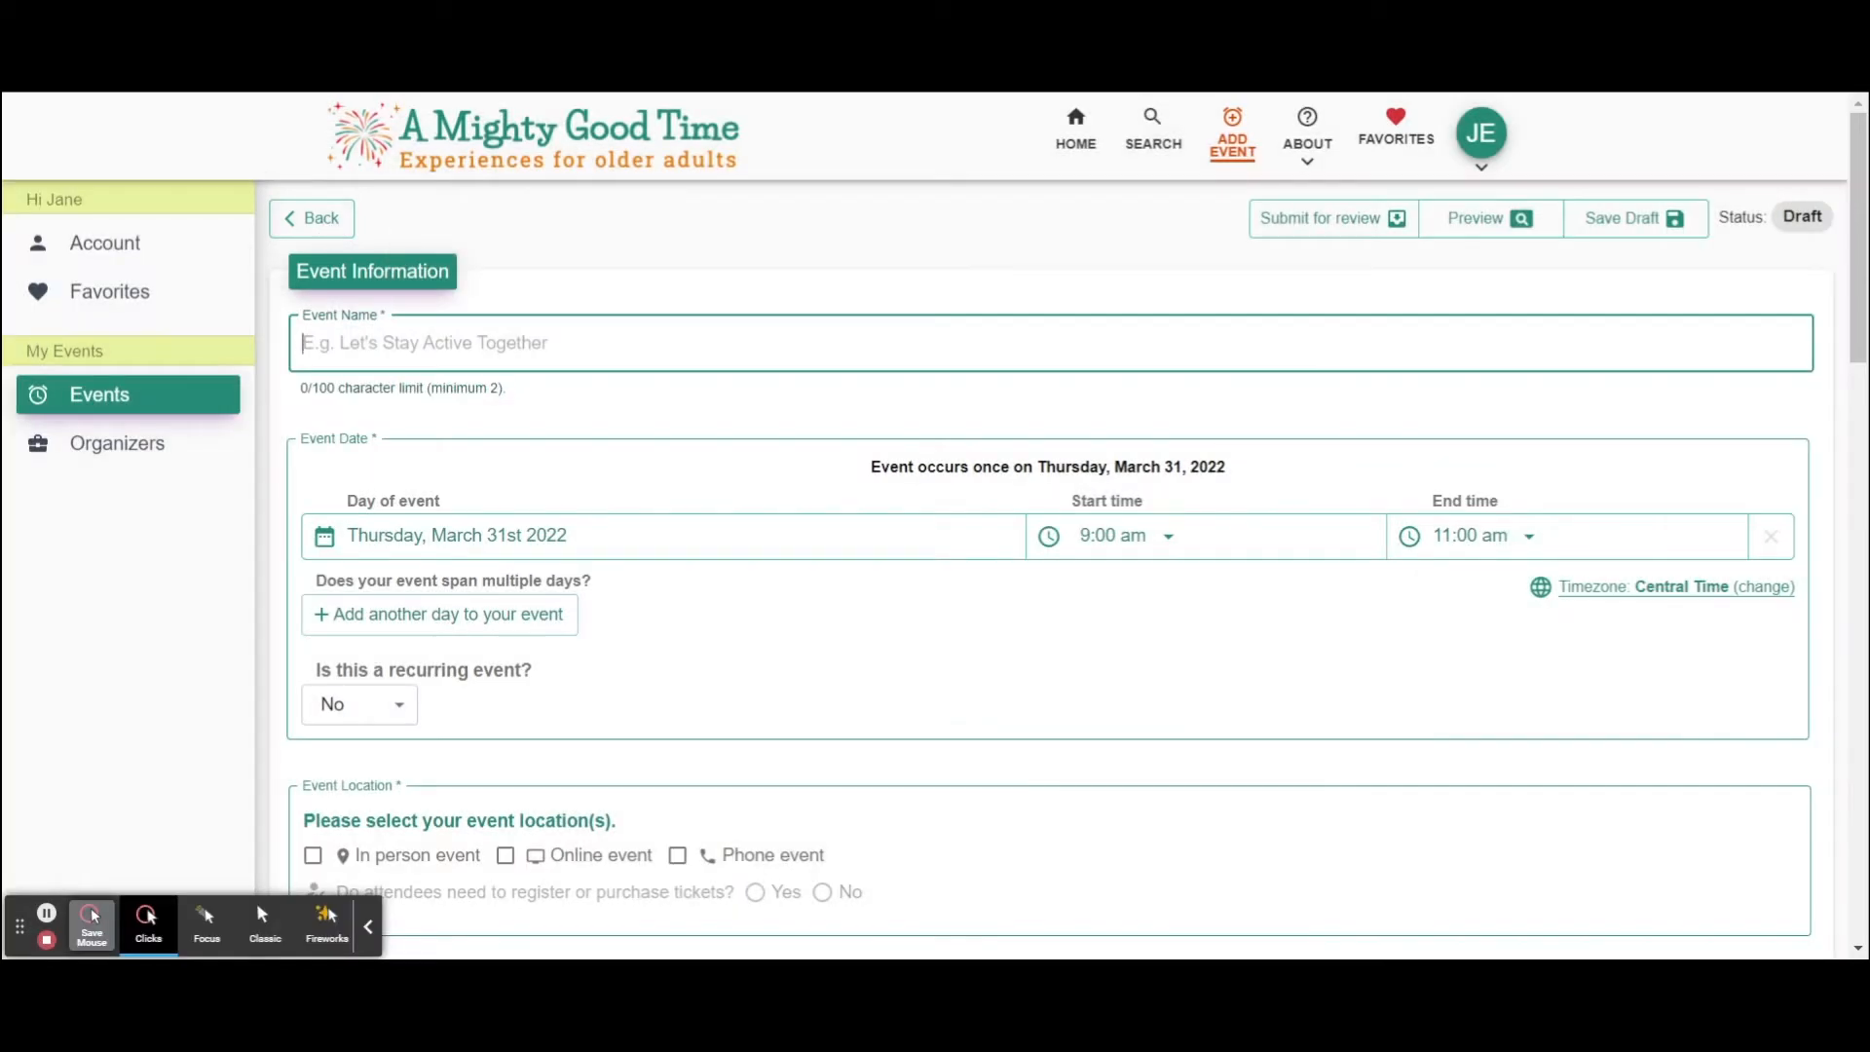
# - Name the event Chair Yoga and choose Thursday, March 31st 2022 as its day
pyautogui.write('Chair Yoga')
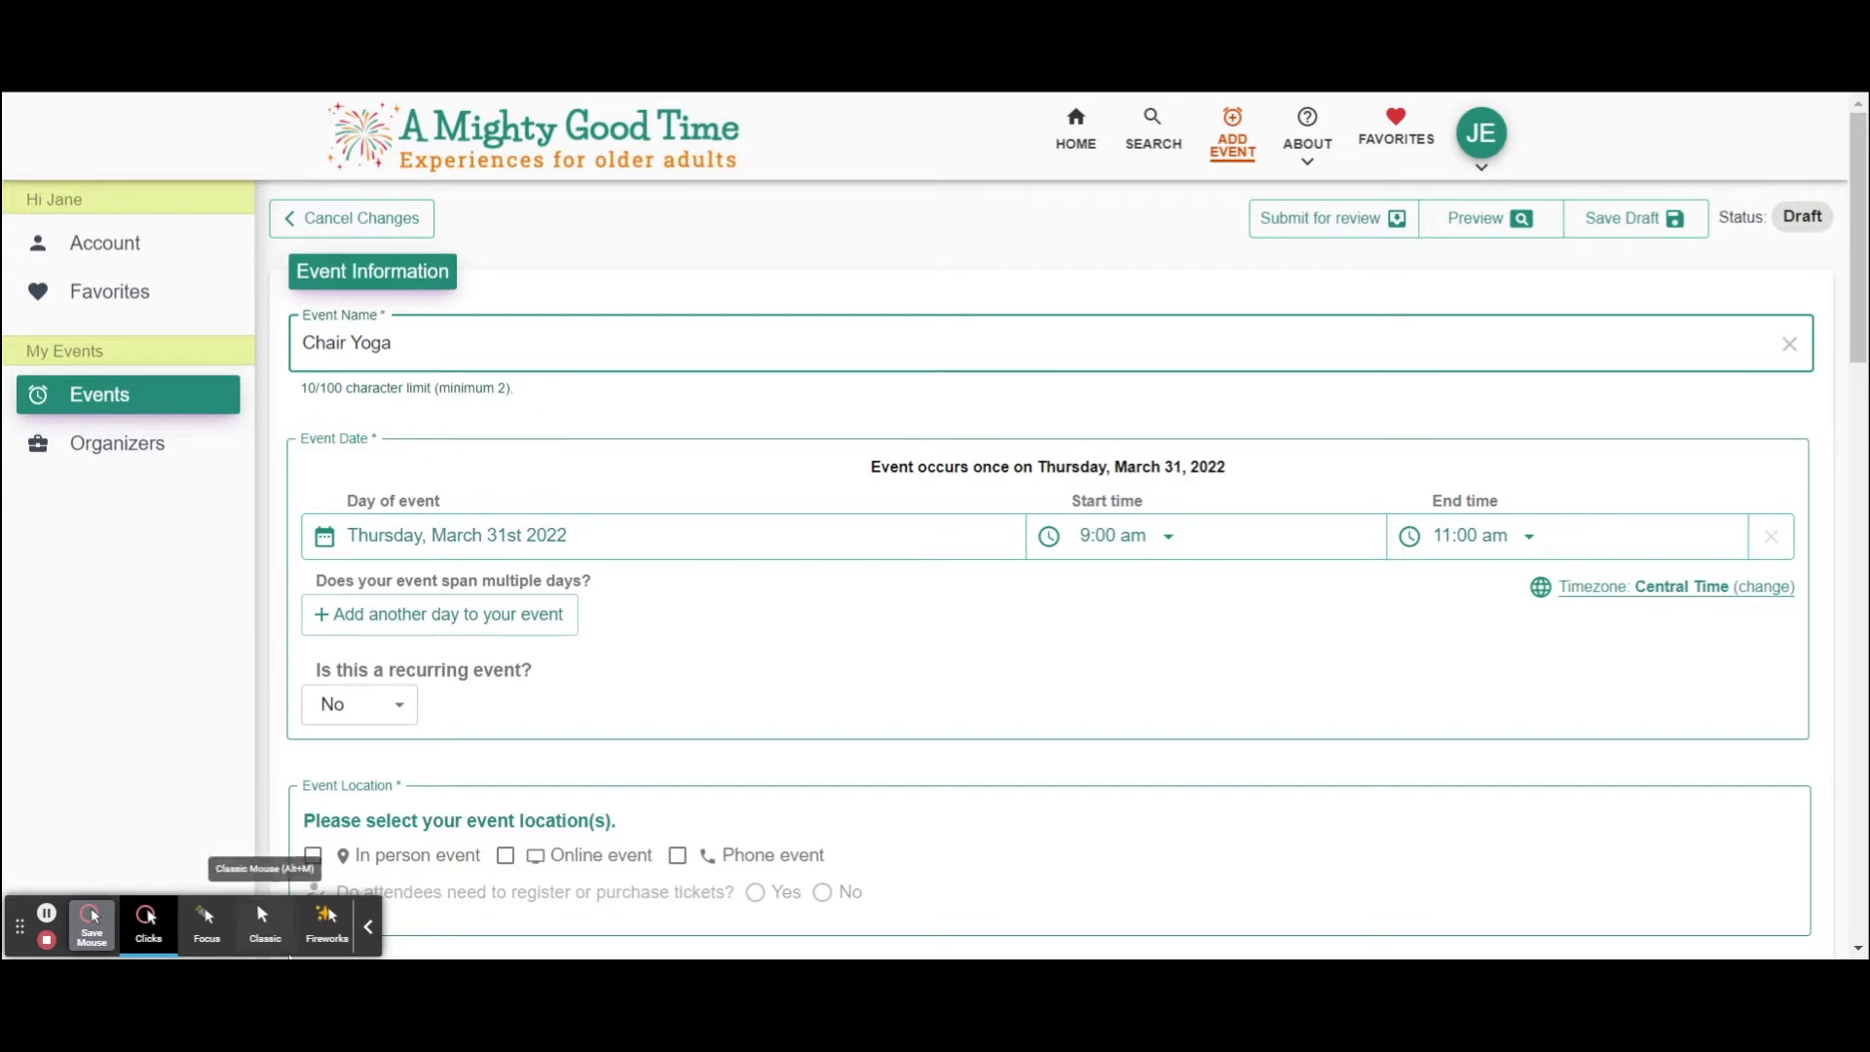
pyautogui.click(368, 926)
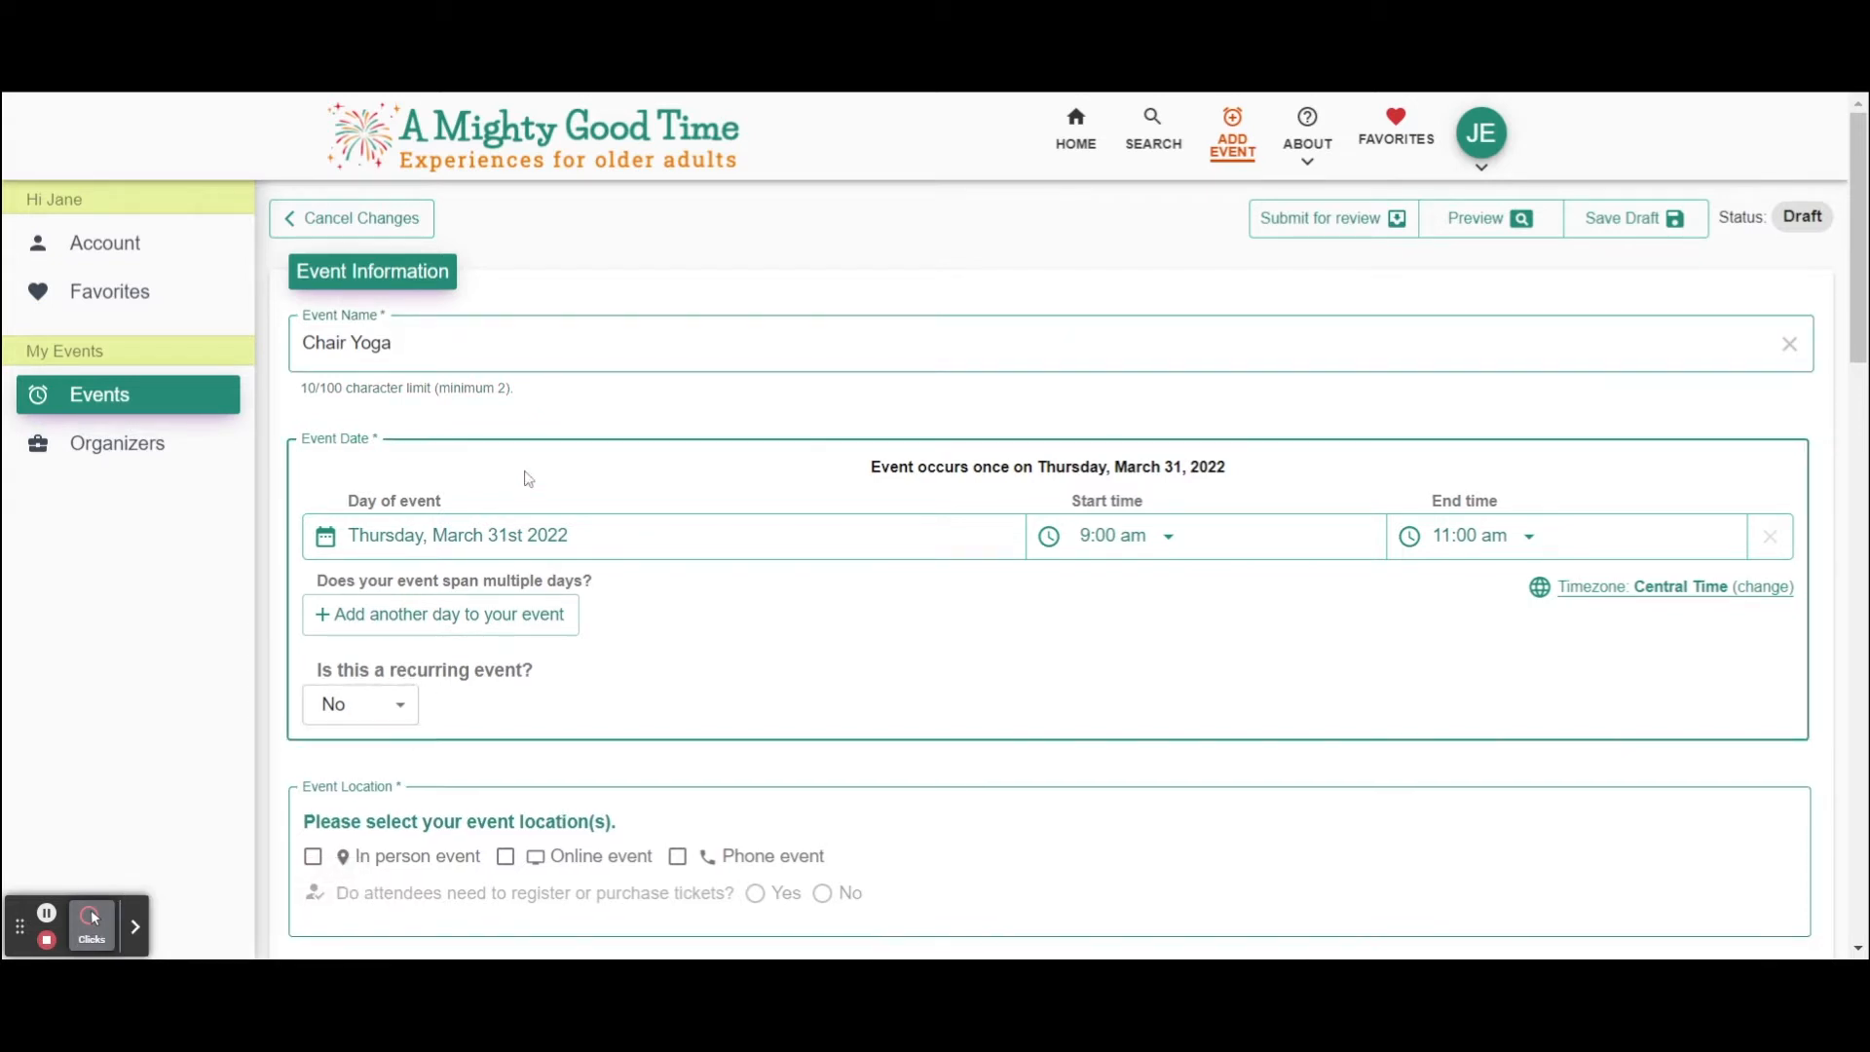
pyautogui.click(546, 541)
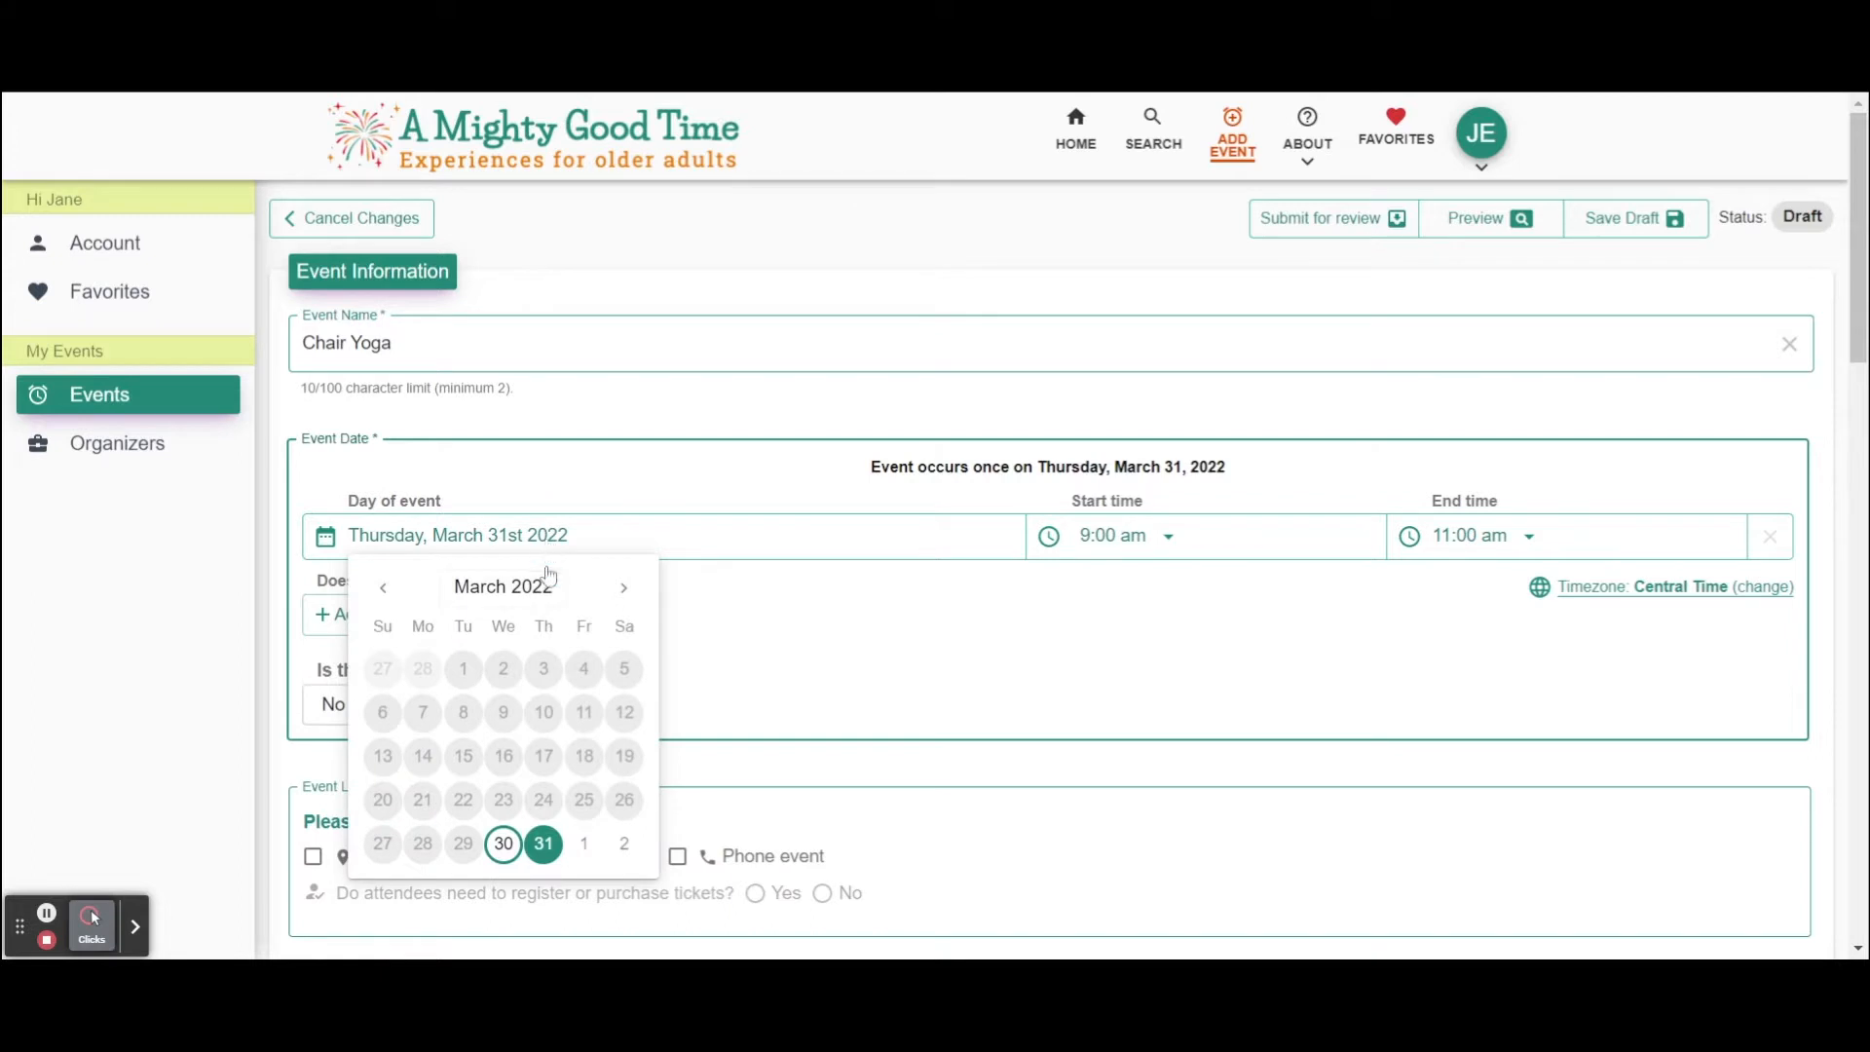
pyautogui.click(551, 860)
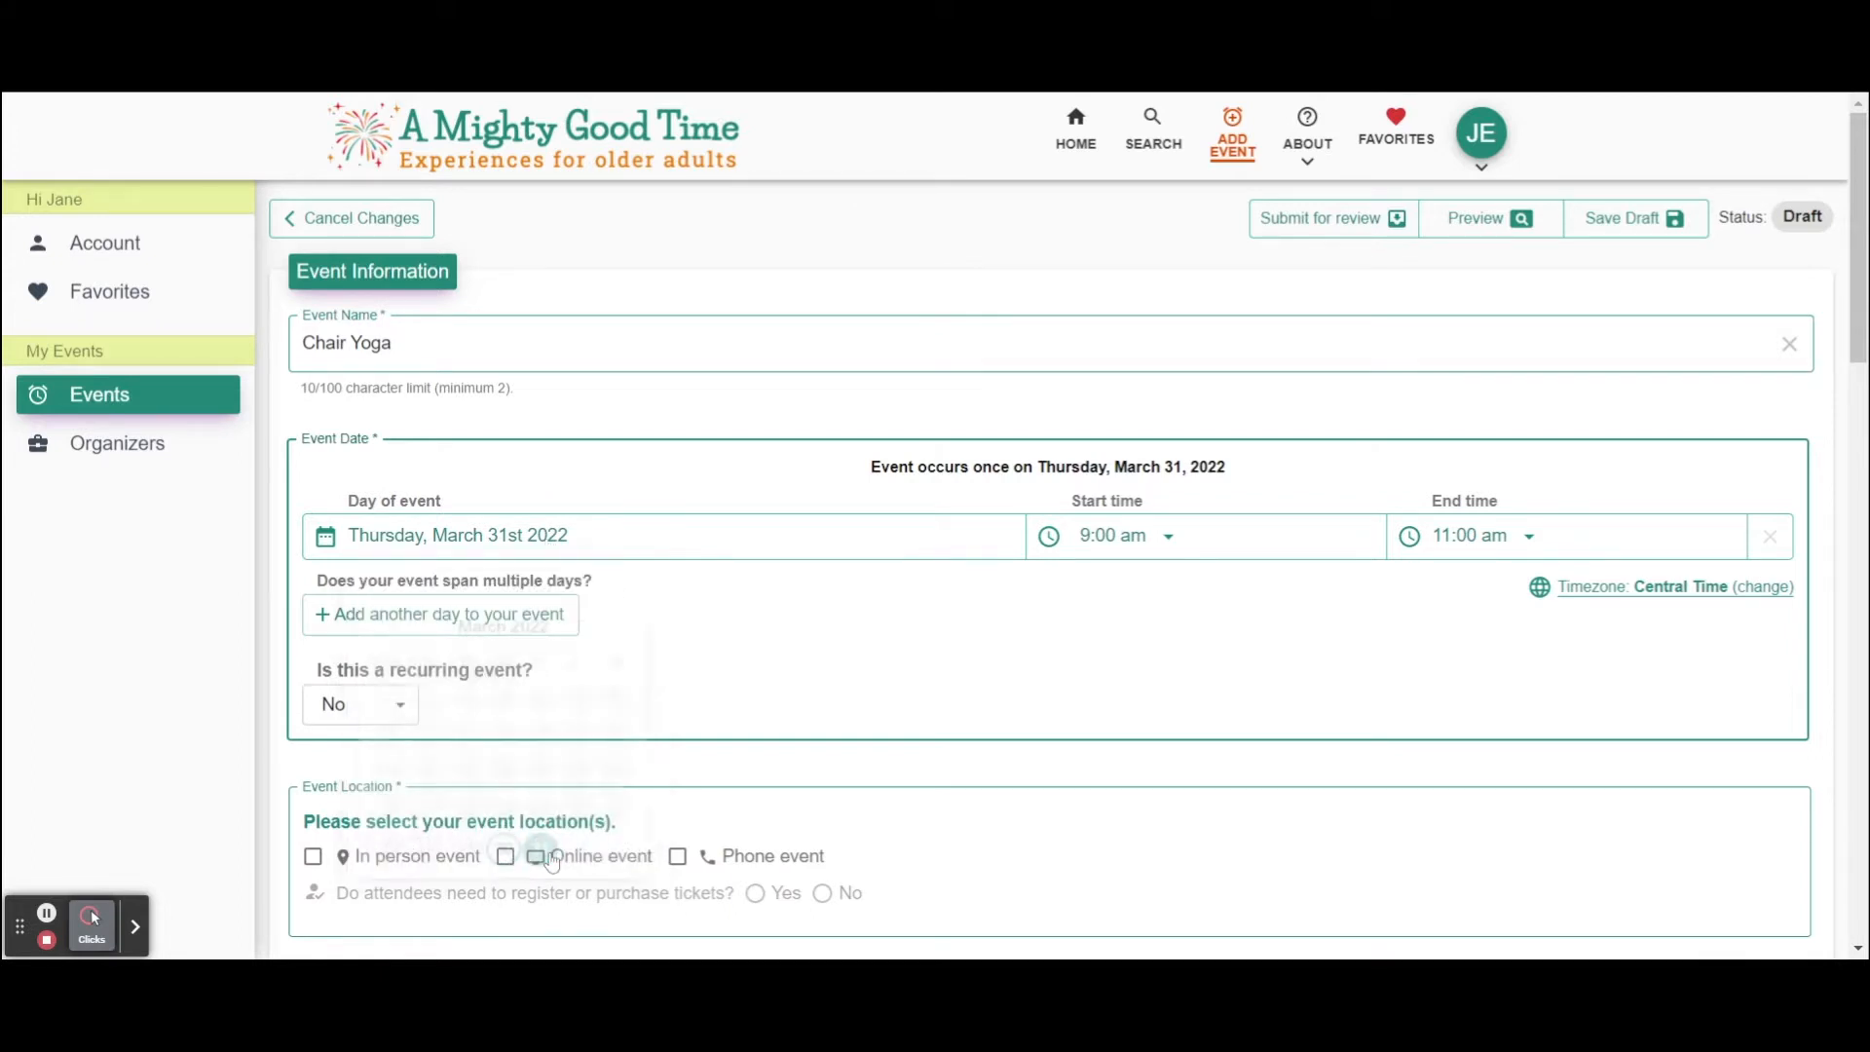
# - Schedule the event from 10:30 am to 11:30 am and select Central Time as its timezone
pyautogui.click(1164, 542)
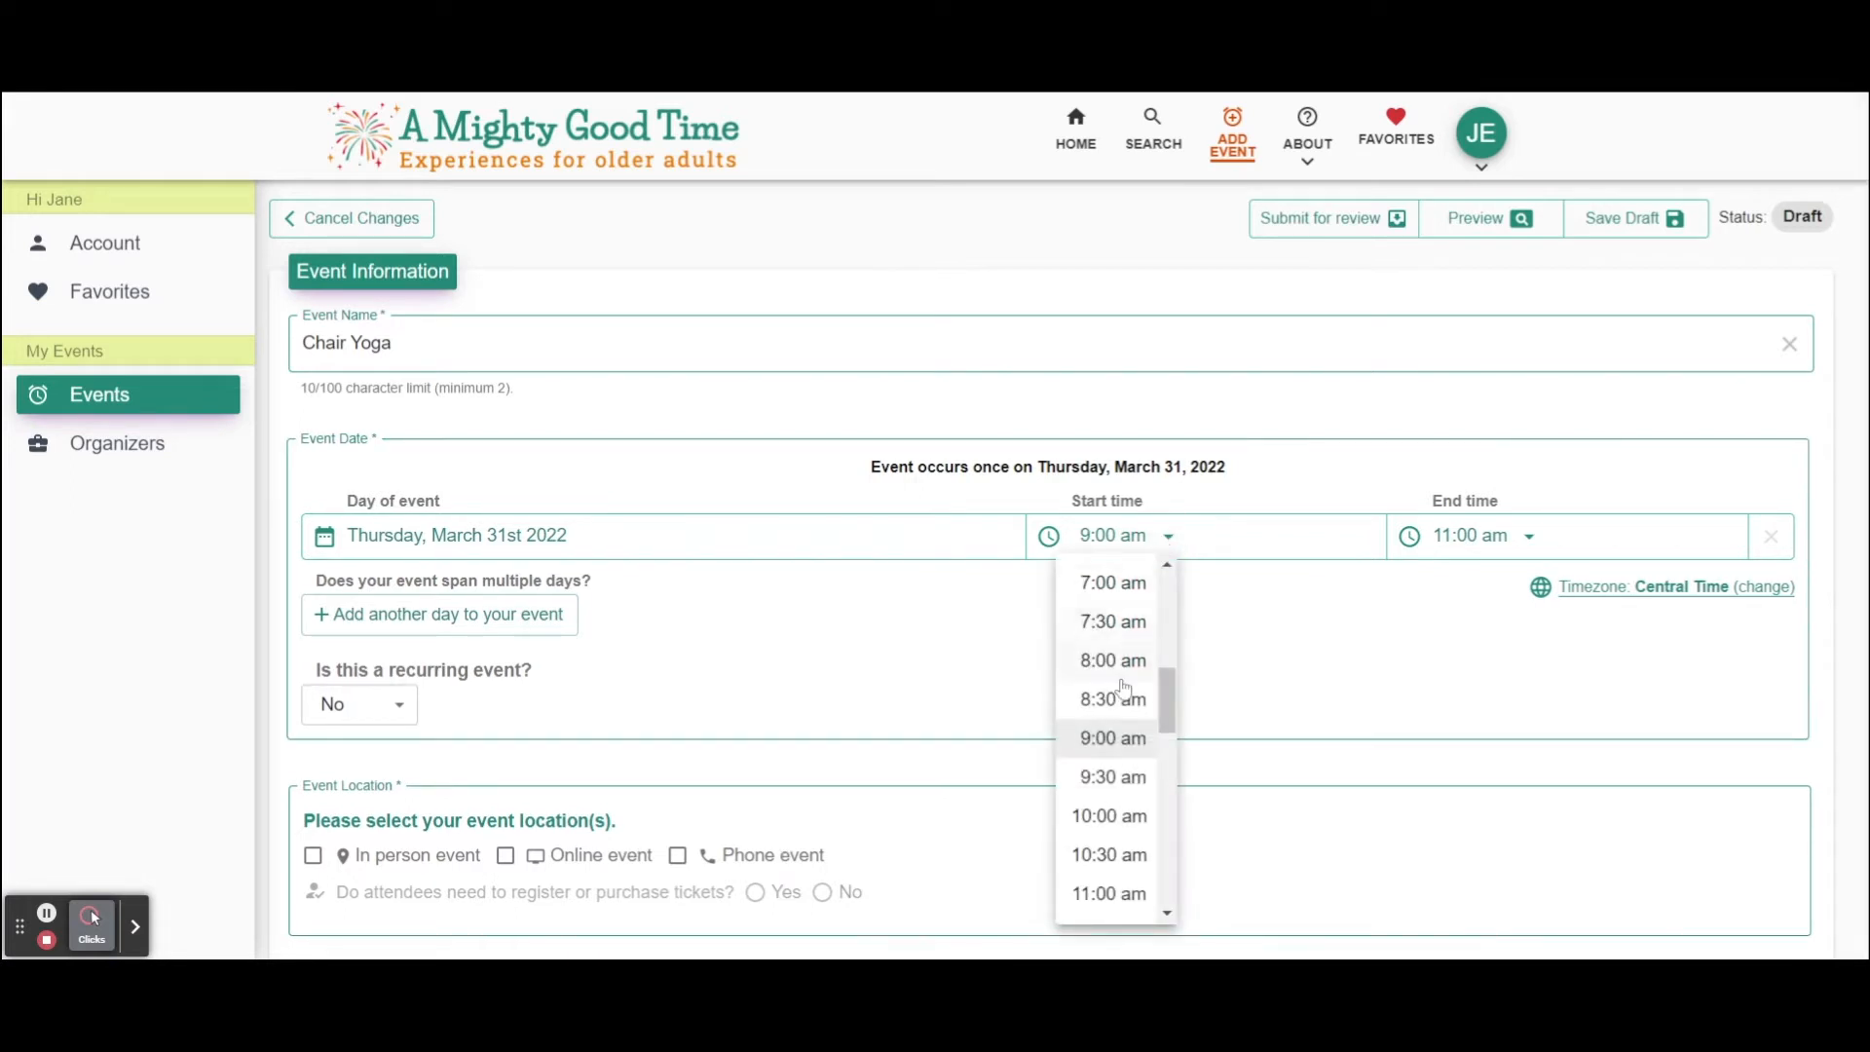
pyautogui.click(1103, 855)
pyautogui.click(1114, 534)
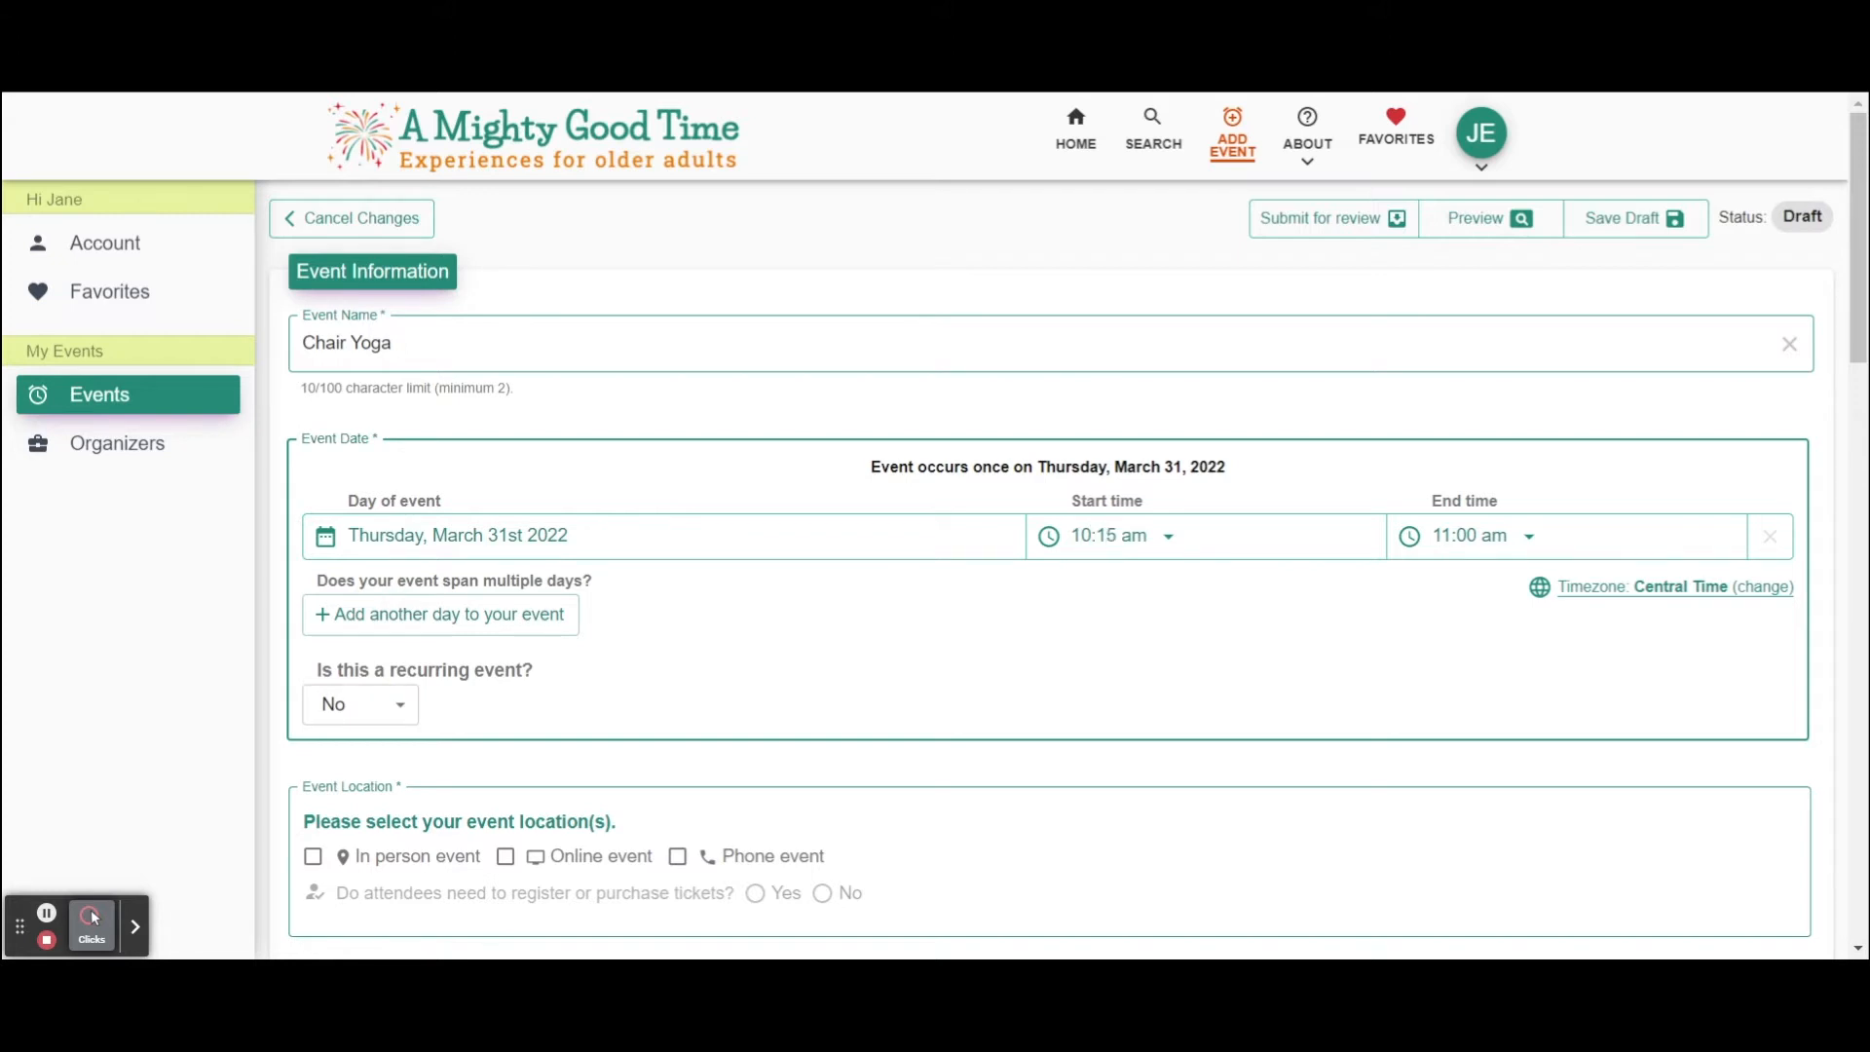
pyautogui.click(1172, 539)
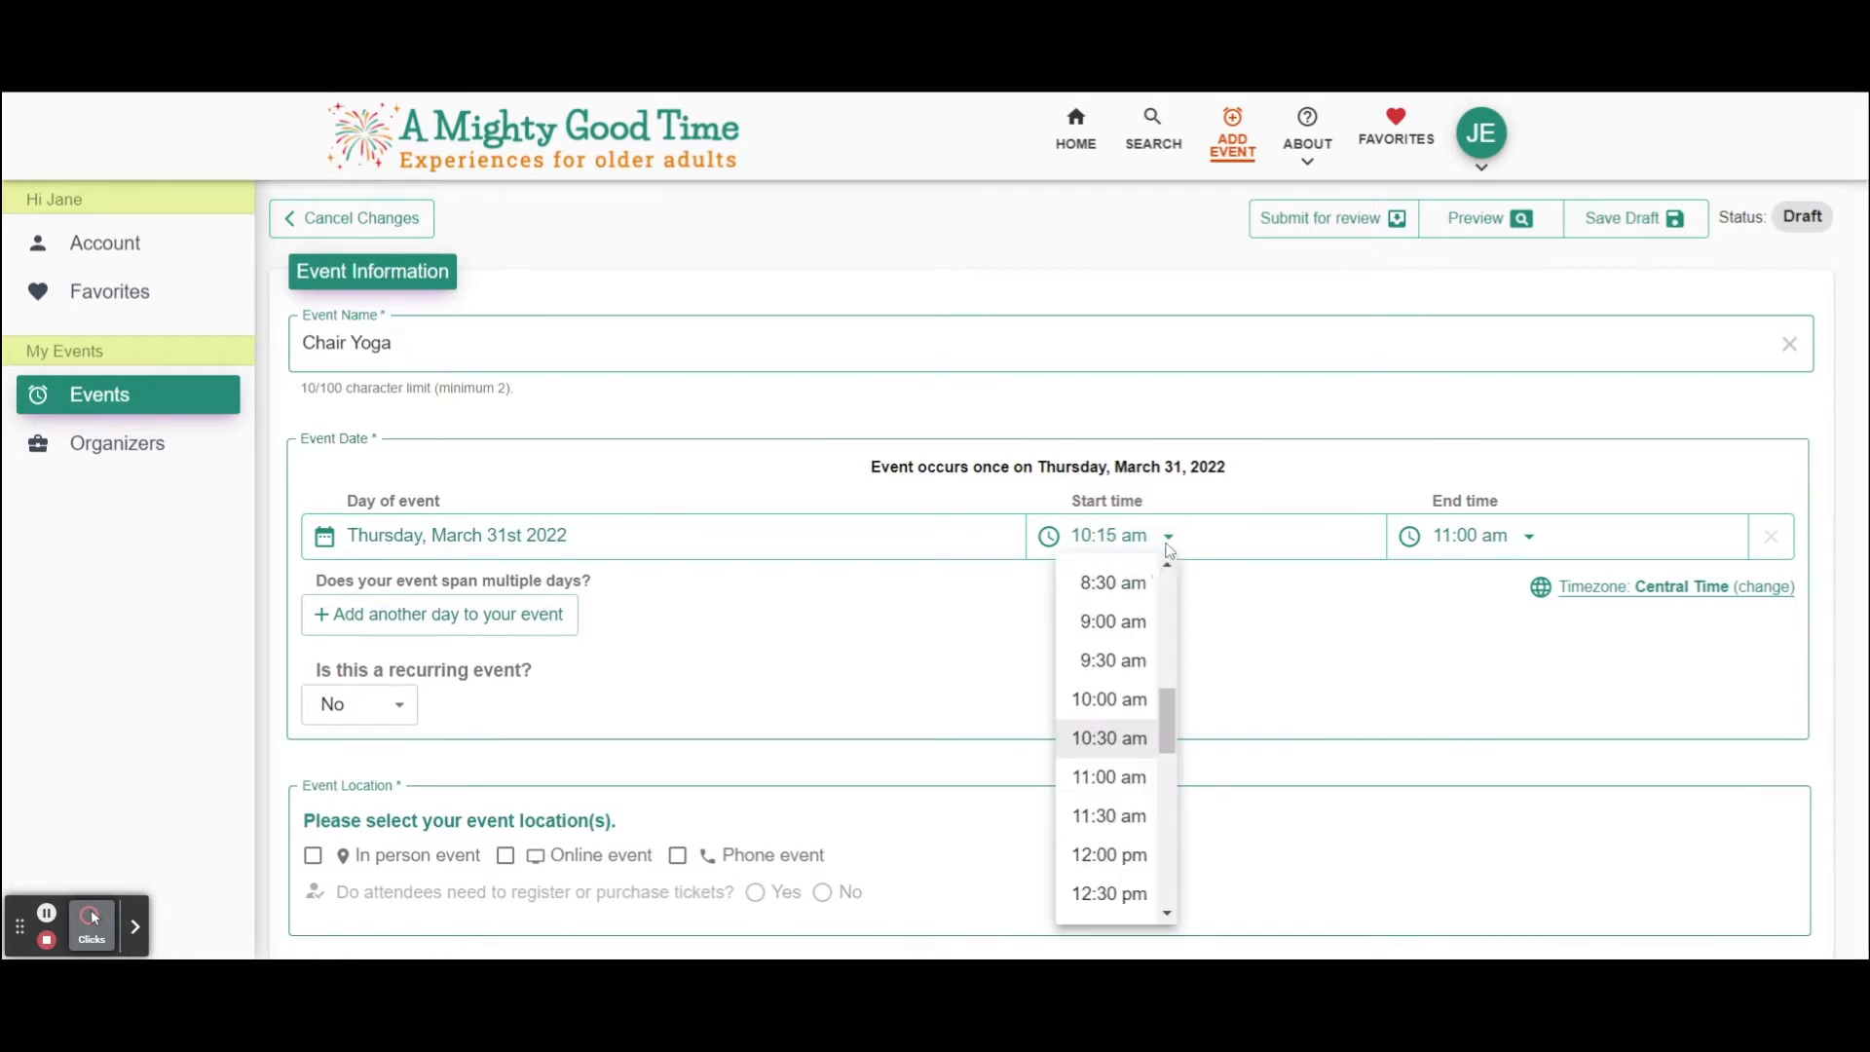
pyautogui.click(1110, 735)
pyautogui.click(1528, 538)
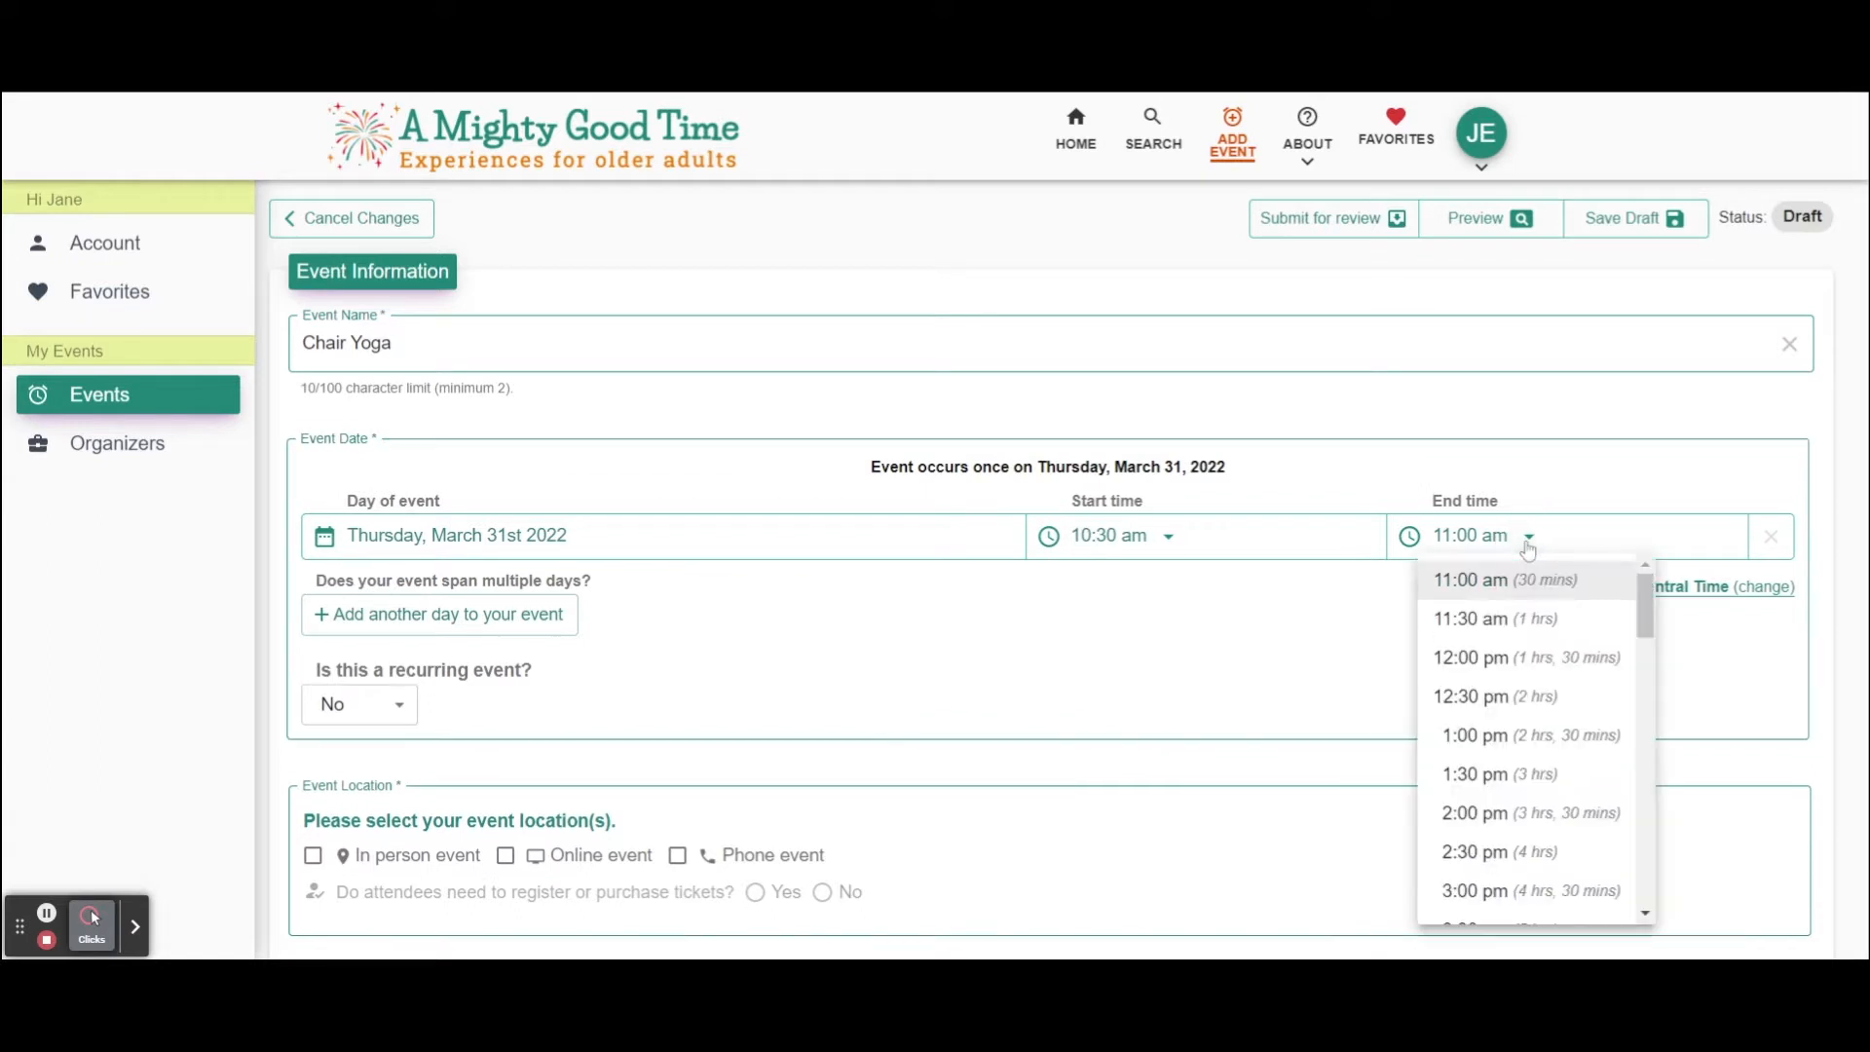
pyautogui.click(1497, 621)
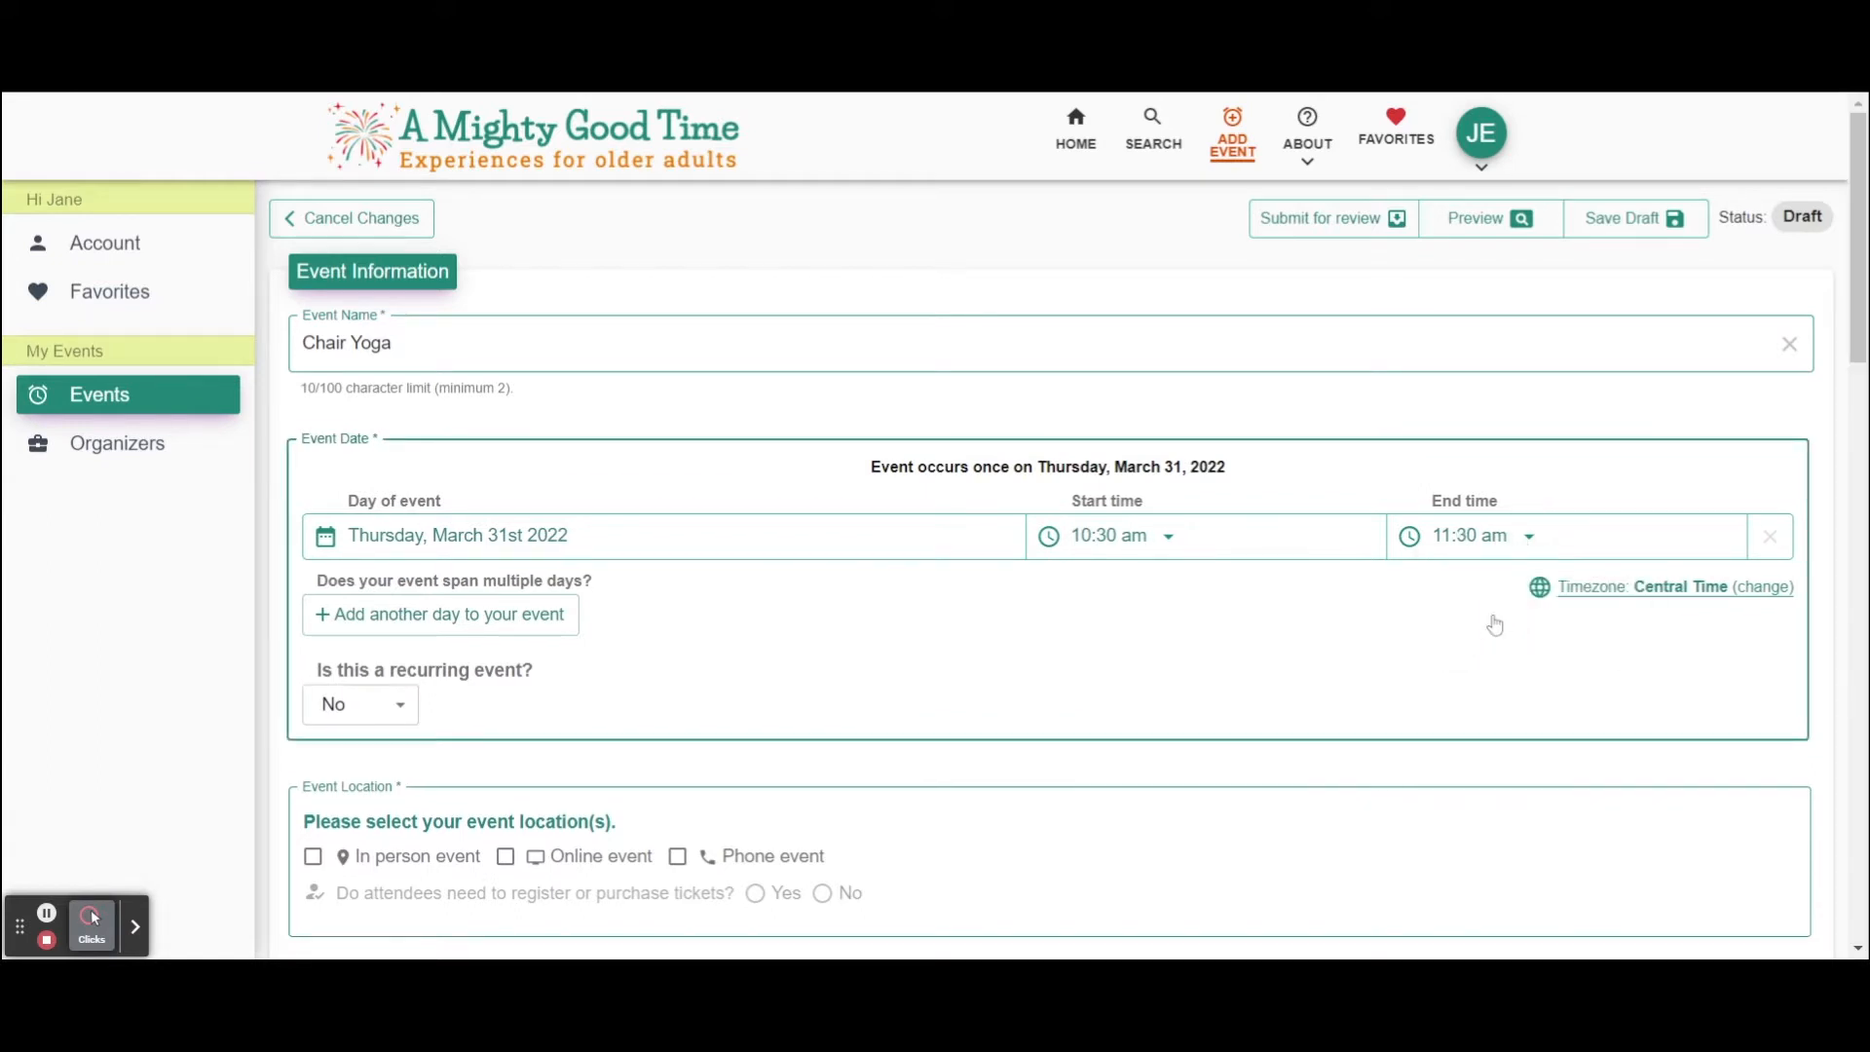
pyautogui.click(1636, 605)
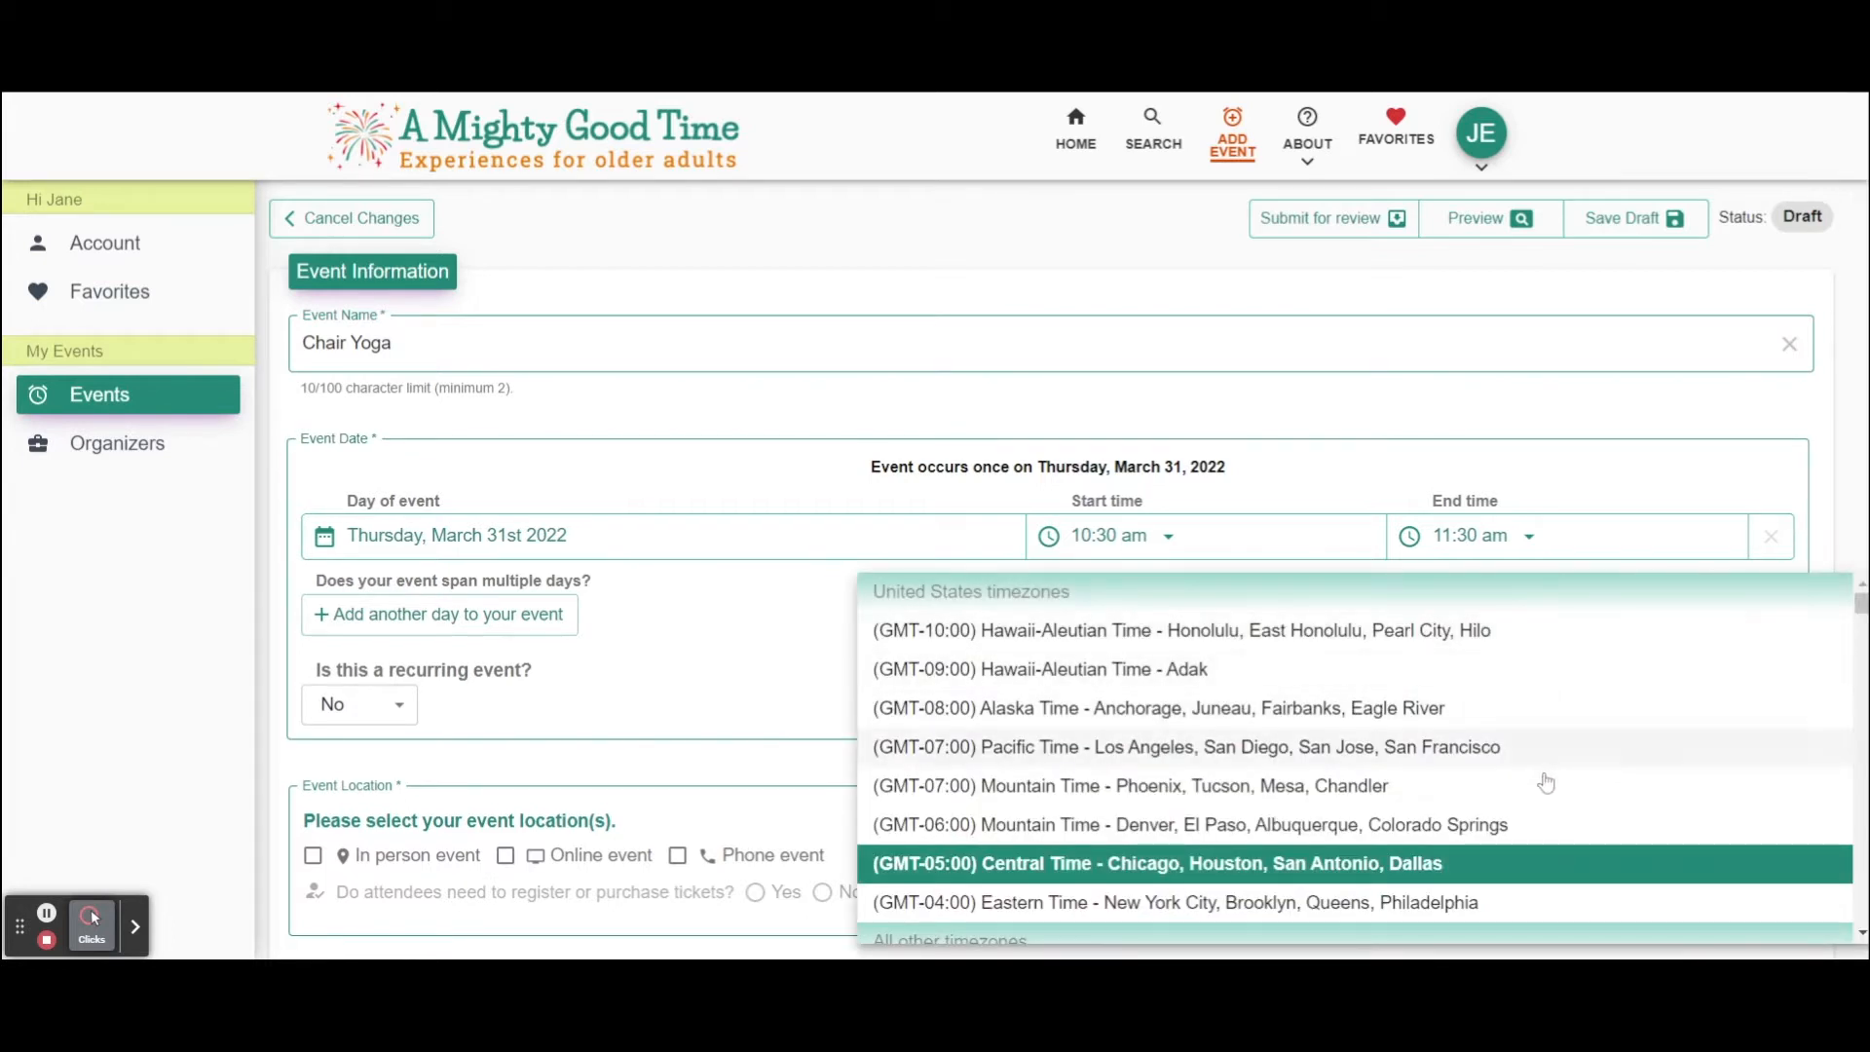
pyautogui.click(1432, 863)
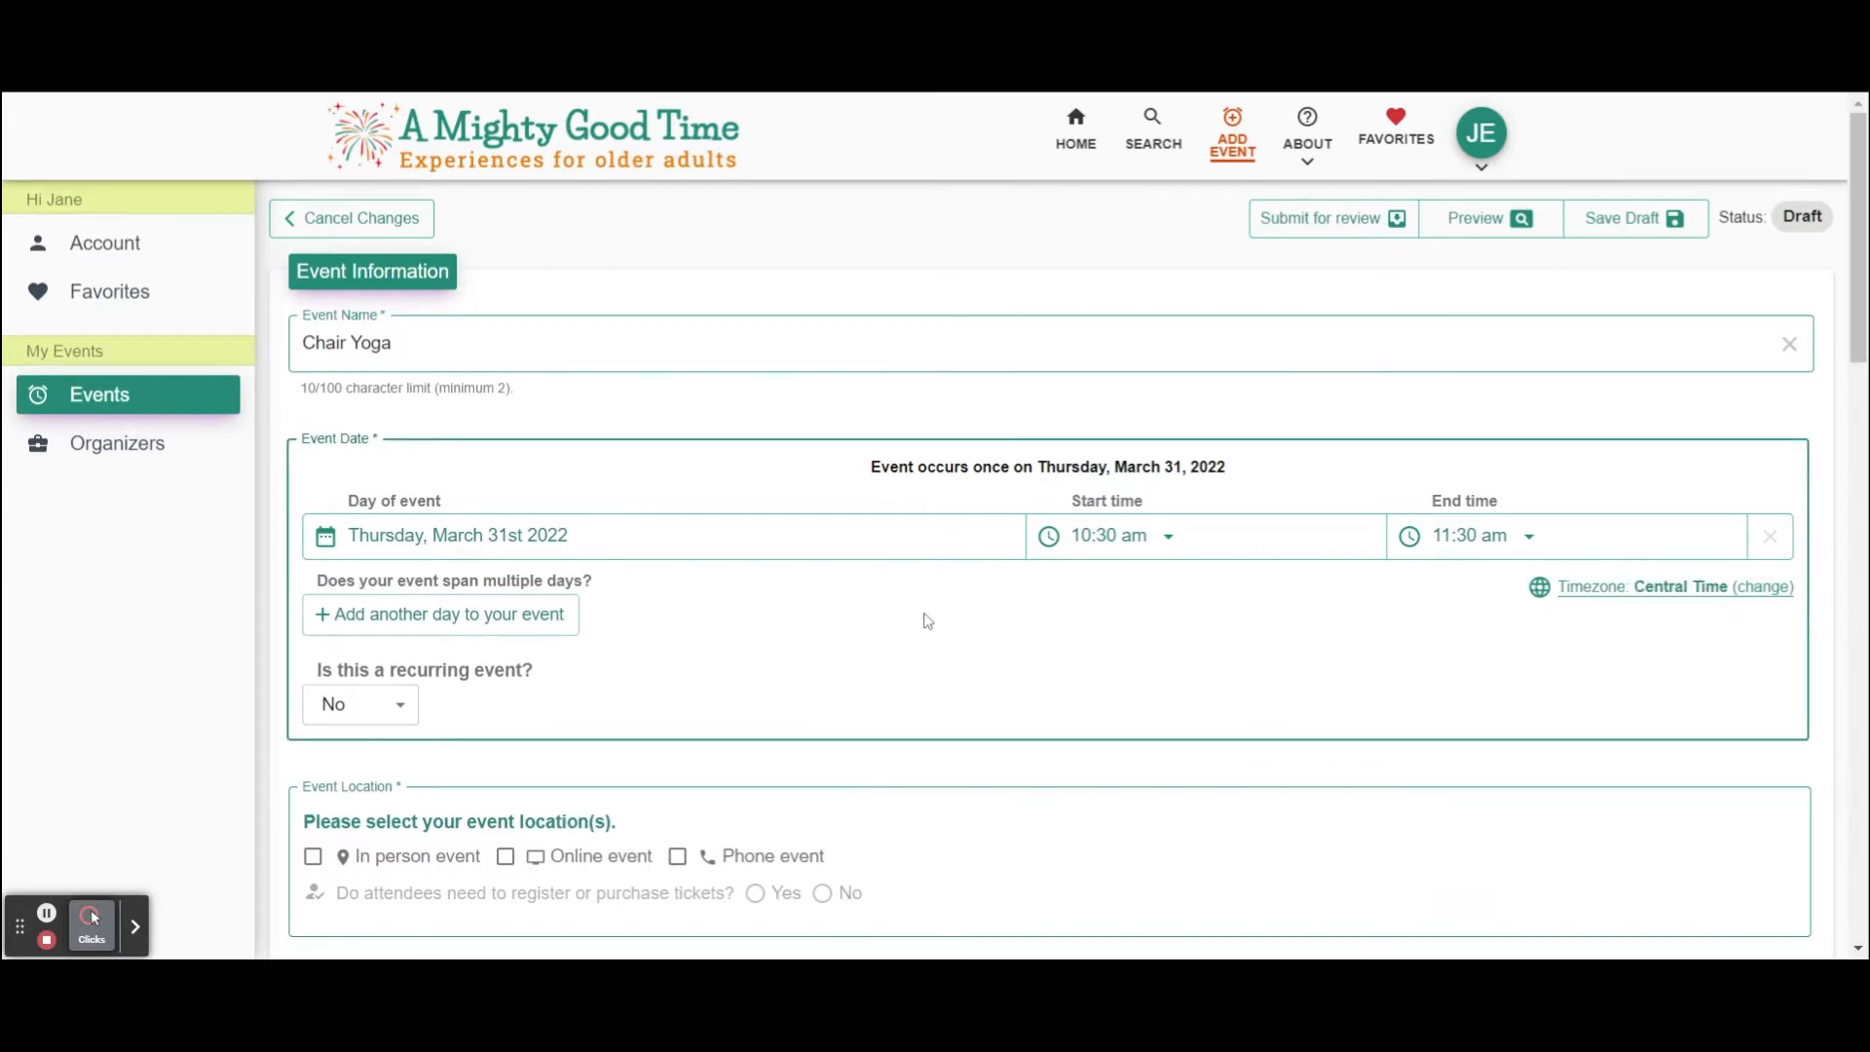
# - Try adding two more days to the event, and remove both extra days again
pyautogui.click(421, 623)
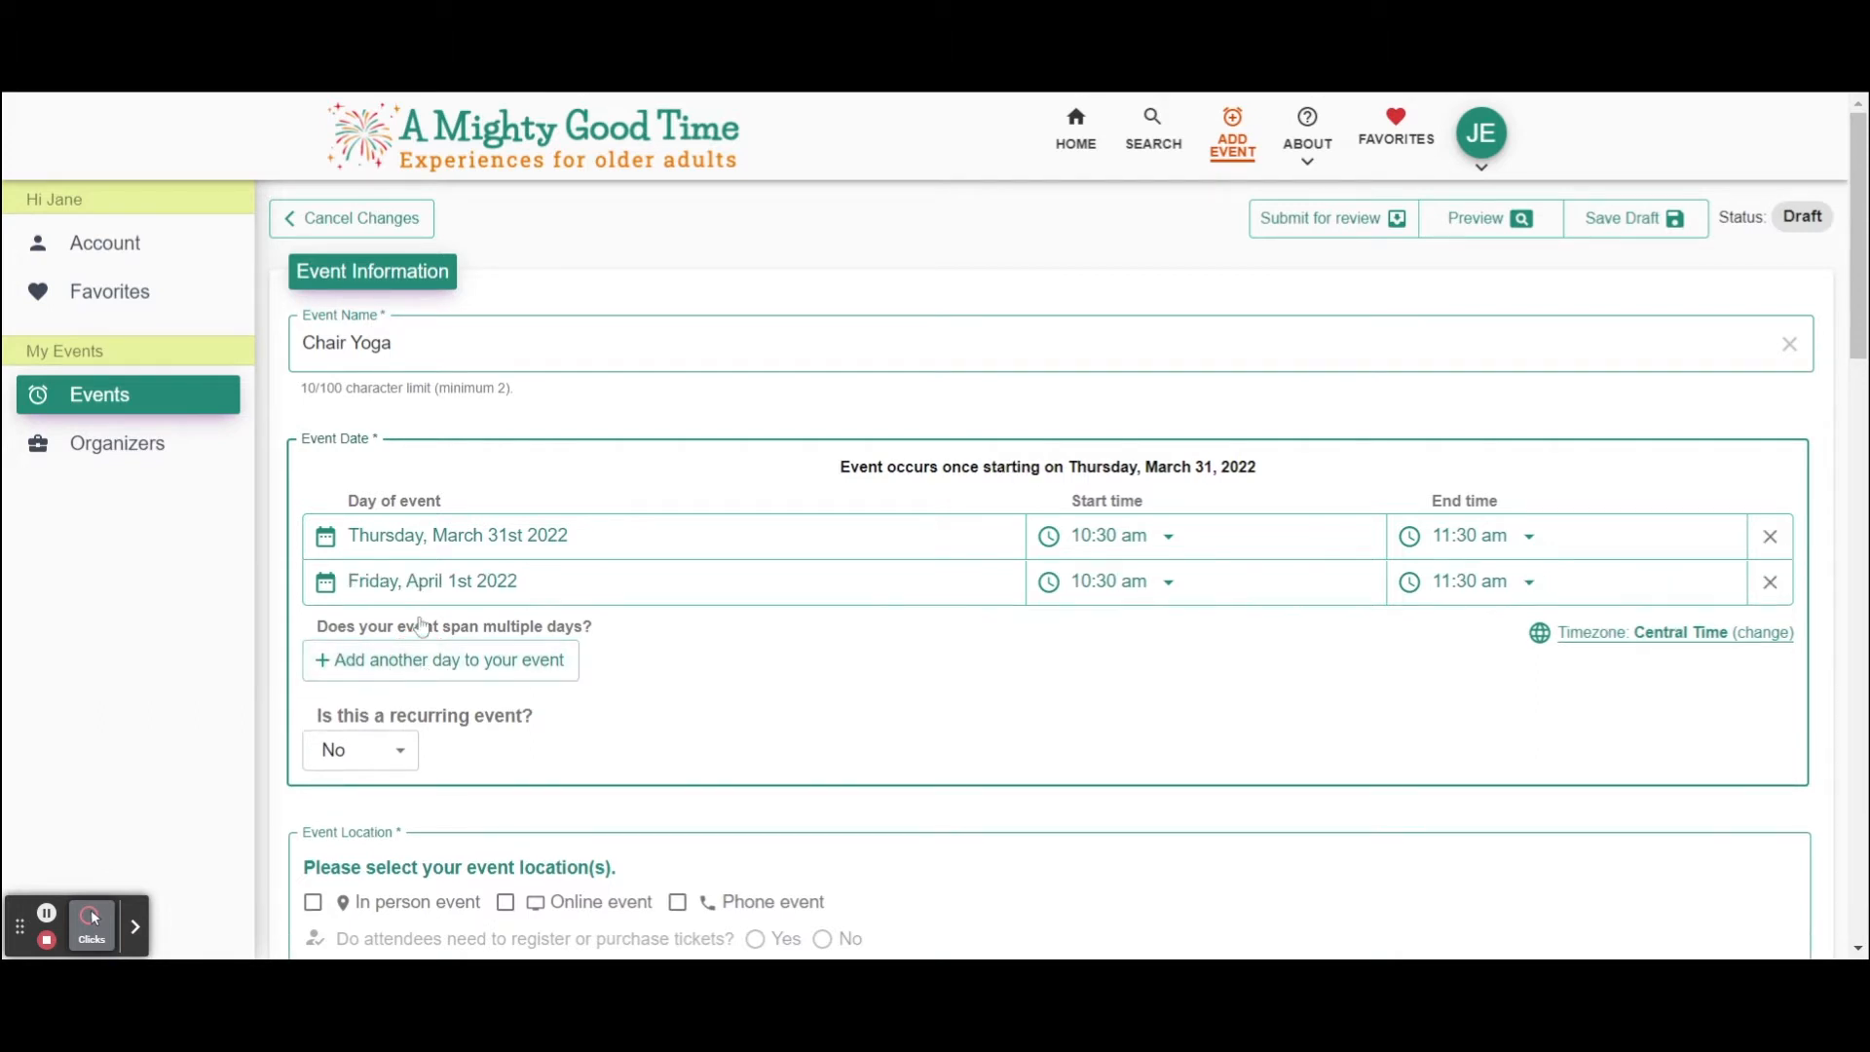
pyautogui.click(438, 660)
pyautogui.click(1168, 582)
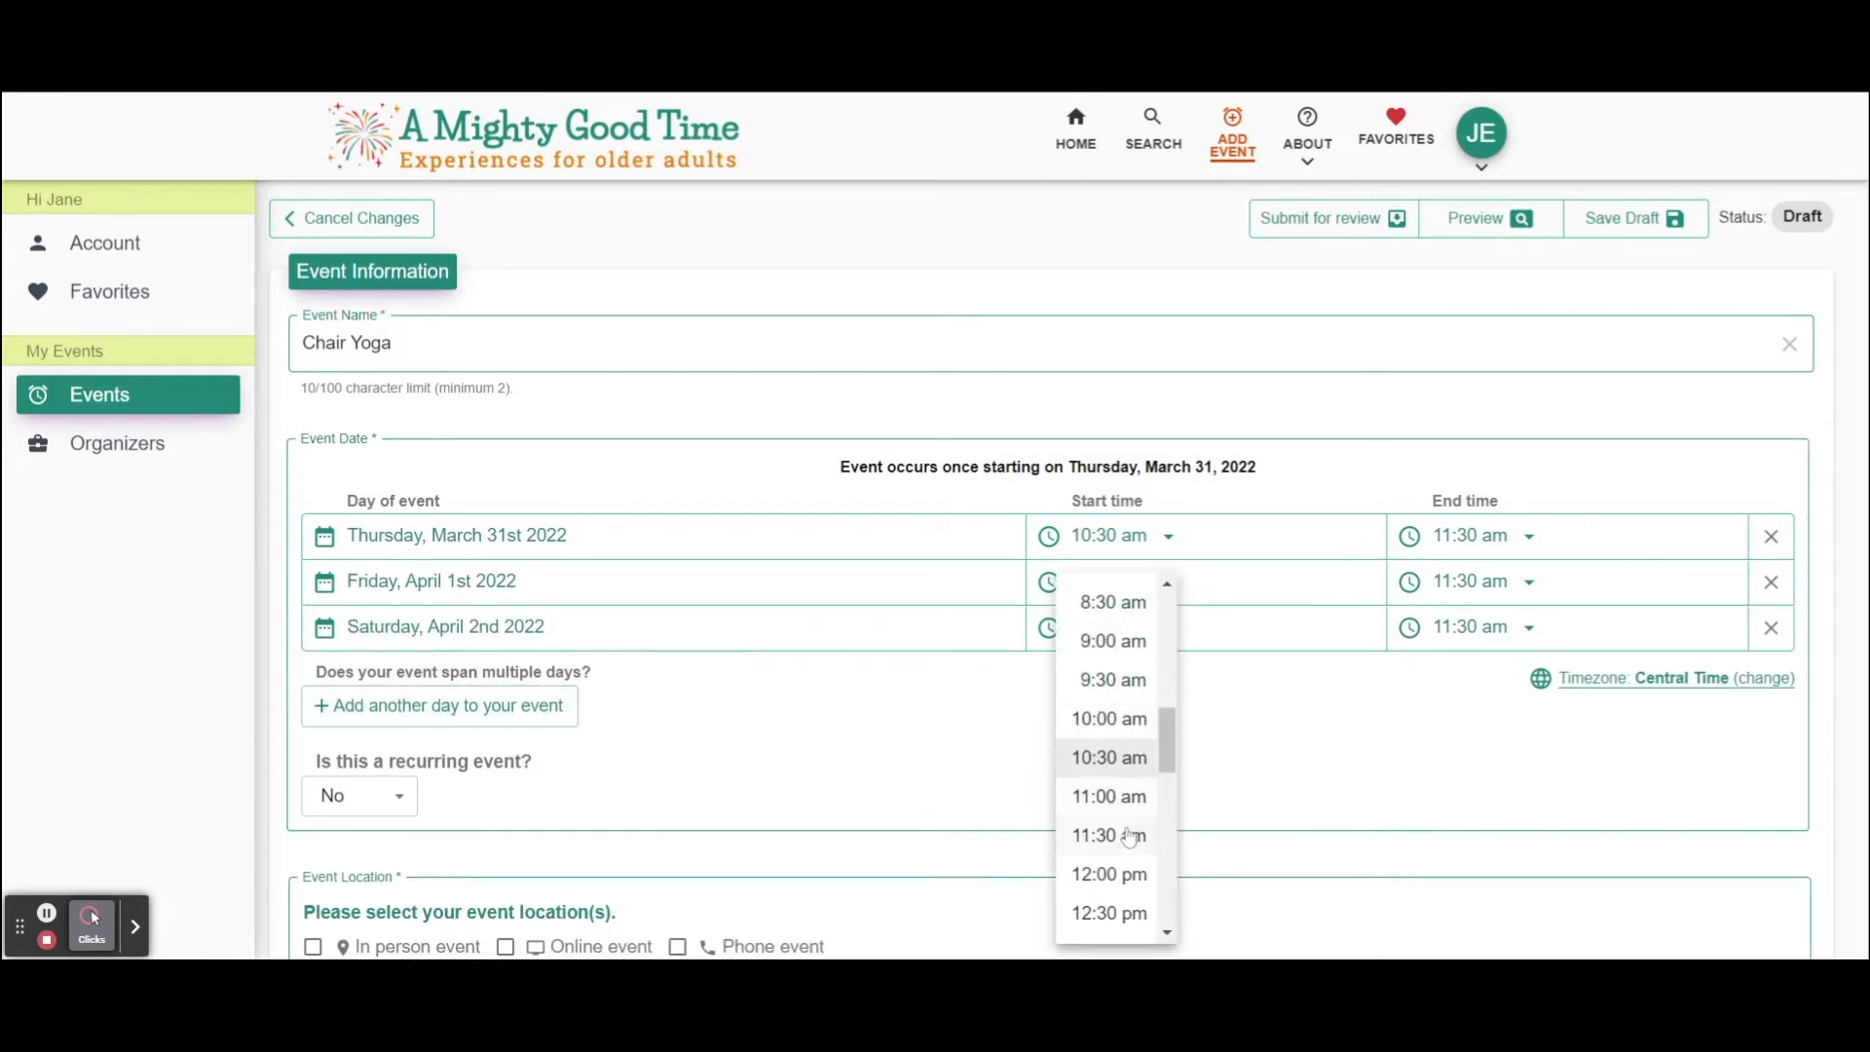
pyautogui.click(1768, 583)
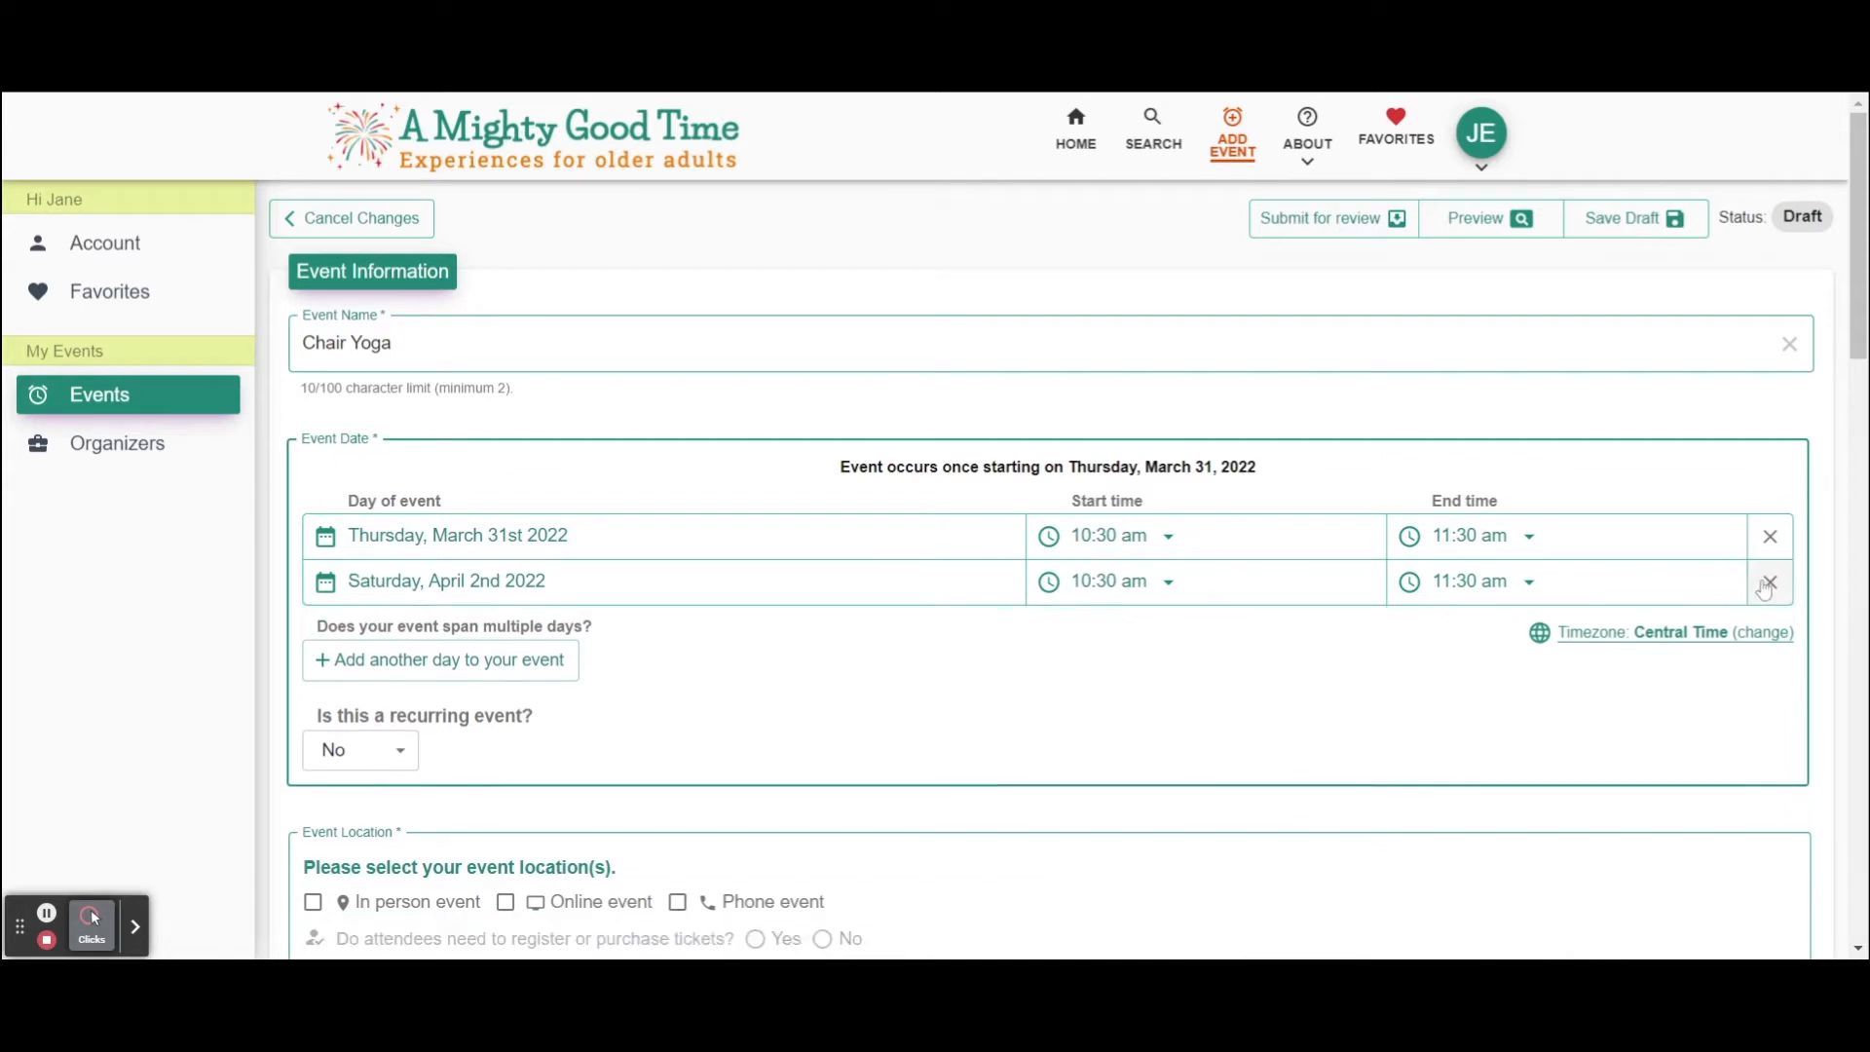
pyautogui.click(1769, 583)
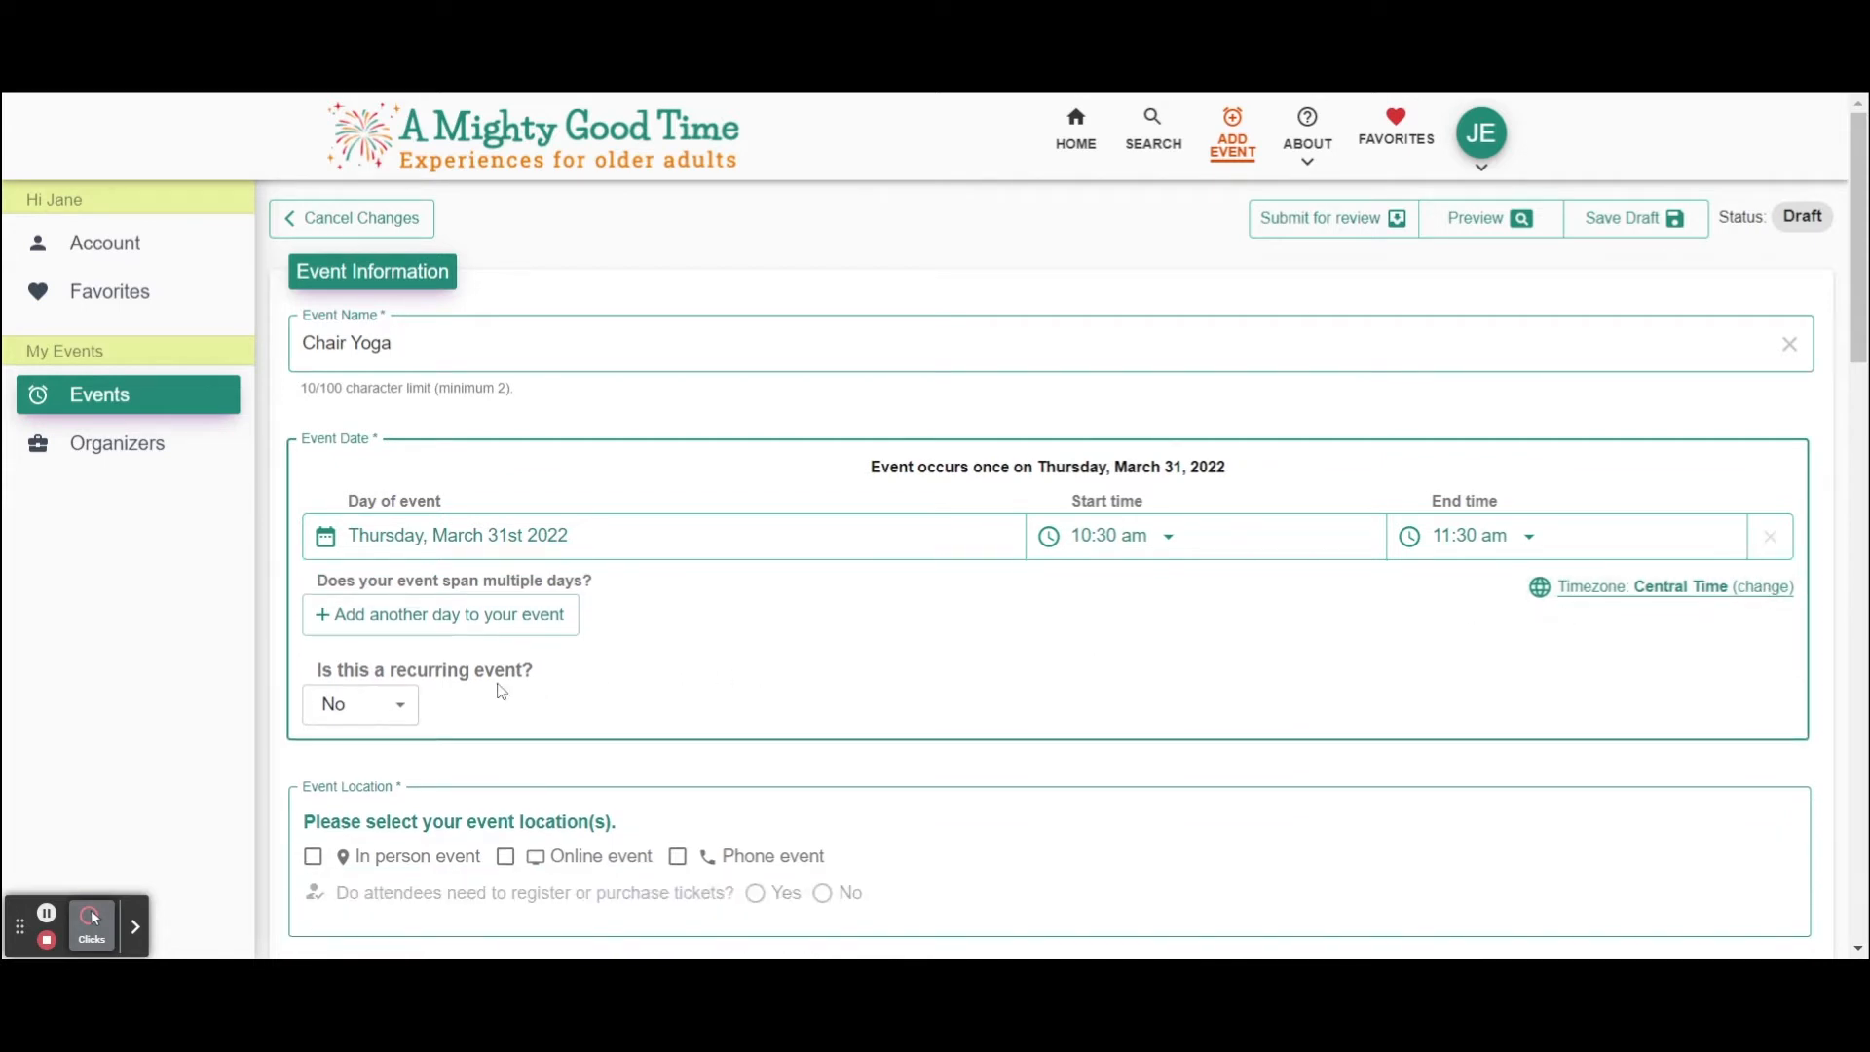
# - Make the event recur weekly on Thursday with its ending left at Never, trying Tuesday as an extra weekday and deselecting it
pyautogui.click(402, 712)
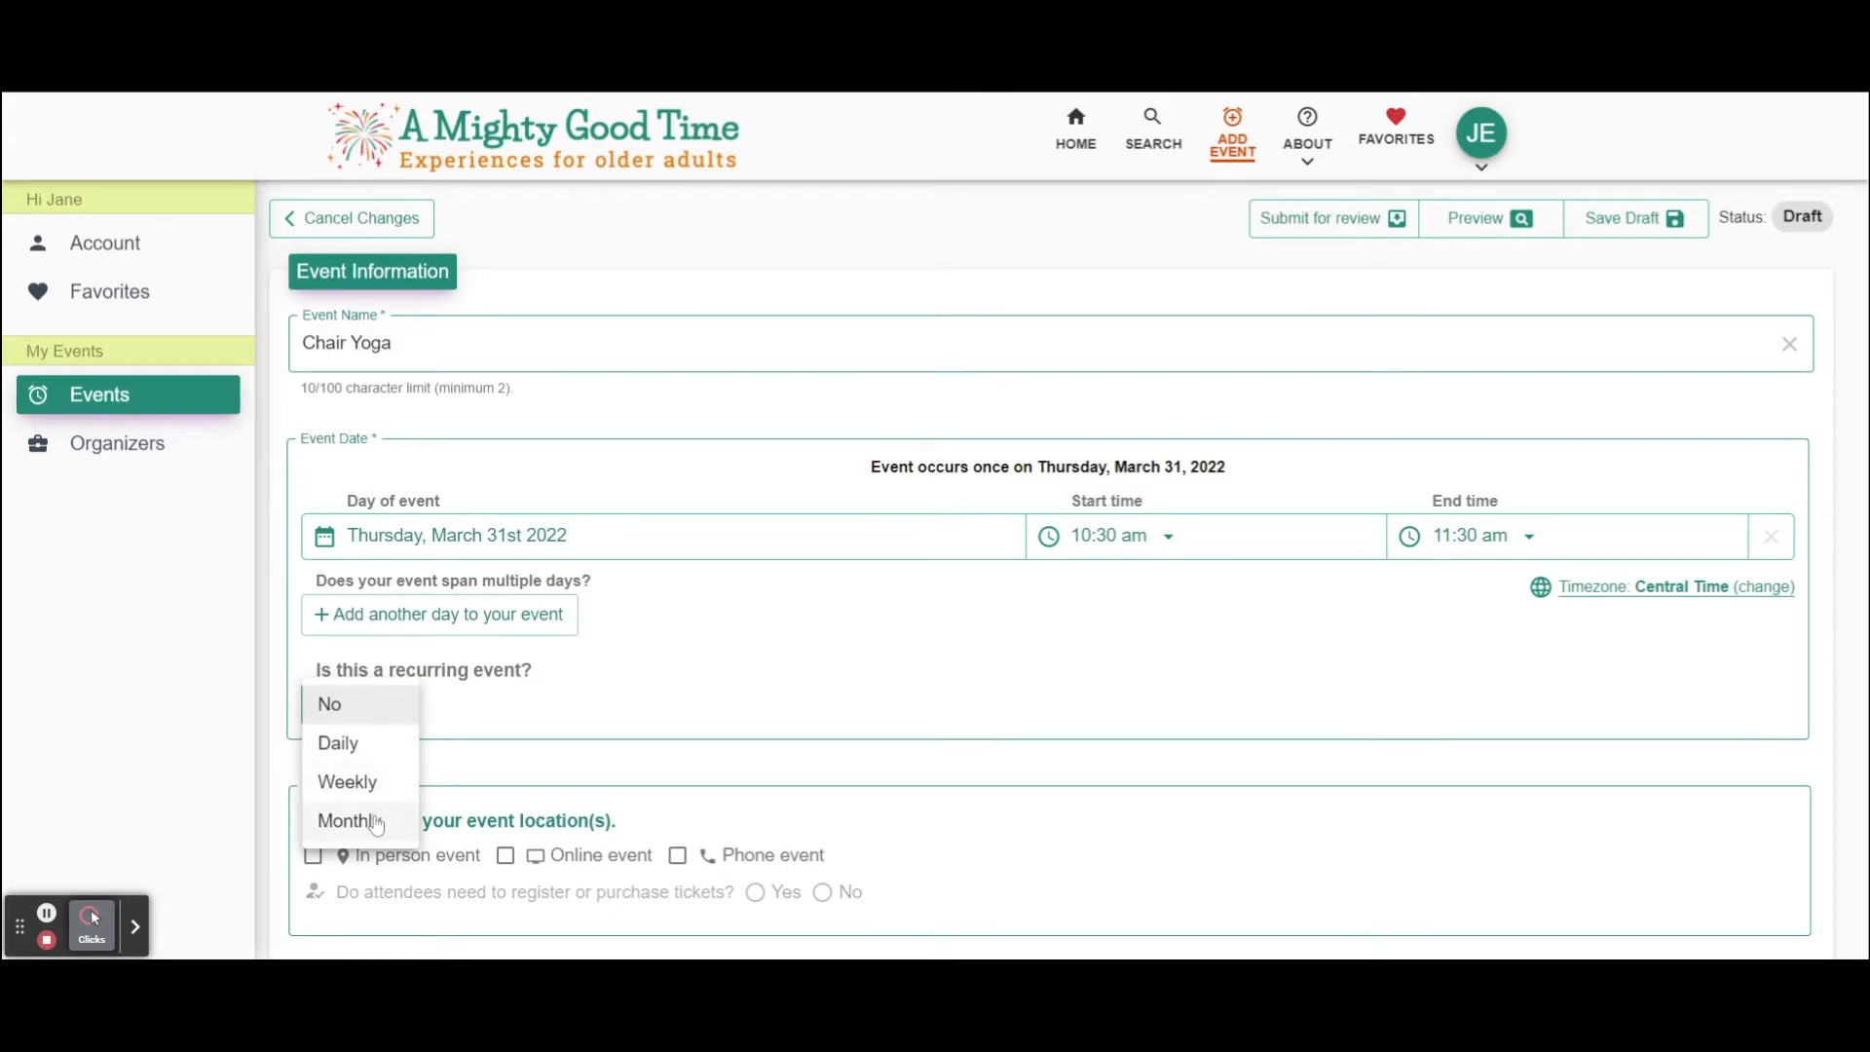
pyautogui.click(377, 782)
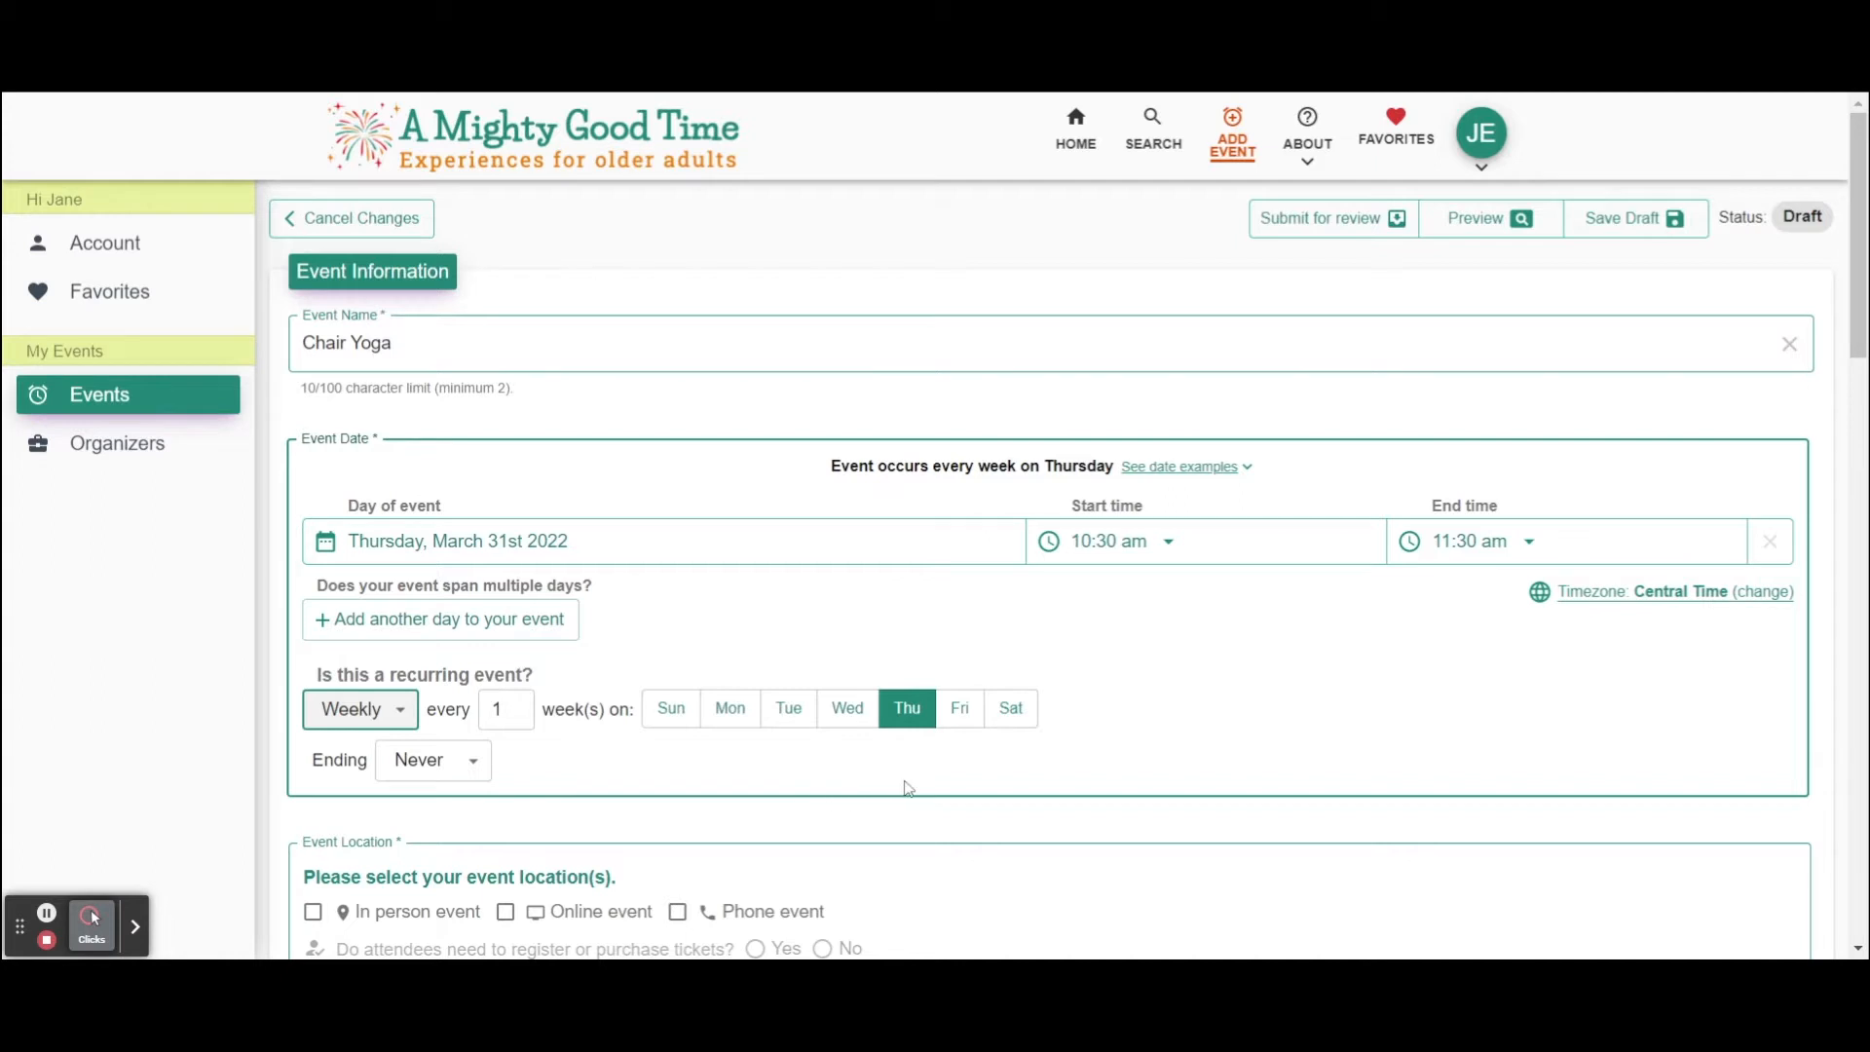
pyautogui.click(794, 717)
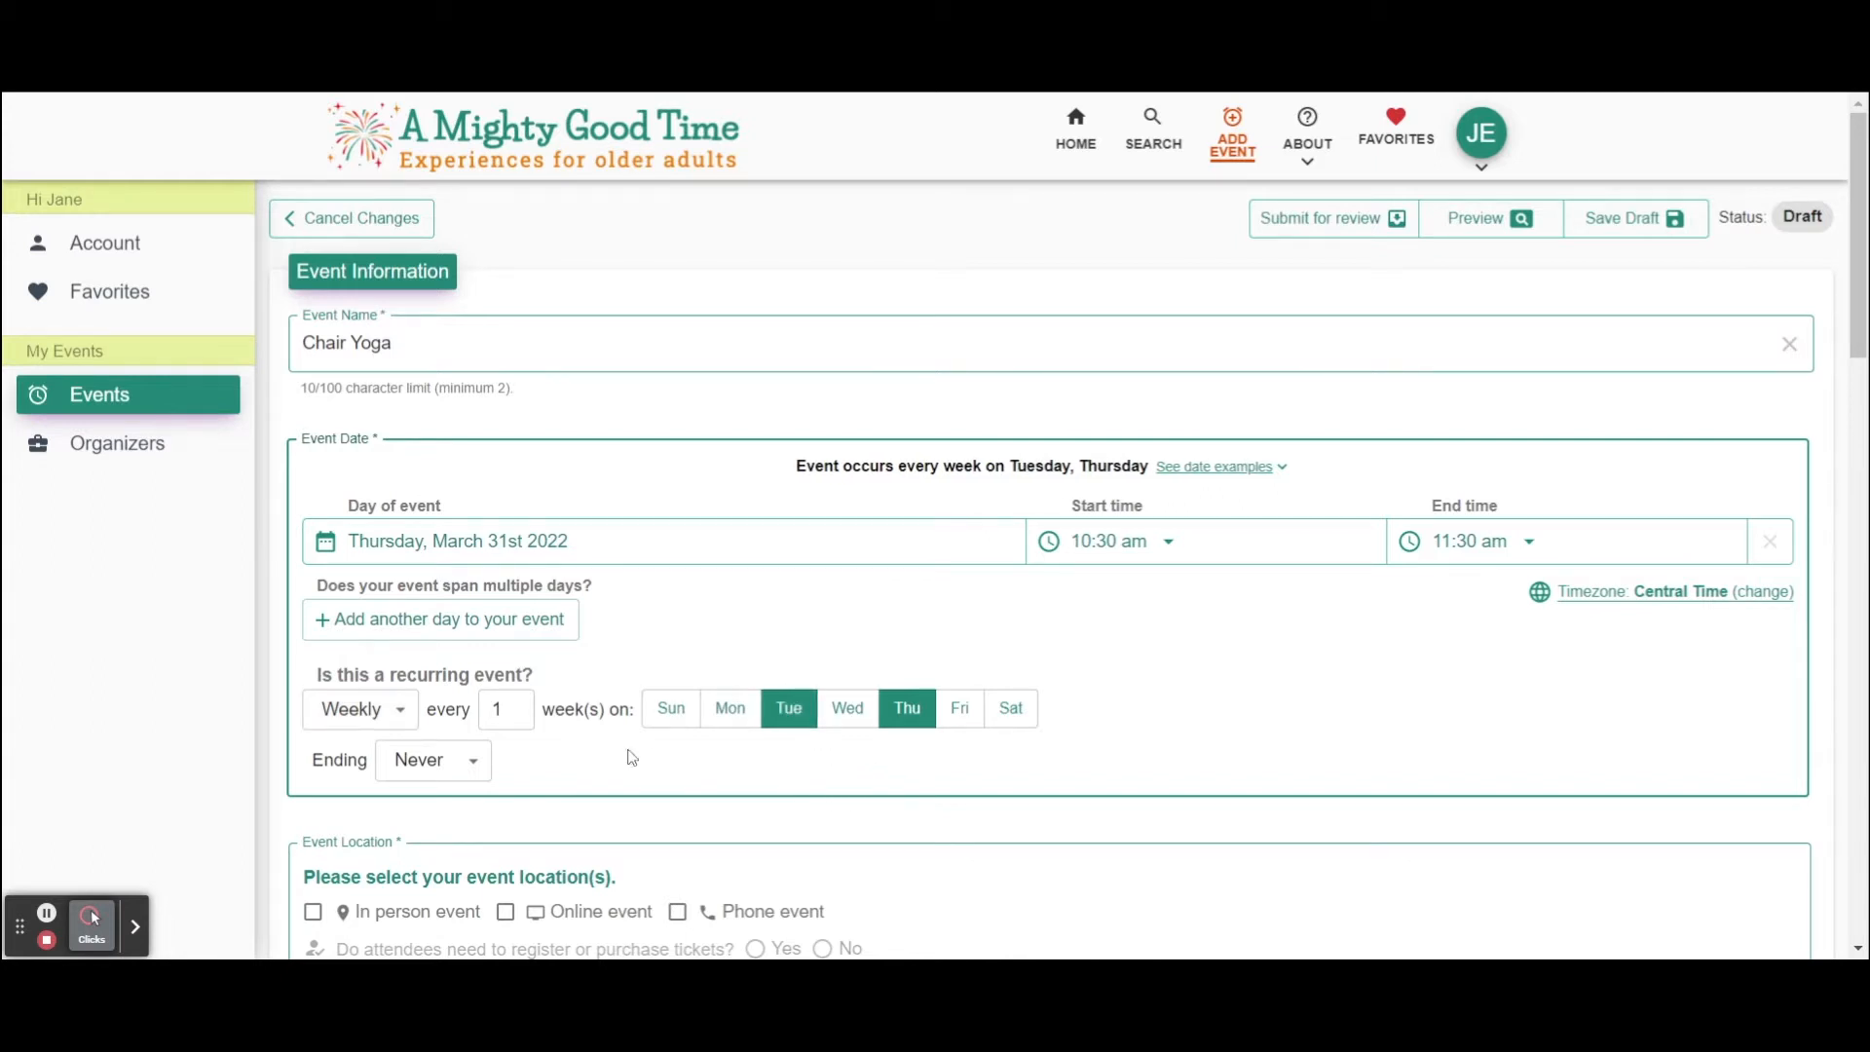
pyautogui.click(473, 765)
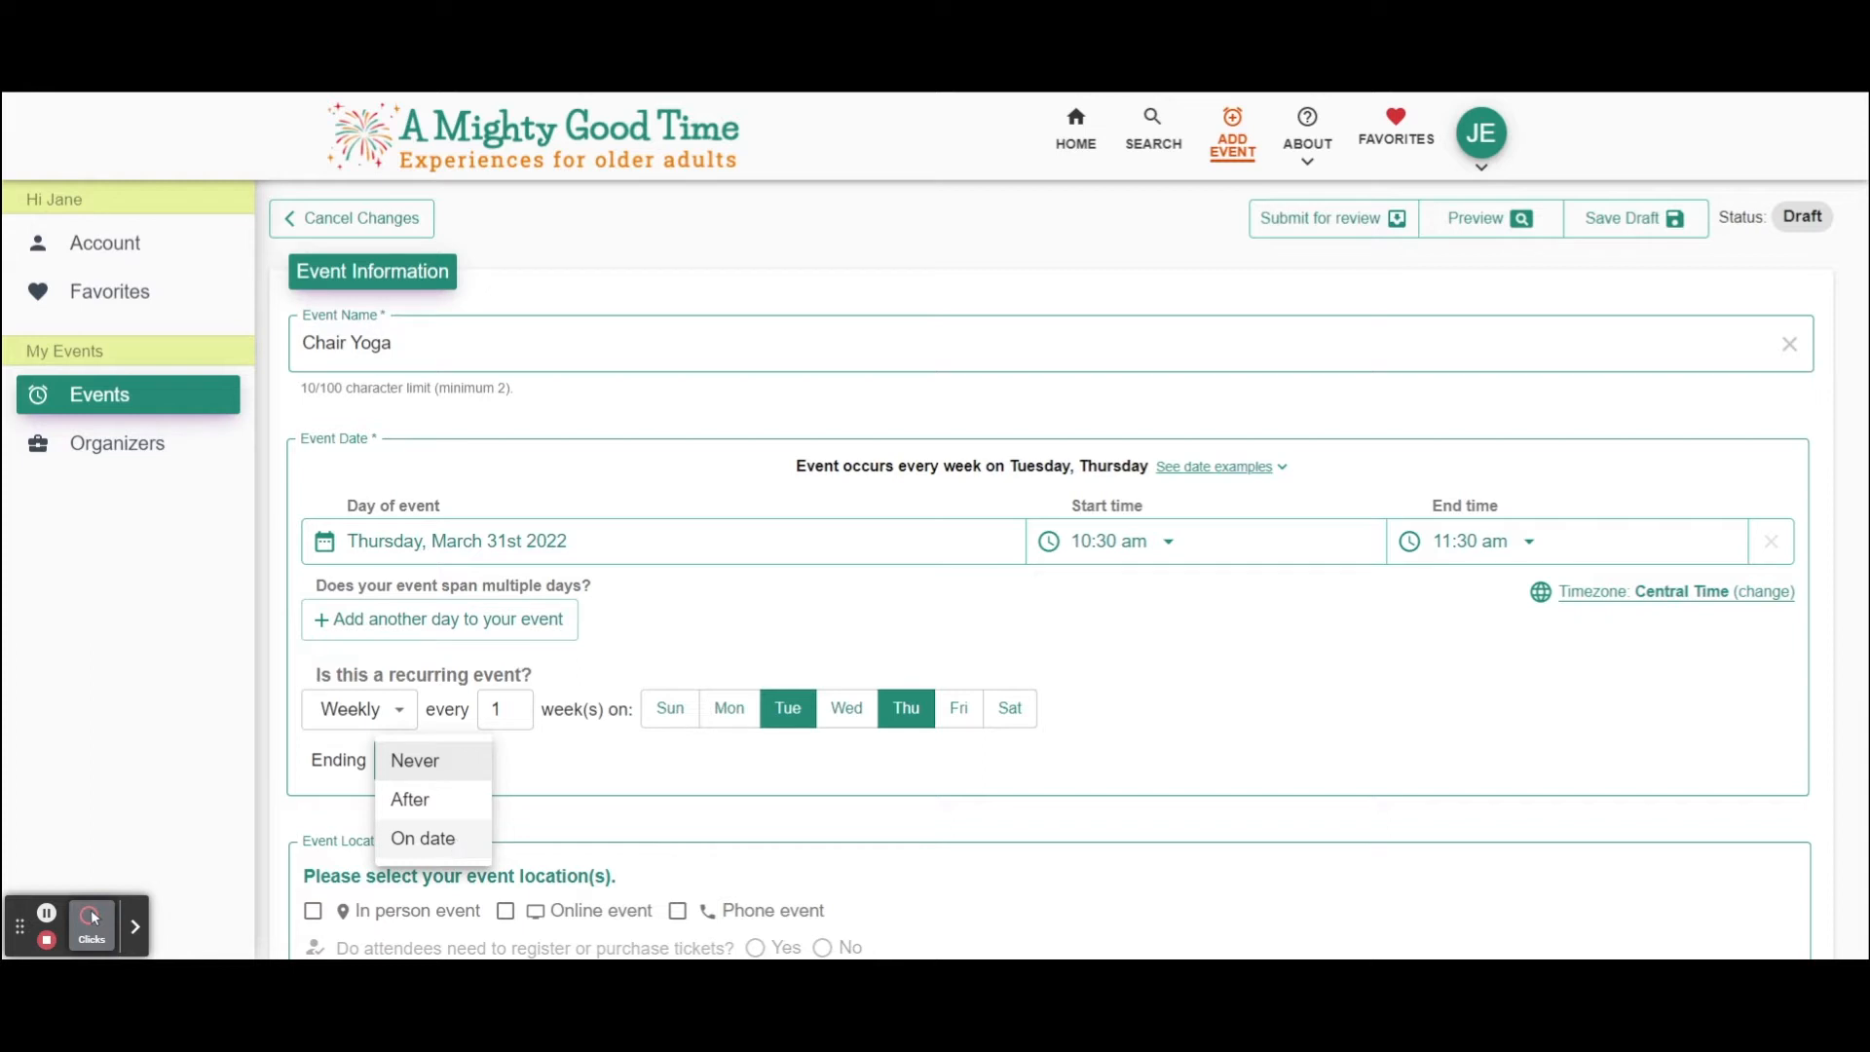
pyautogui.click(472, 762)
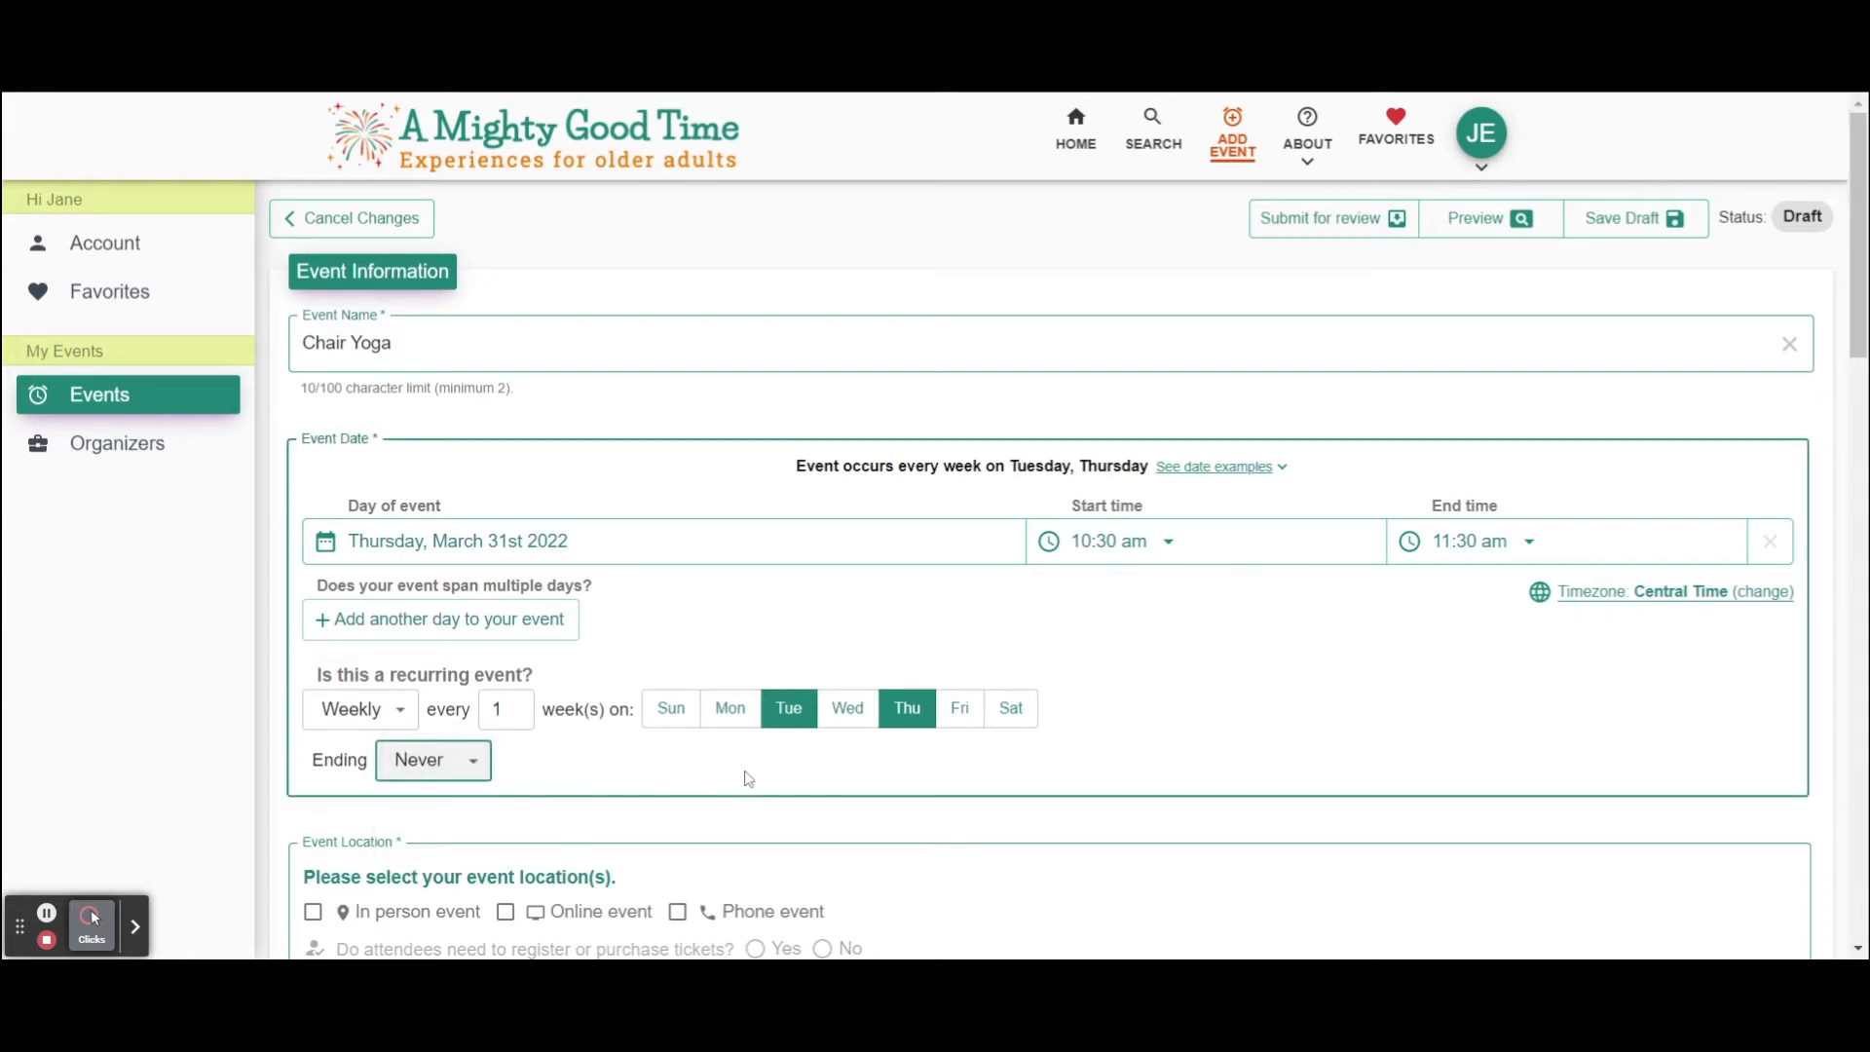
pyautogui.click(795, 716)
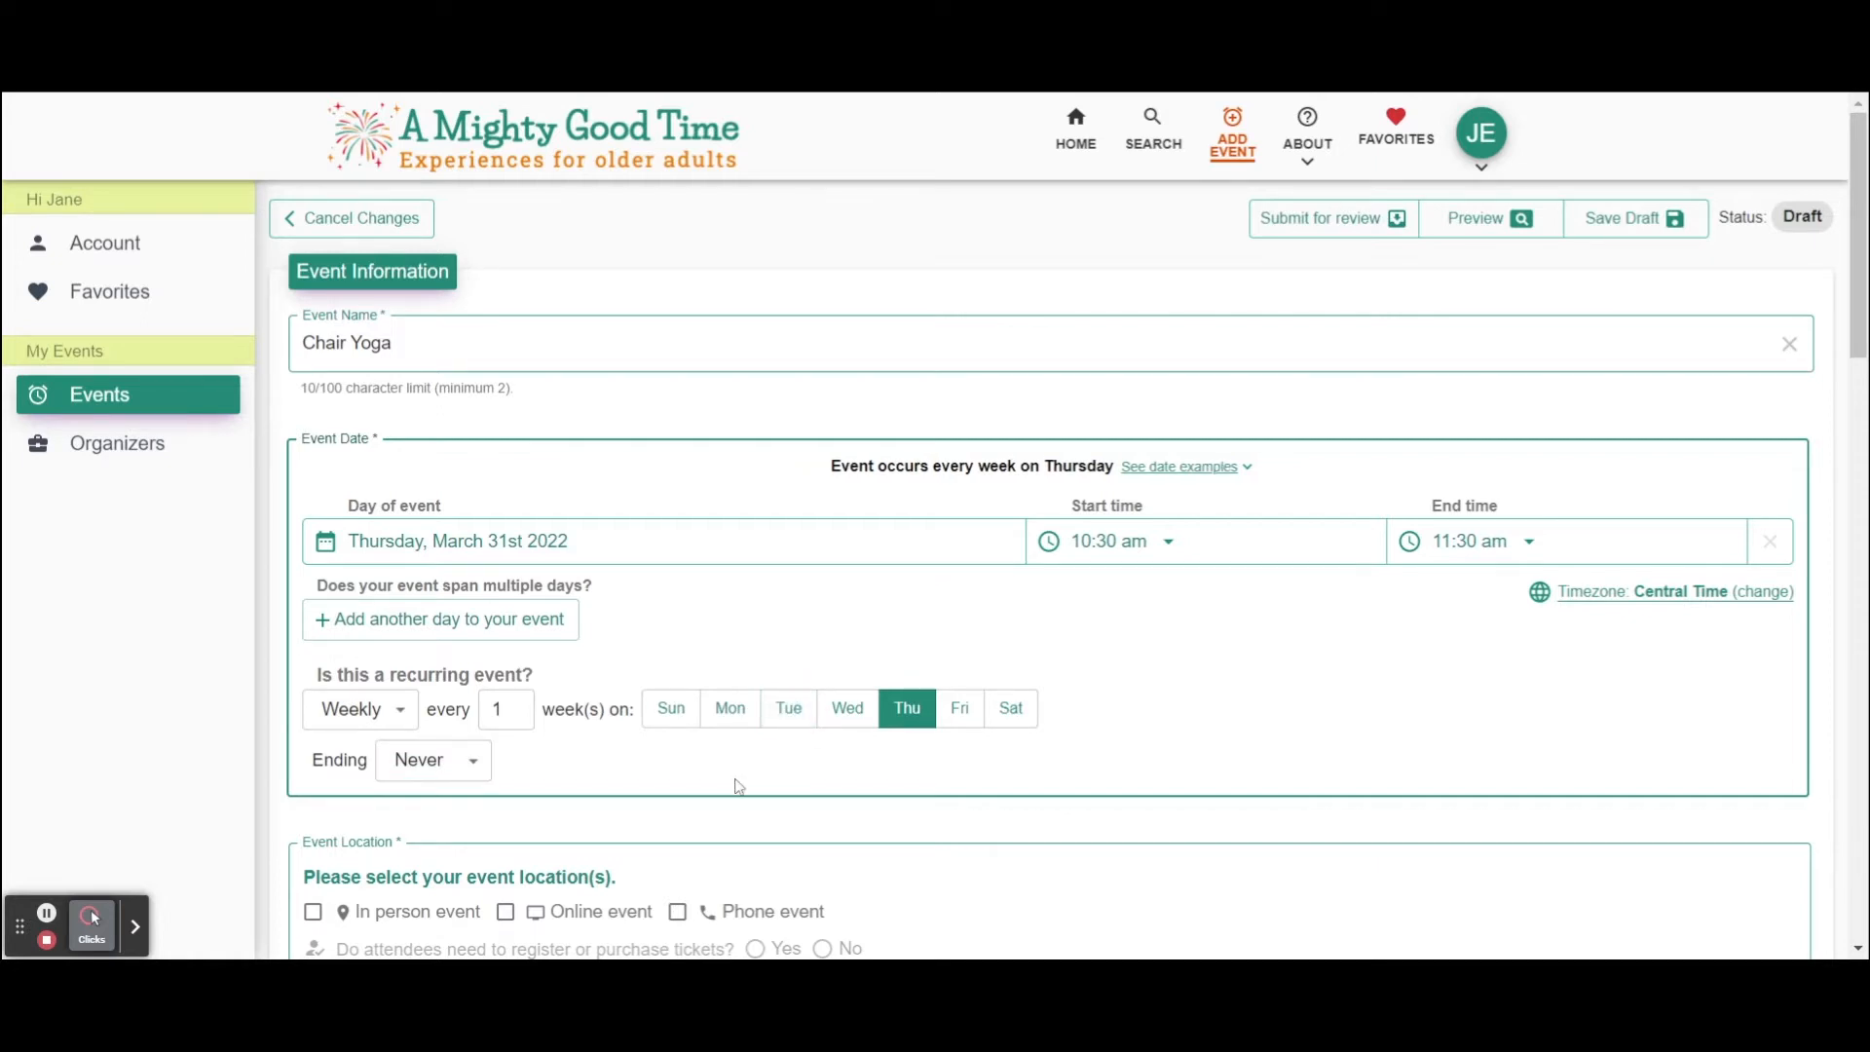
# - Try a second event day on Monday, April 4th 2022 from 12:30 pm to 1:30 pm, and remove it again
pyautogui.click(550, 619)
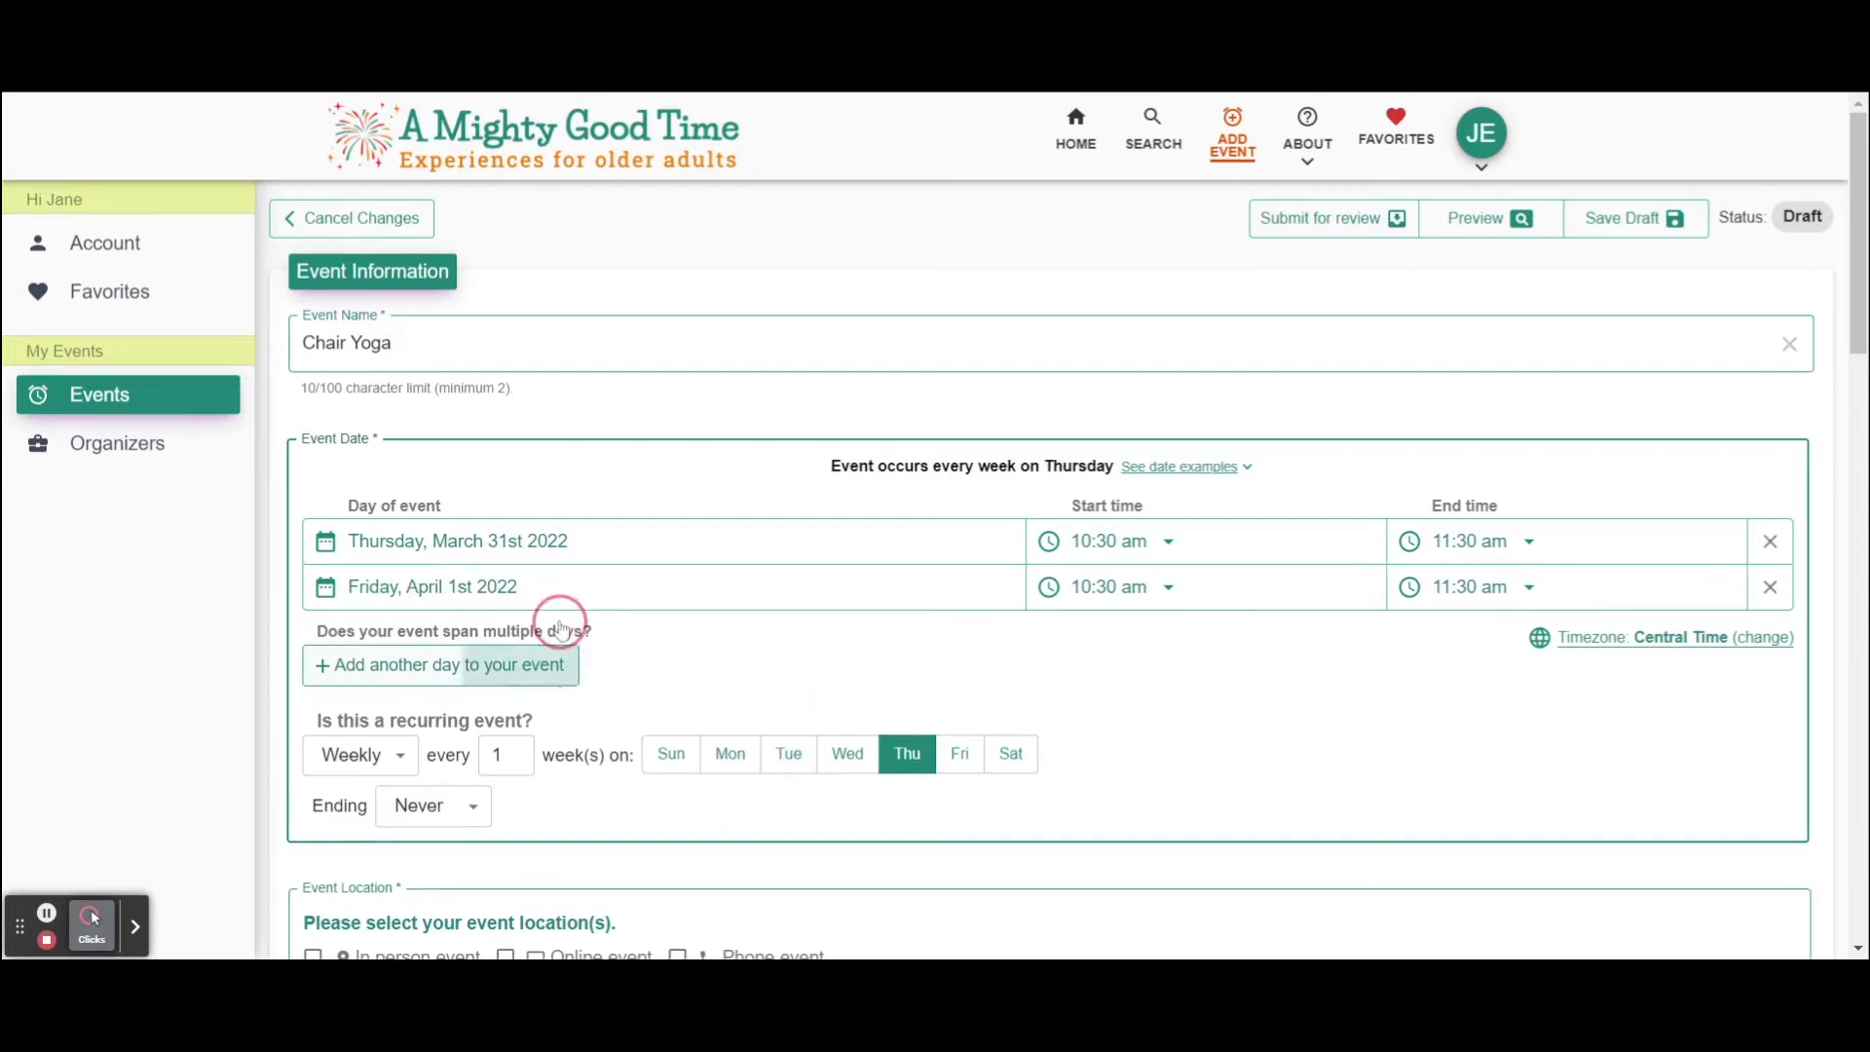
pyautogui.click(584, 585)
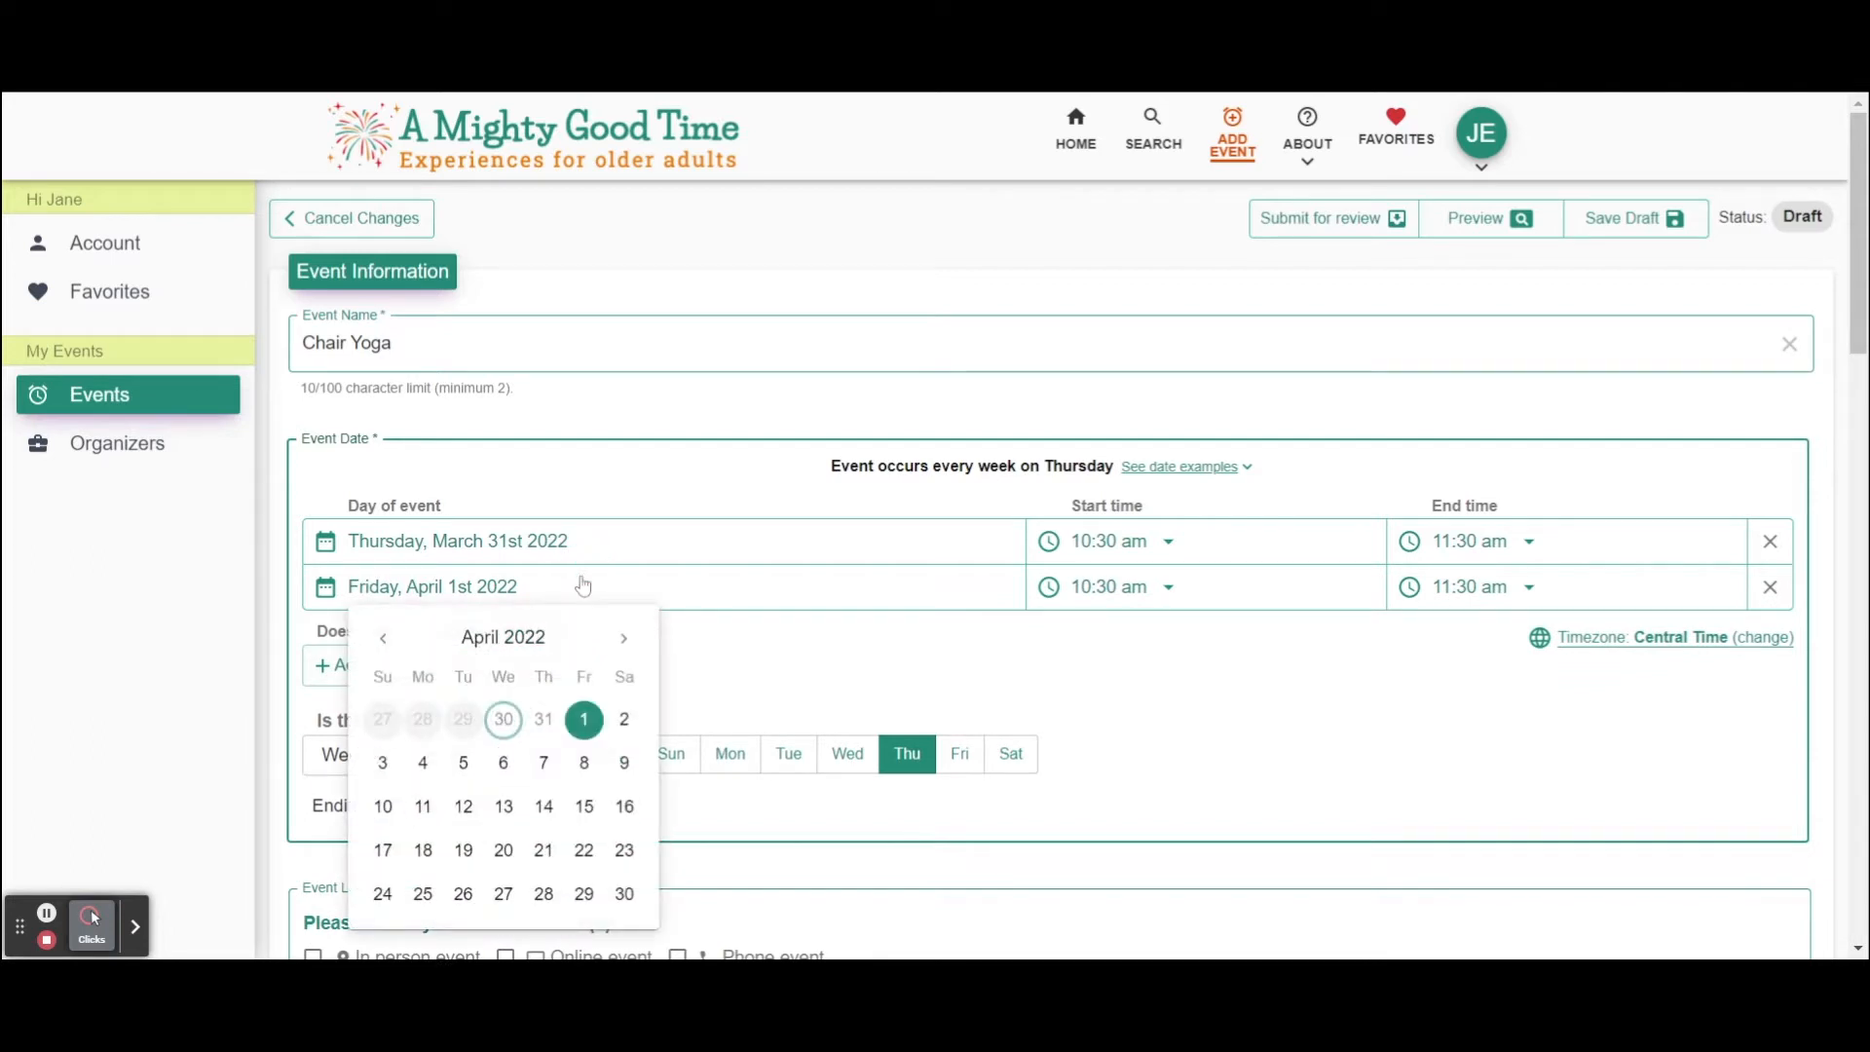
pyautogui.click(423, 762)
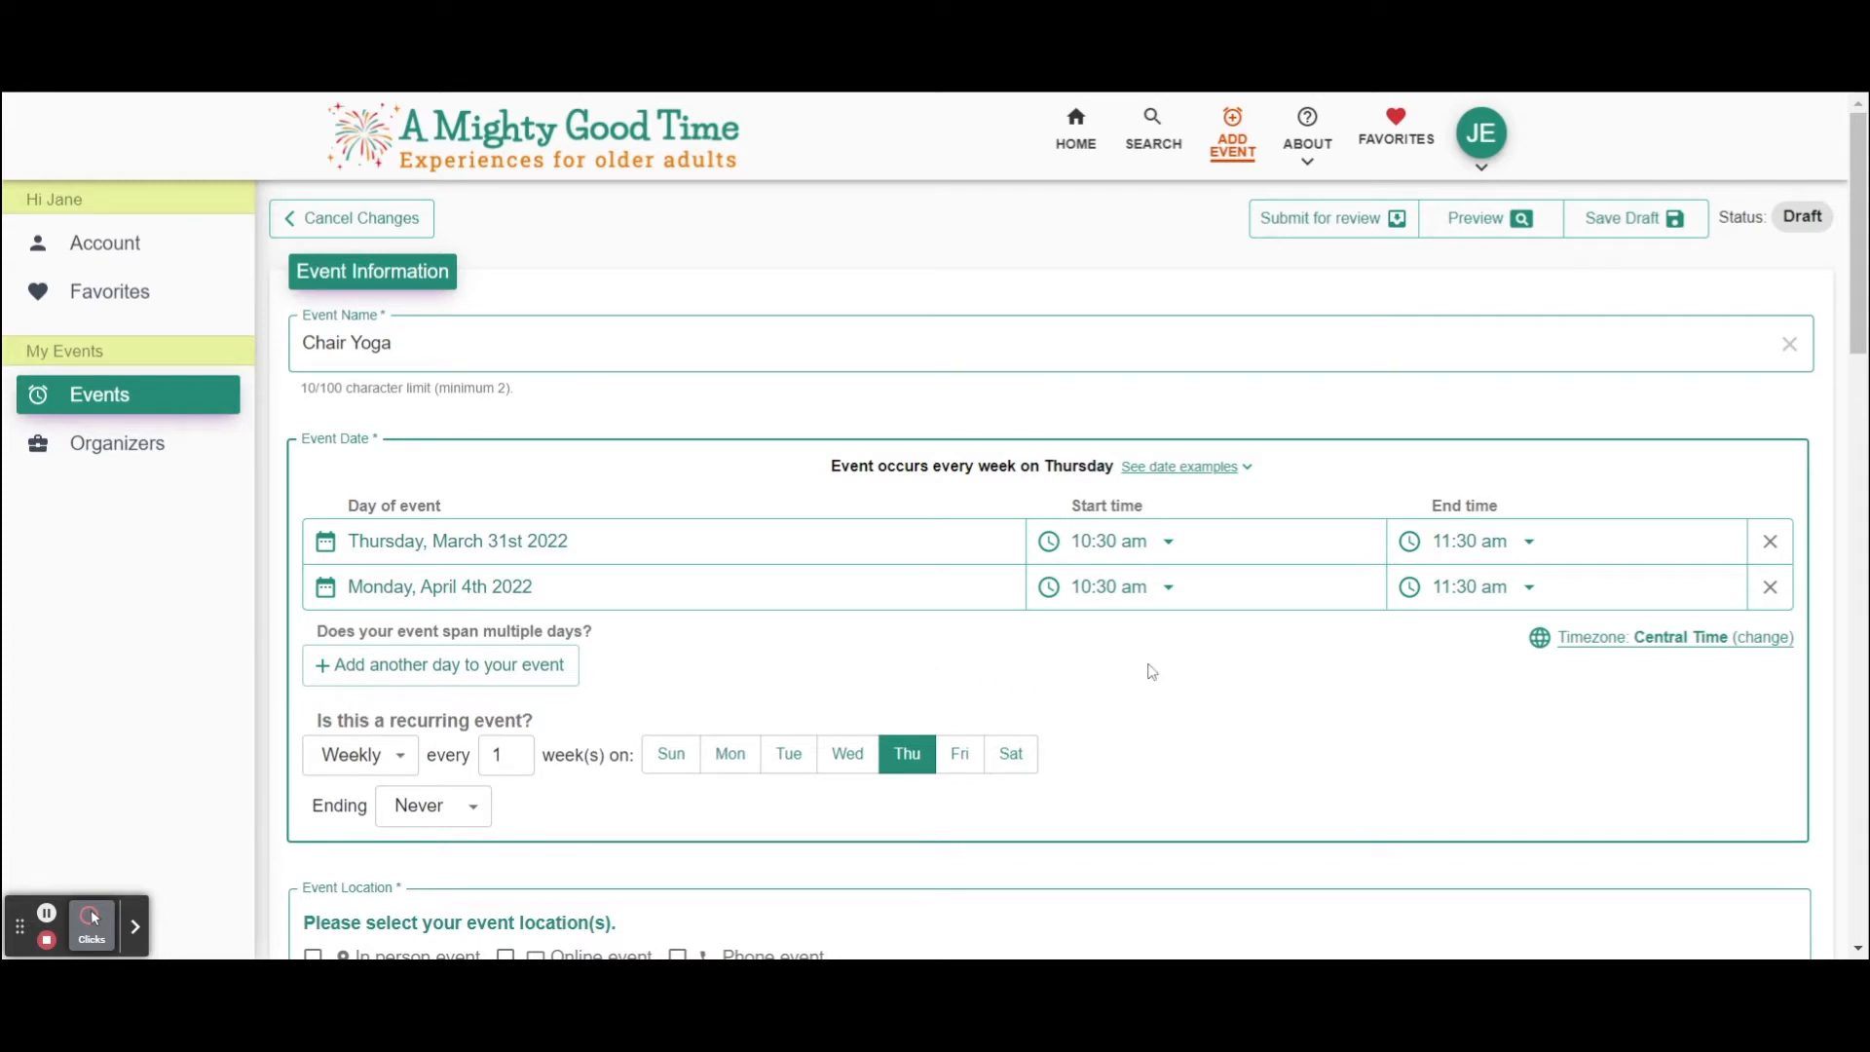
pyautogui.click(1168, 587)
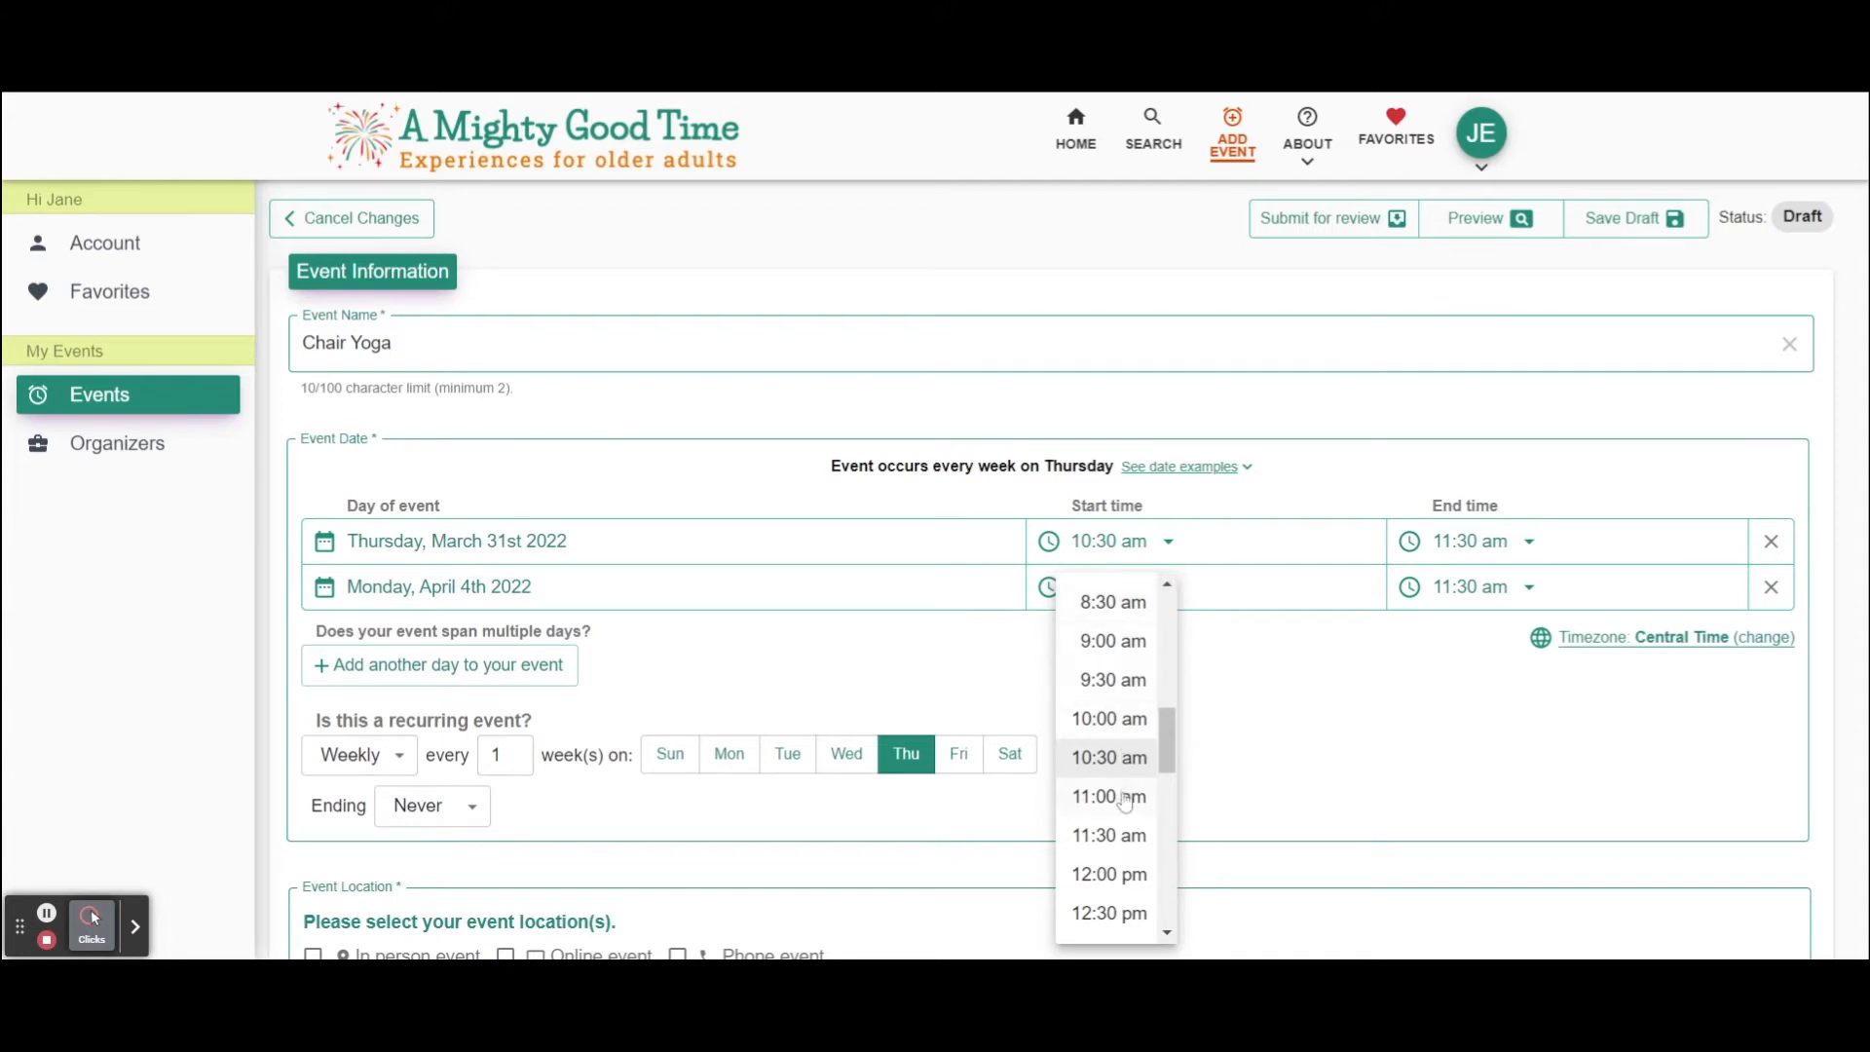
pyautogui.click(1132, 913)
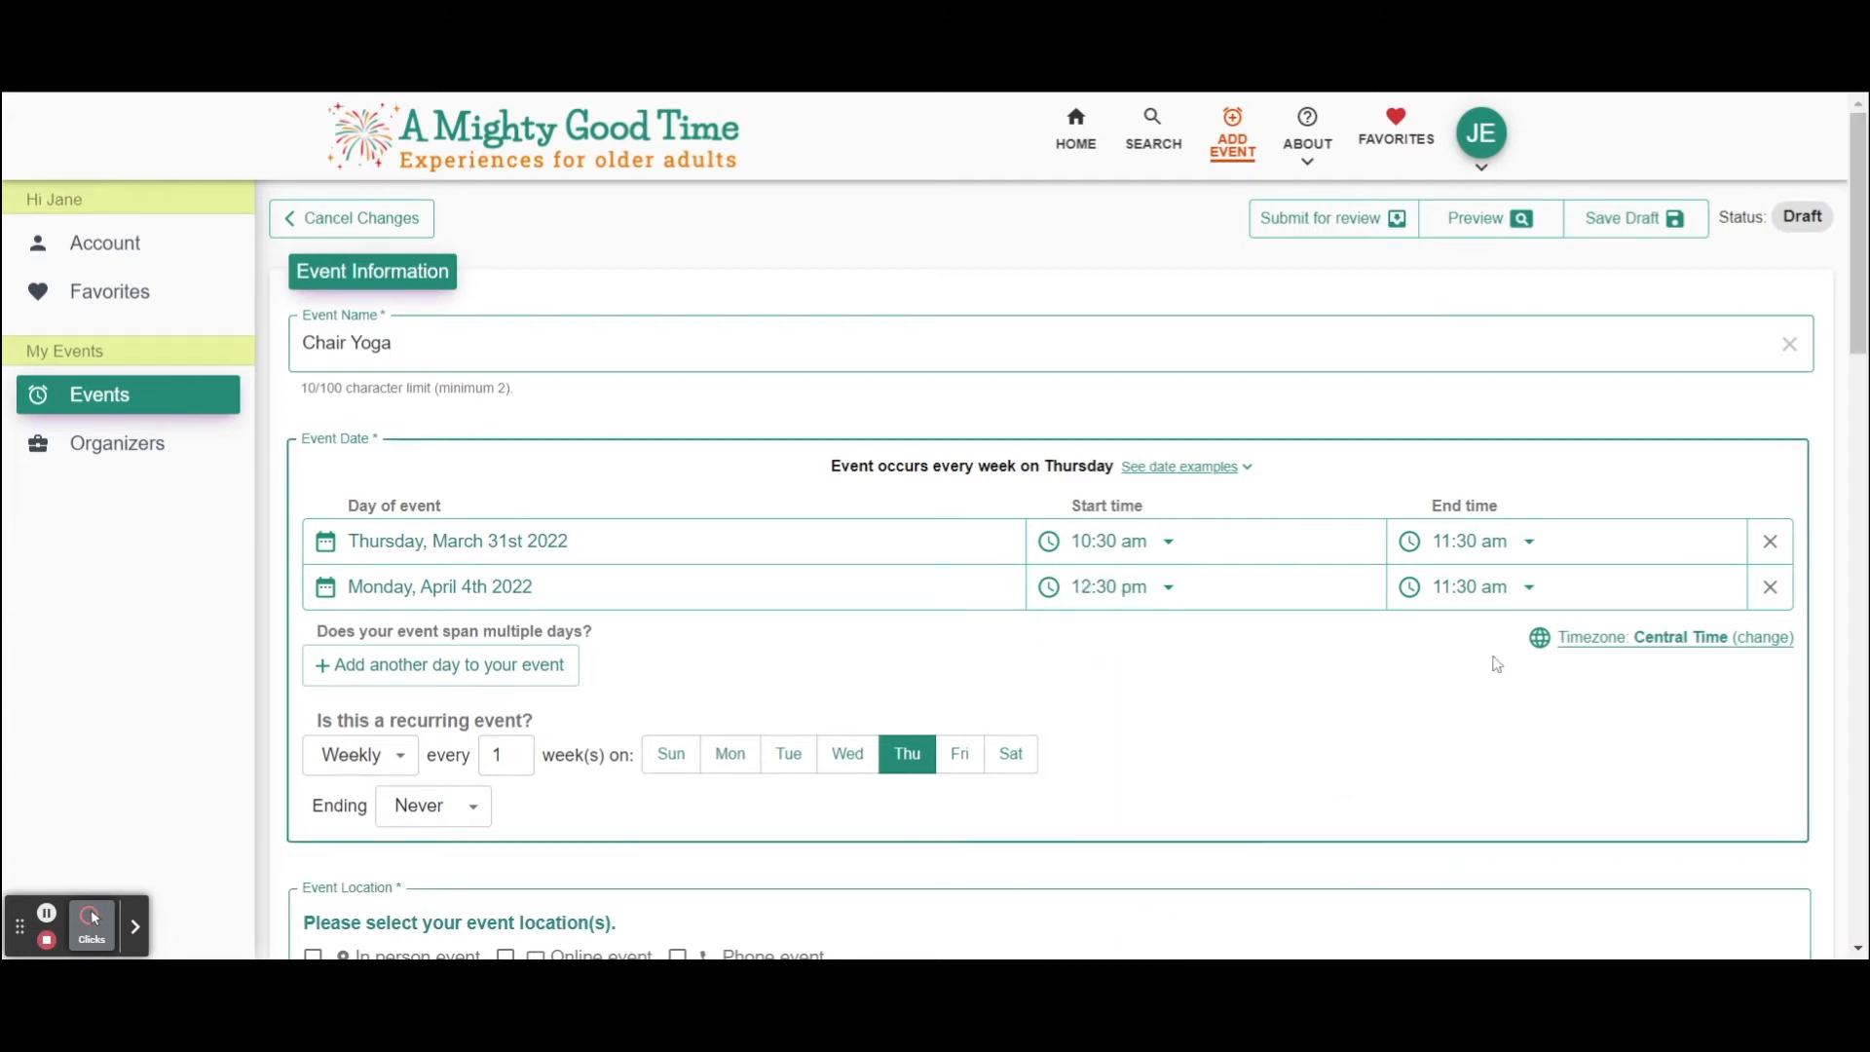
pyautogui.click(1529, 588)
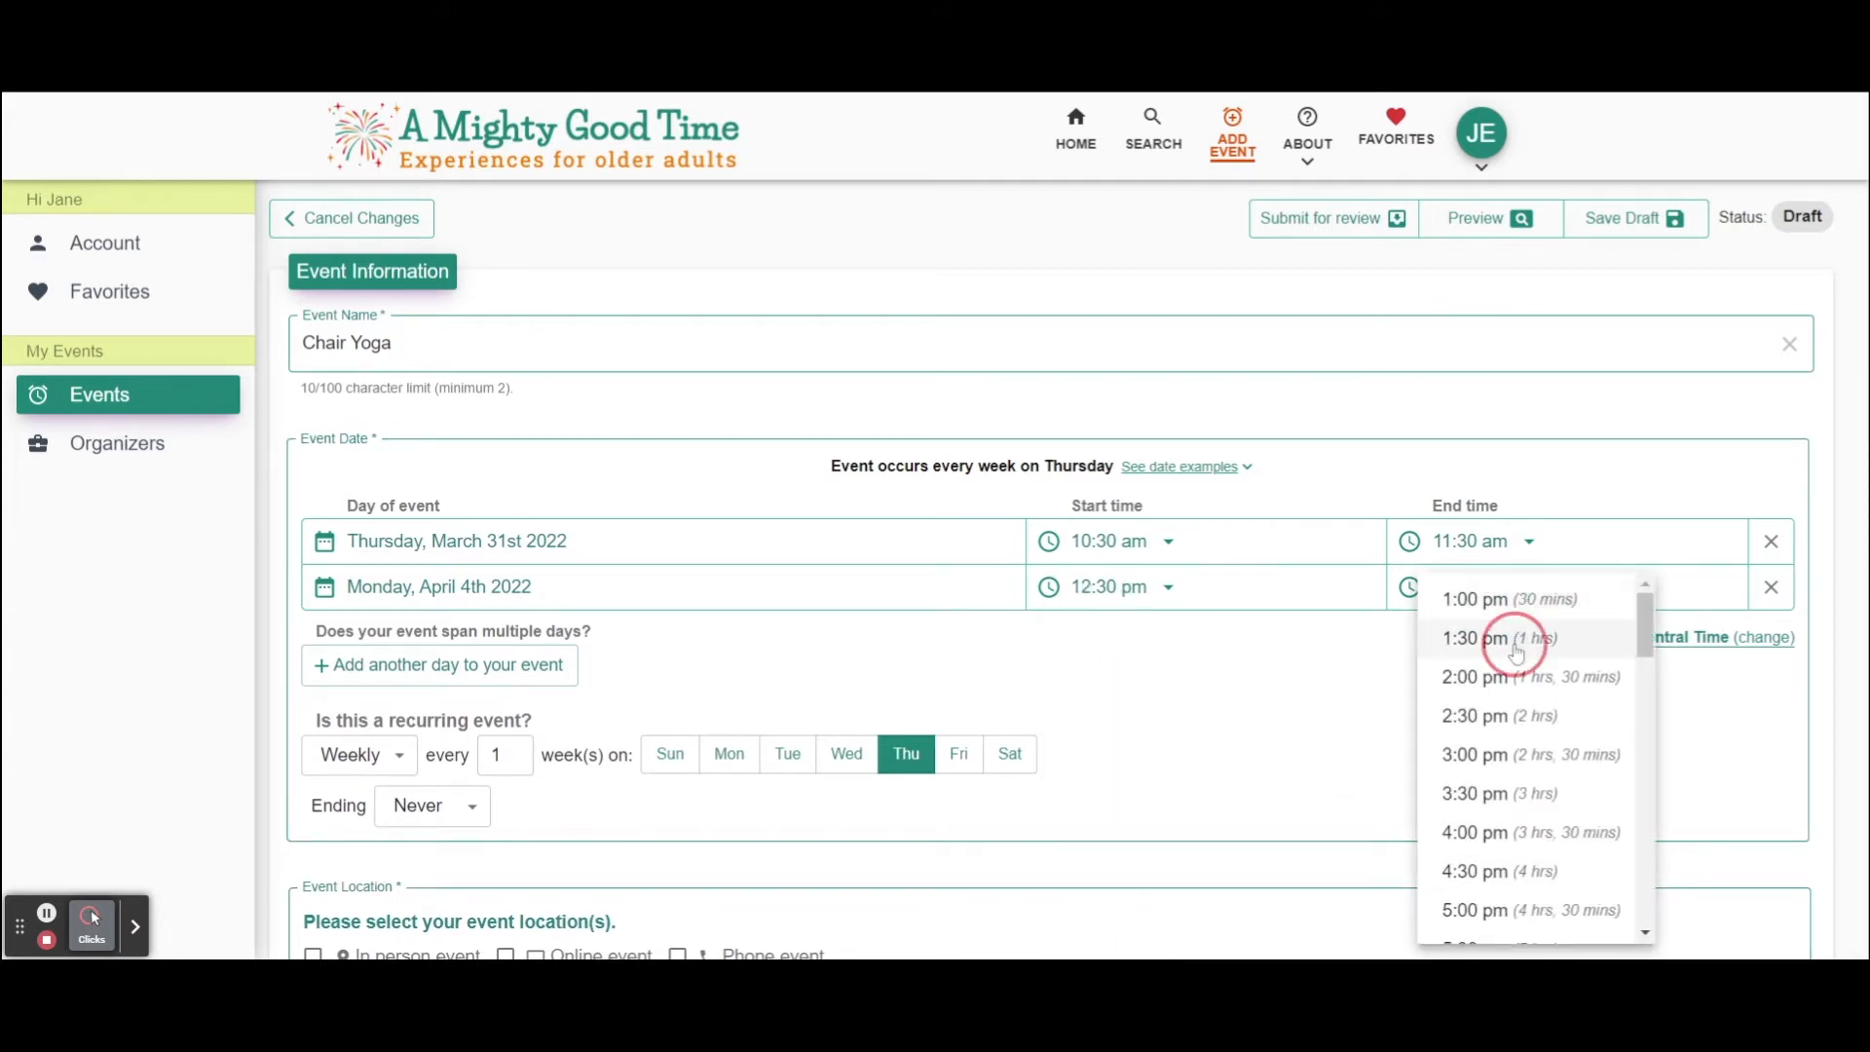
pyautogui.click(1492, 637)
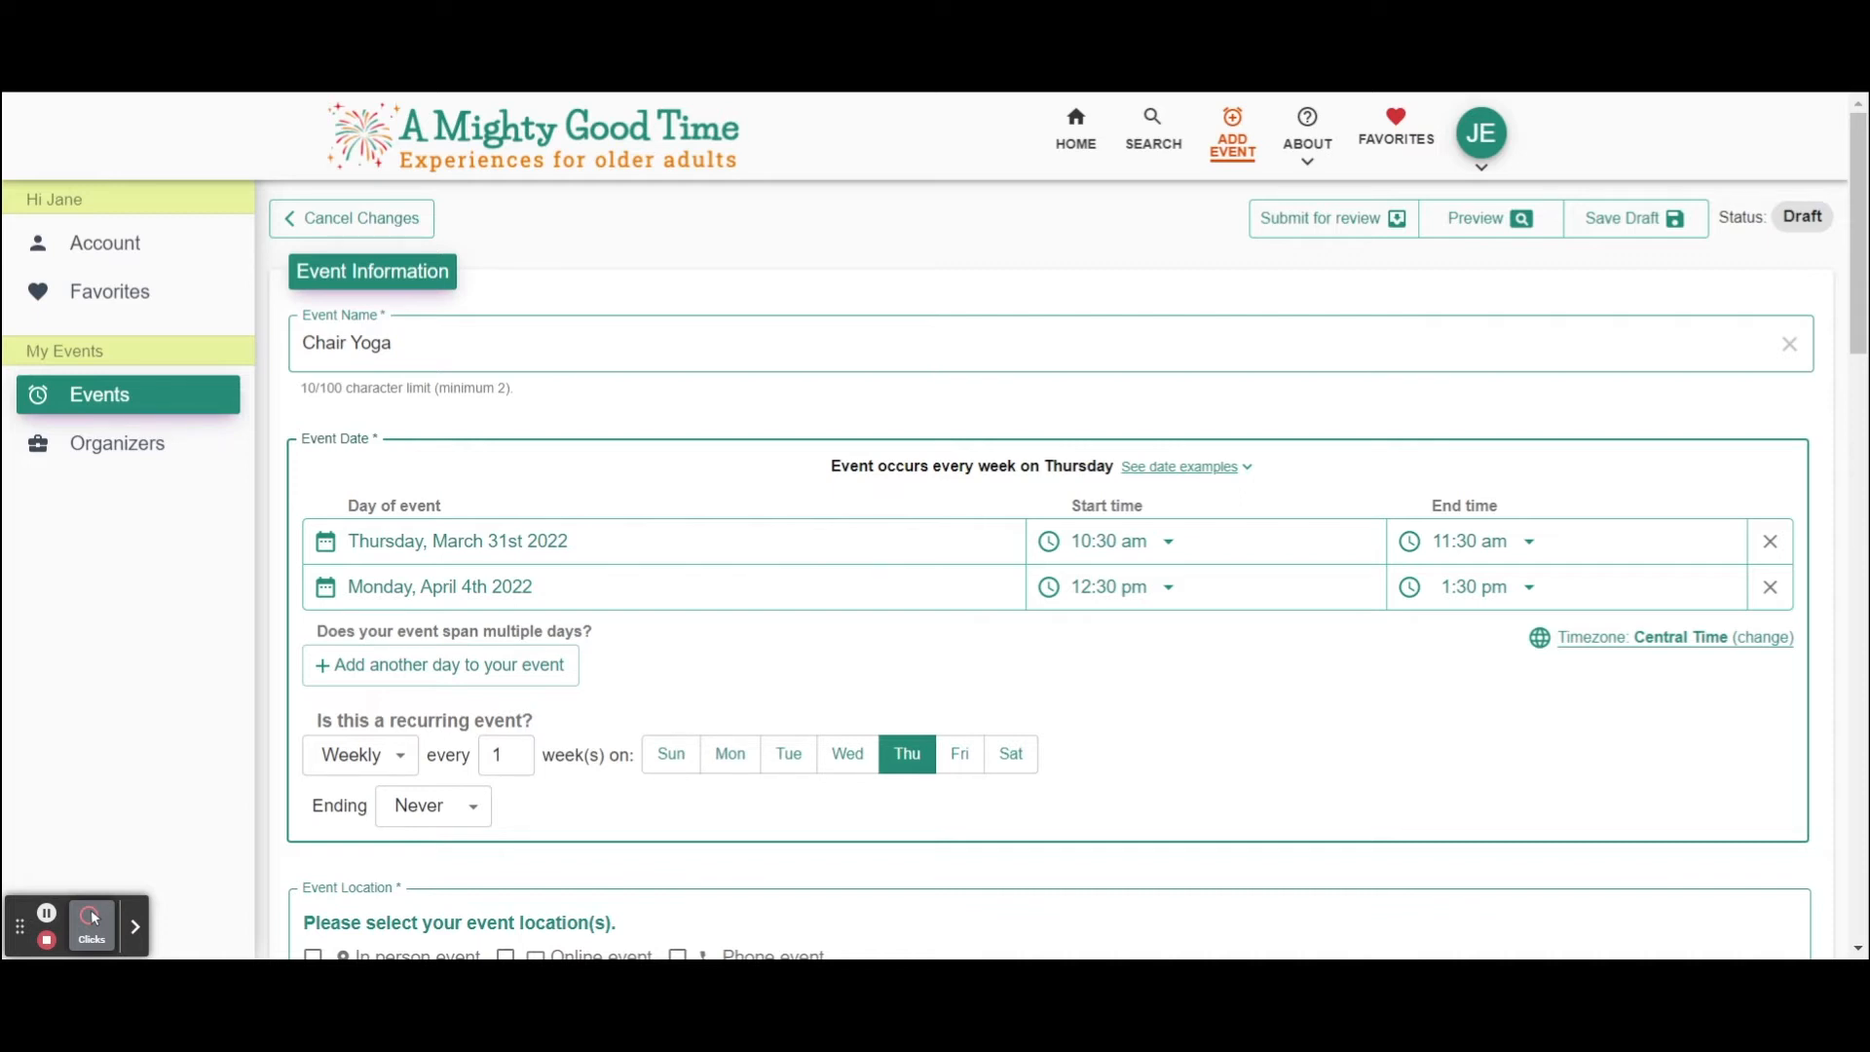
pyautogui.click(1770, 586)
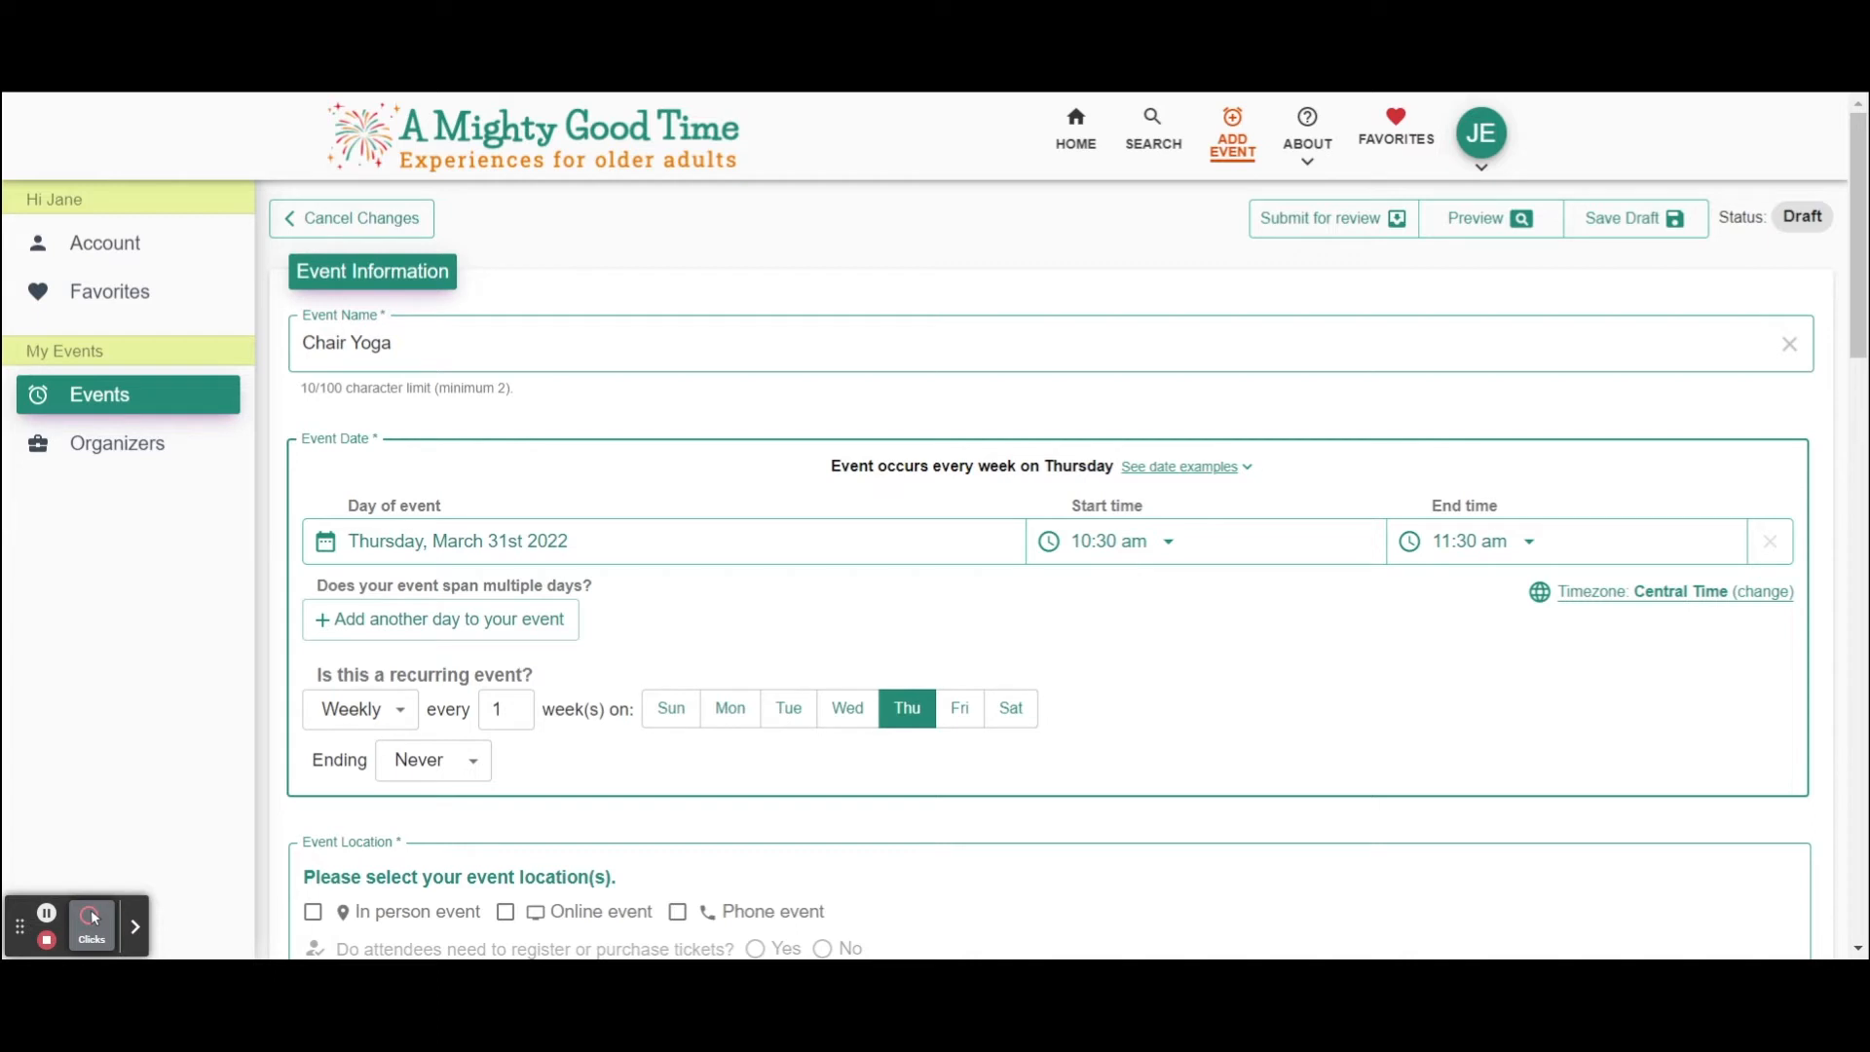
# - Set the event location to Online event only, trying the in-person and phone options and deselecting both again
pyautogui.moveTo(1855, 312); pyautogui.dragTo(1836, 497)
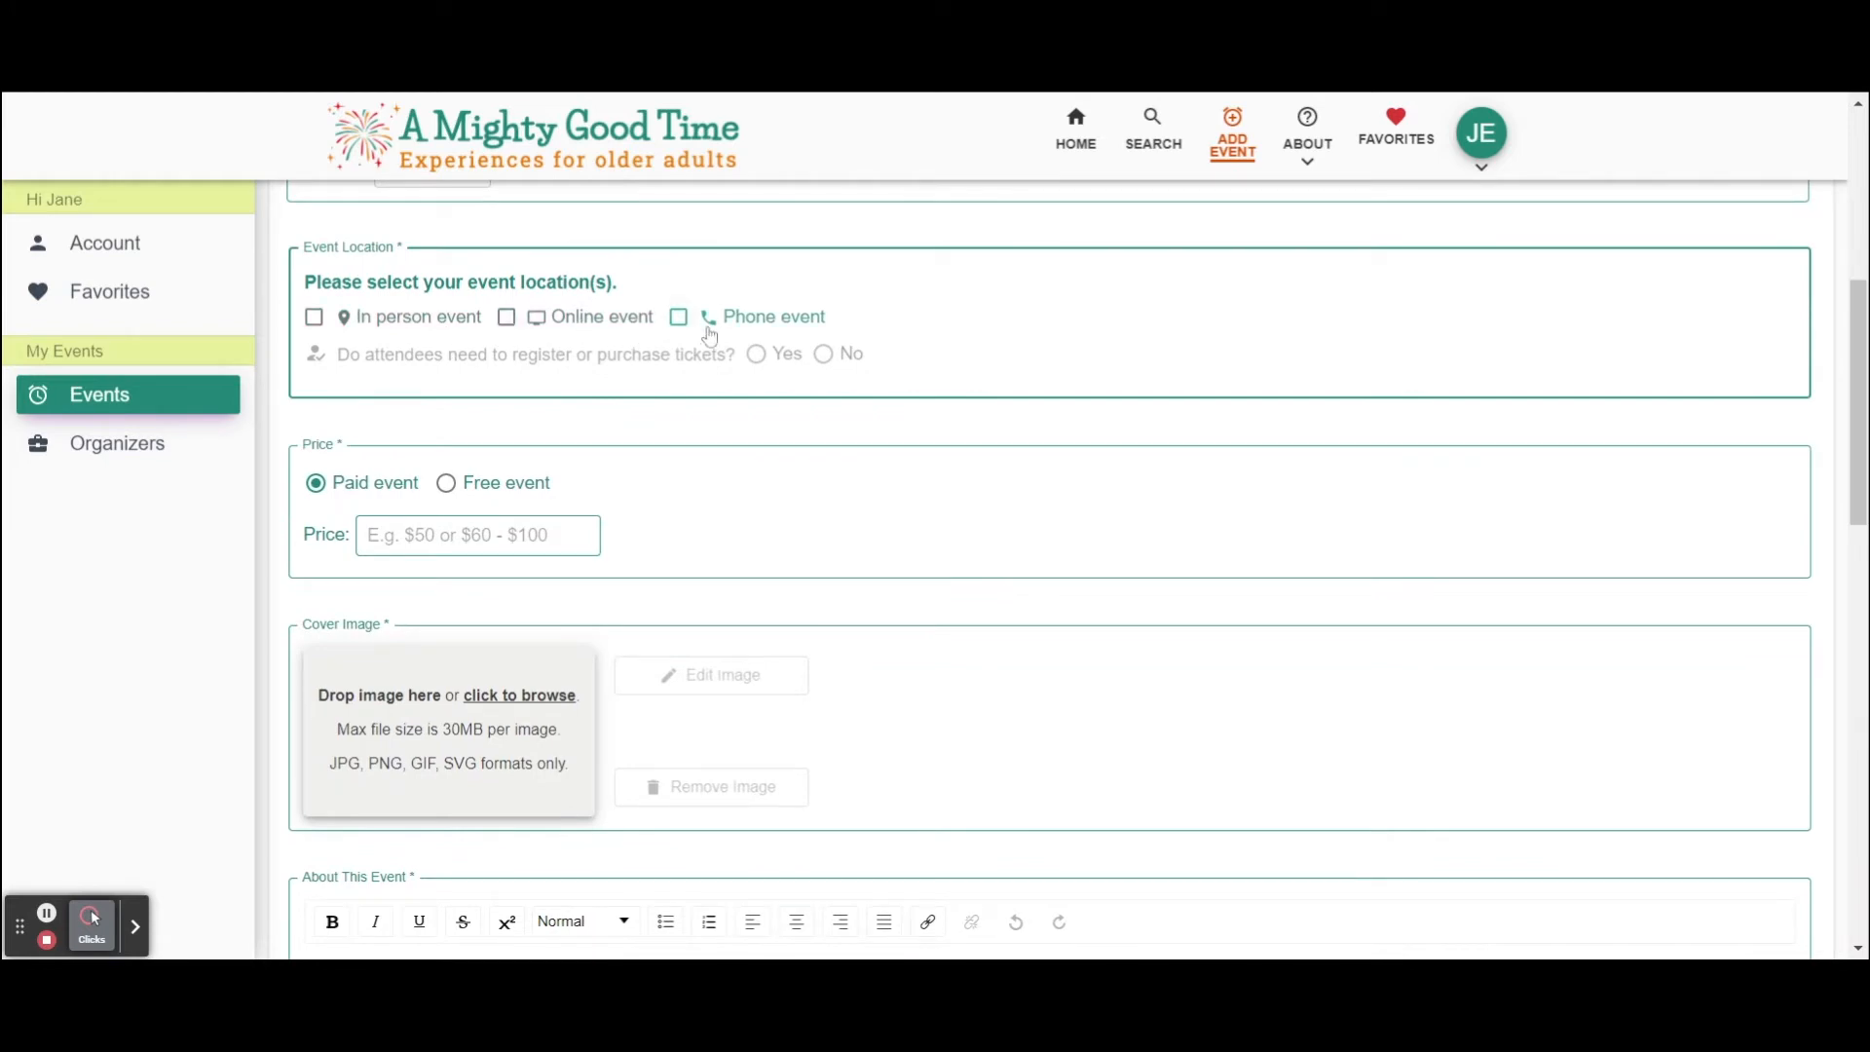
pyautogui.click(417, 318)
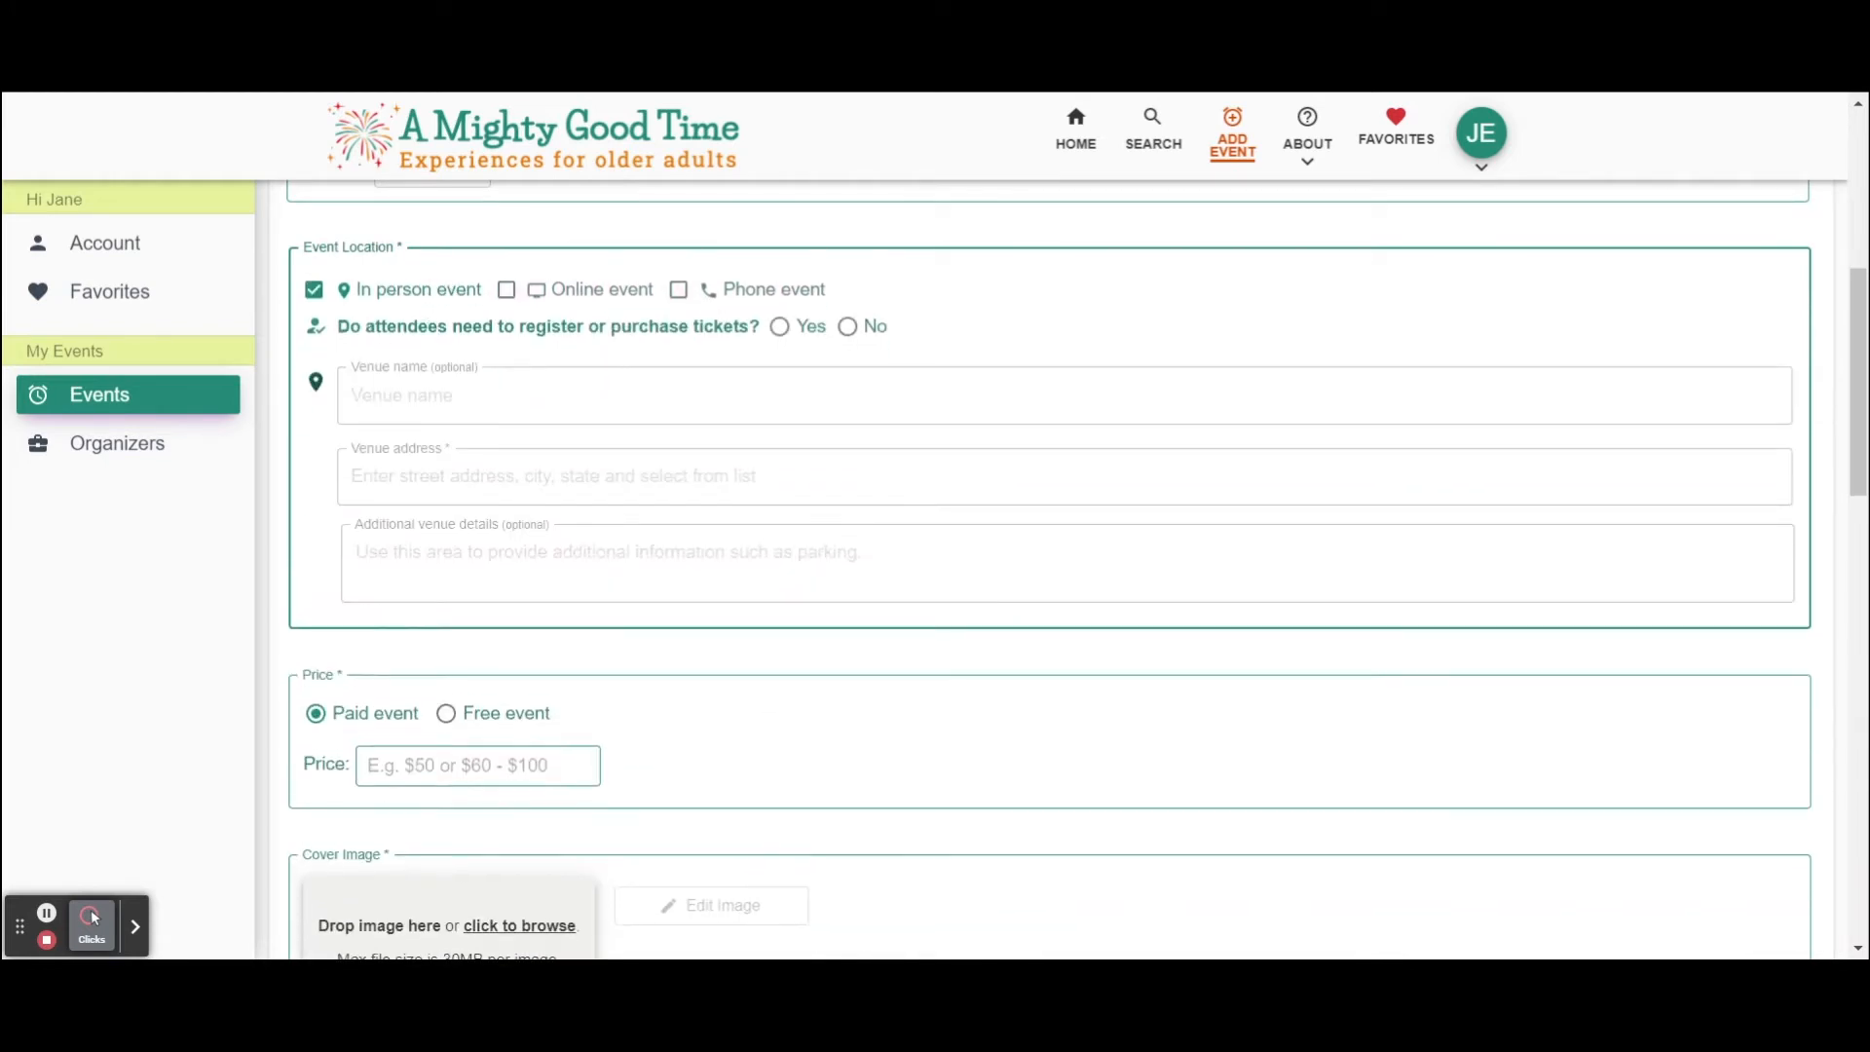
pyautogui.click(564, 299)
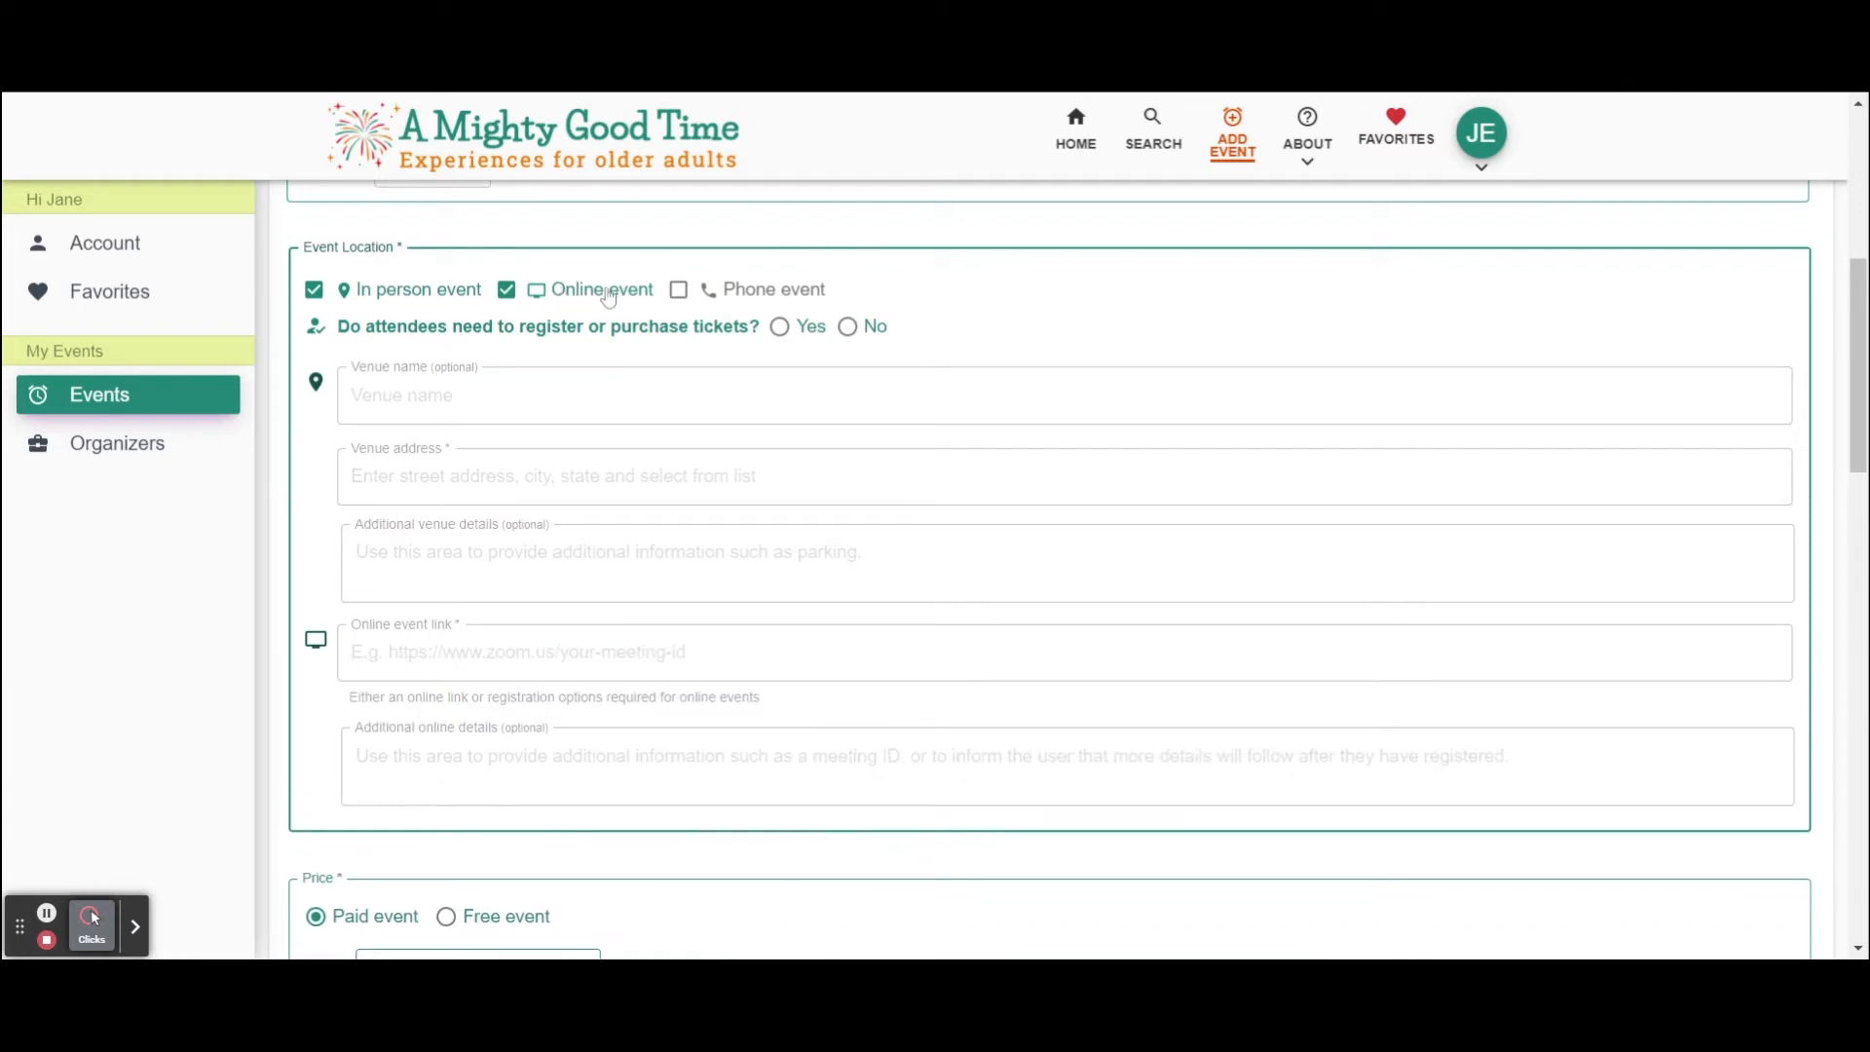
pyautogui.click(682, 297)
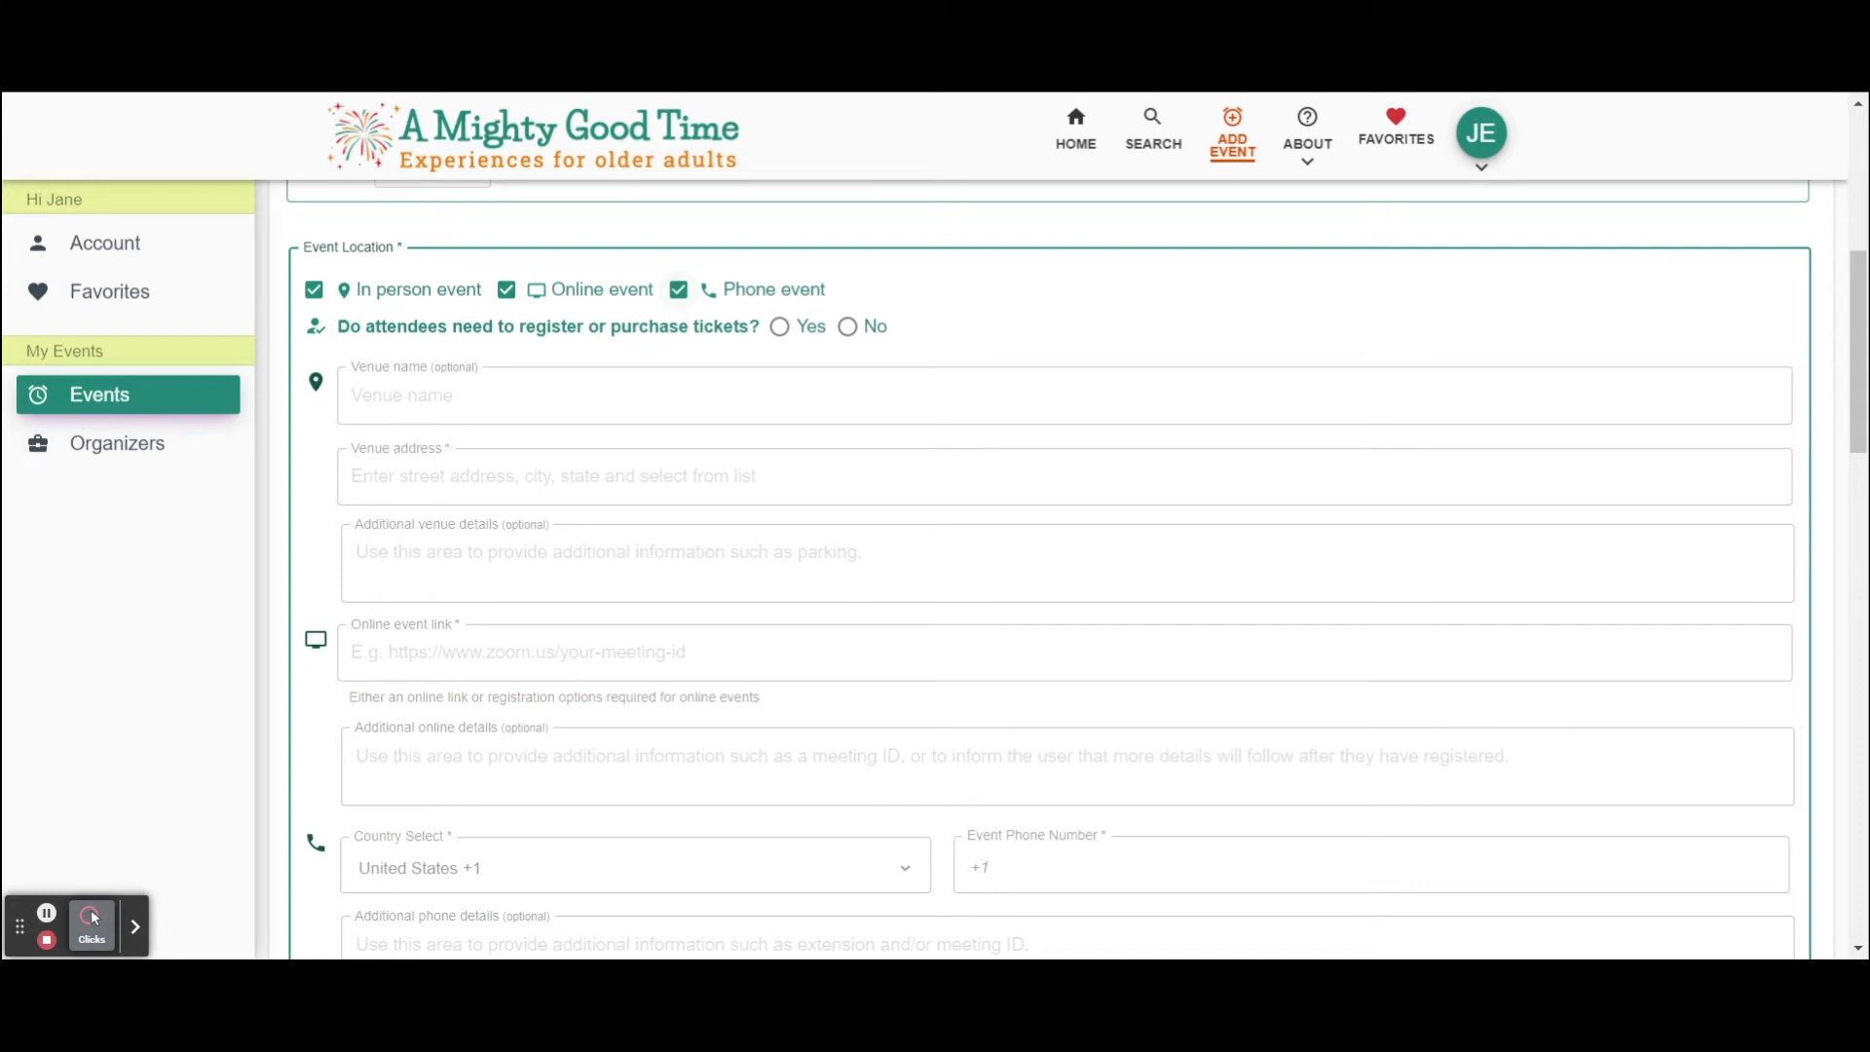
pyautogui.click(679, 290)
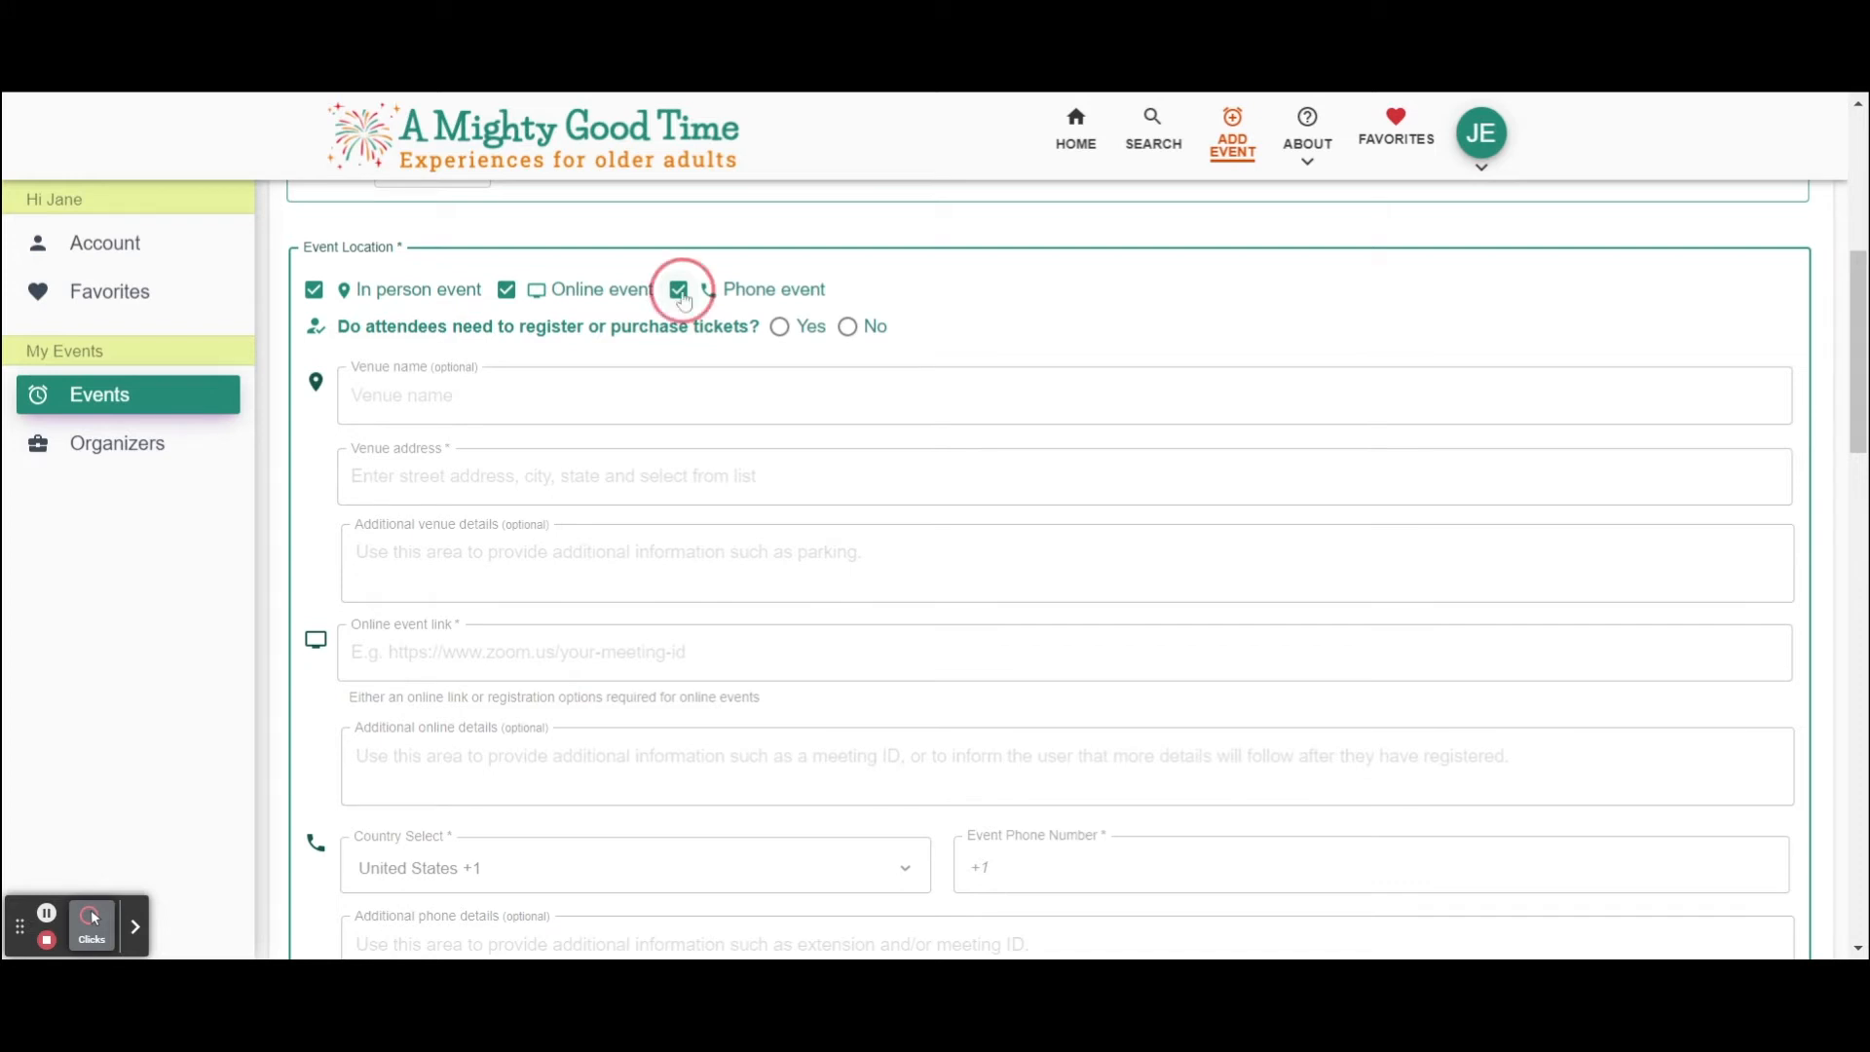
pyautogui.click(313, 292)
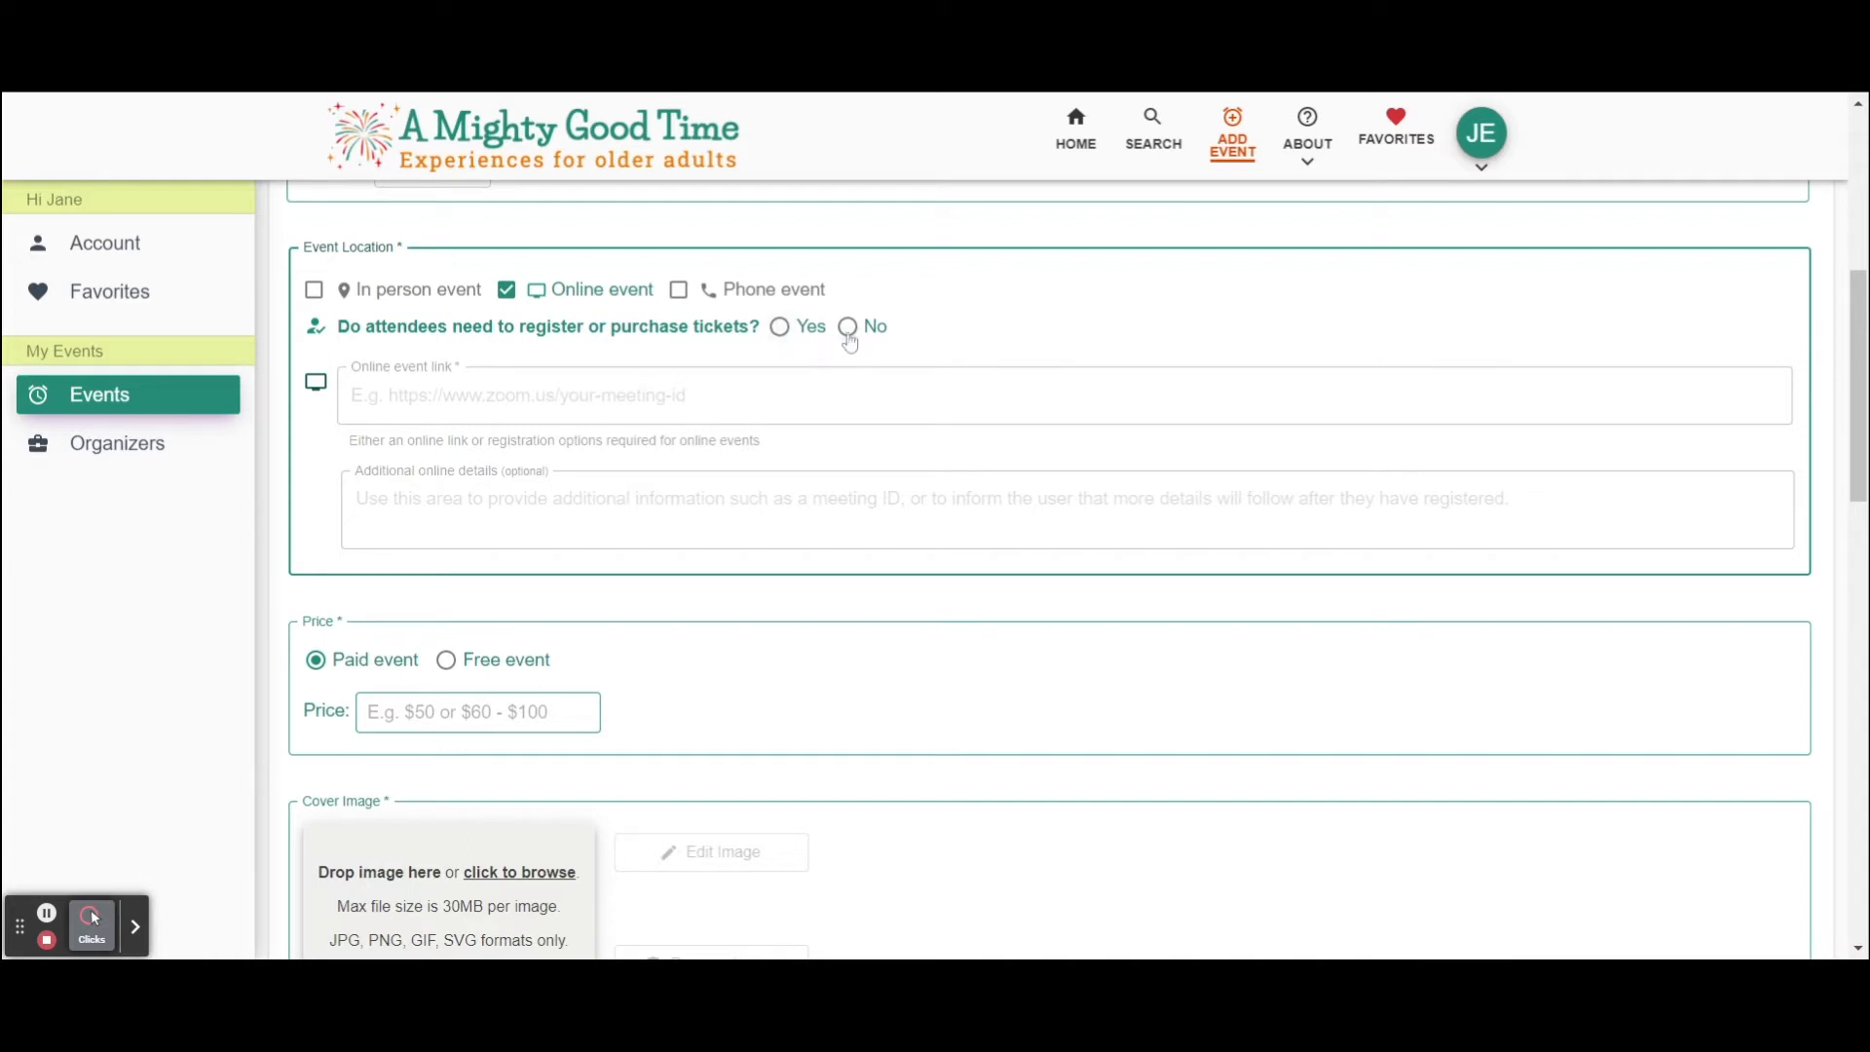
pyautogui.click(782, 329)
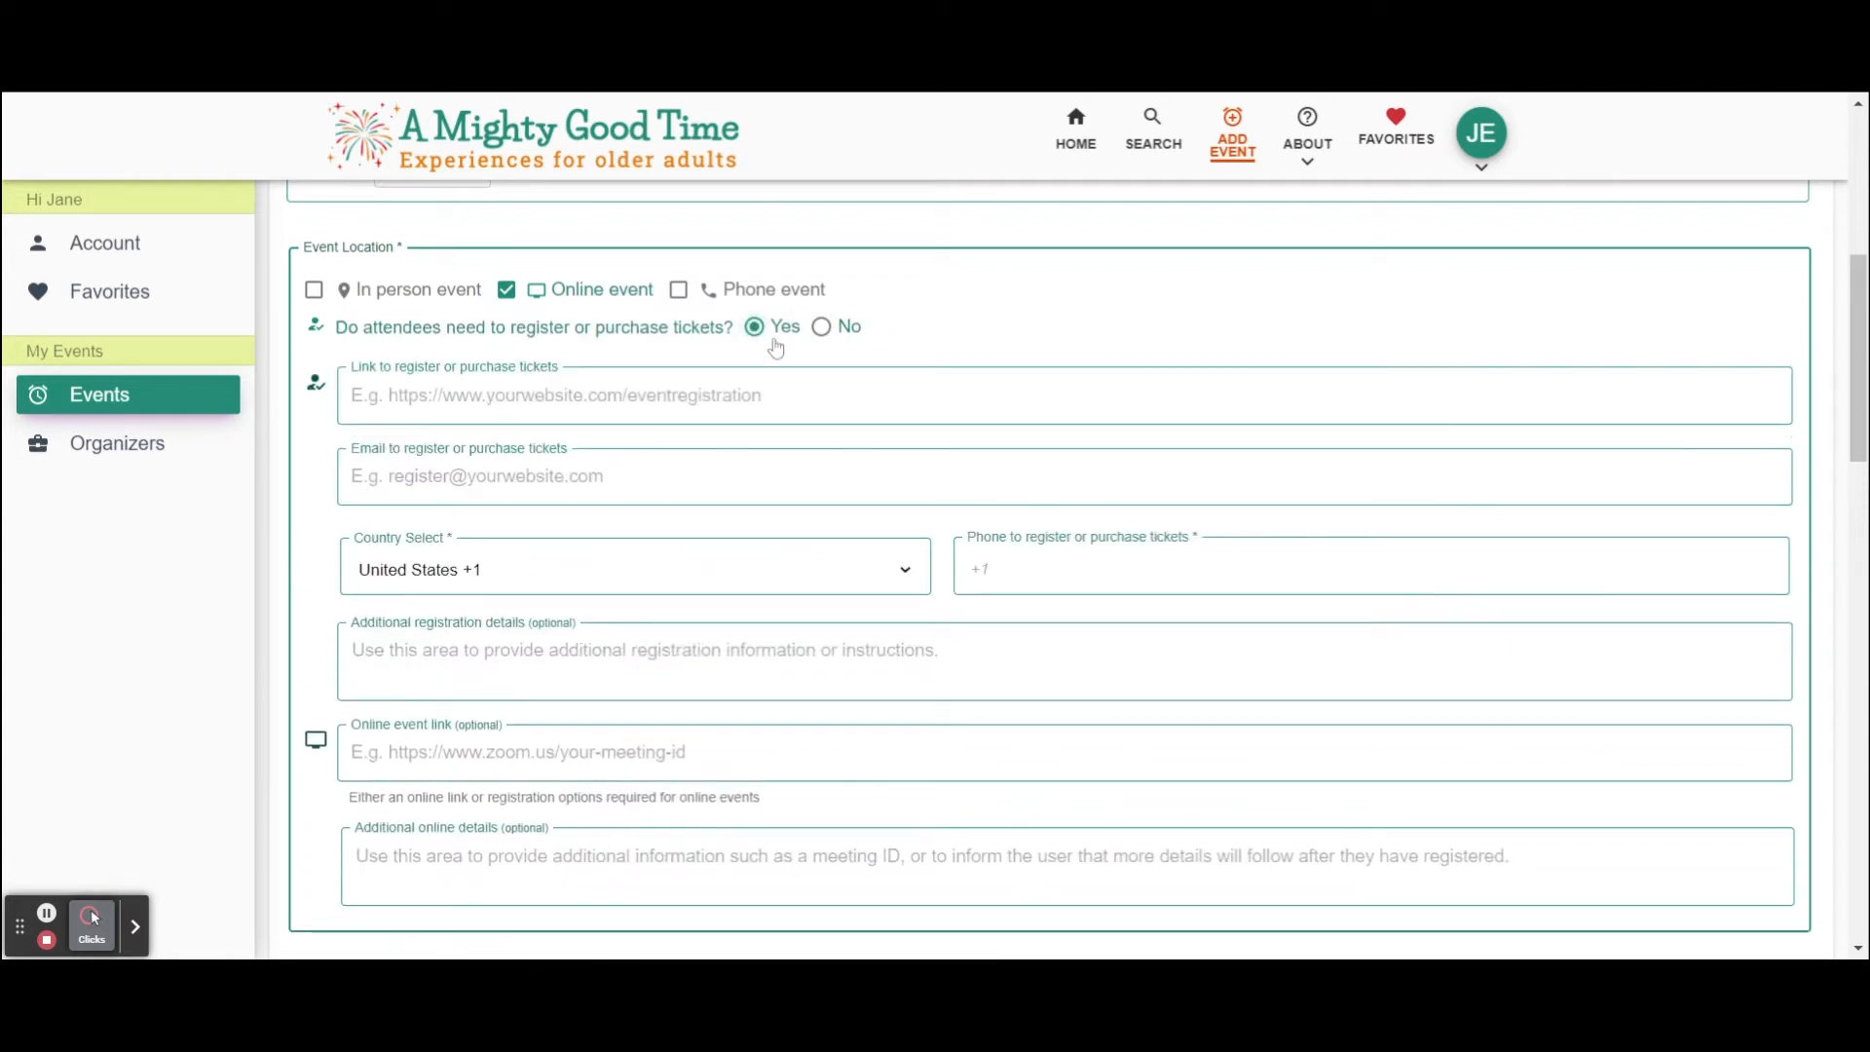
pyautogui.write('www.m')
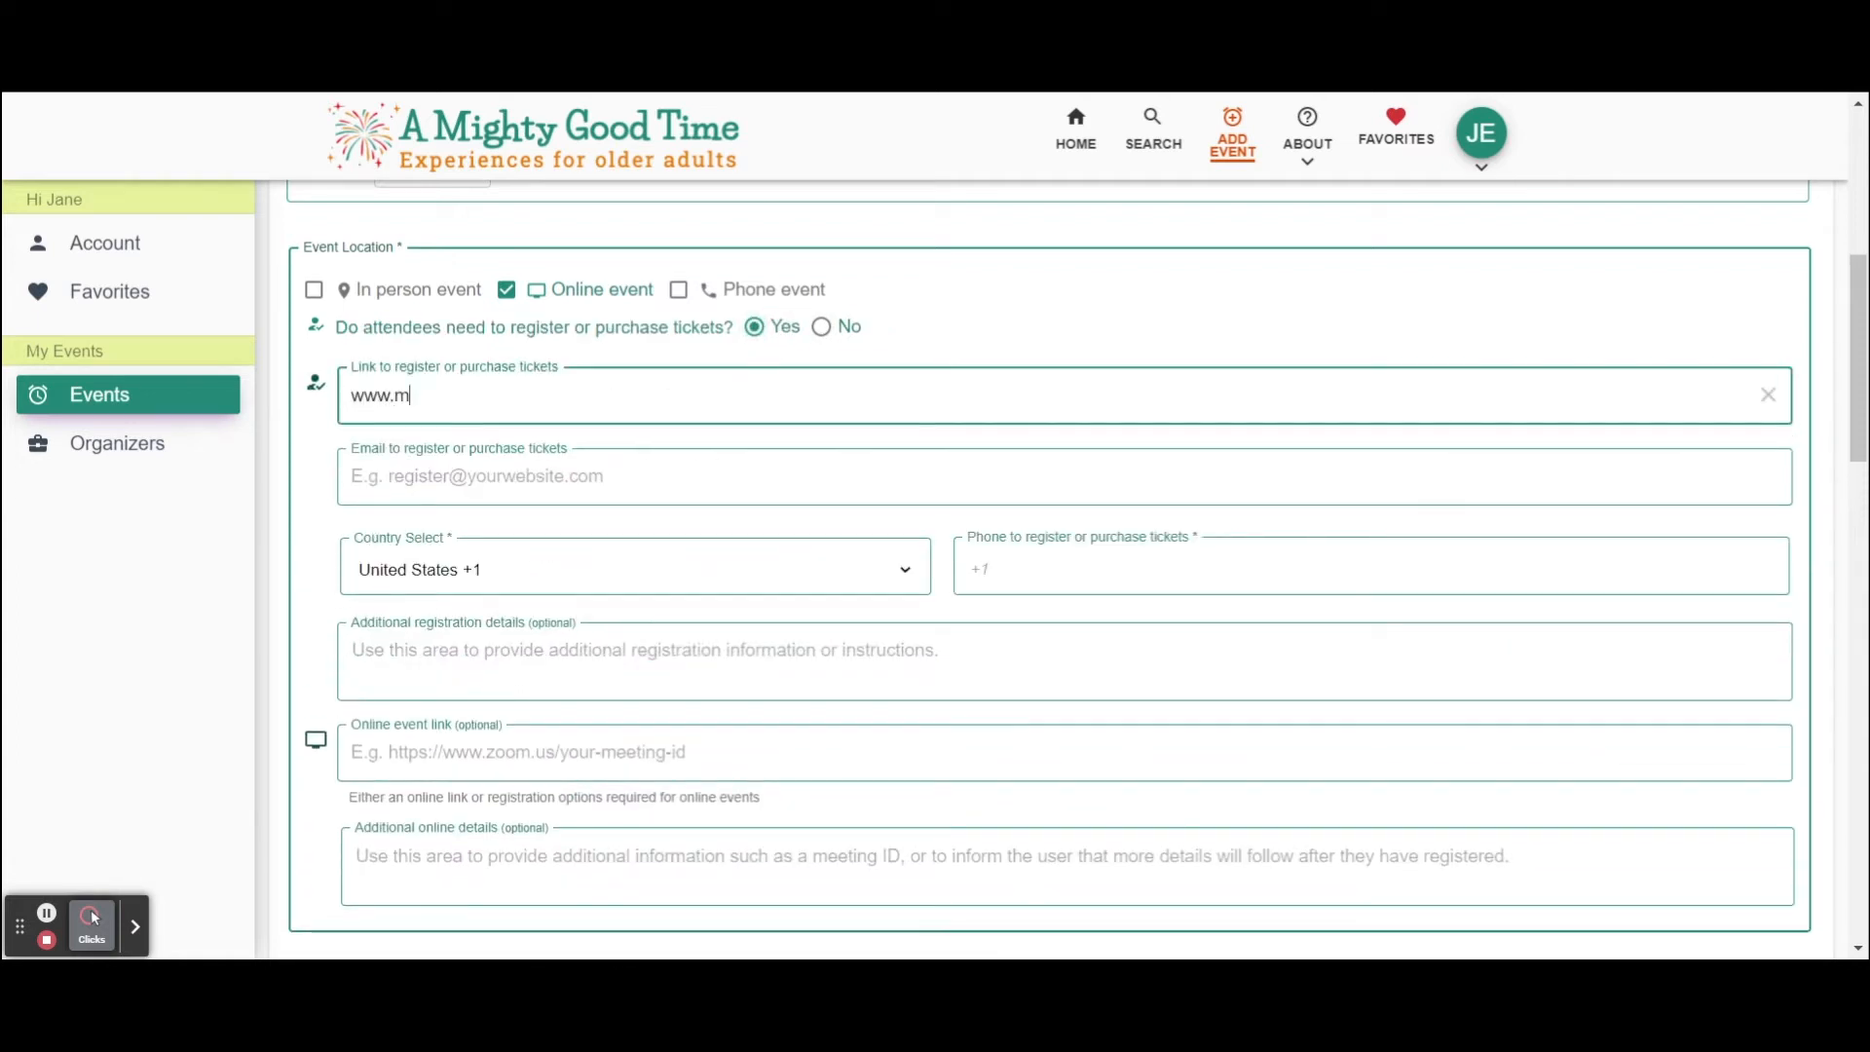
pyautogui.write('ywebsite.com/register')
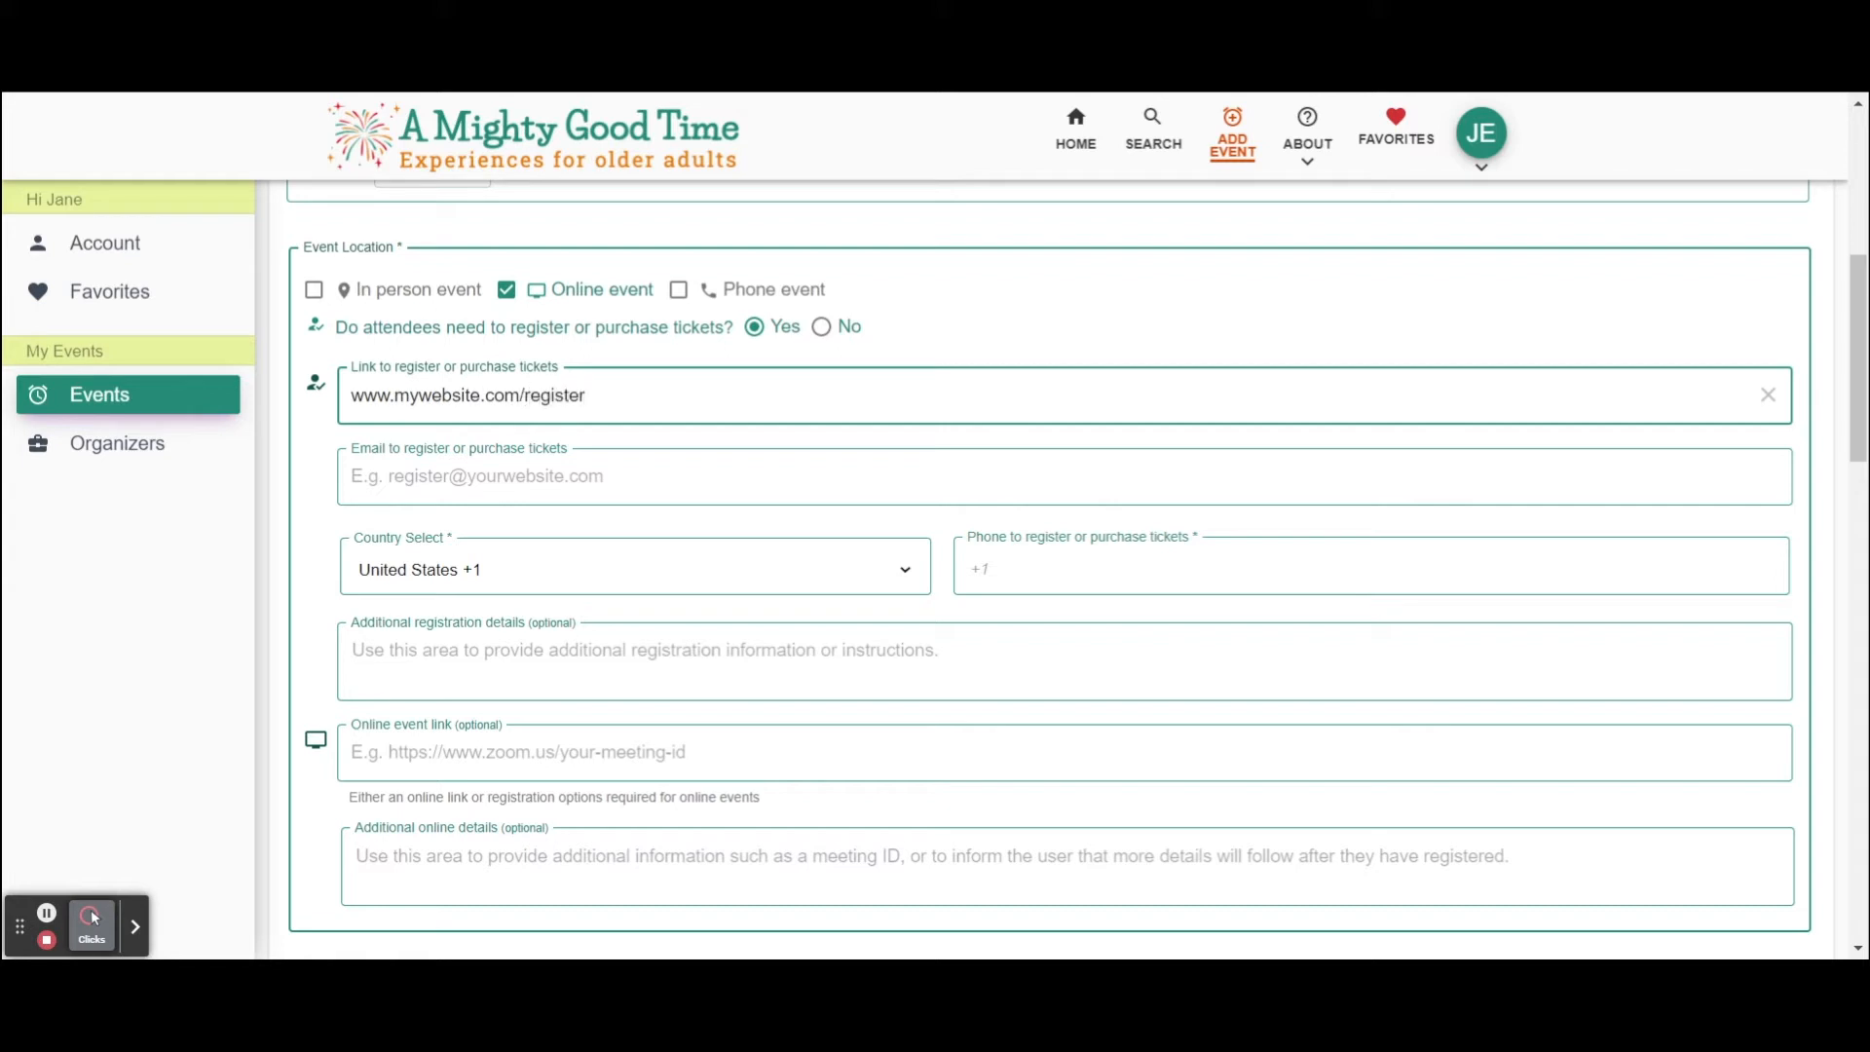
# - Fill in the registration e-mail and phone number, leaving the additional registration details empty
pyautogui.press('Tab')
pyautogui.write('register@myemail.com')
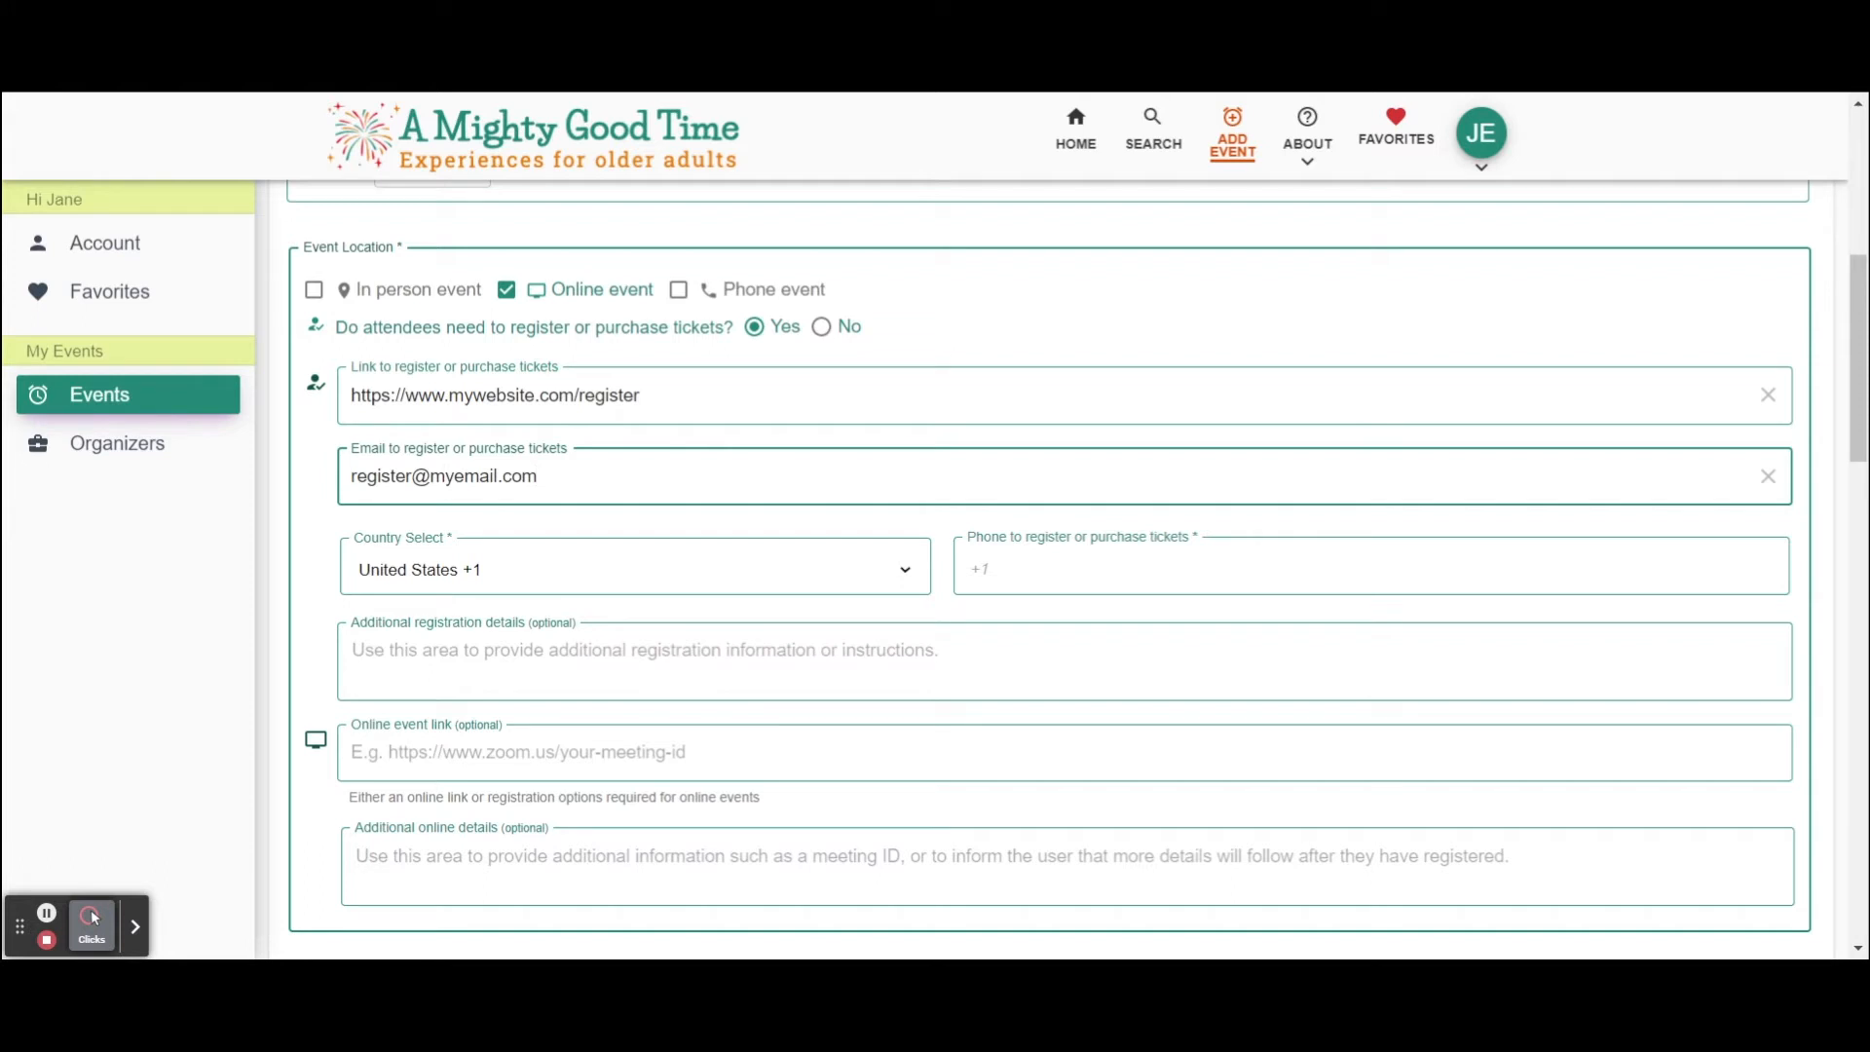
pyautogui.click(1051, 572)
pyautogui.write('555555555555')
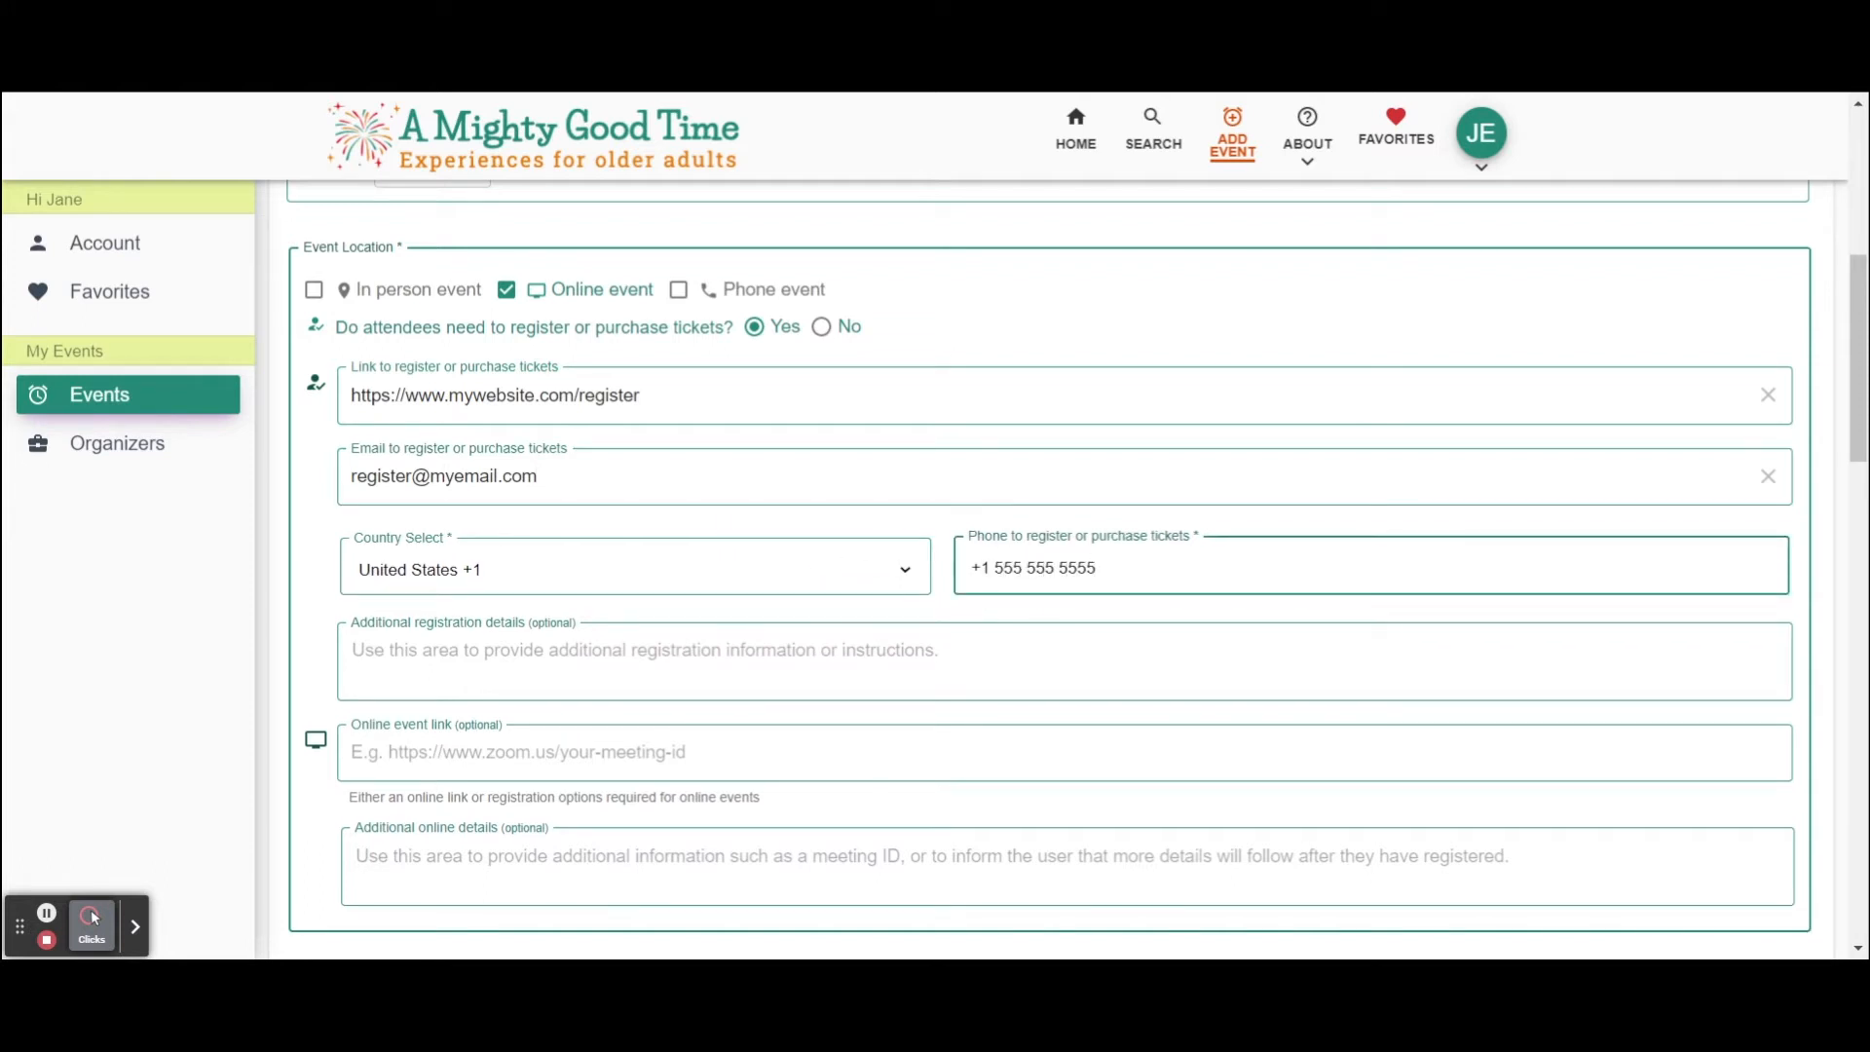
pyautogui.click(1016, 648)
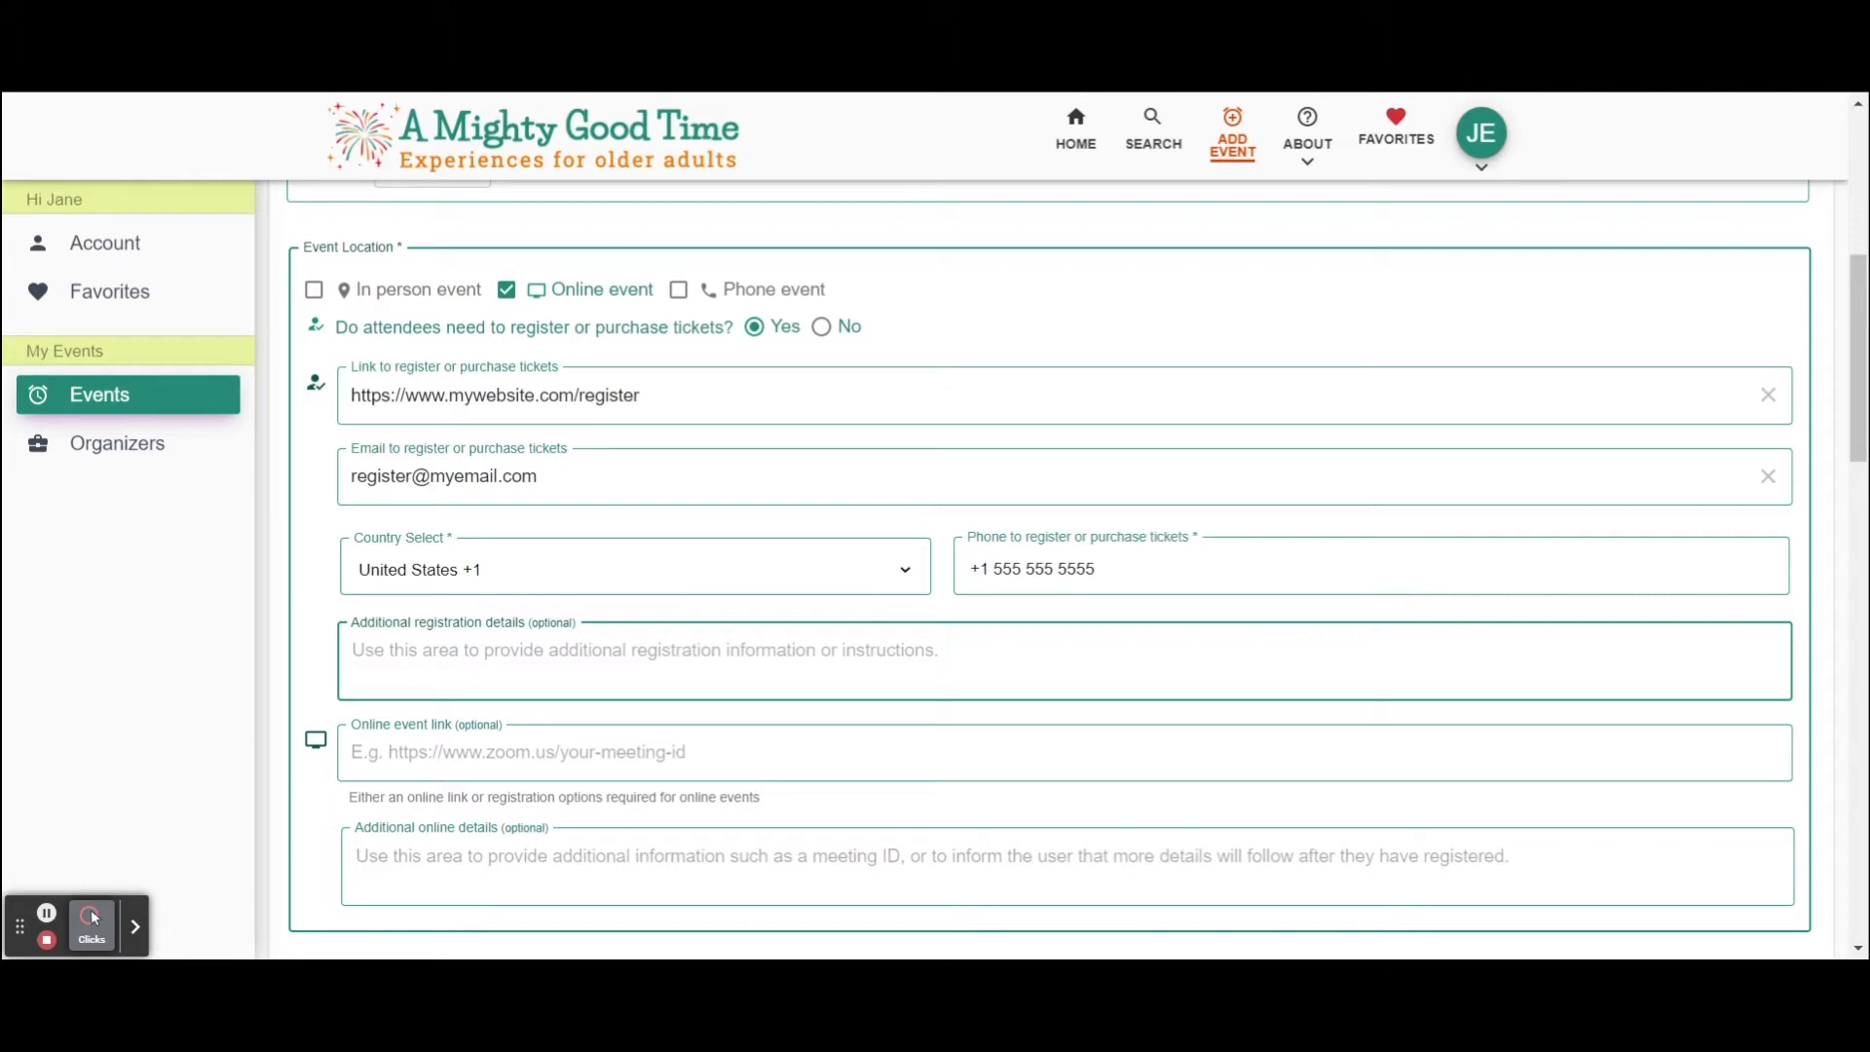
pyautogui.click(964, 731)
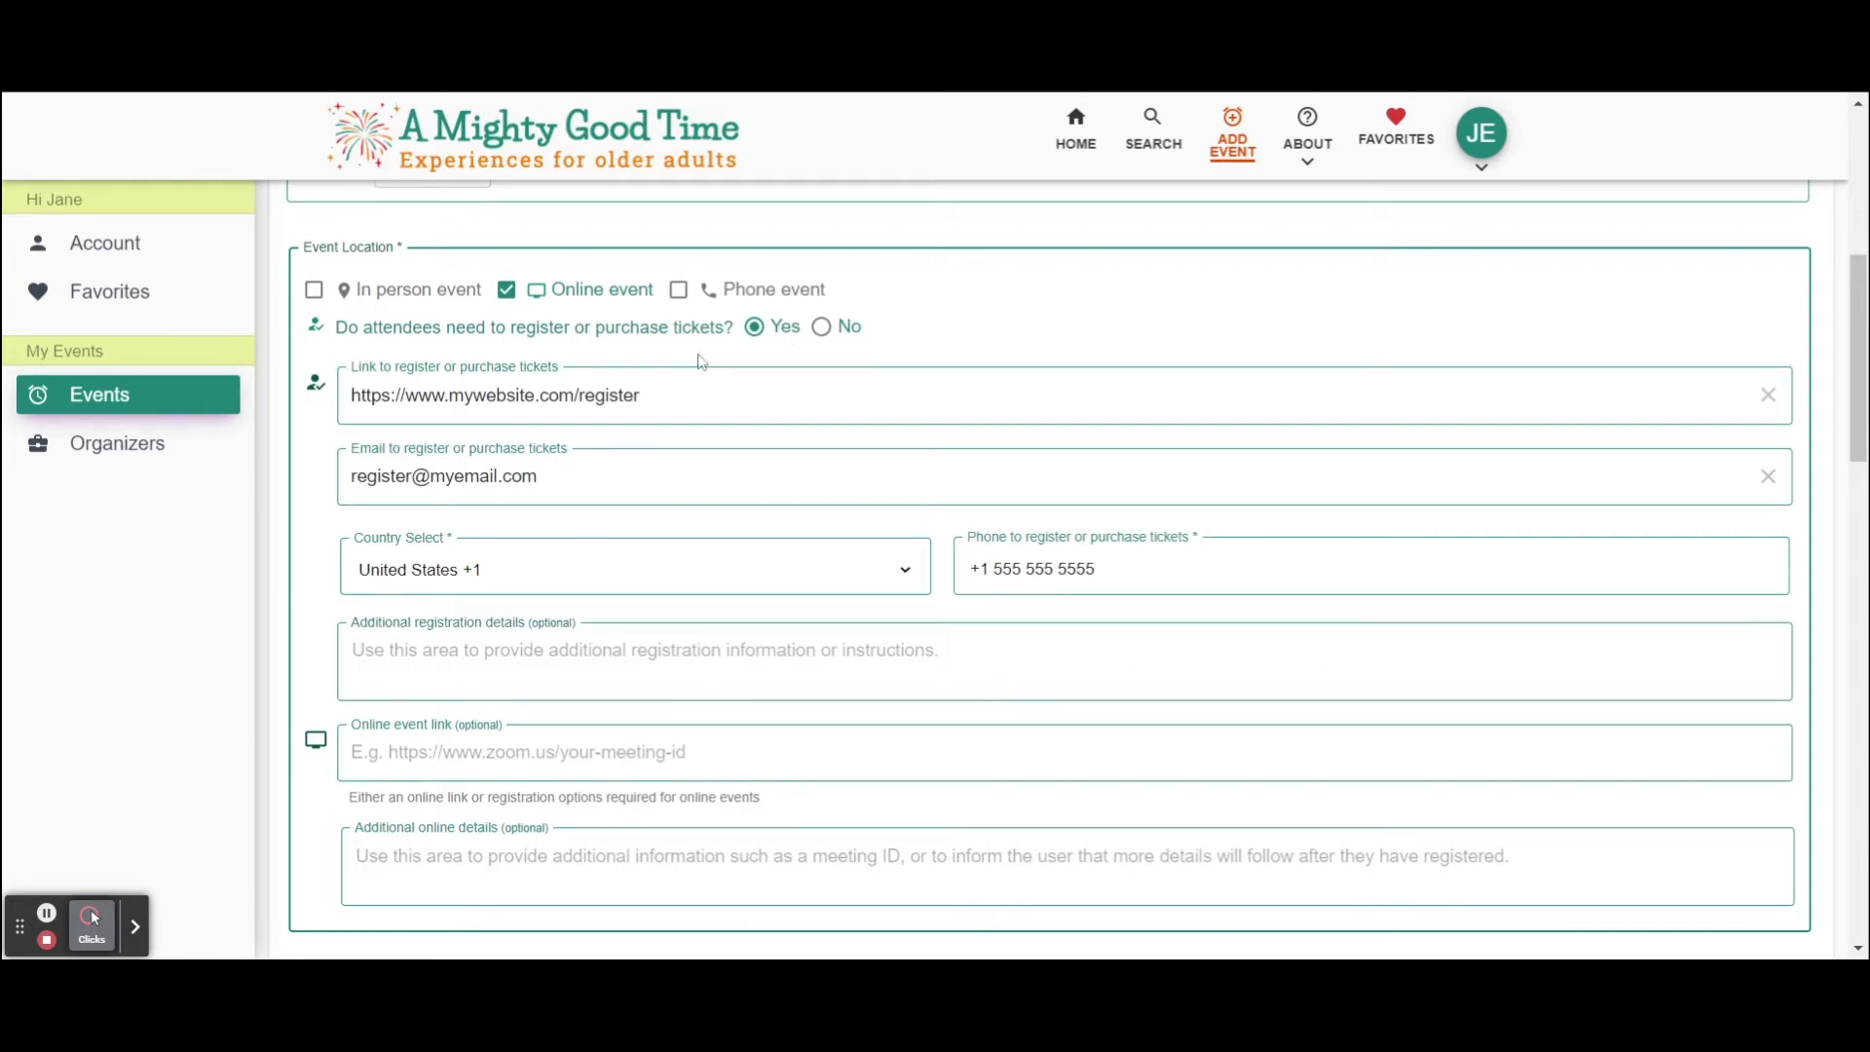
pyautogui.click(821, 326)
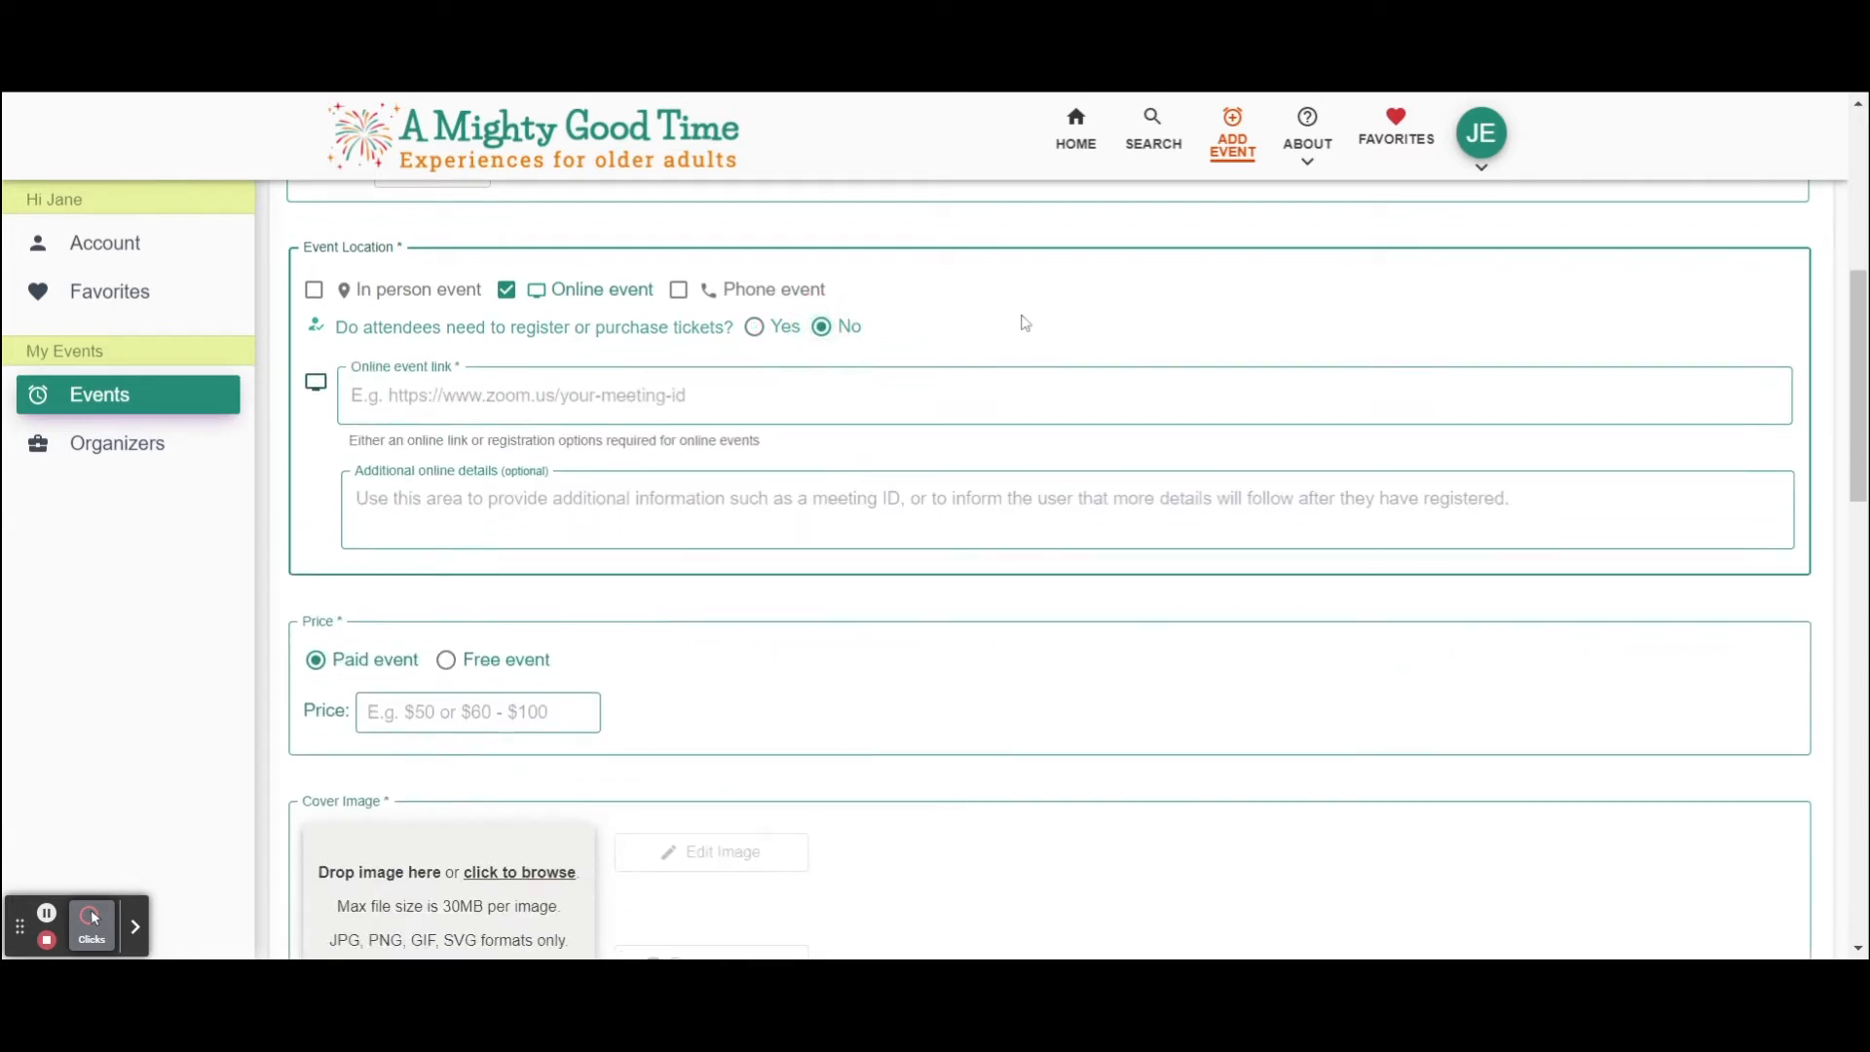
pyautogui.press('Tab')
pyautogui.write('www.zoom.com/ID')
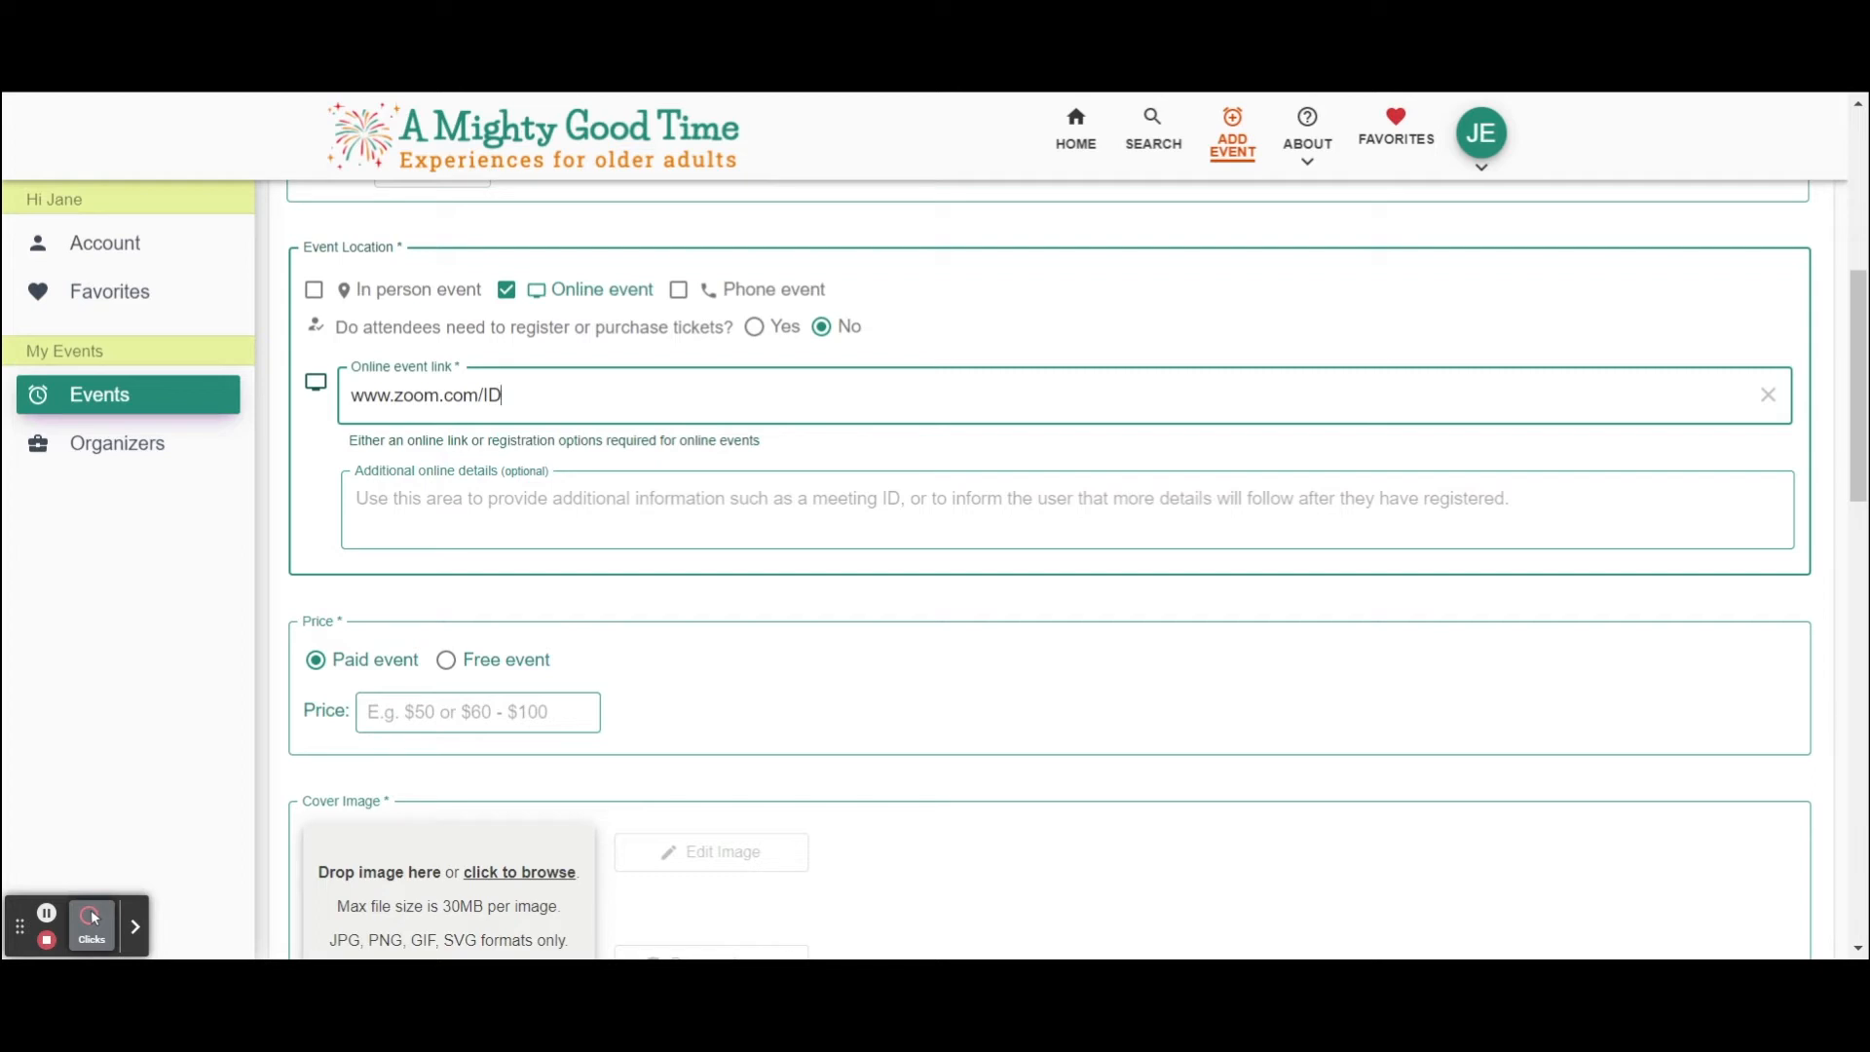
pyautogui.moveTo(570, 398); pyautogui.dragTo(317, 404)
pyautogui.press('BackSpace')
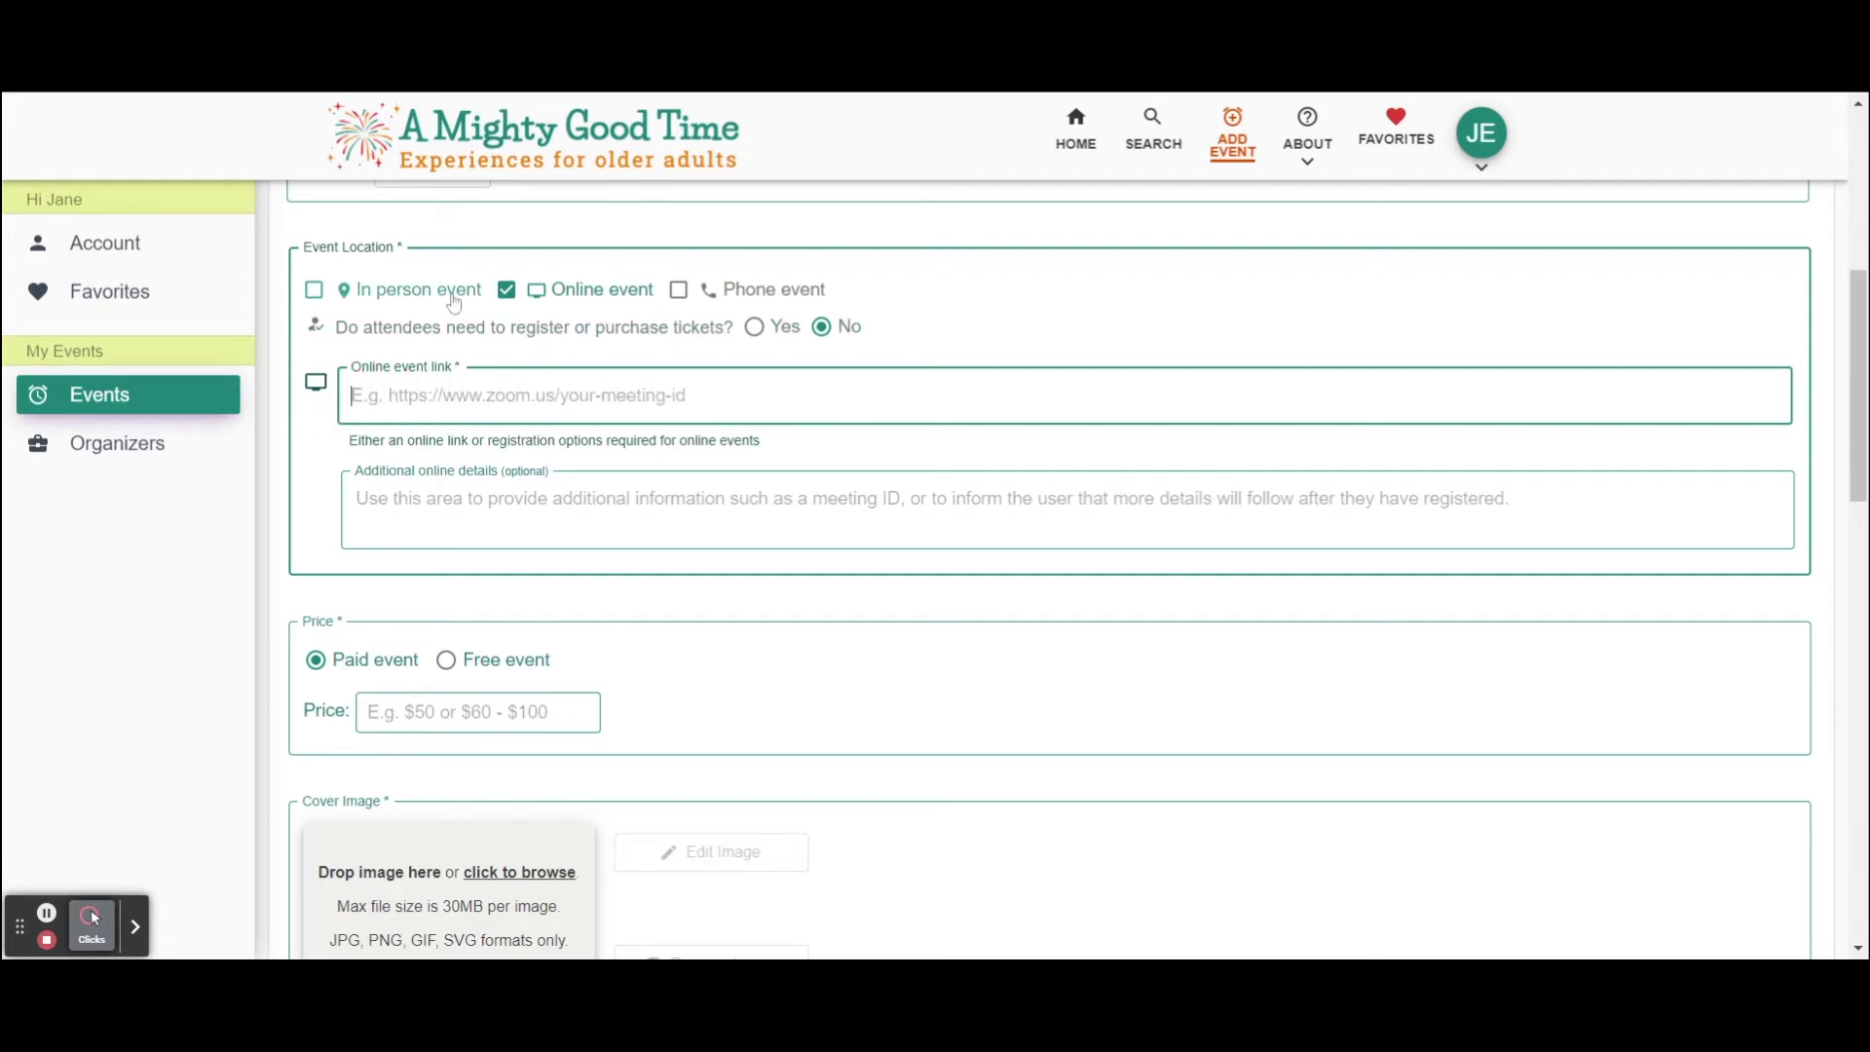
# - Try an in-person location with venue address San Francisco, CA, USA, deselect it again, and switch registration back to required
pyautogui.click(455, 303)
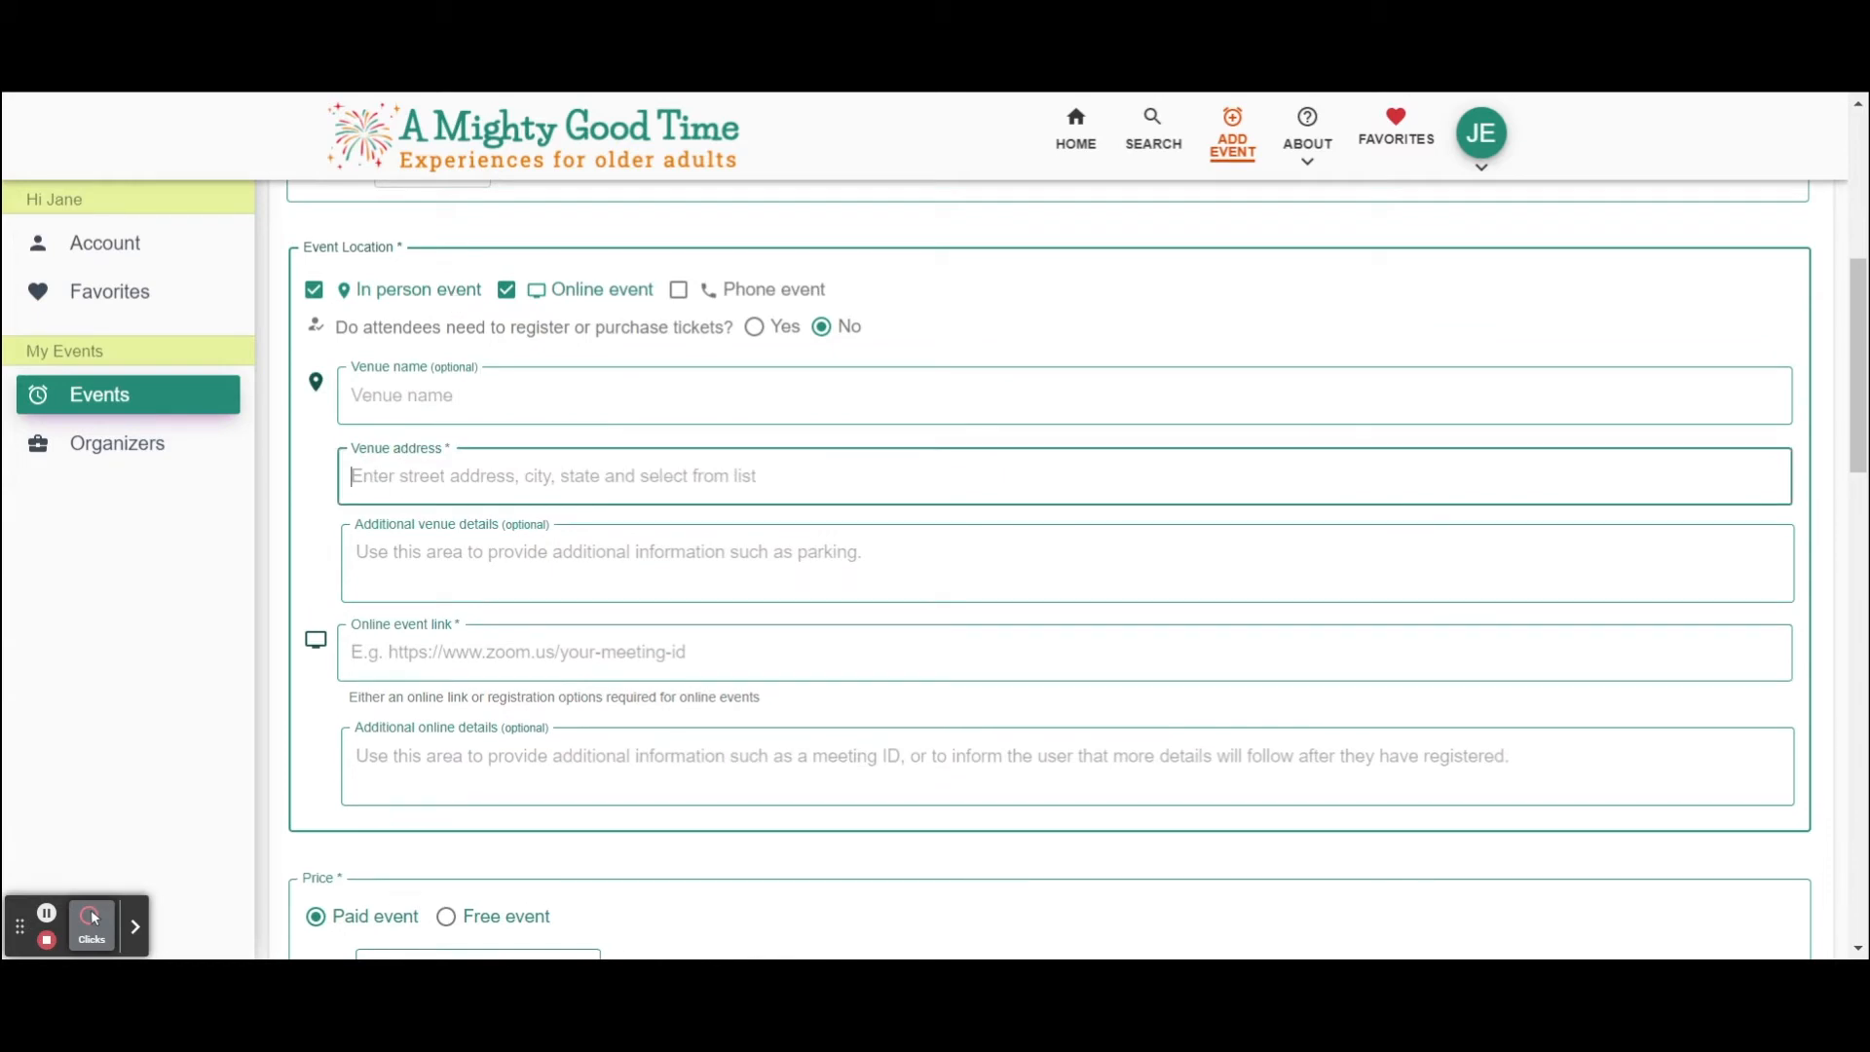
pyautogui.write('San Francisco')
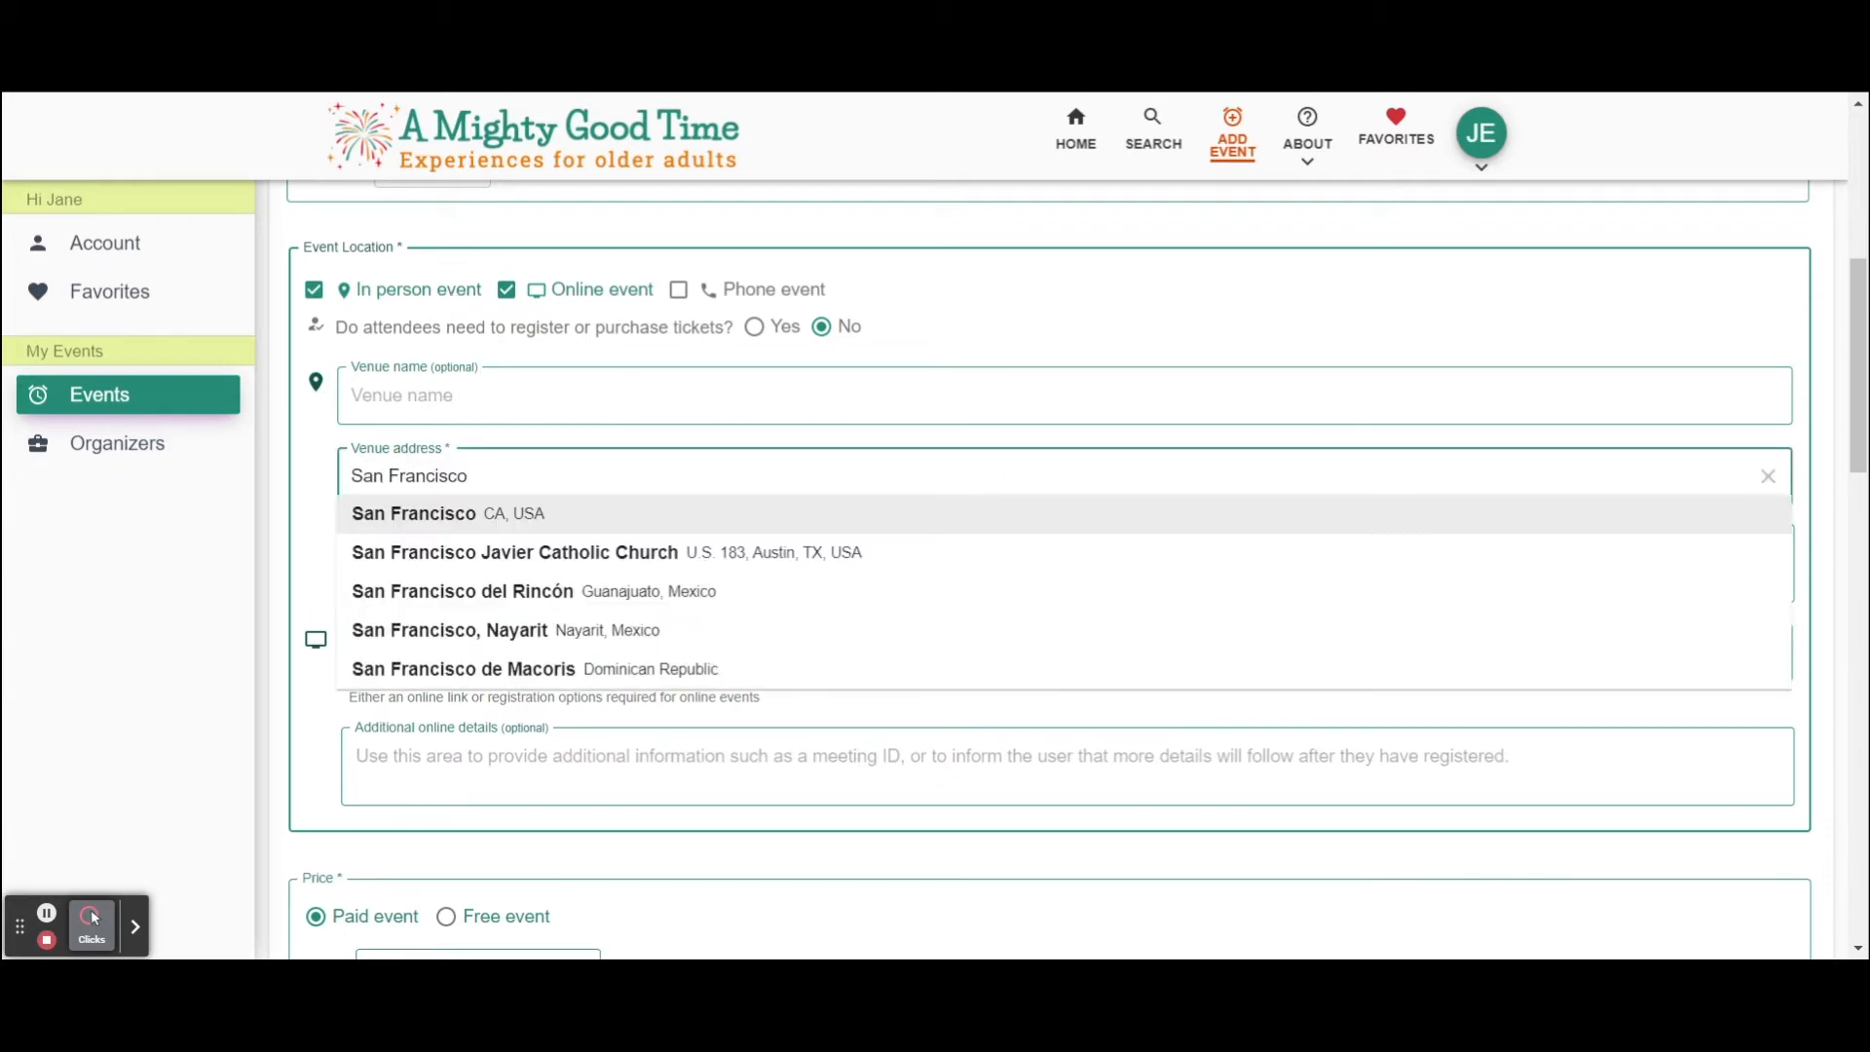
pyautogui.click(408, 534)
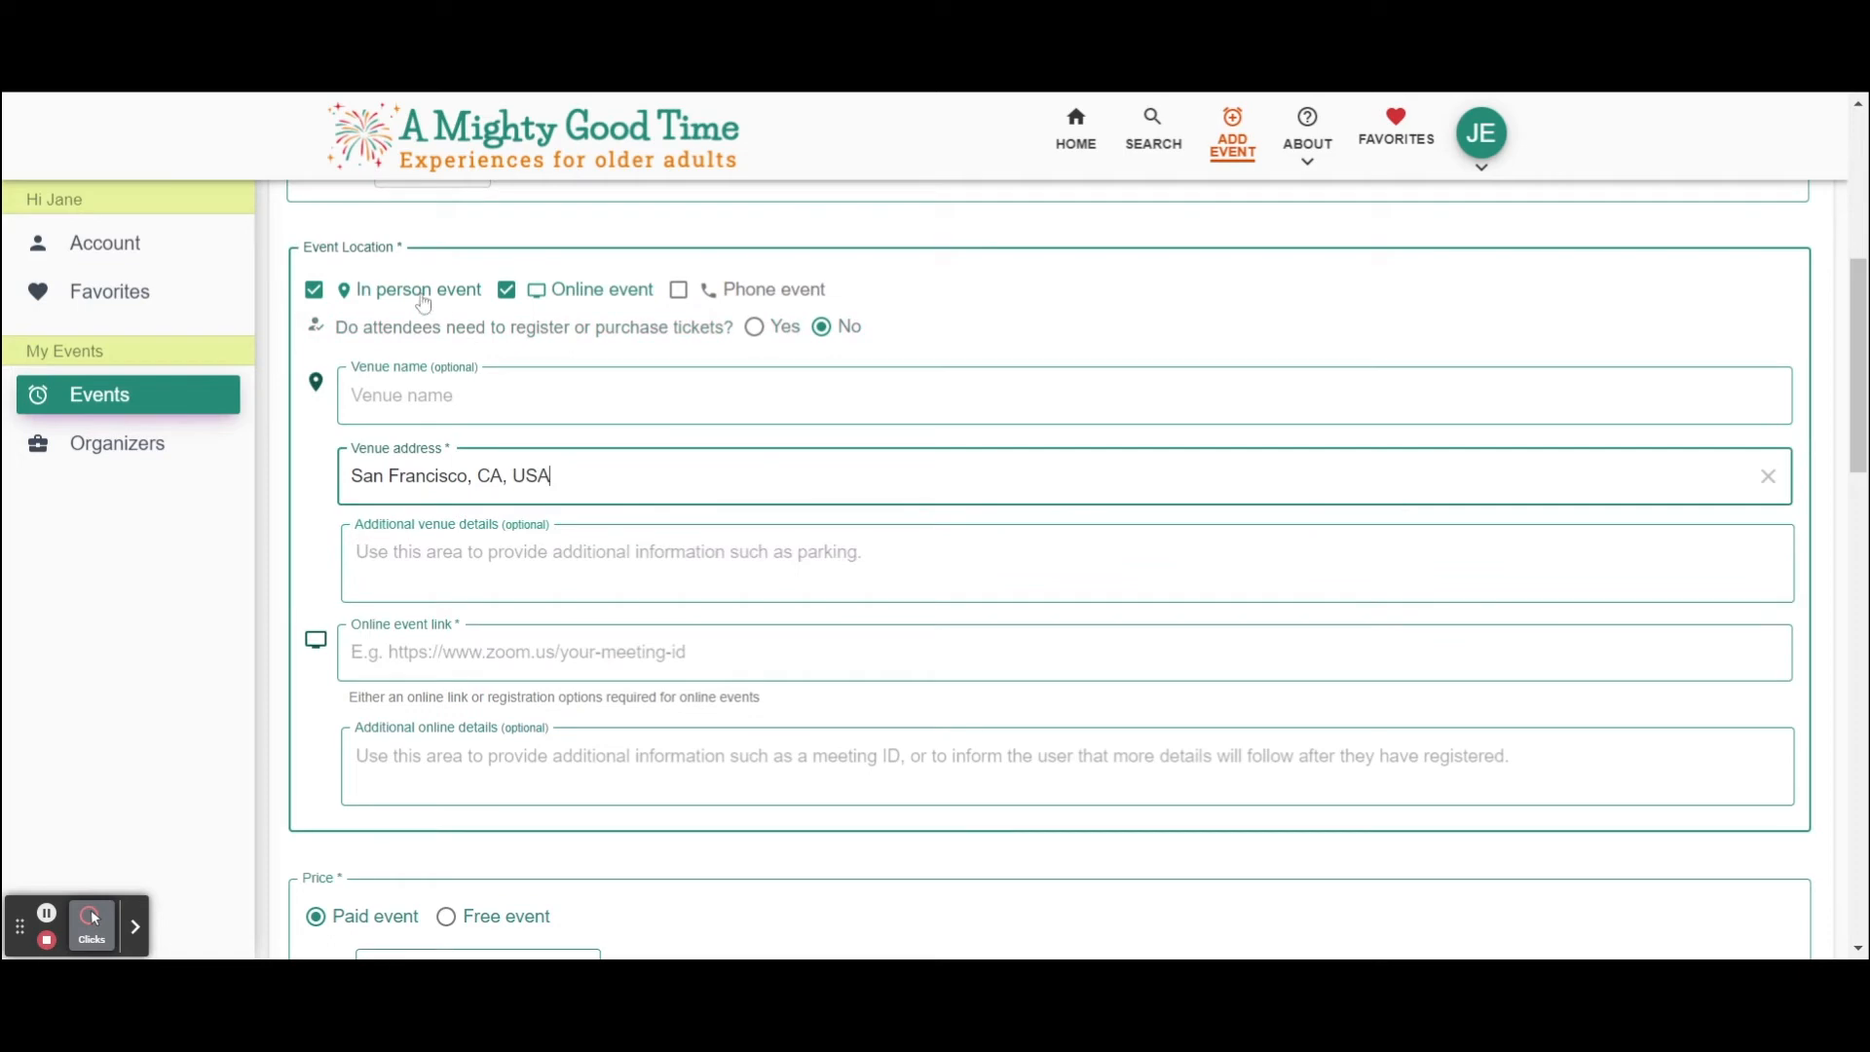
pyautogui.click(312, 292)
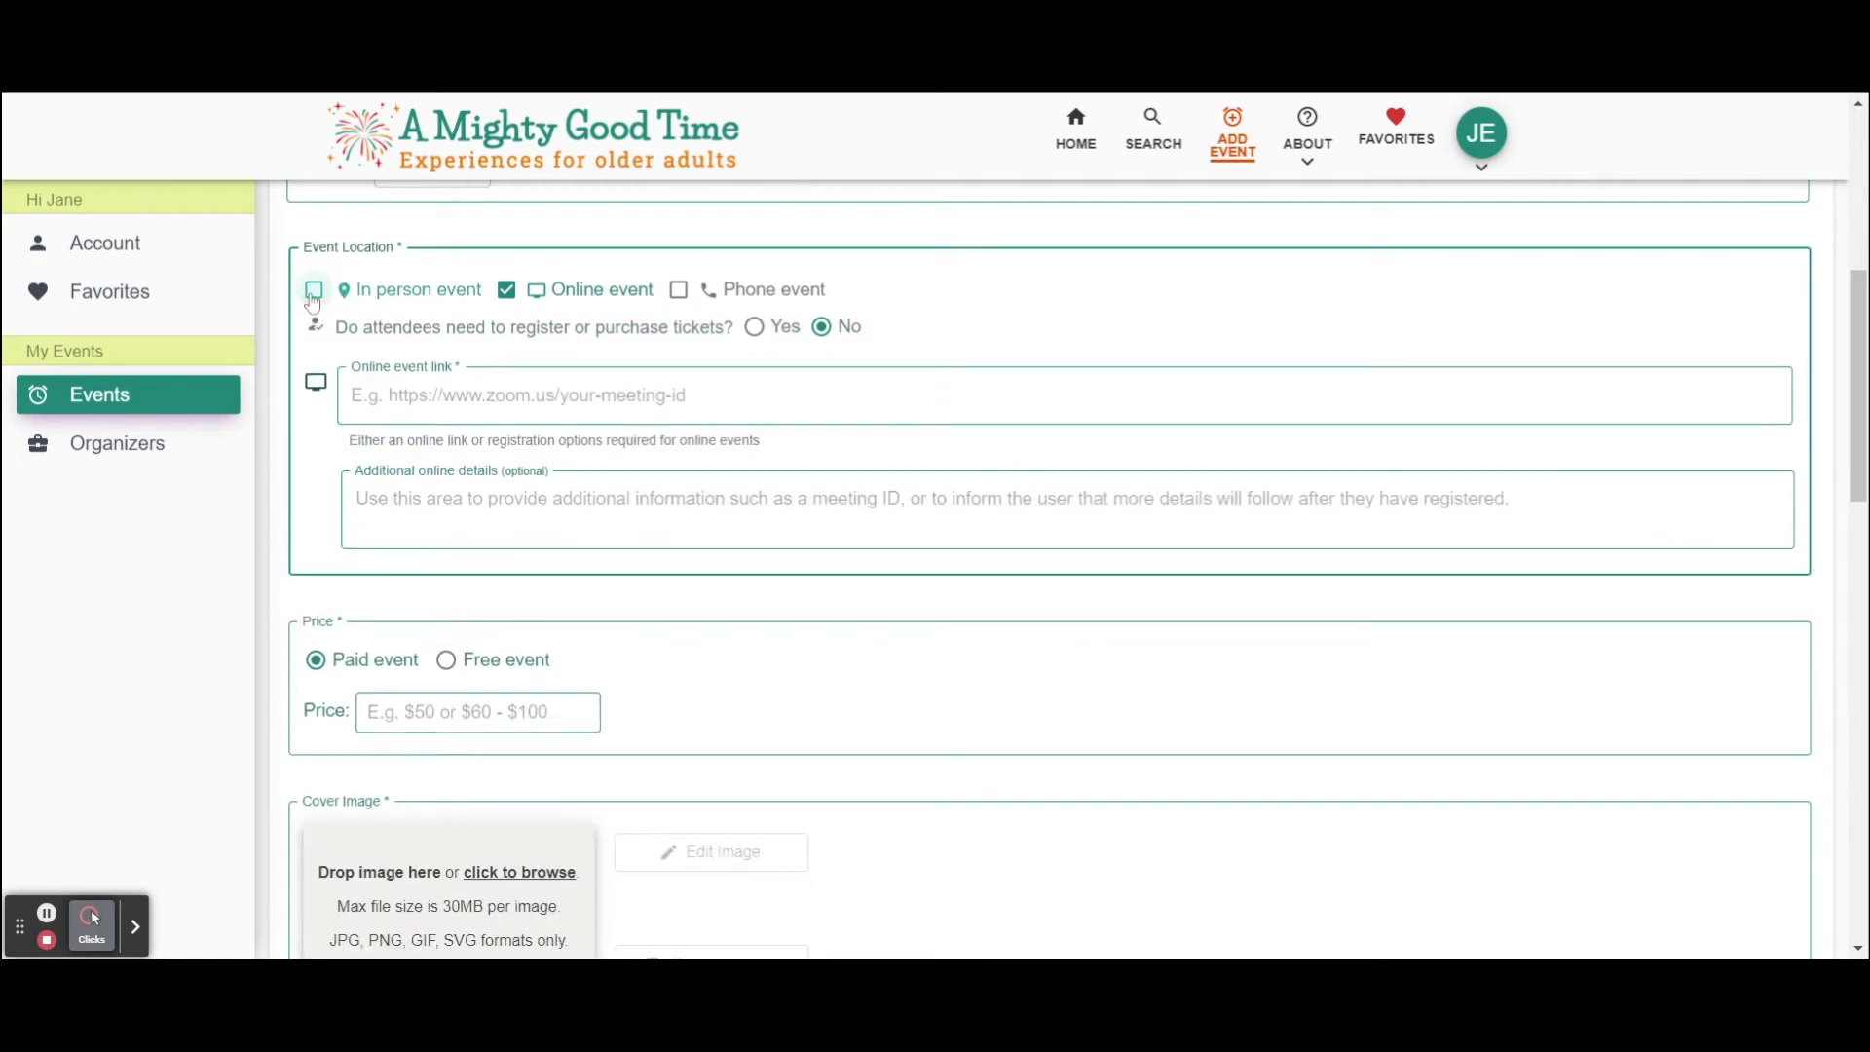
pyautogui.click(752, 331)
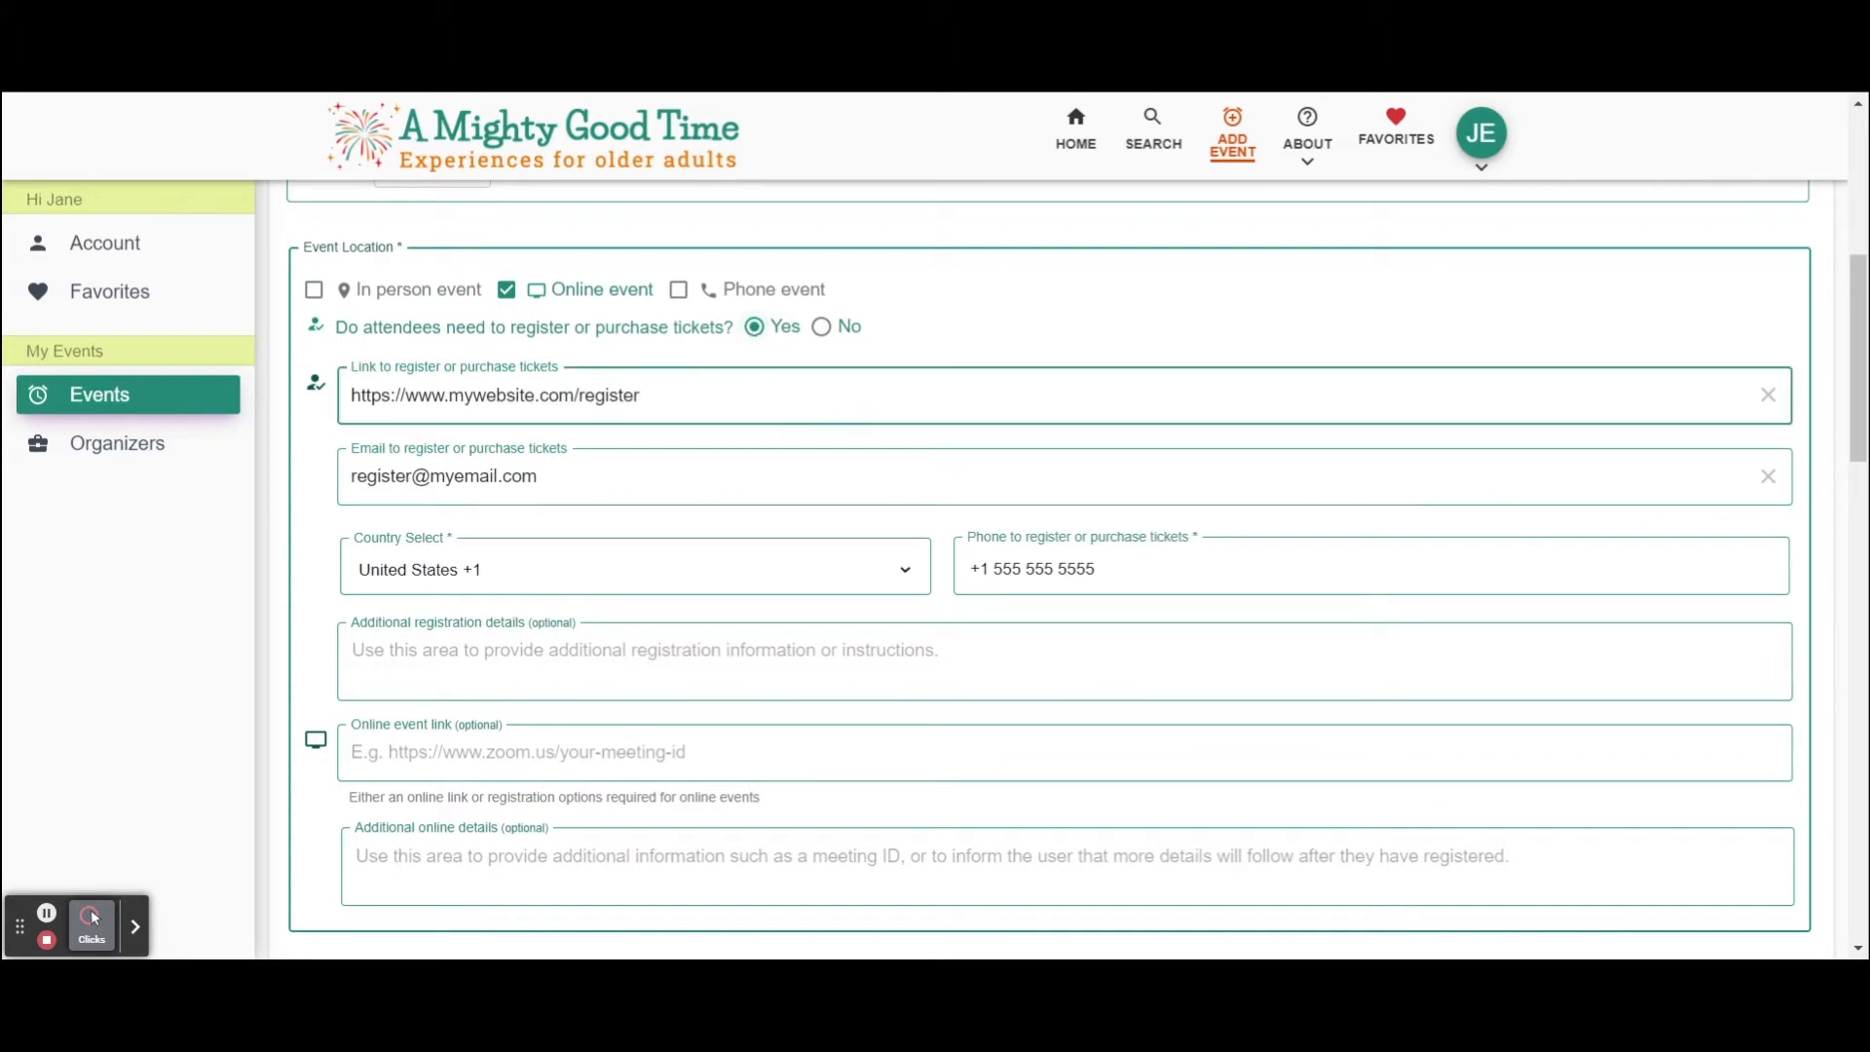
pyautogui.click(849, 667)
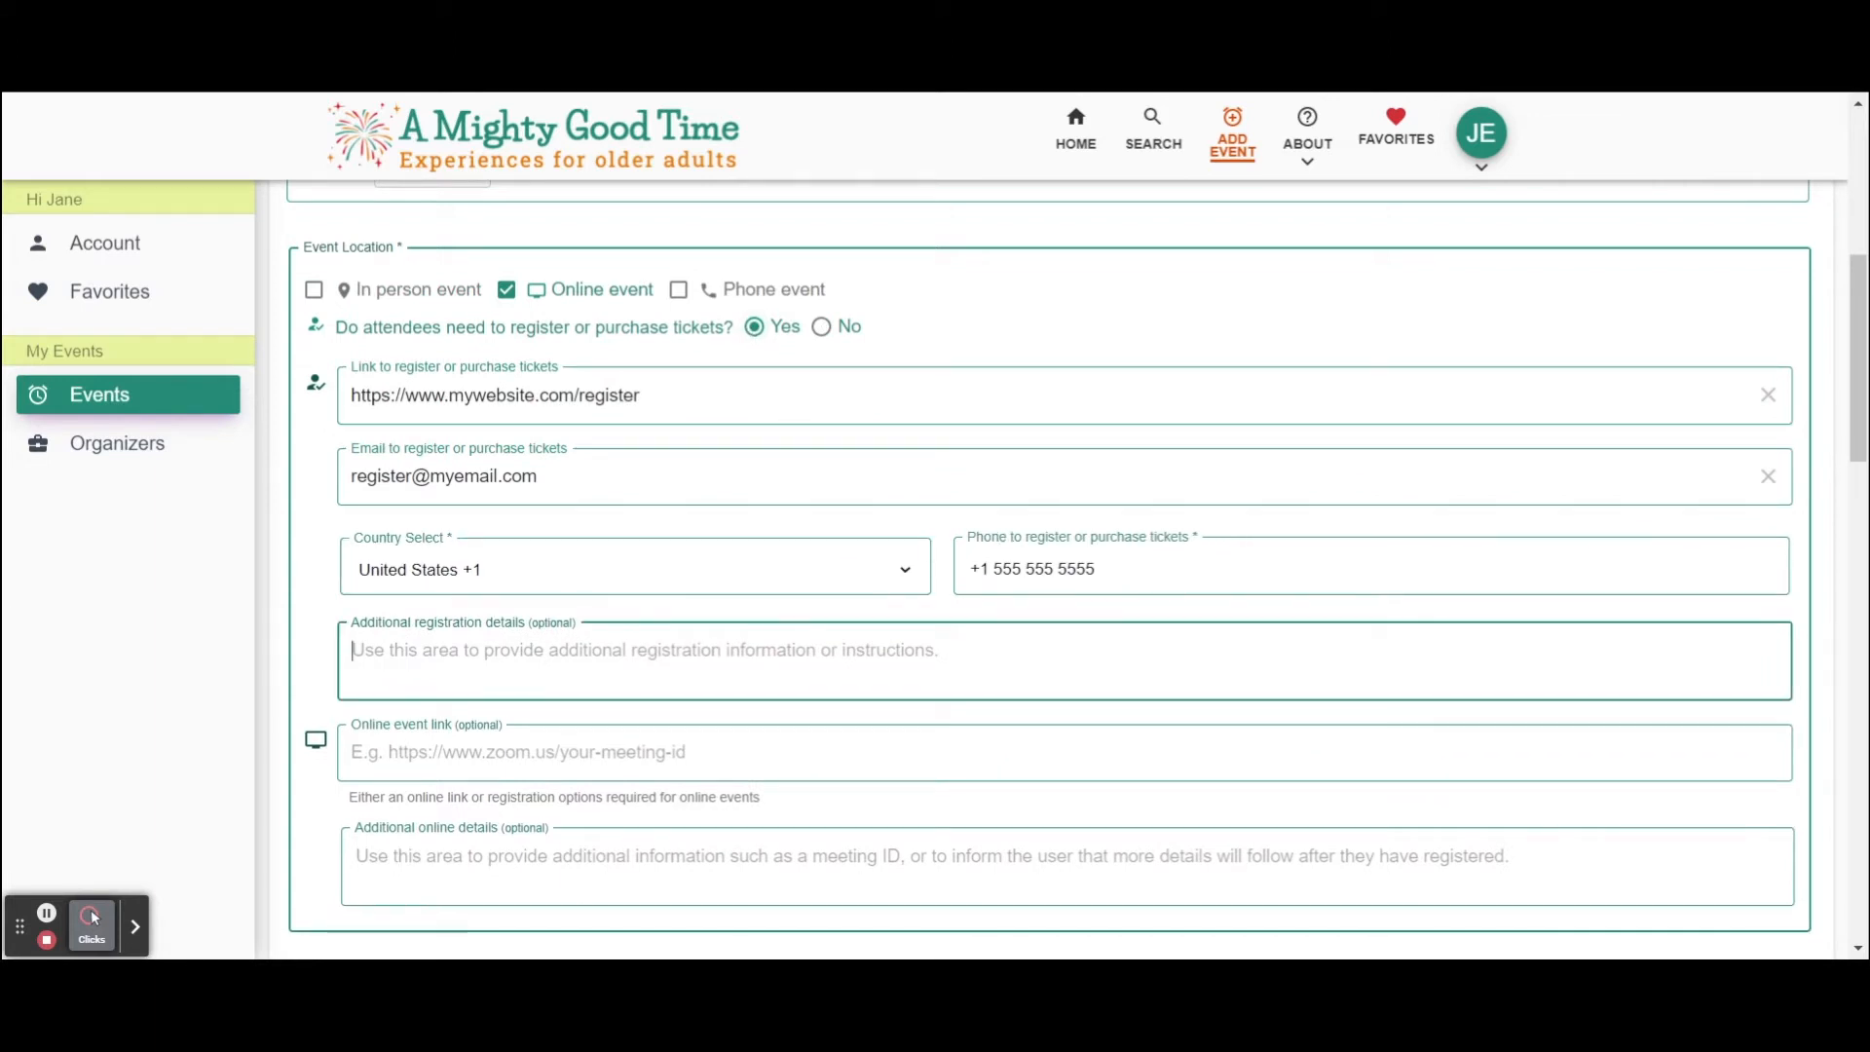
# - Make the event free, first trying $15 and Donation as the paid price and clearing both entries
pyautogui.scroll(-2, 849, 672)
pyautogui.scroll(-3, 1071, 882)
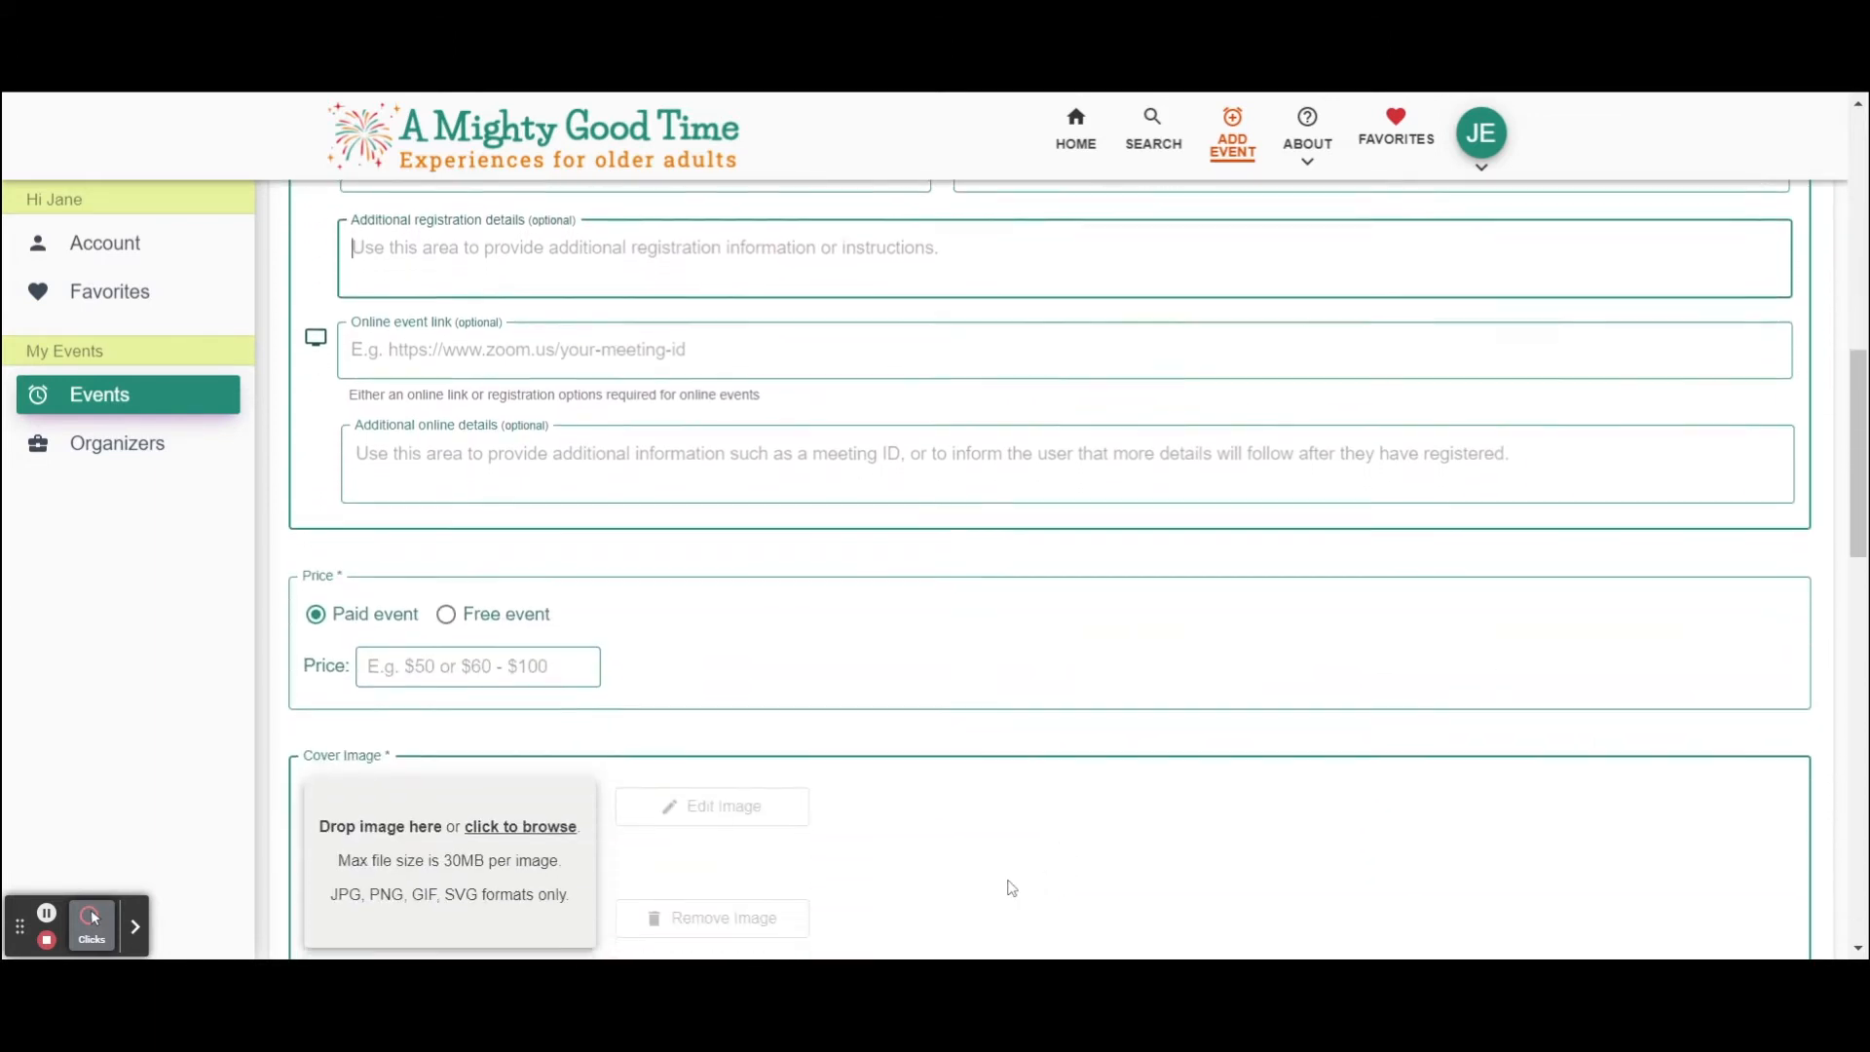
pyautogui.click(492, 589)
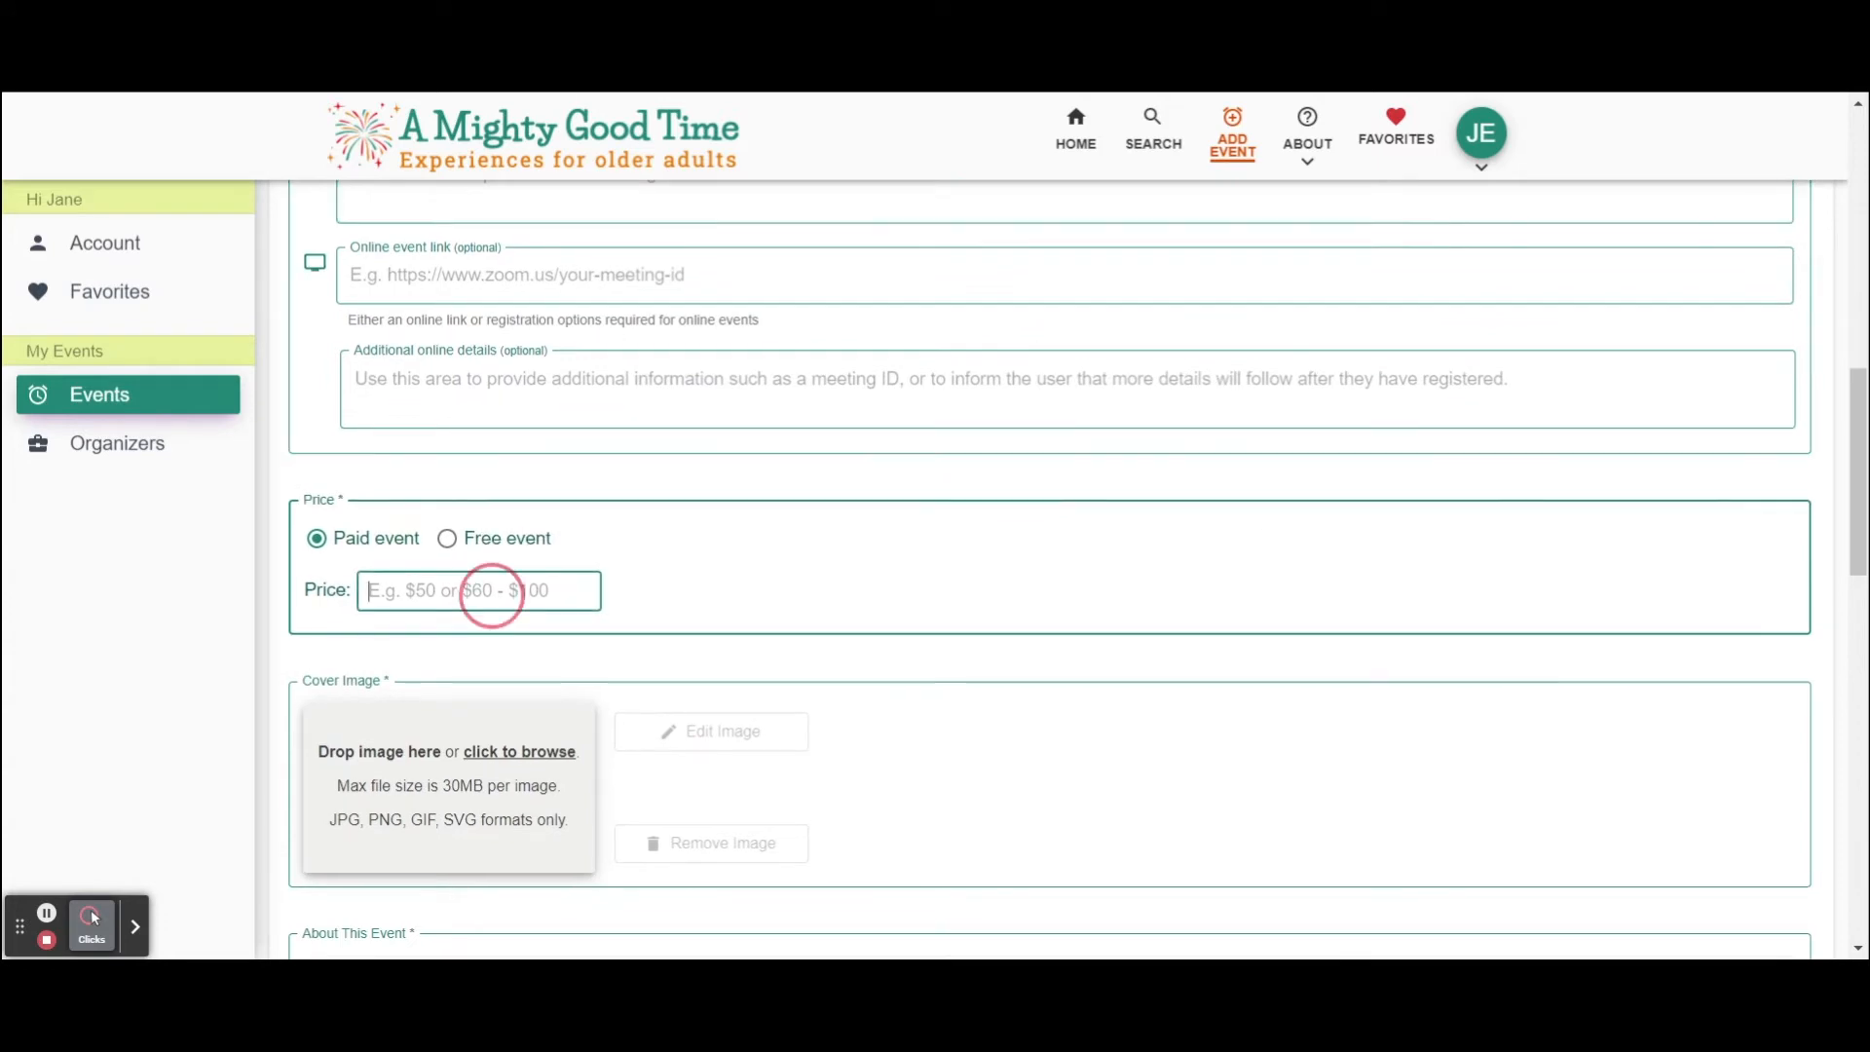
pyautogui.write('$15')
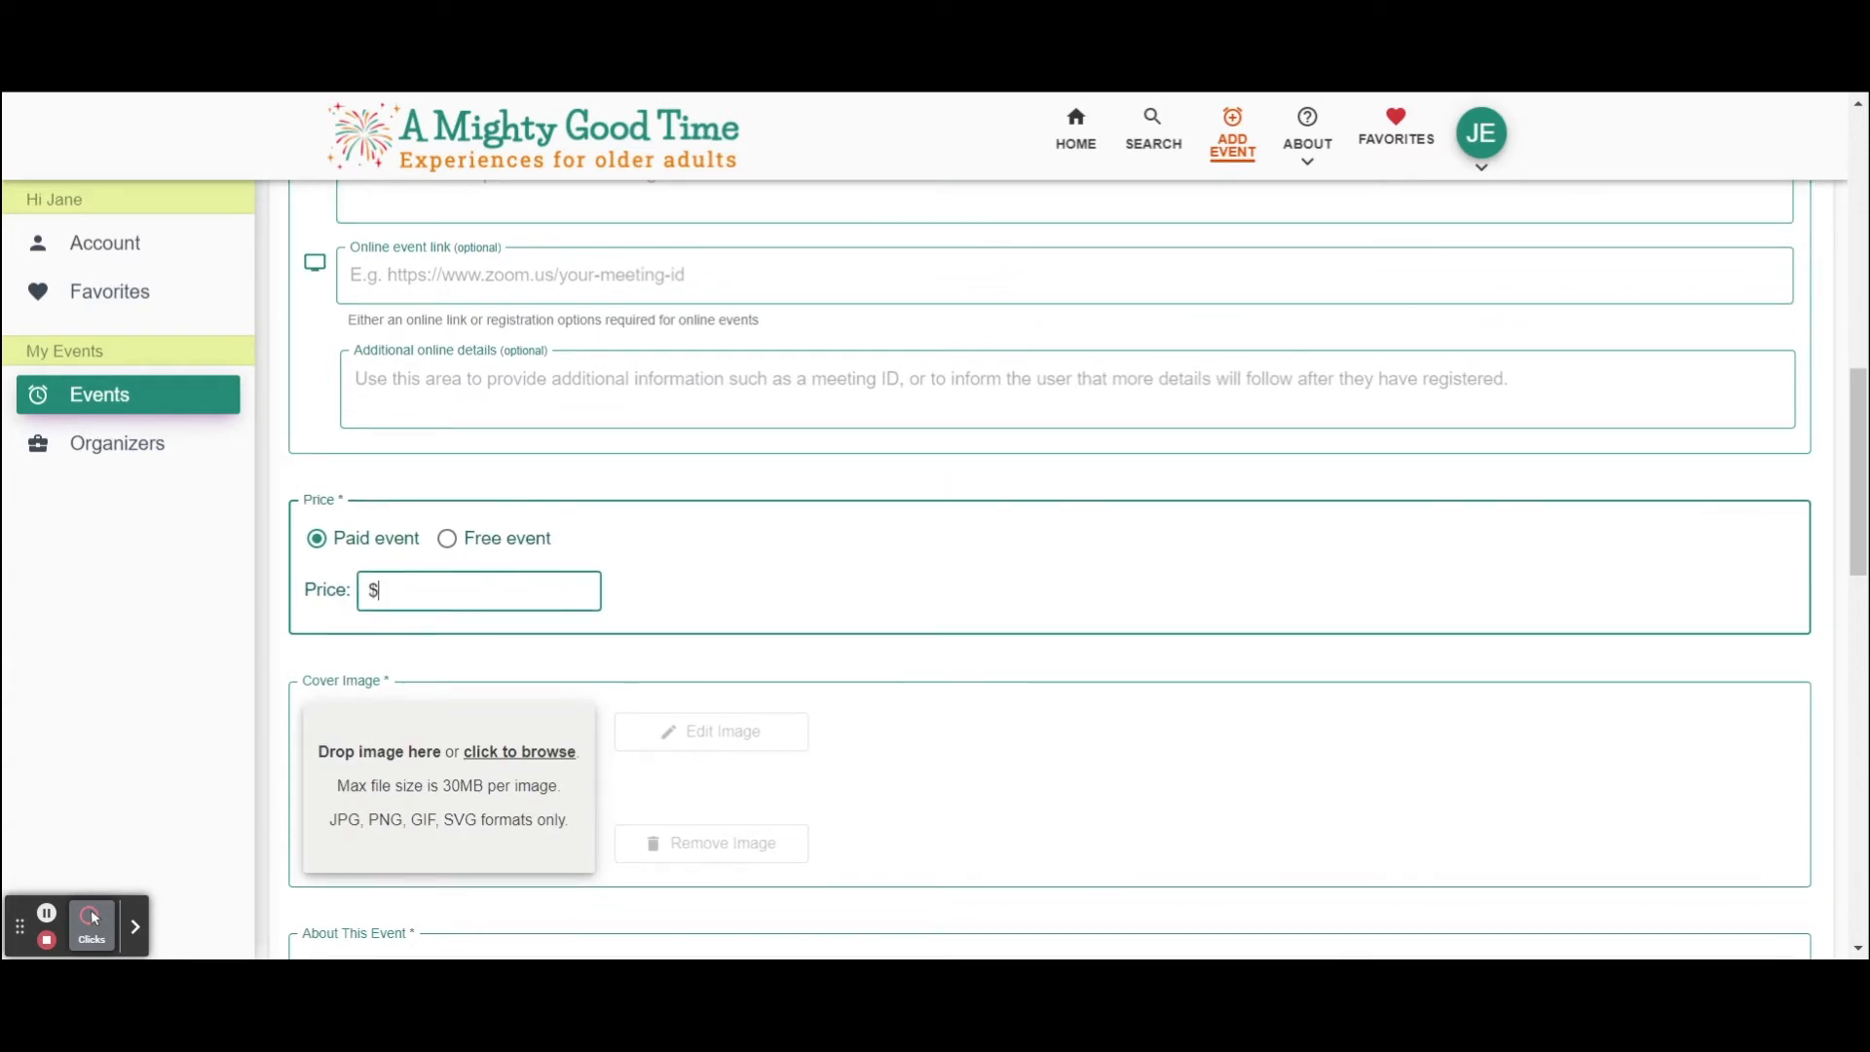
pyautogui.press('BackSpace')
pyautogui.press('BackSpace')
pyautogui.press('BackSpace')
pyautogui.write('Donation')
pyautogui.press('BackSpace')
pyautogui.press('BackSpace')
pyautogui.press('BackSpace')
pyautogui.press('BackSpace')
pyautogui.press('BackSpace')
pyautogui.press('BackSpace')
pyautogui.press('BackSpace')
pyautogui.press('BackSpace')
pyautogui.click(447, 539)
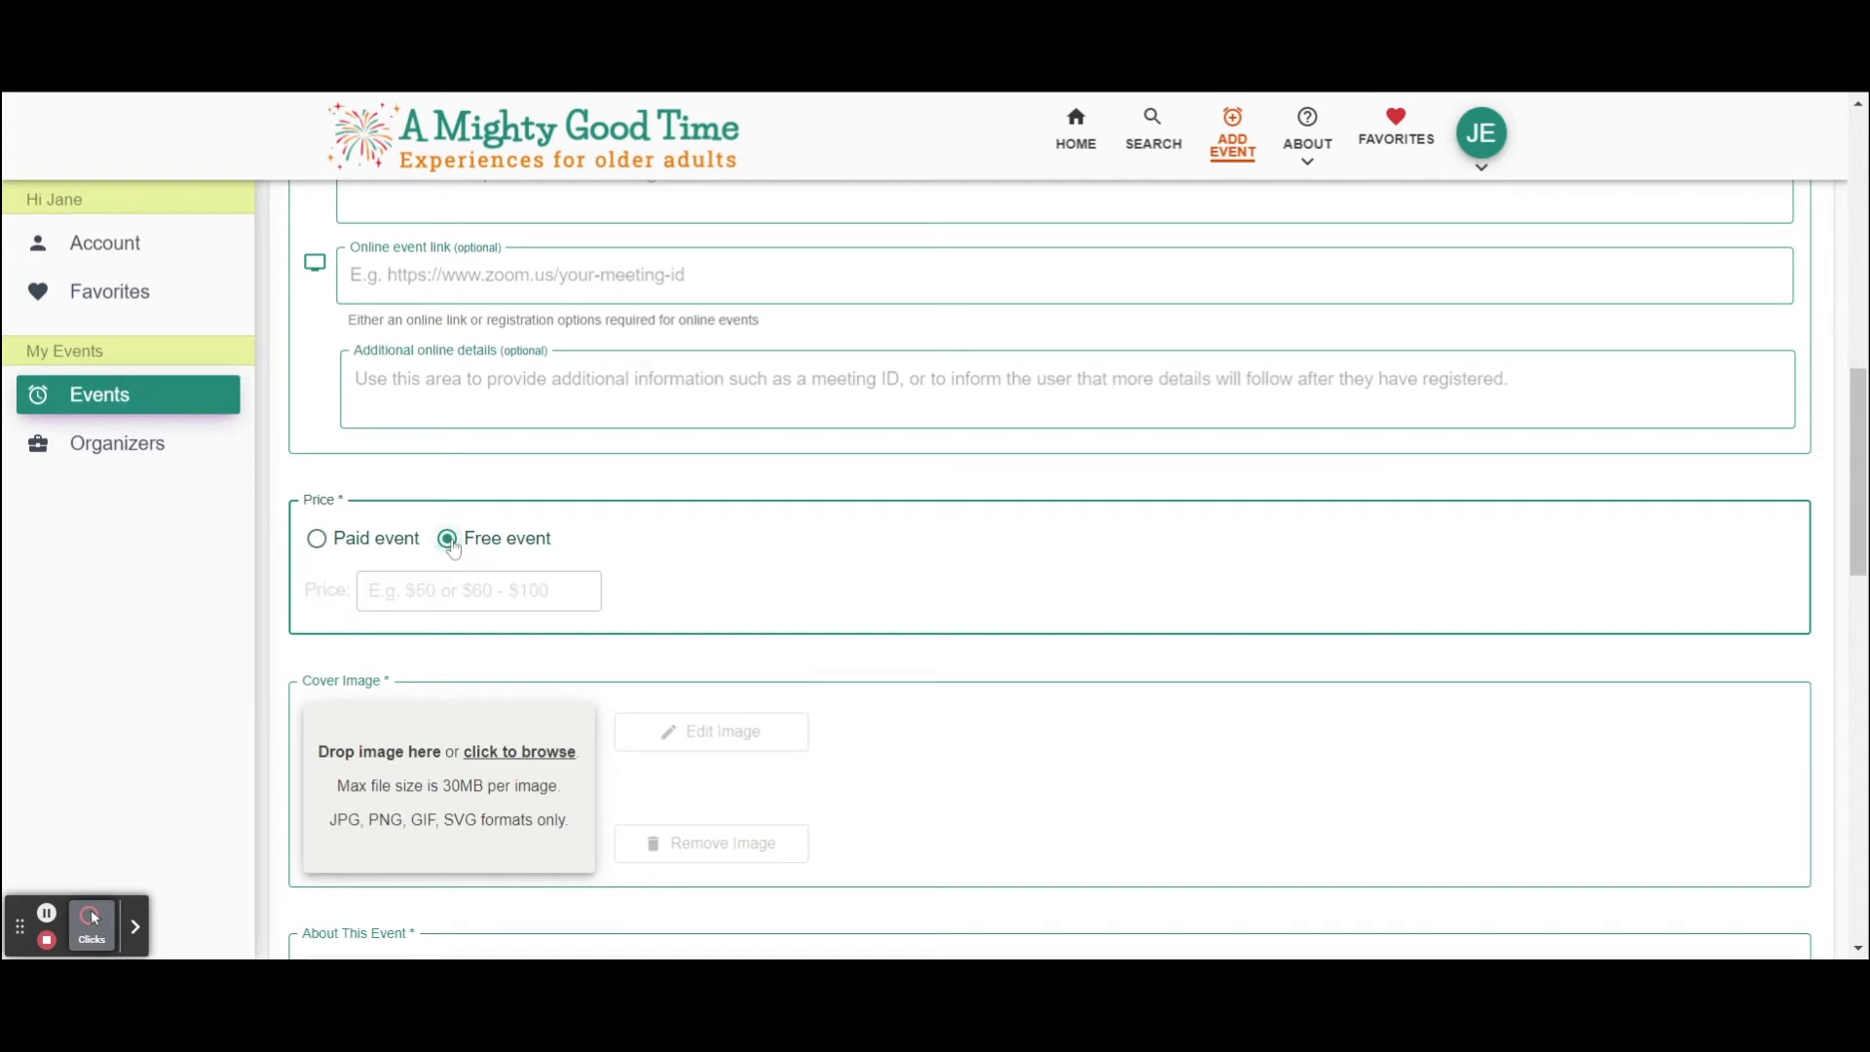
# - Upload the chair yoga class photo as the cover image and enlarge it slightly within the crop frame
pyautogui.scroll(-2, 495, 795)
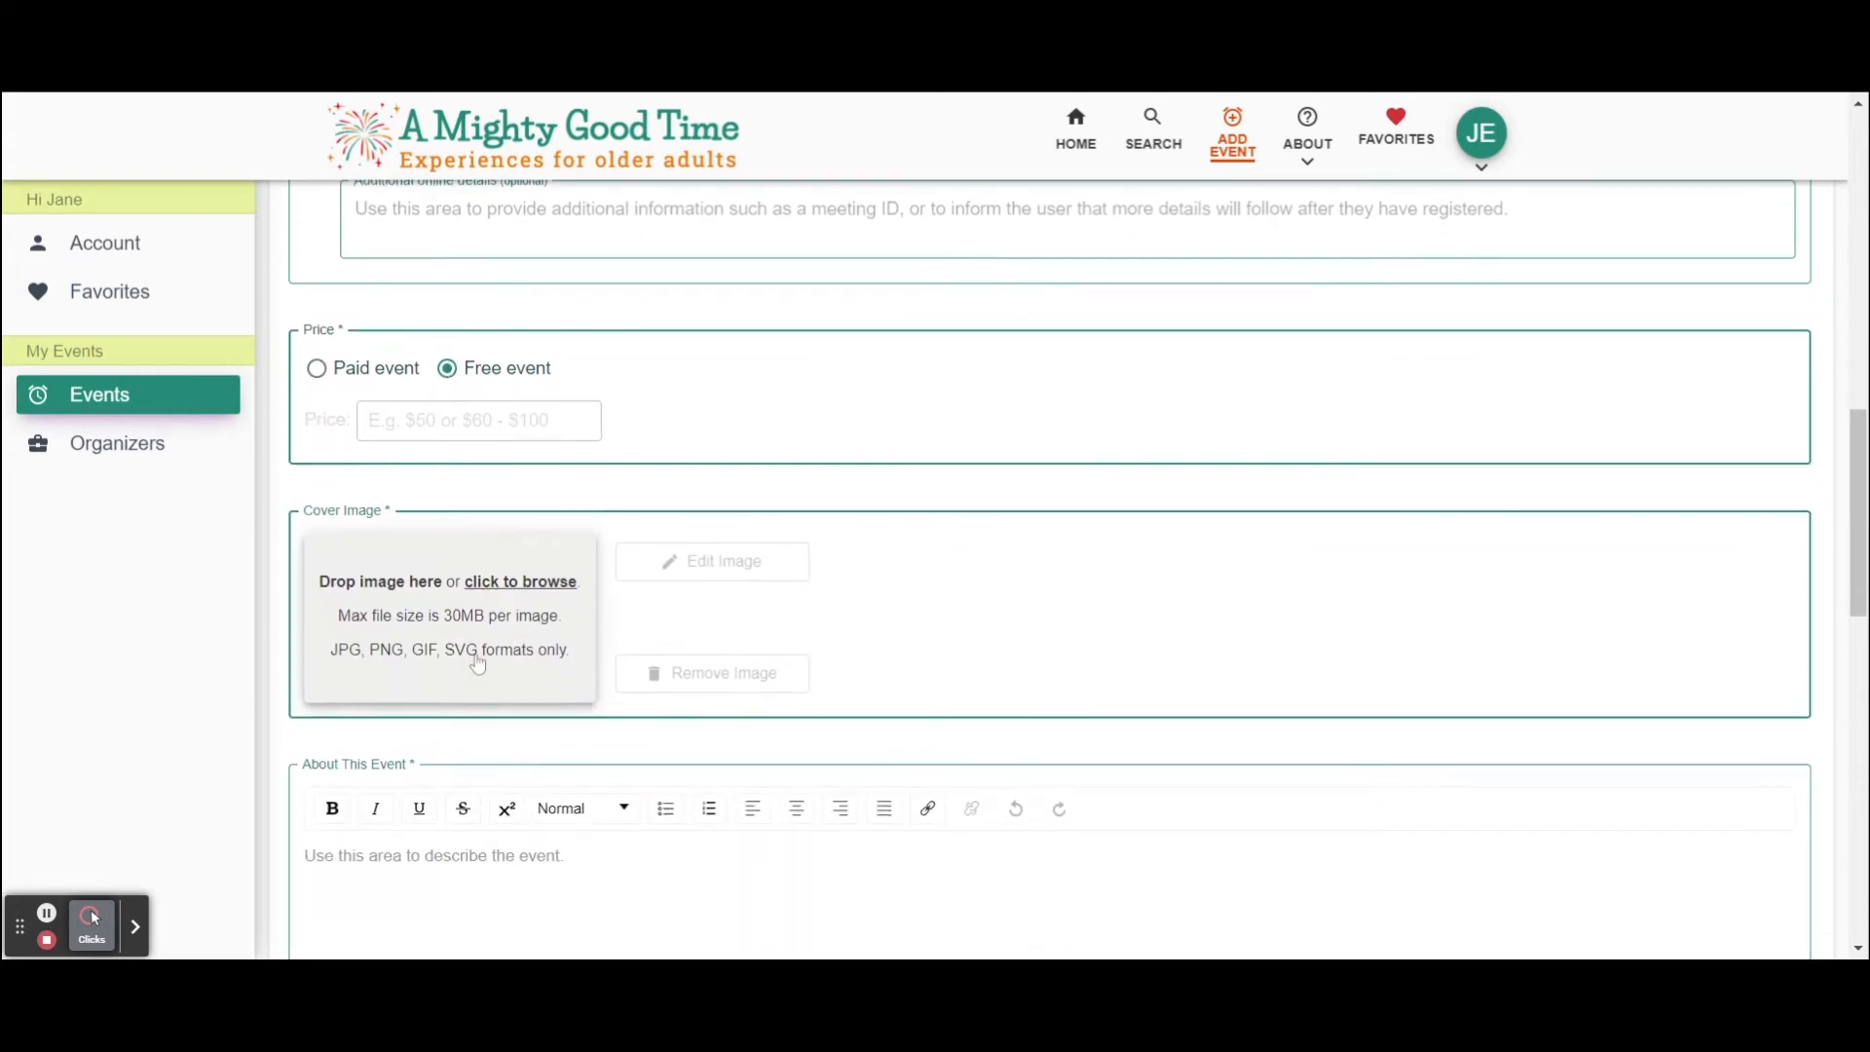
pyautogui.click(472, 633)
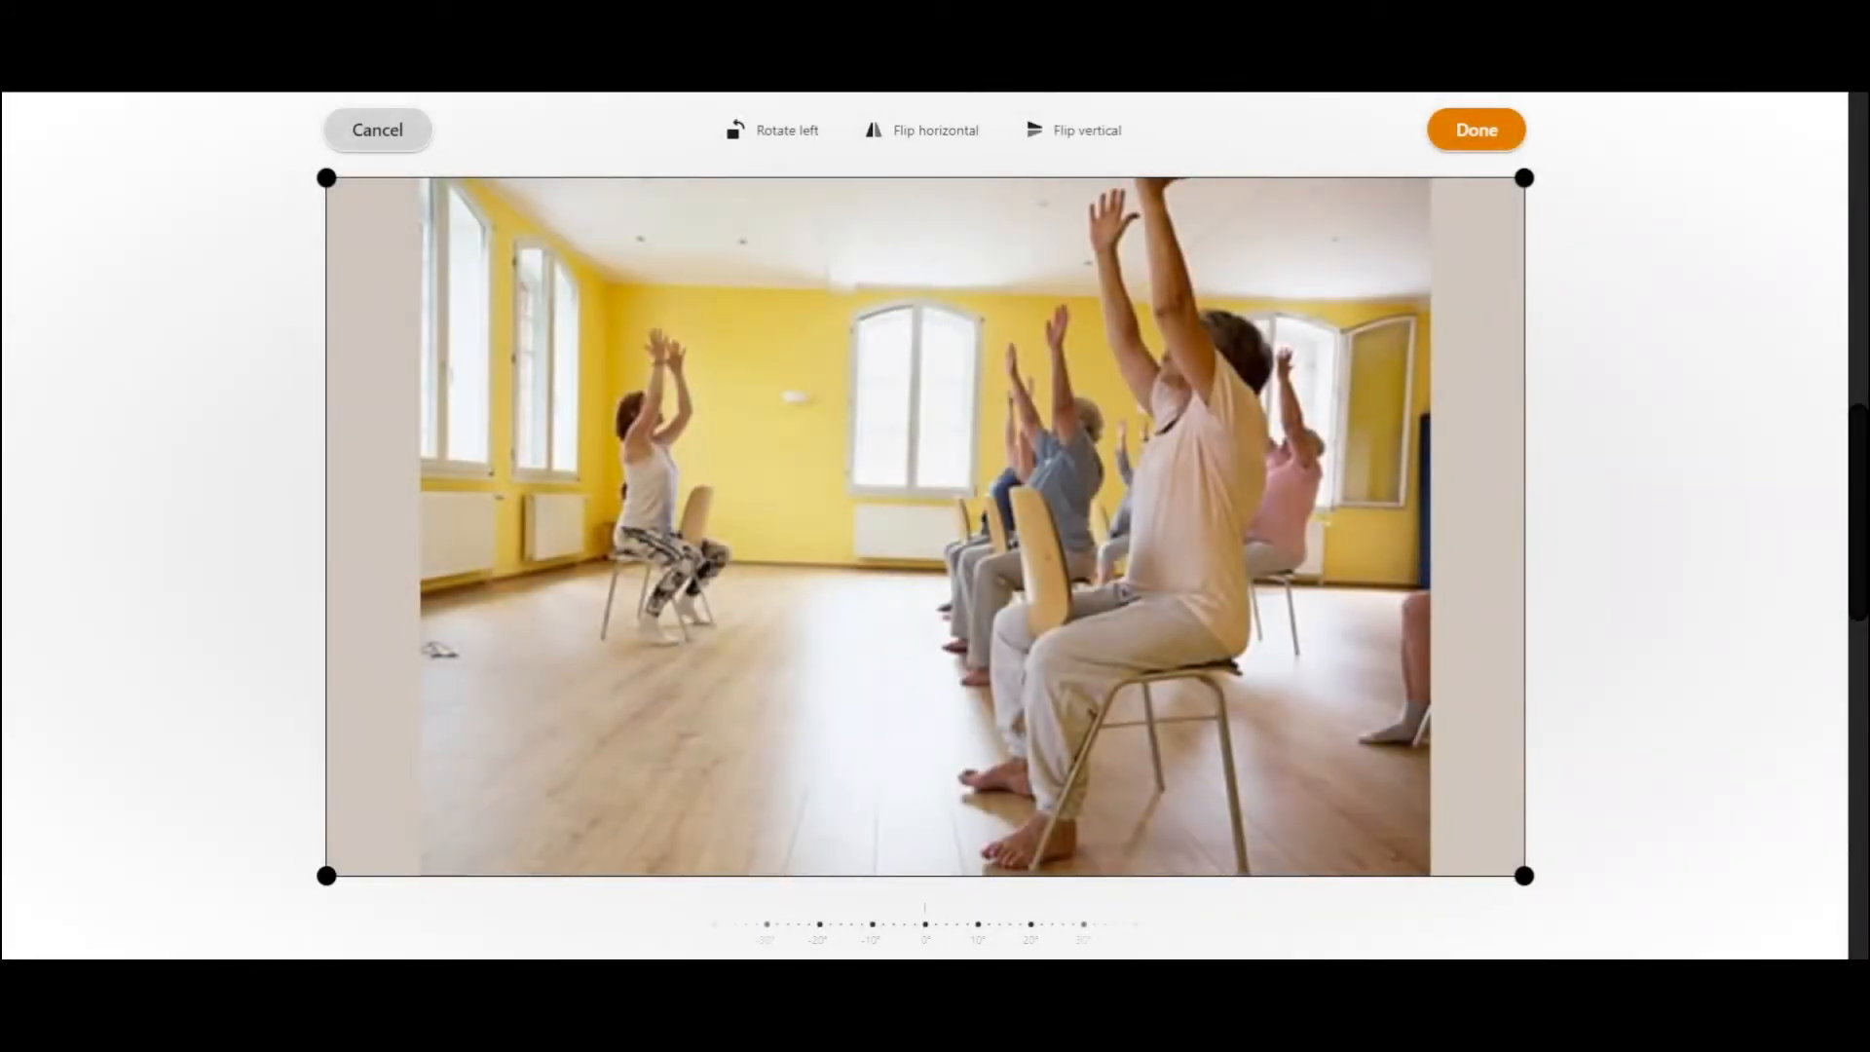
pyautogui.scroll(-2, 1318, 537)
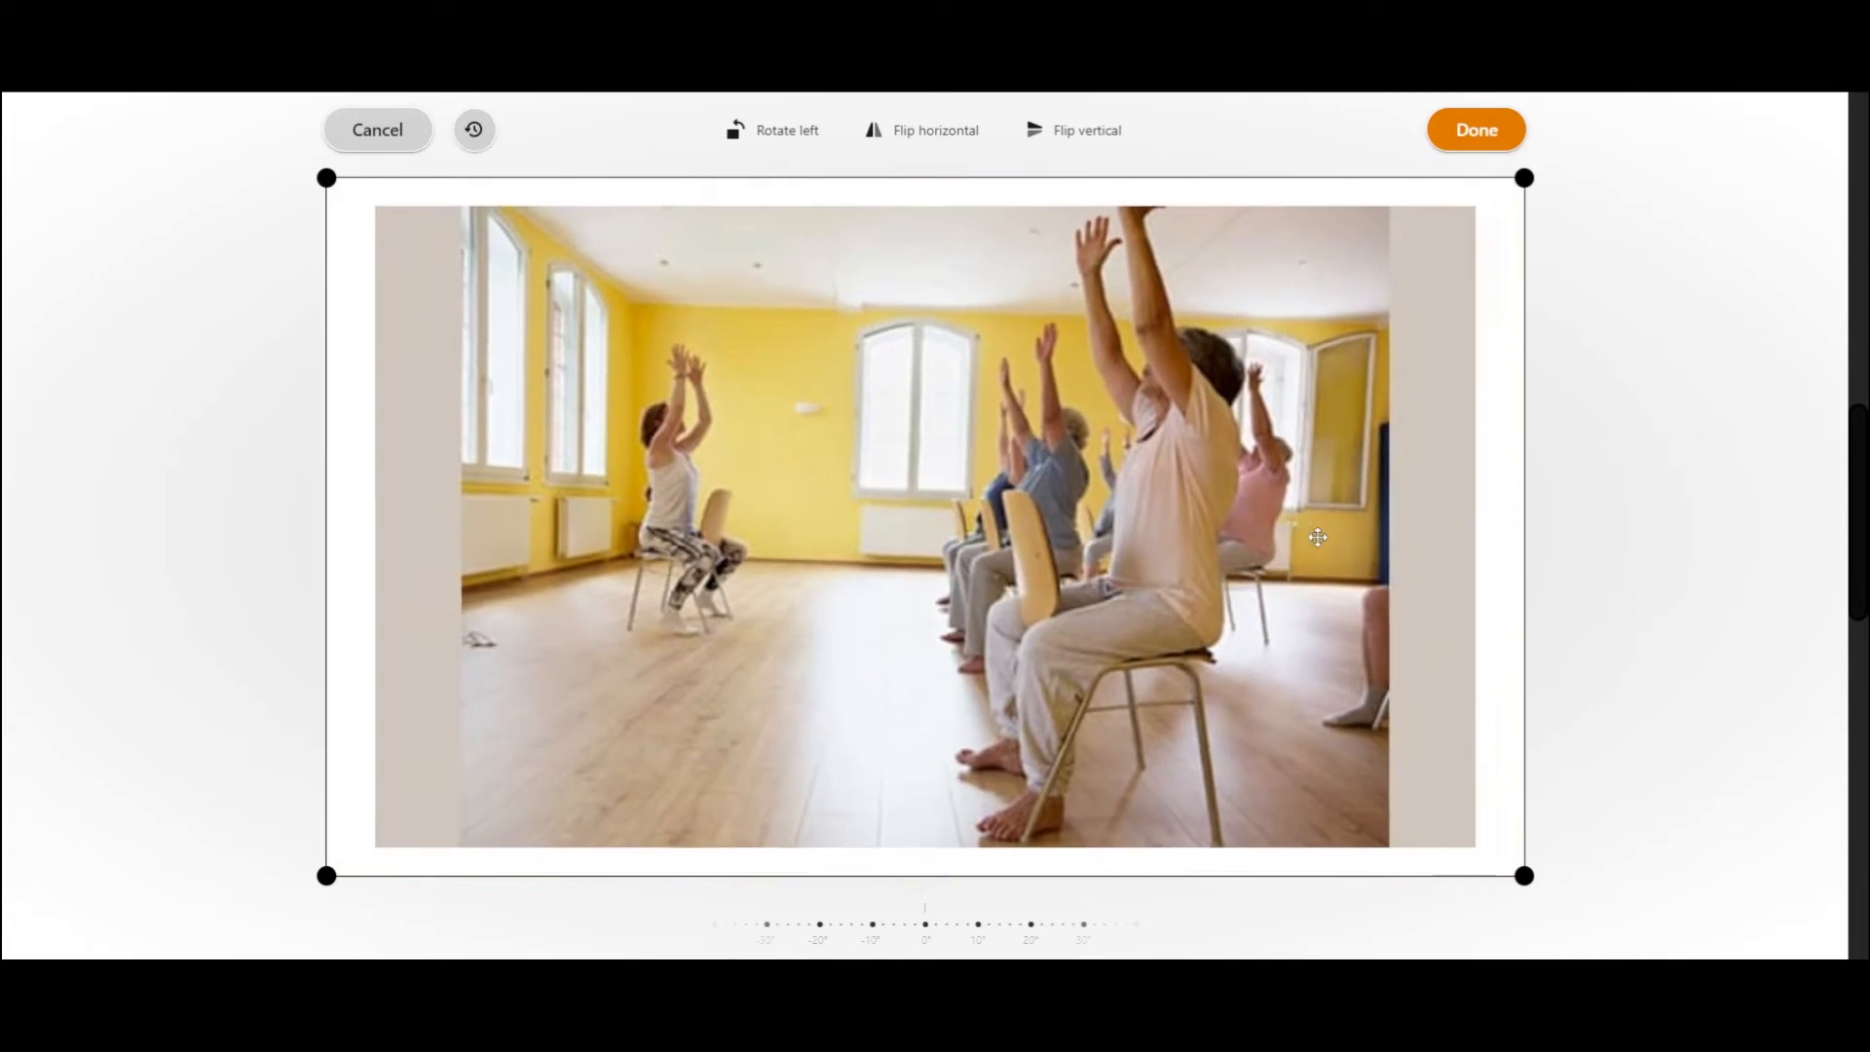
pyautogui.scroll(3, 1027, 333)
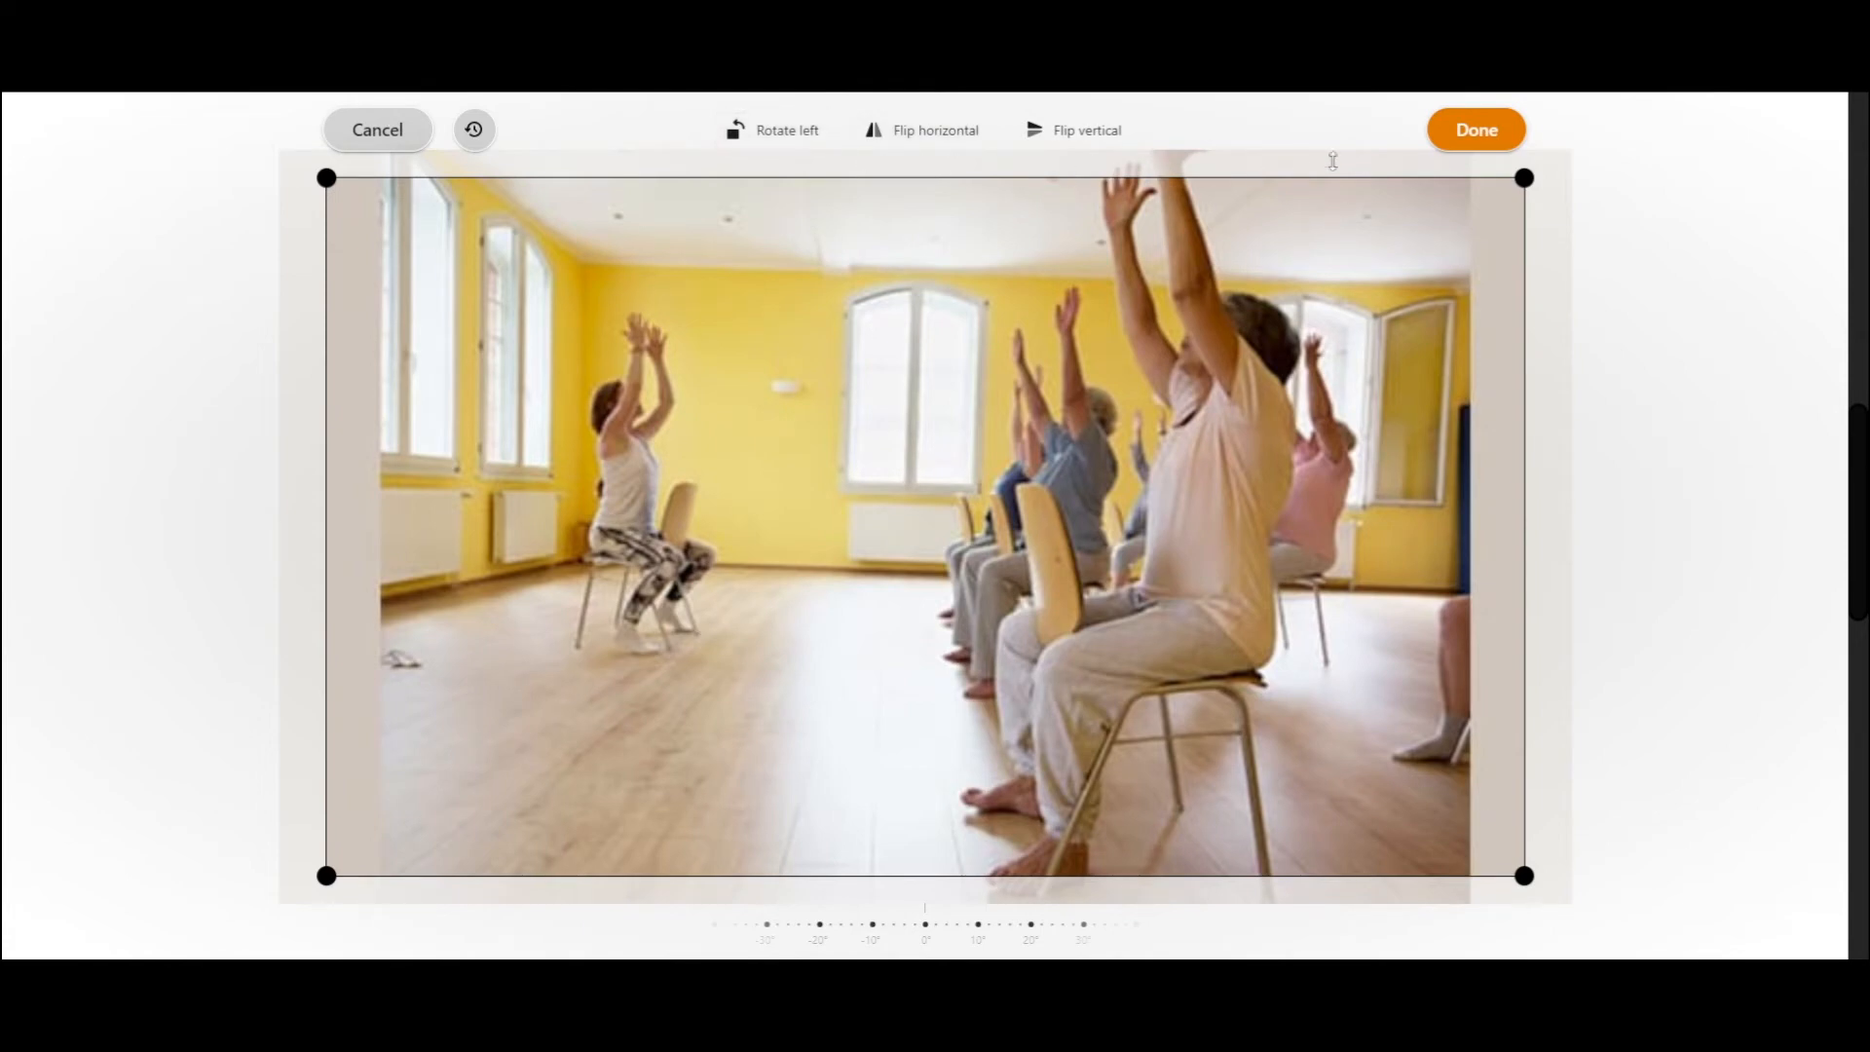
pyautogui.click(1472, 137)
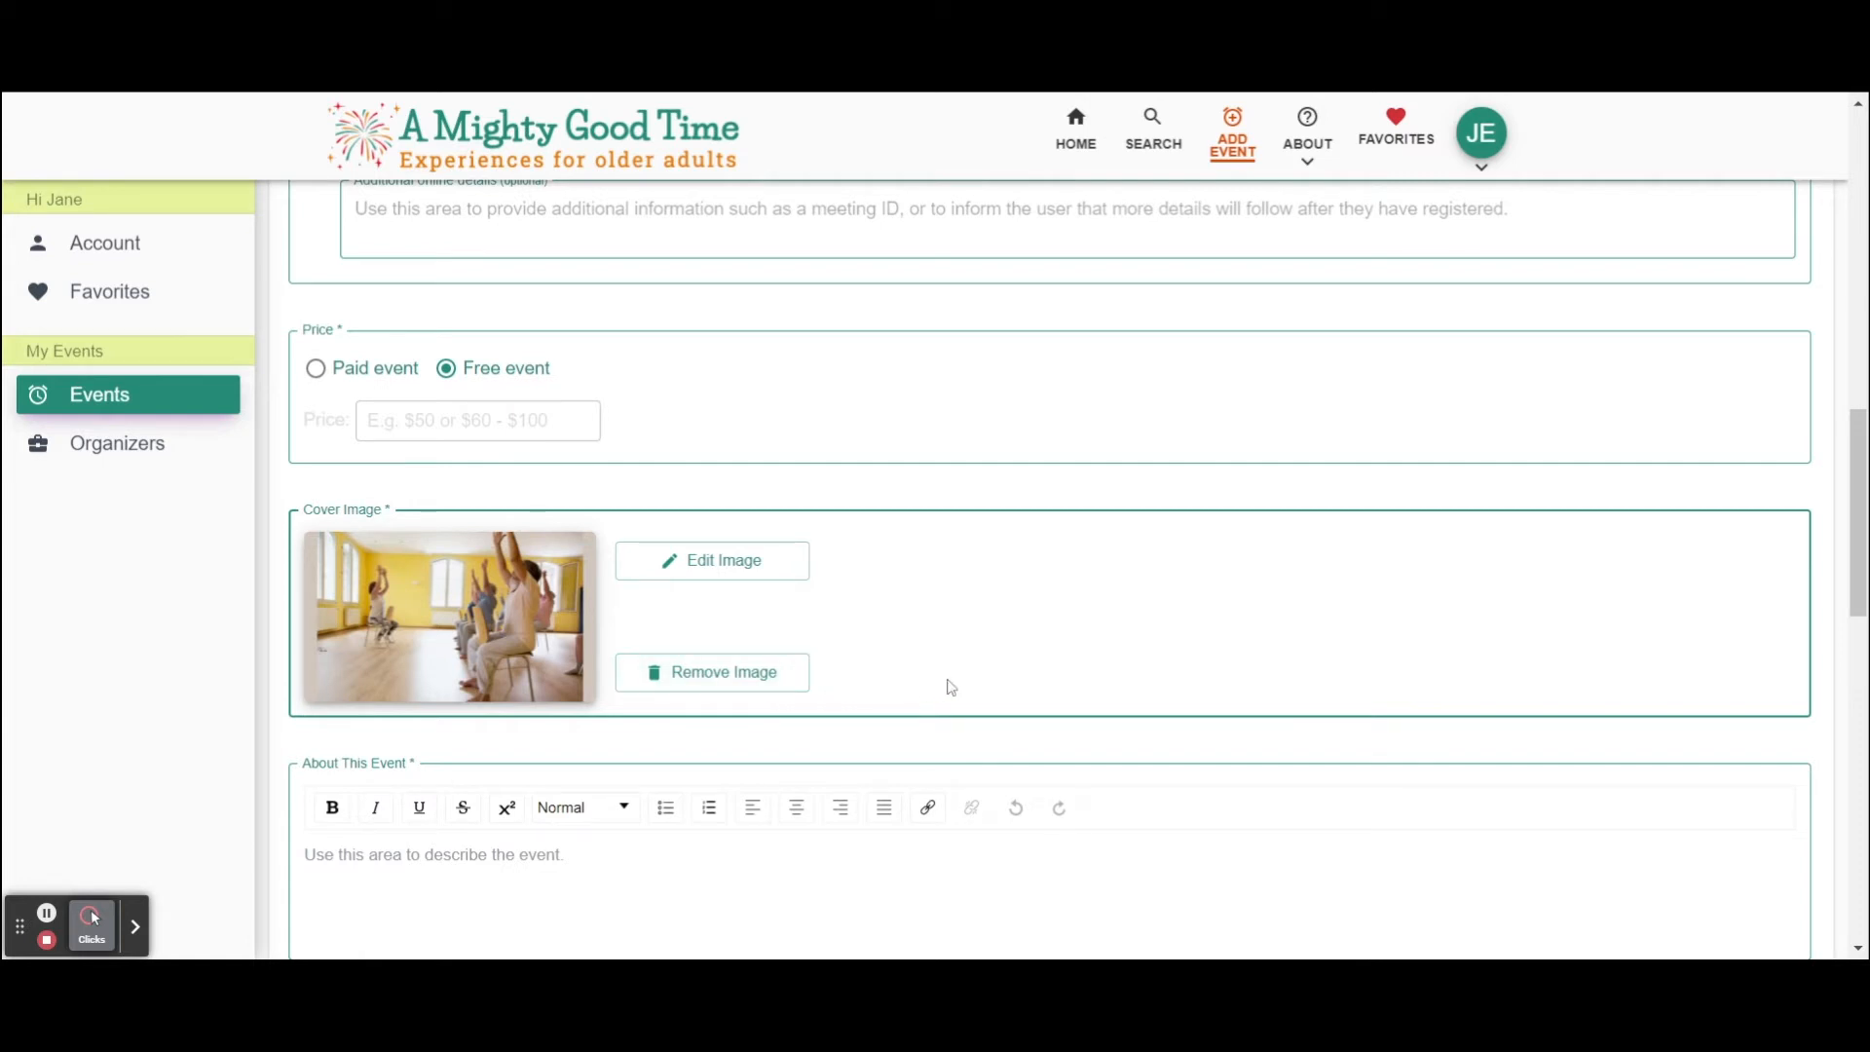
# - Paste the prepared event description and format its first line as Subtitle, after trying Title
pyautogui.scroll(-2, 952, 688)
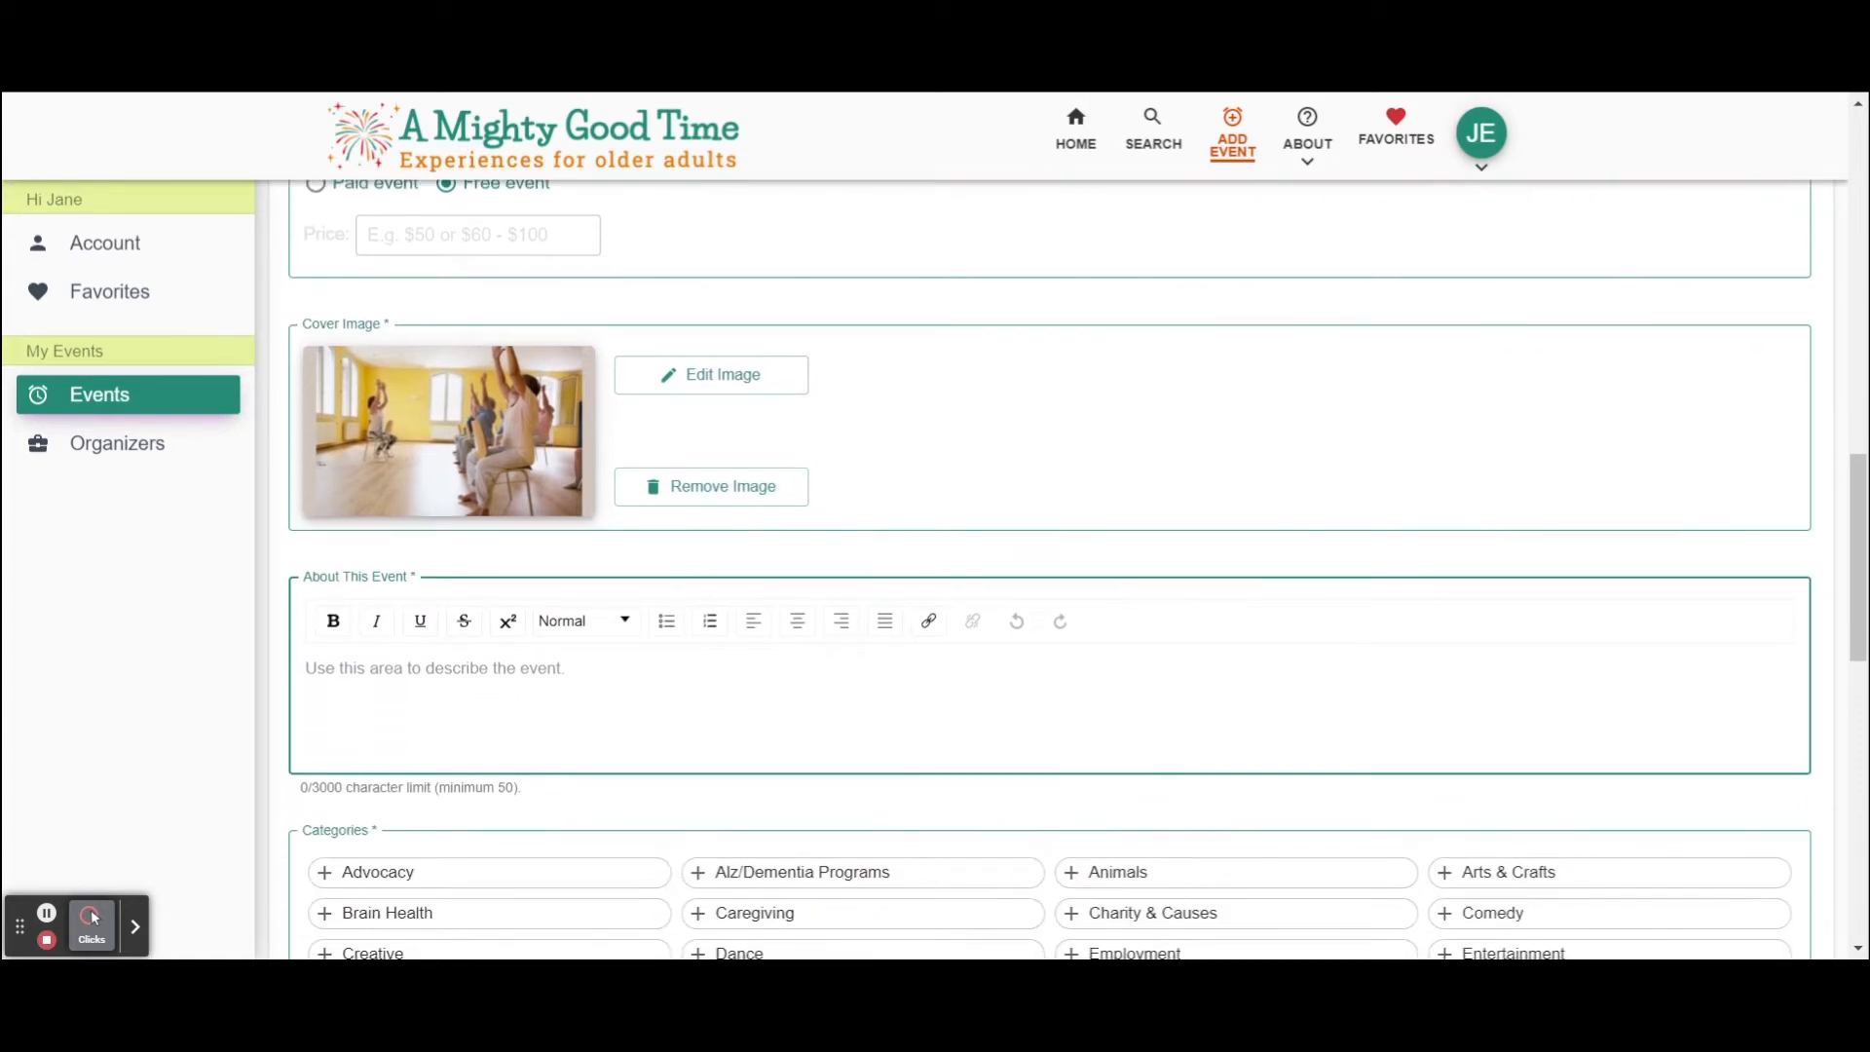
pyautogui.hotkey('ctrl', 'v')
pyautogui.moveTo(660, 422); pyautogui.dragTo(307, 421)
pyautogui.click(626, 378)
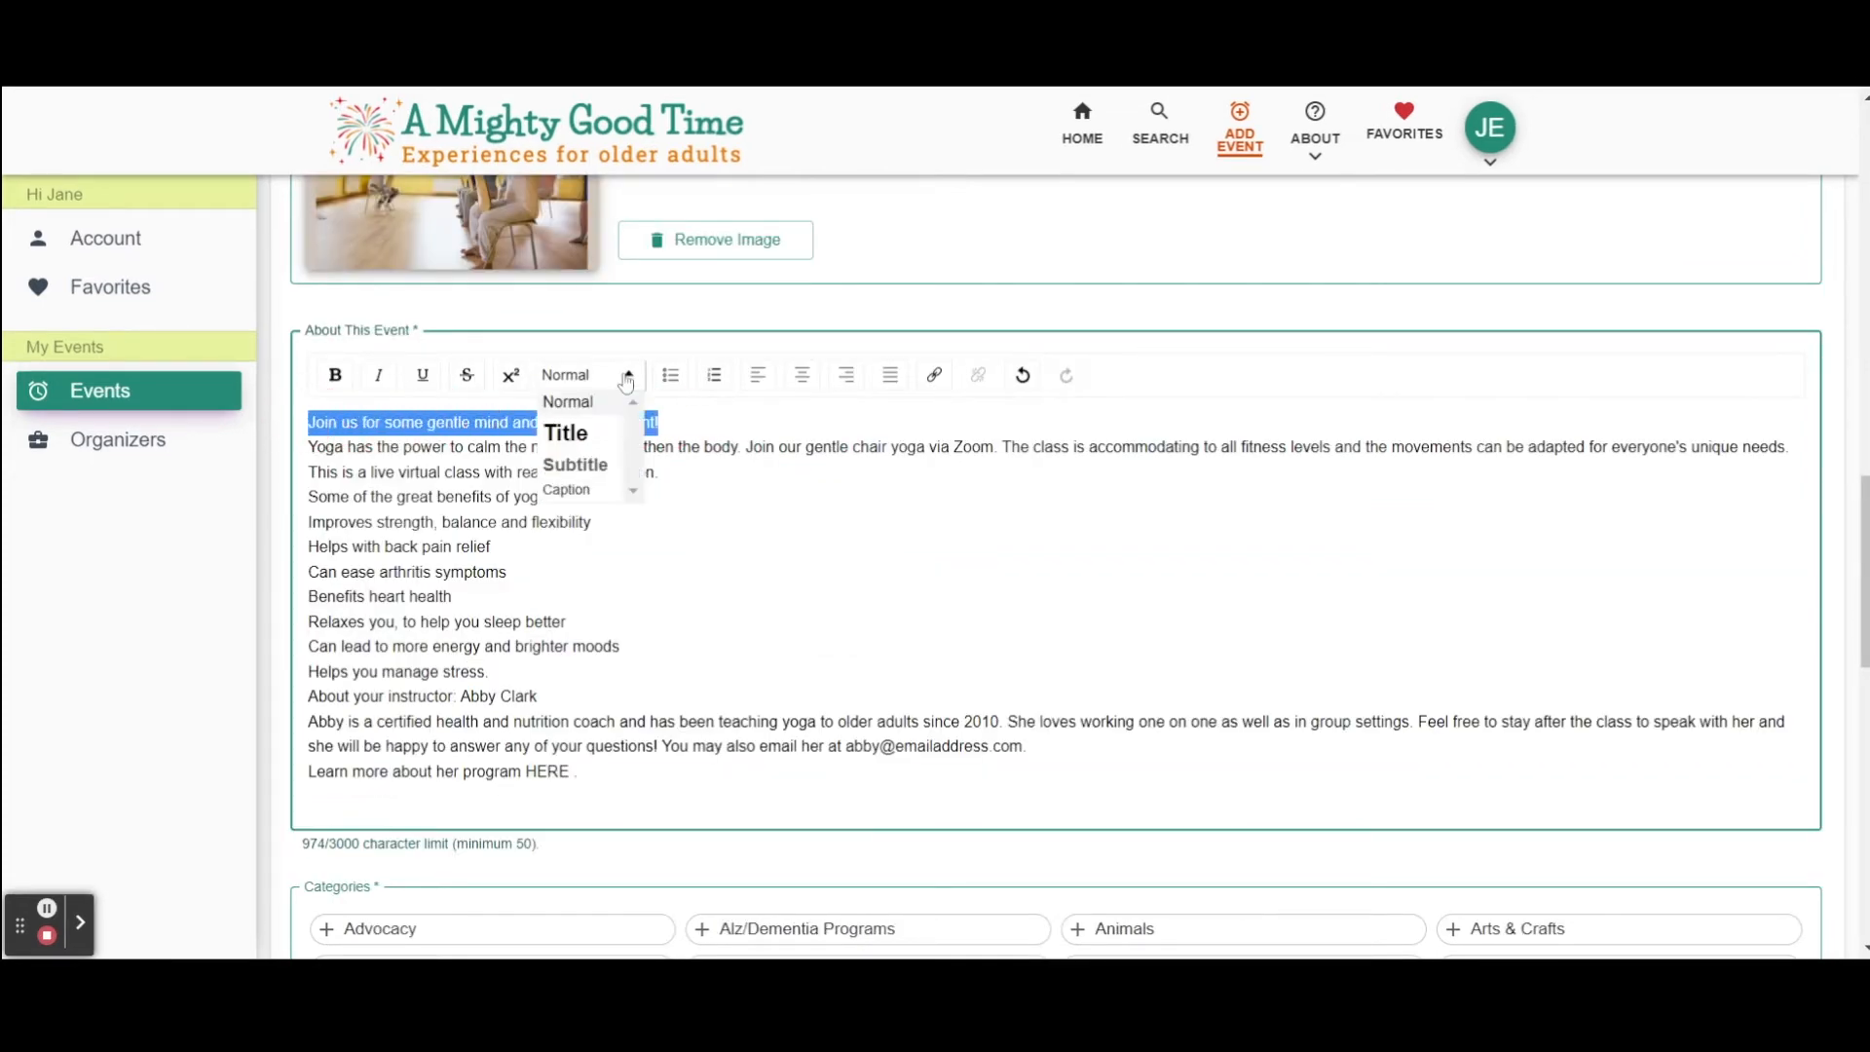
pyautogui.click(584, 435)
pyautogui.click(628, 366)
pyautogui.click(594, 451)
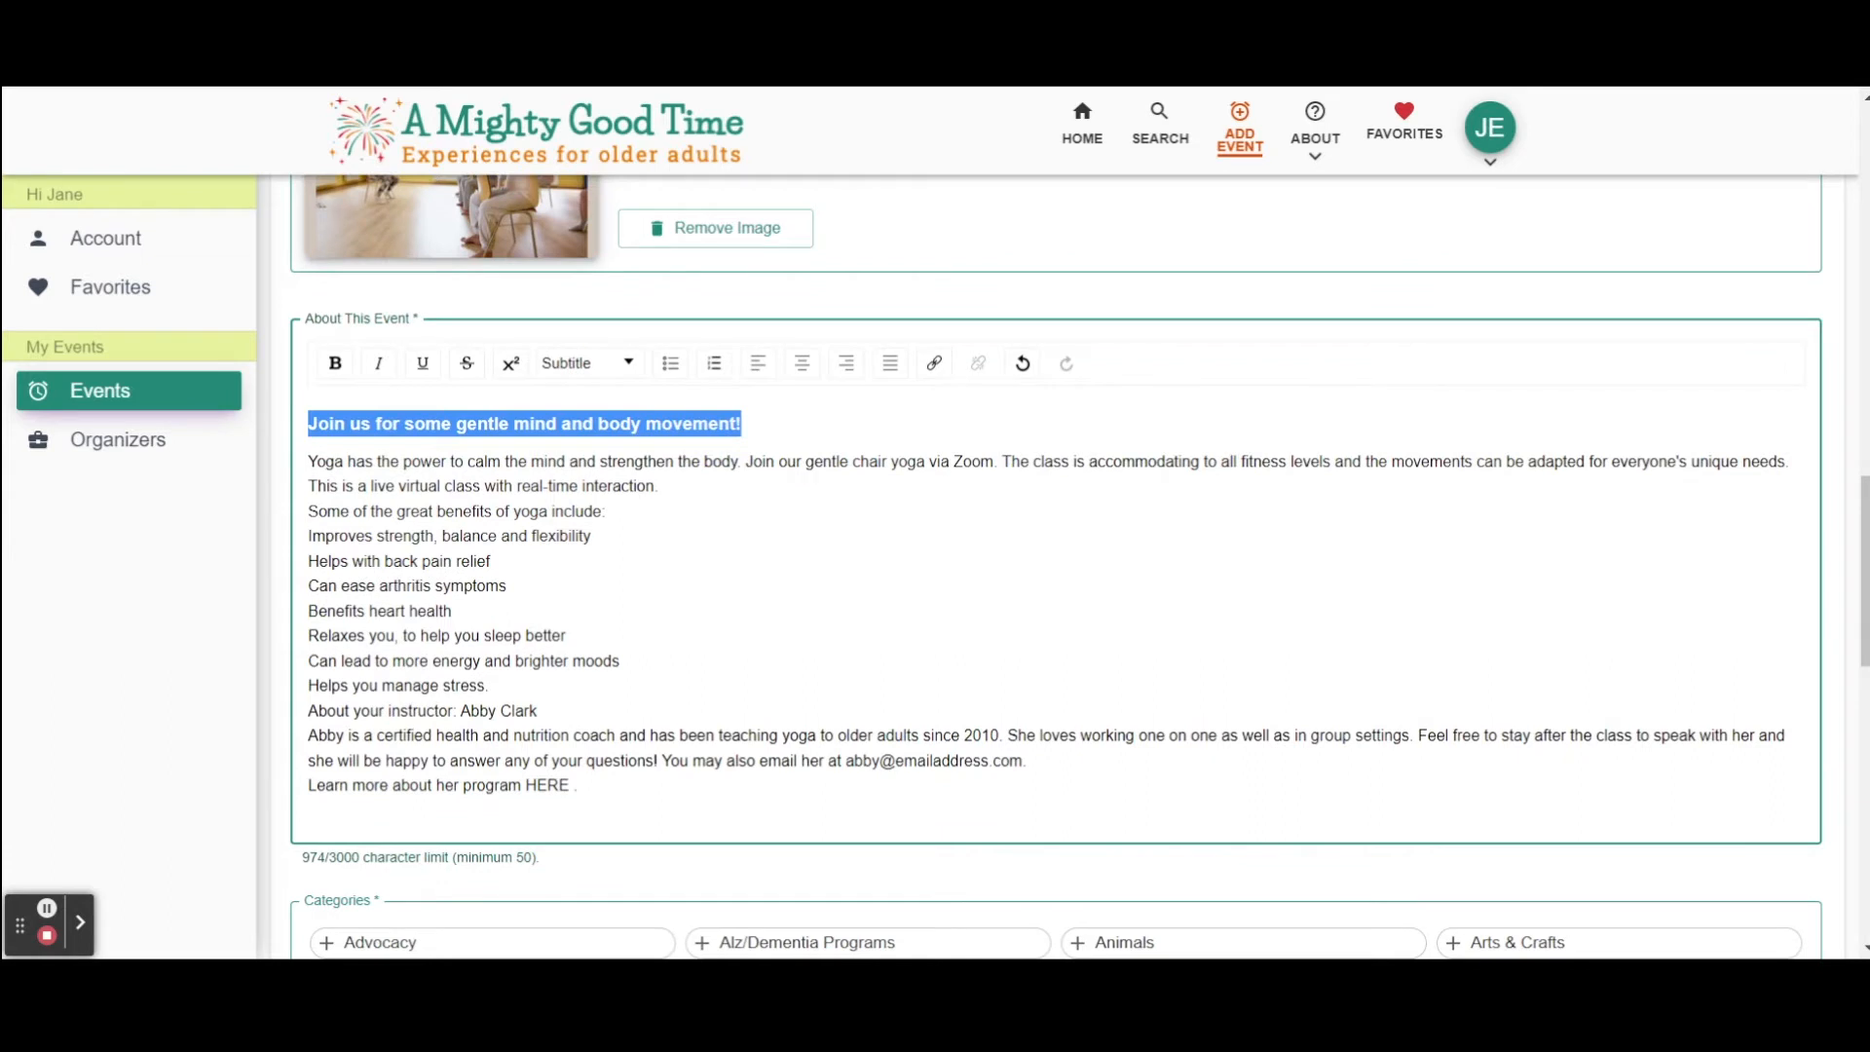
# - Bold the line "Some of the great benefits of yoga include:" and turn the benefit lines below it into a bulleted list
pyautogui.moveTo(629, 512); pyautogui.dragTo(310, 511)
pyautogui.click(334, 363)
pyautogui.moveTo(490, 685); pyautogui.dragTo(304, 535)
pyautogui.click(671, 363)
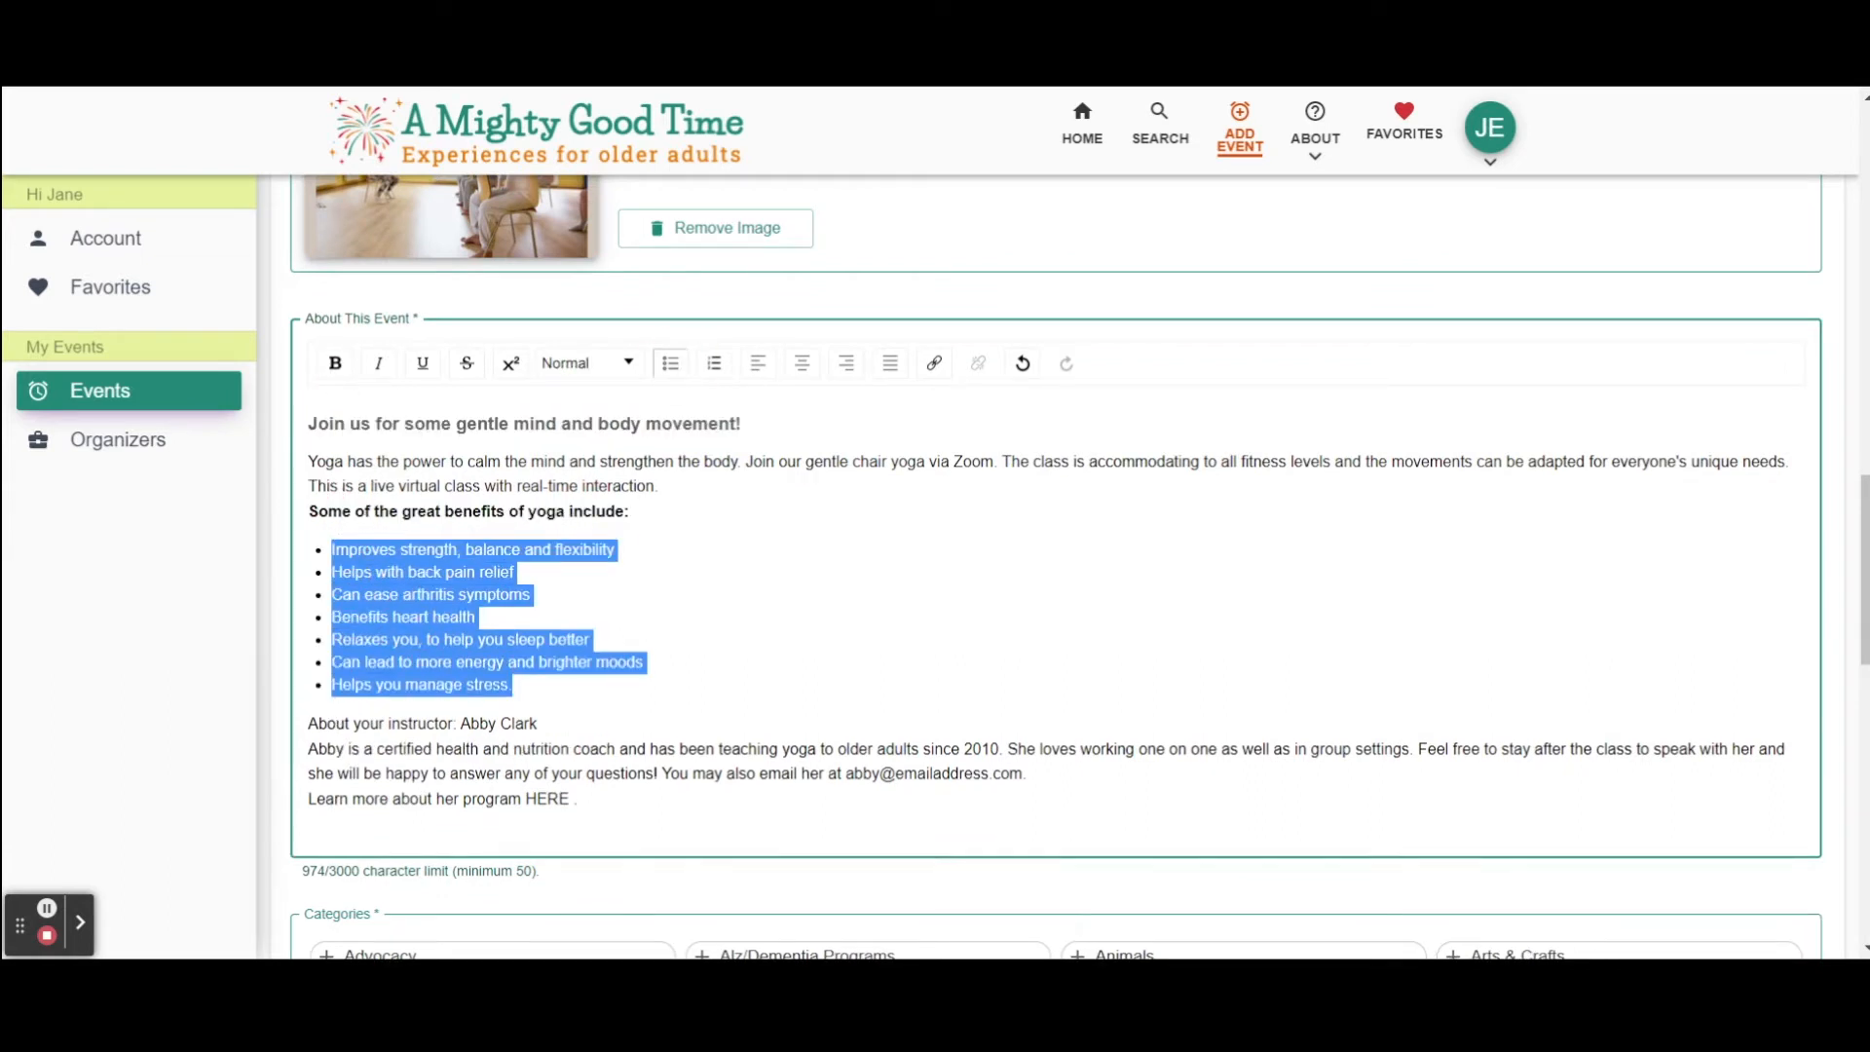
# - Bold the instructor heading in the description and turn the instructor's e-mail address below it into a link
pyautogui.moveTo(1021, 774); pyautogui.dragTo(846, 773)
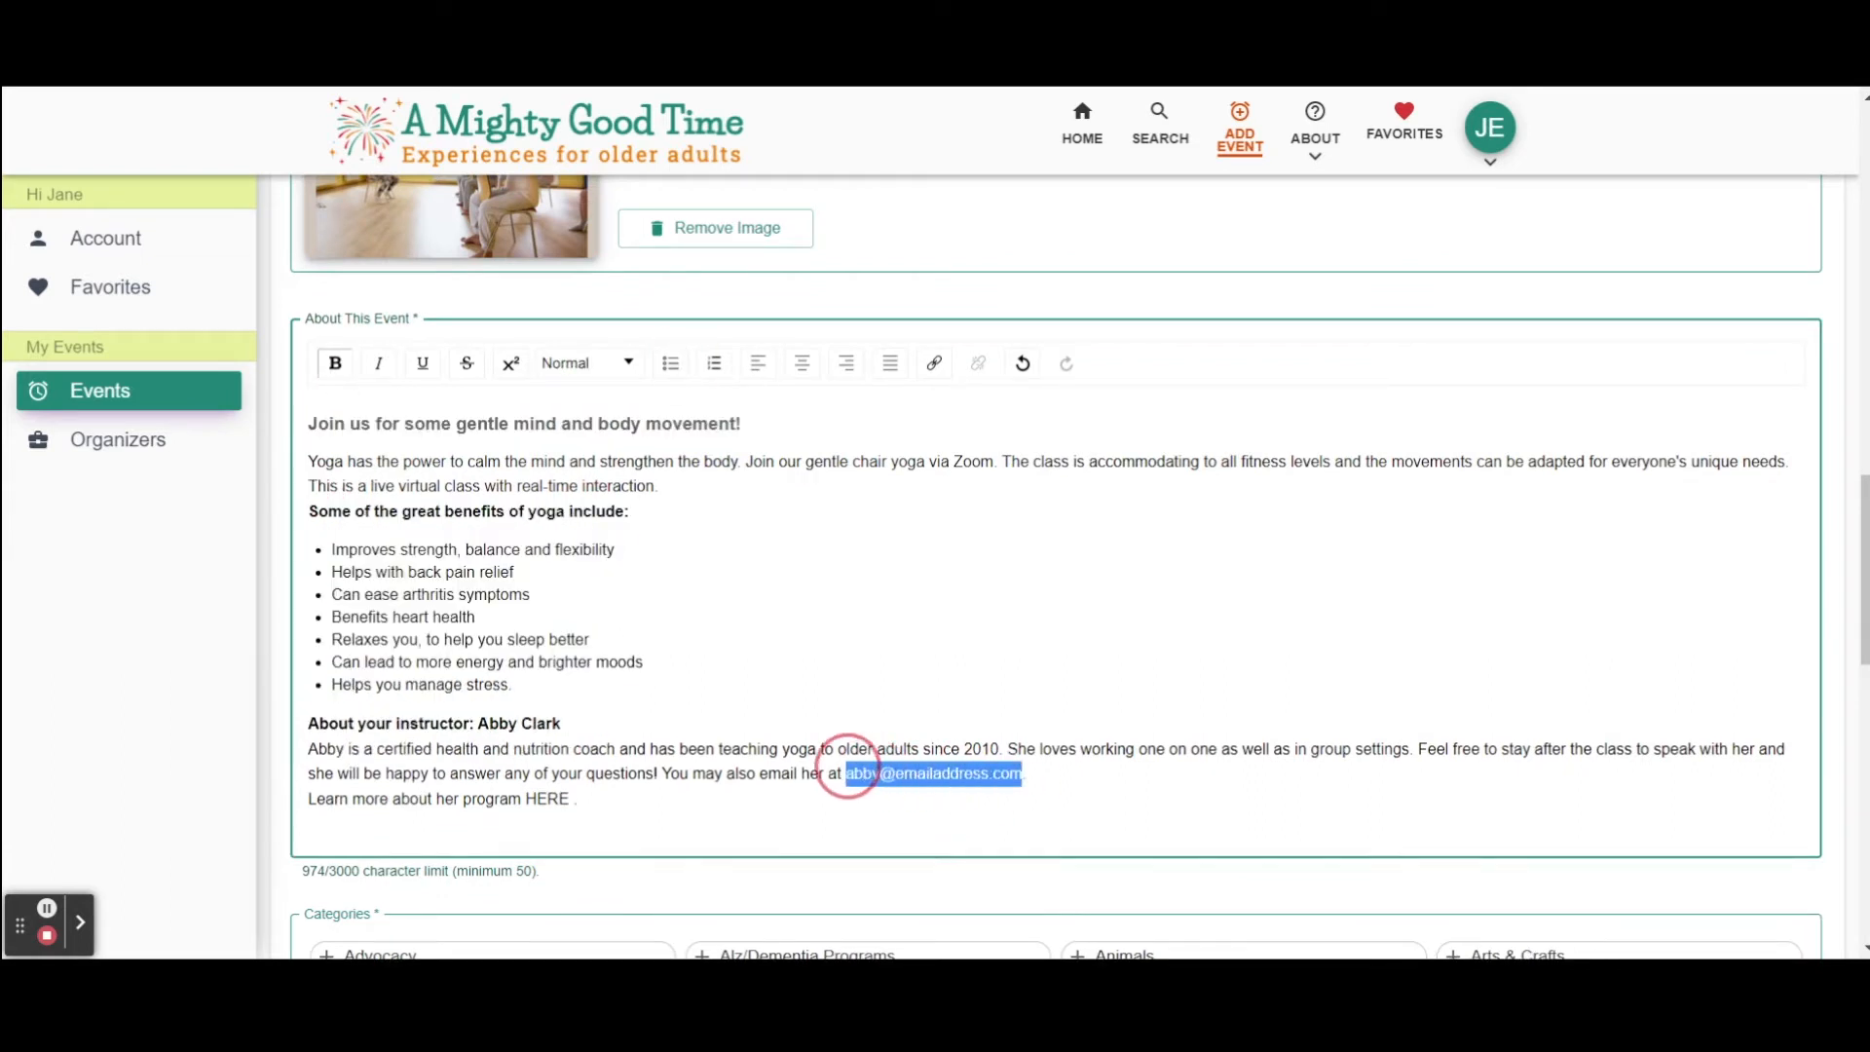
pyautogui.click(934, 363)
pyautogui.click(992, 562)
pyautogui.doubleClick(547, 798)
pyautogui.click(933, 363)
pyautogui.write('www.mywebsite.com/about')
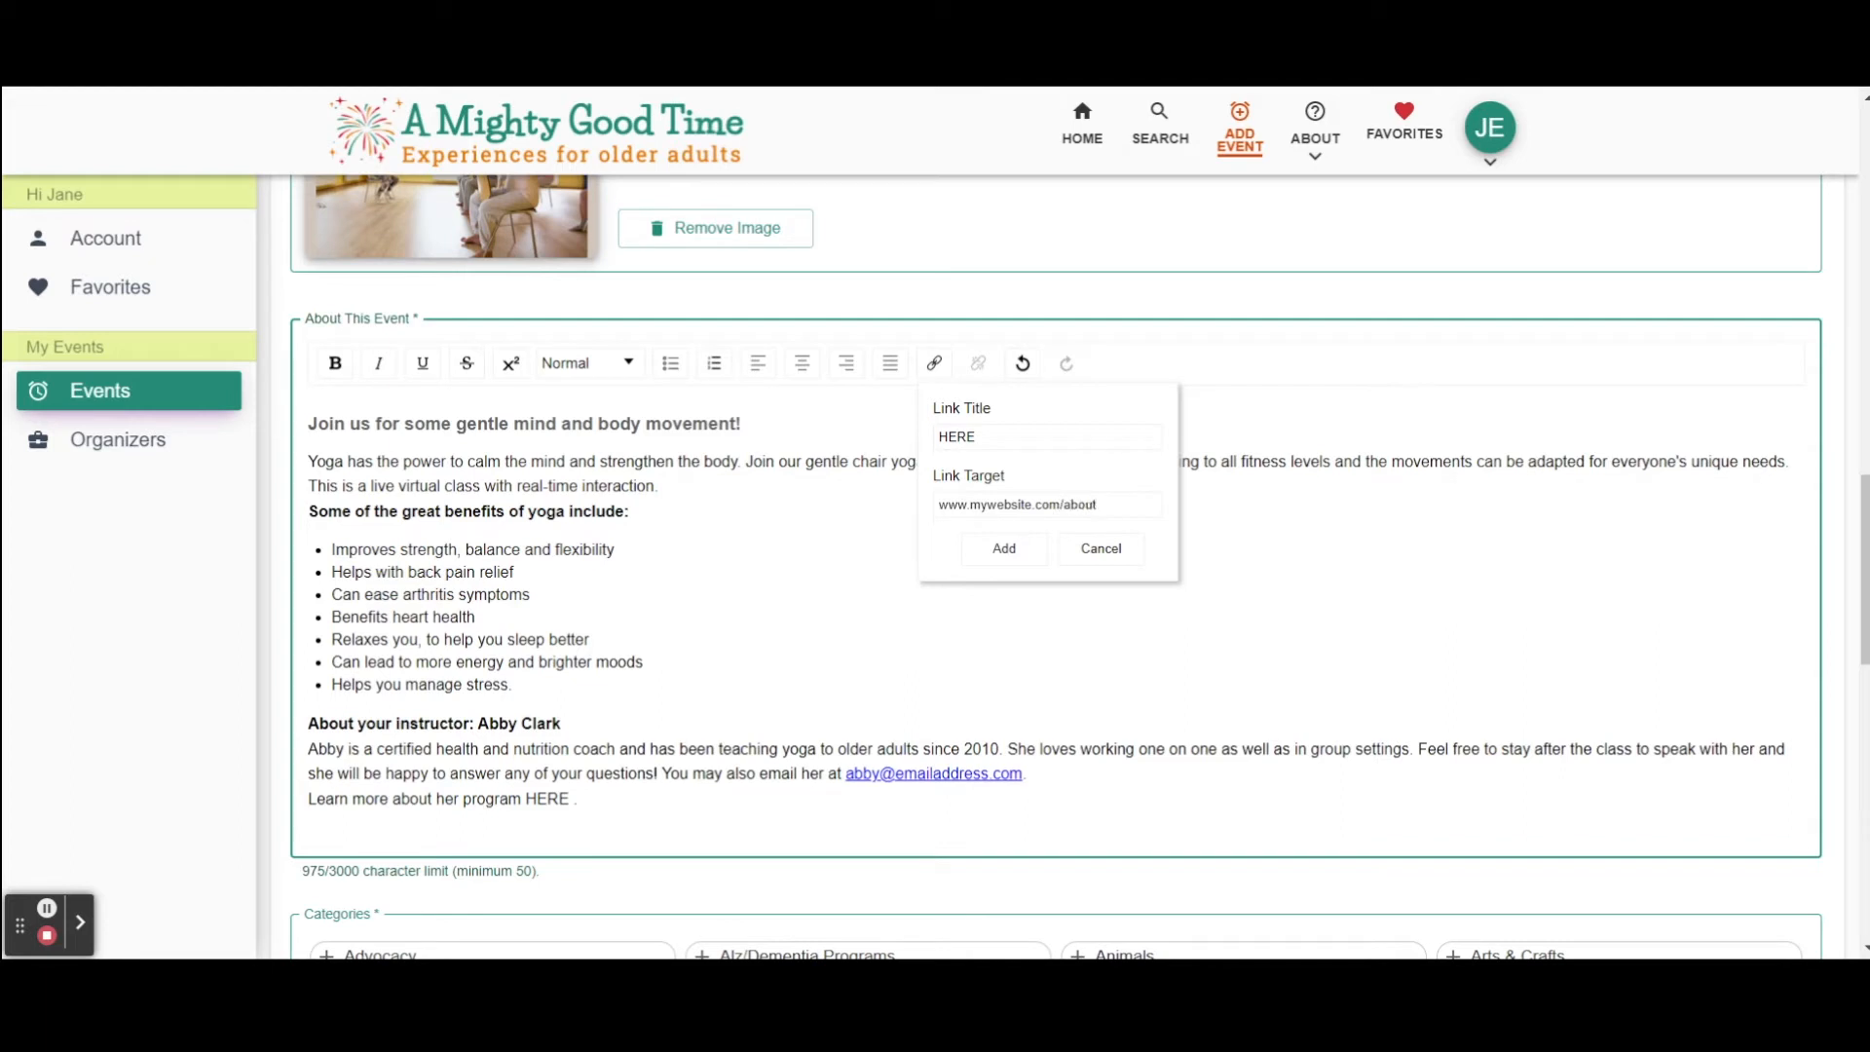
pyautogui.click(994, 563)
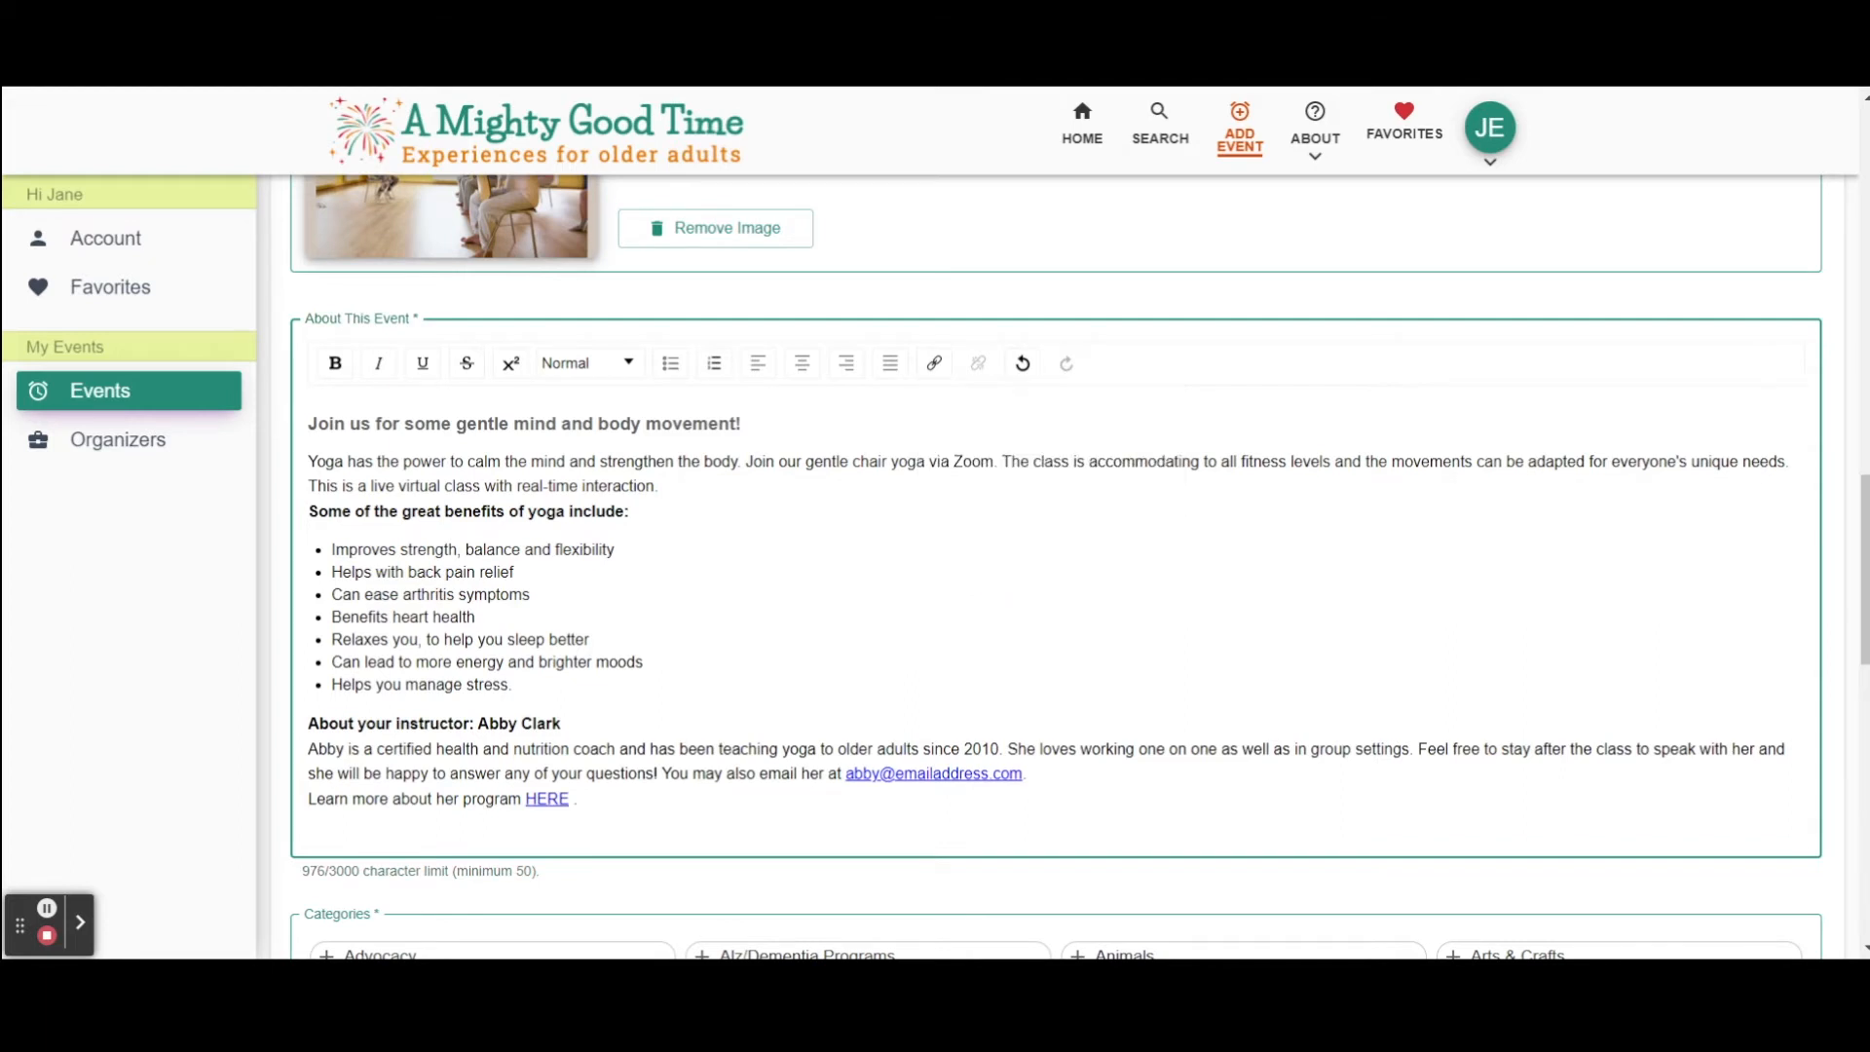
# - Assign the event to the categories Health & Wellness, Mind & Body and Fitness
pyautogui.scroll(-5, 768, 748)
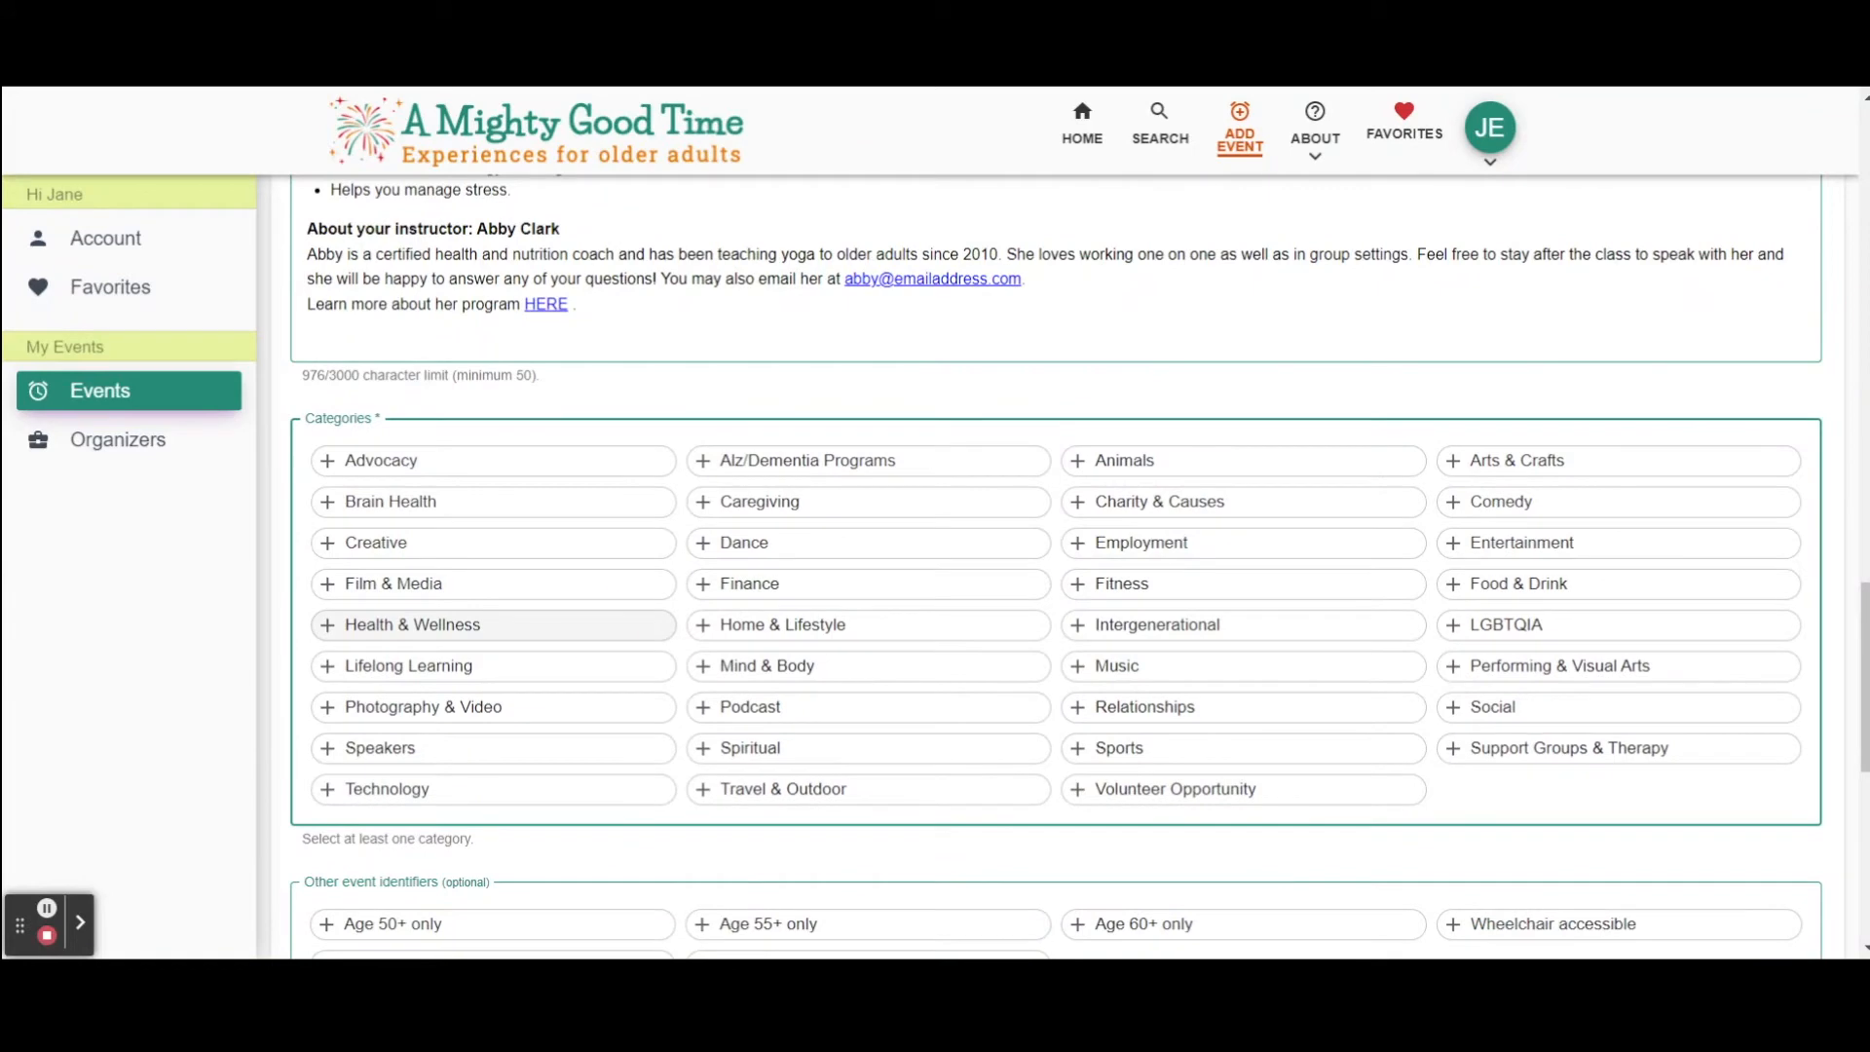
pyautogui.click(596, 633)
pyautogui.click(760, 670)
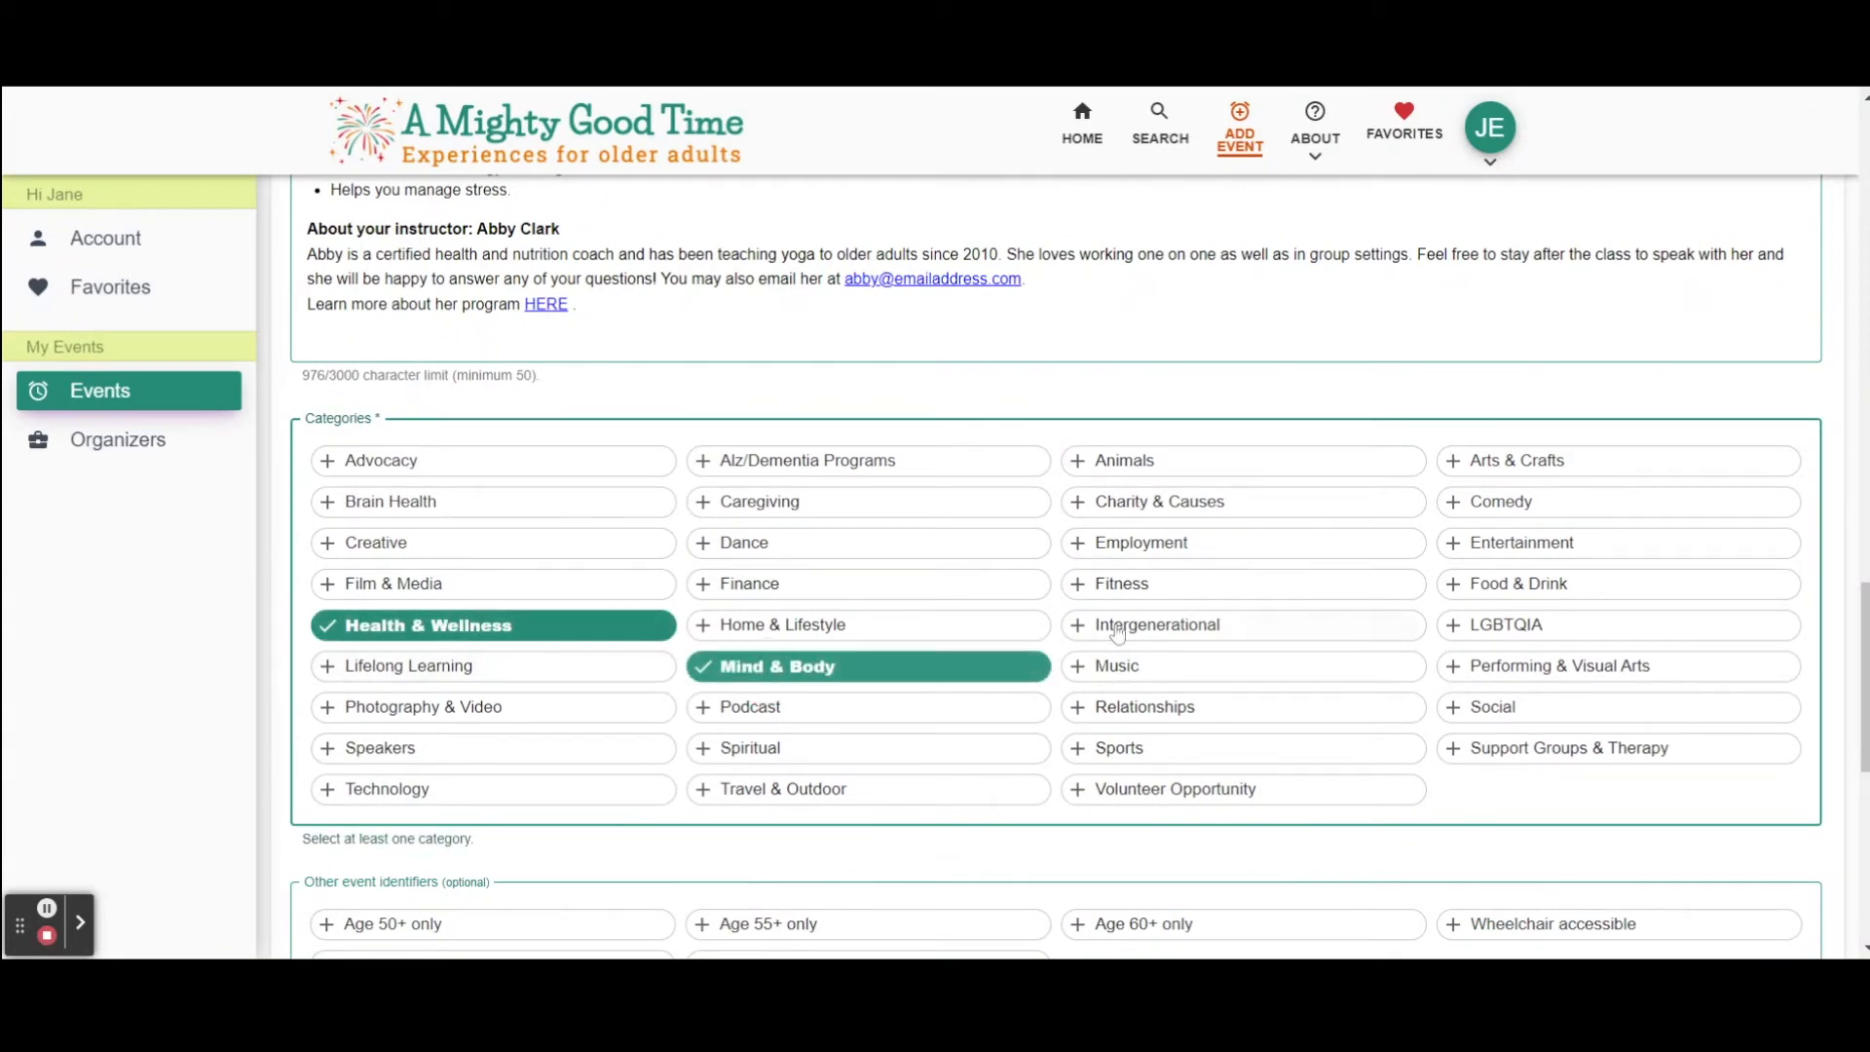
pyautogui.click(1147, 588)
# - Mark the event as Age 50+ only among the other event identifiers
pyautogui.scroll(-2, 1078, 888)
pyautogui.scroll(-2, 1073, 886)
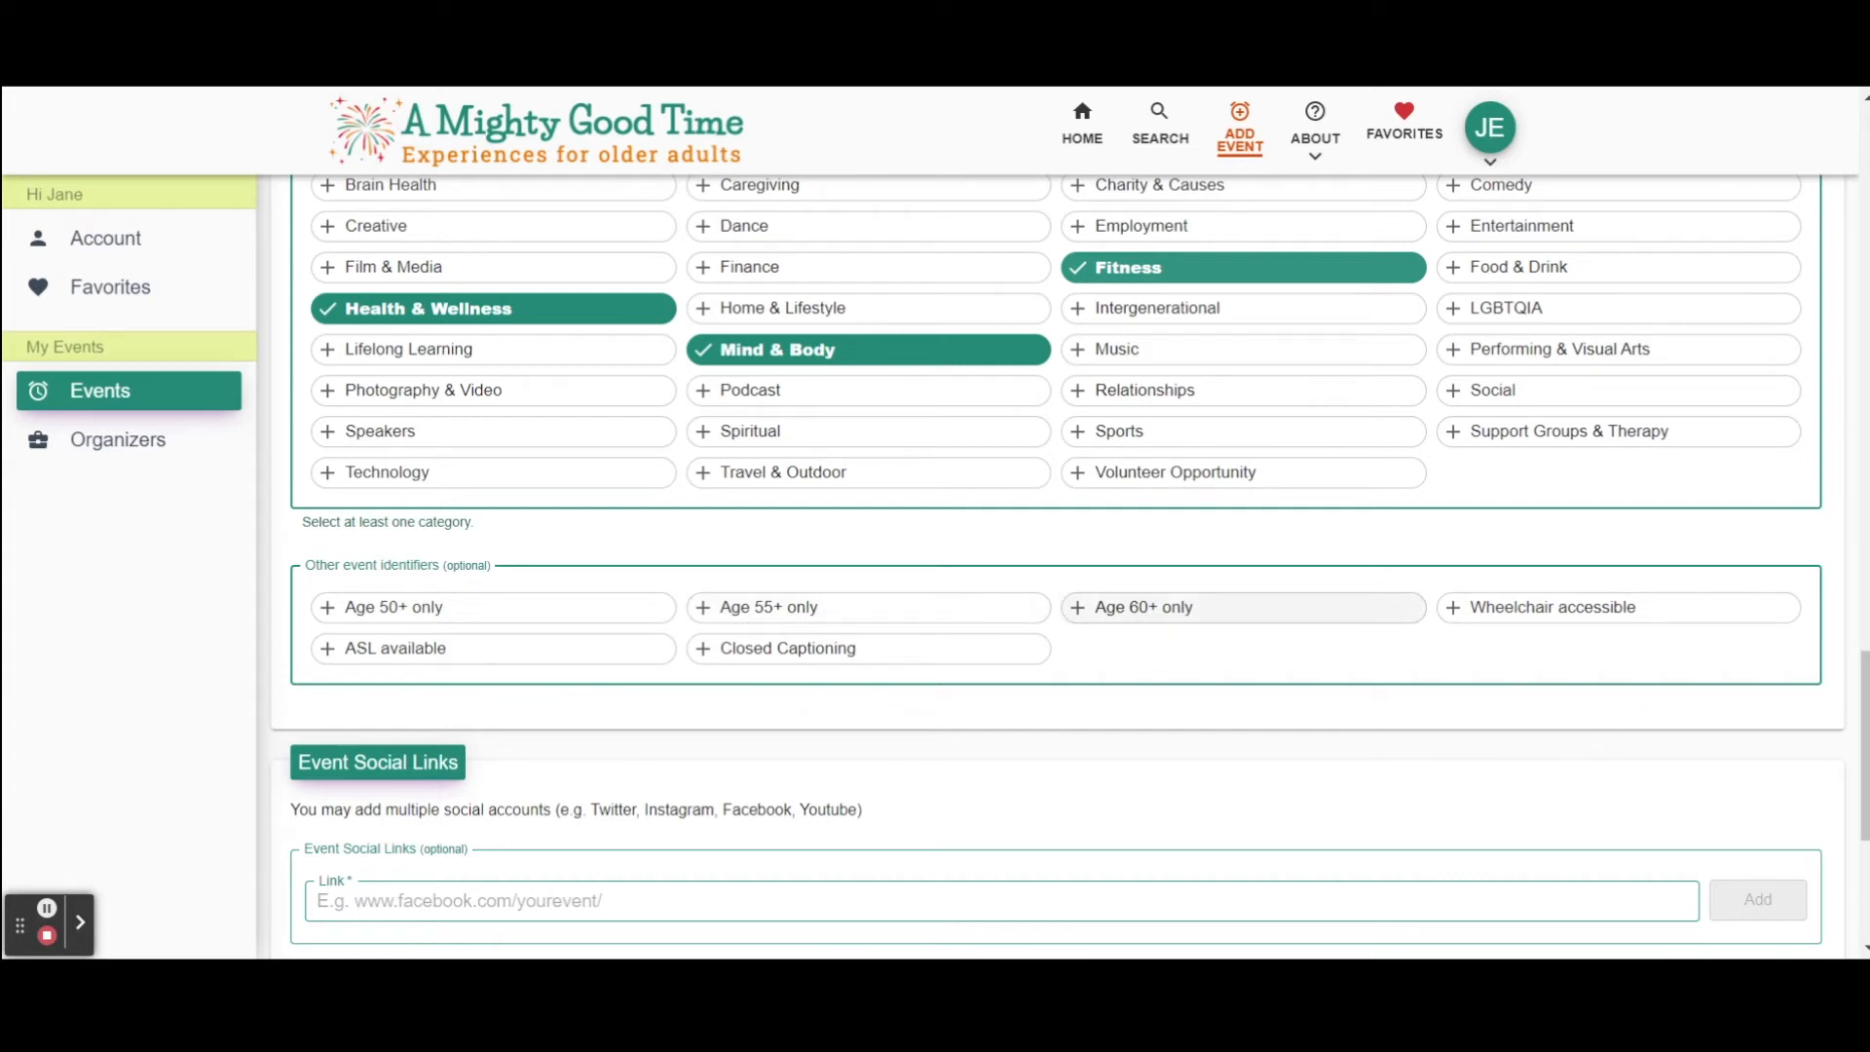
pyautogui.click(628, 615)
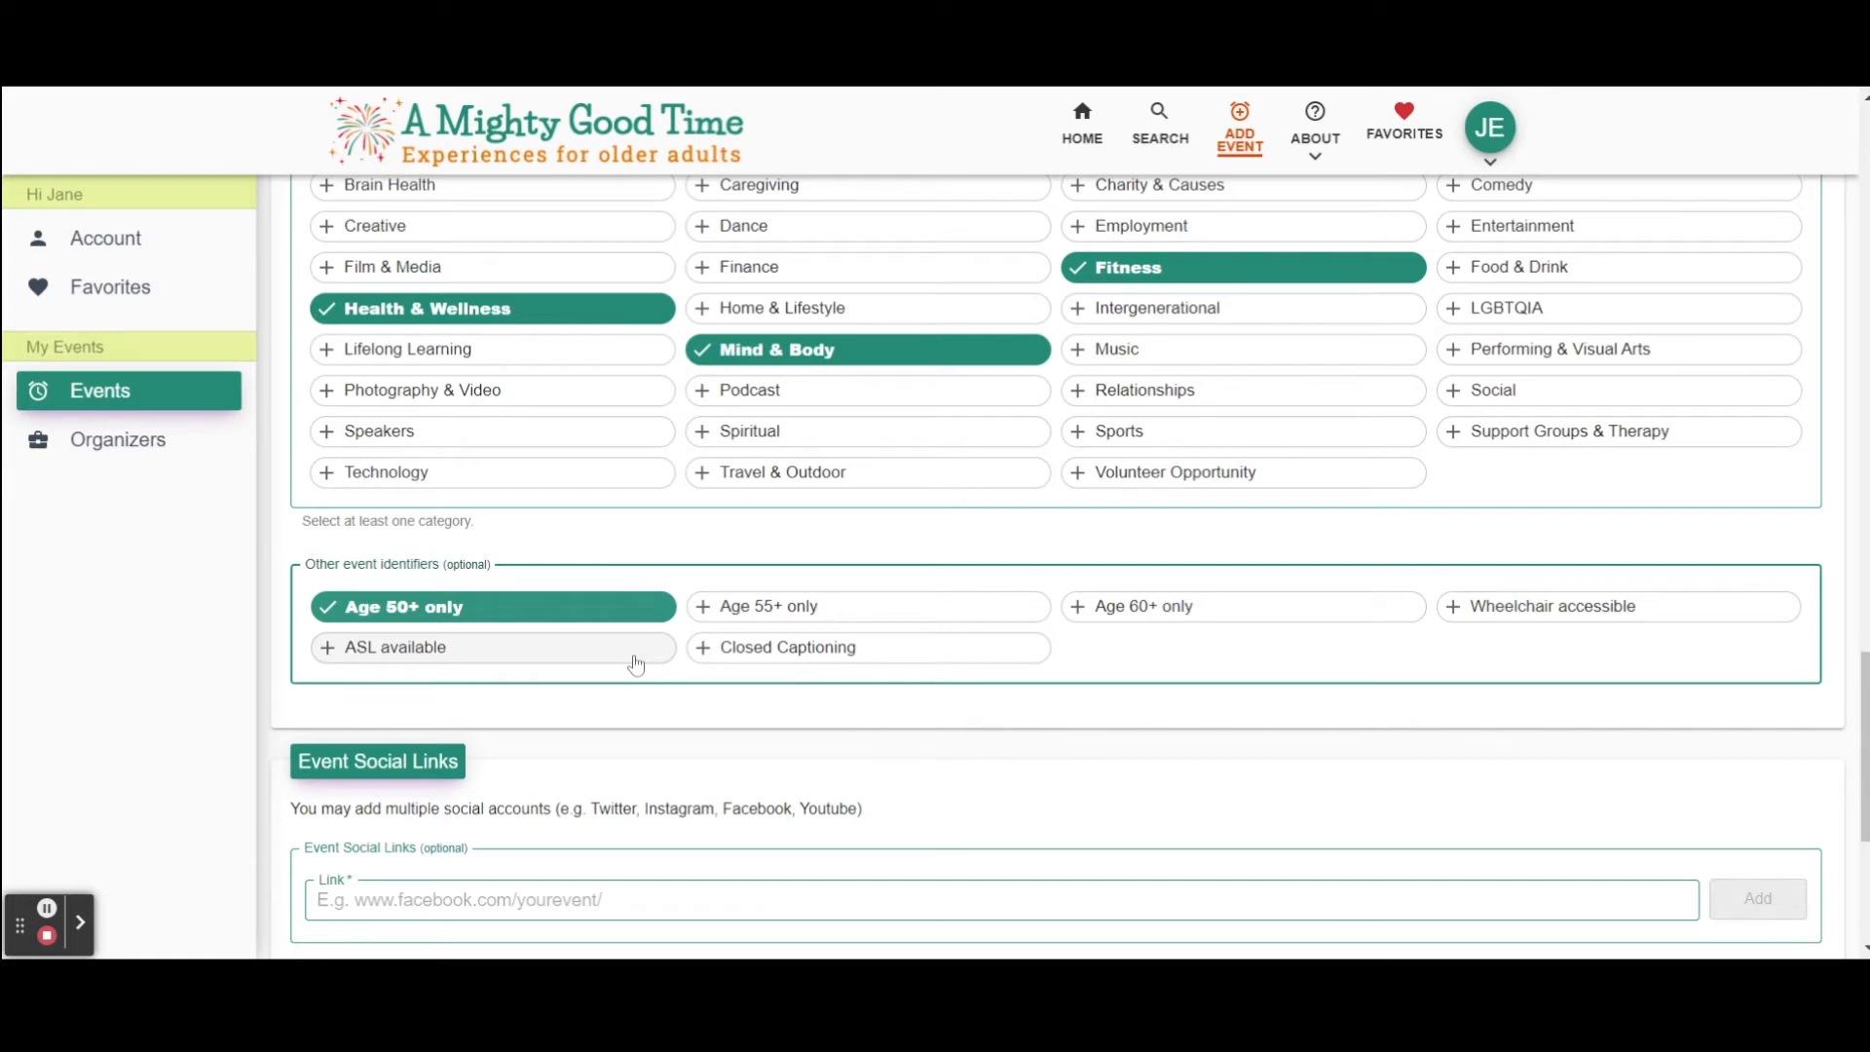
pyautogui.scroll(-1, 915, 837)
pyautogui.scroll(-2, 944, 861)
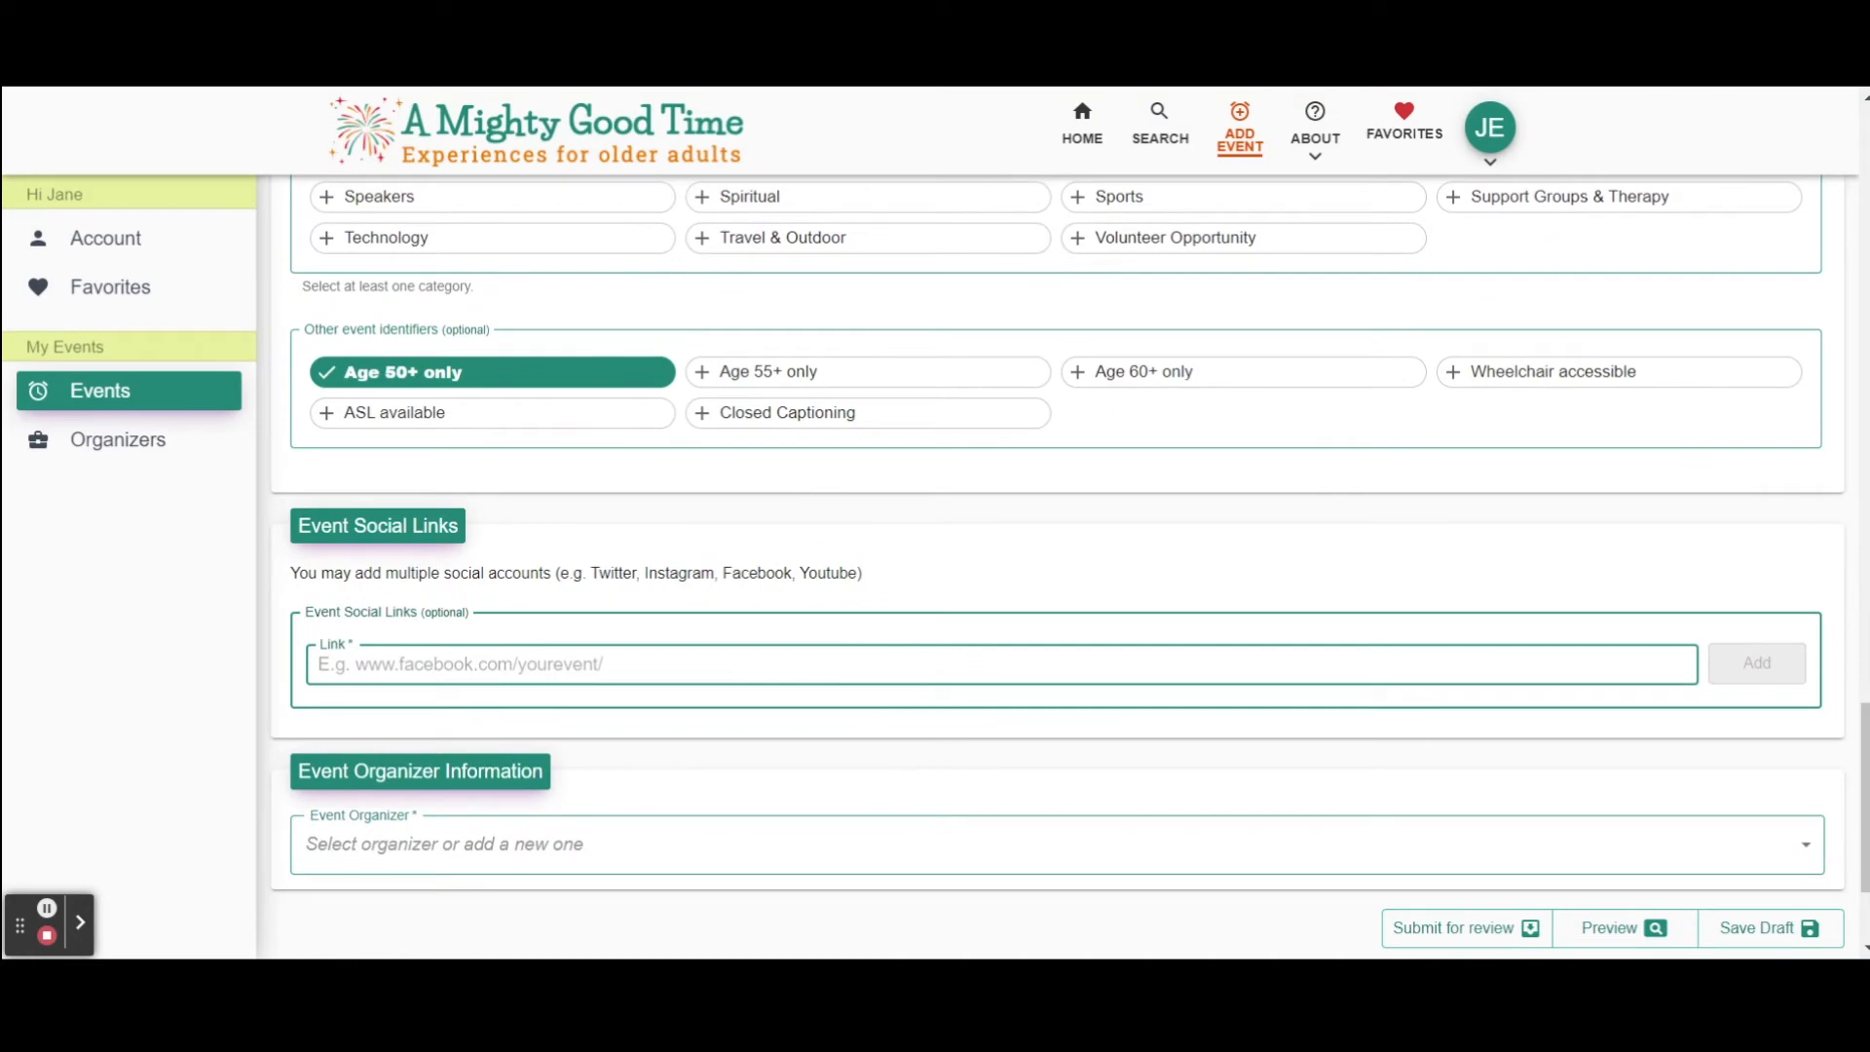
pyautogui.write('w')
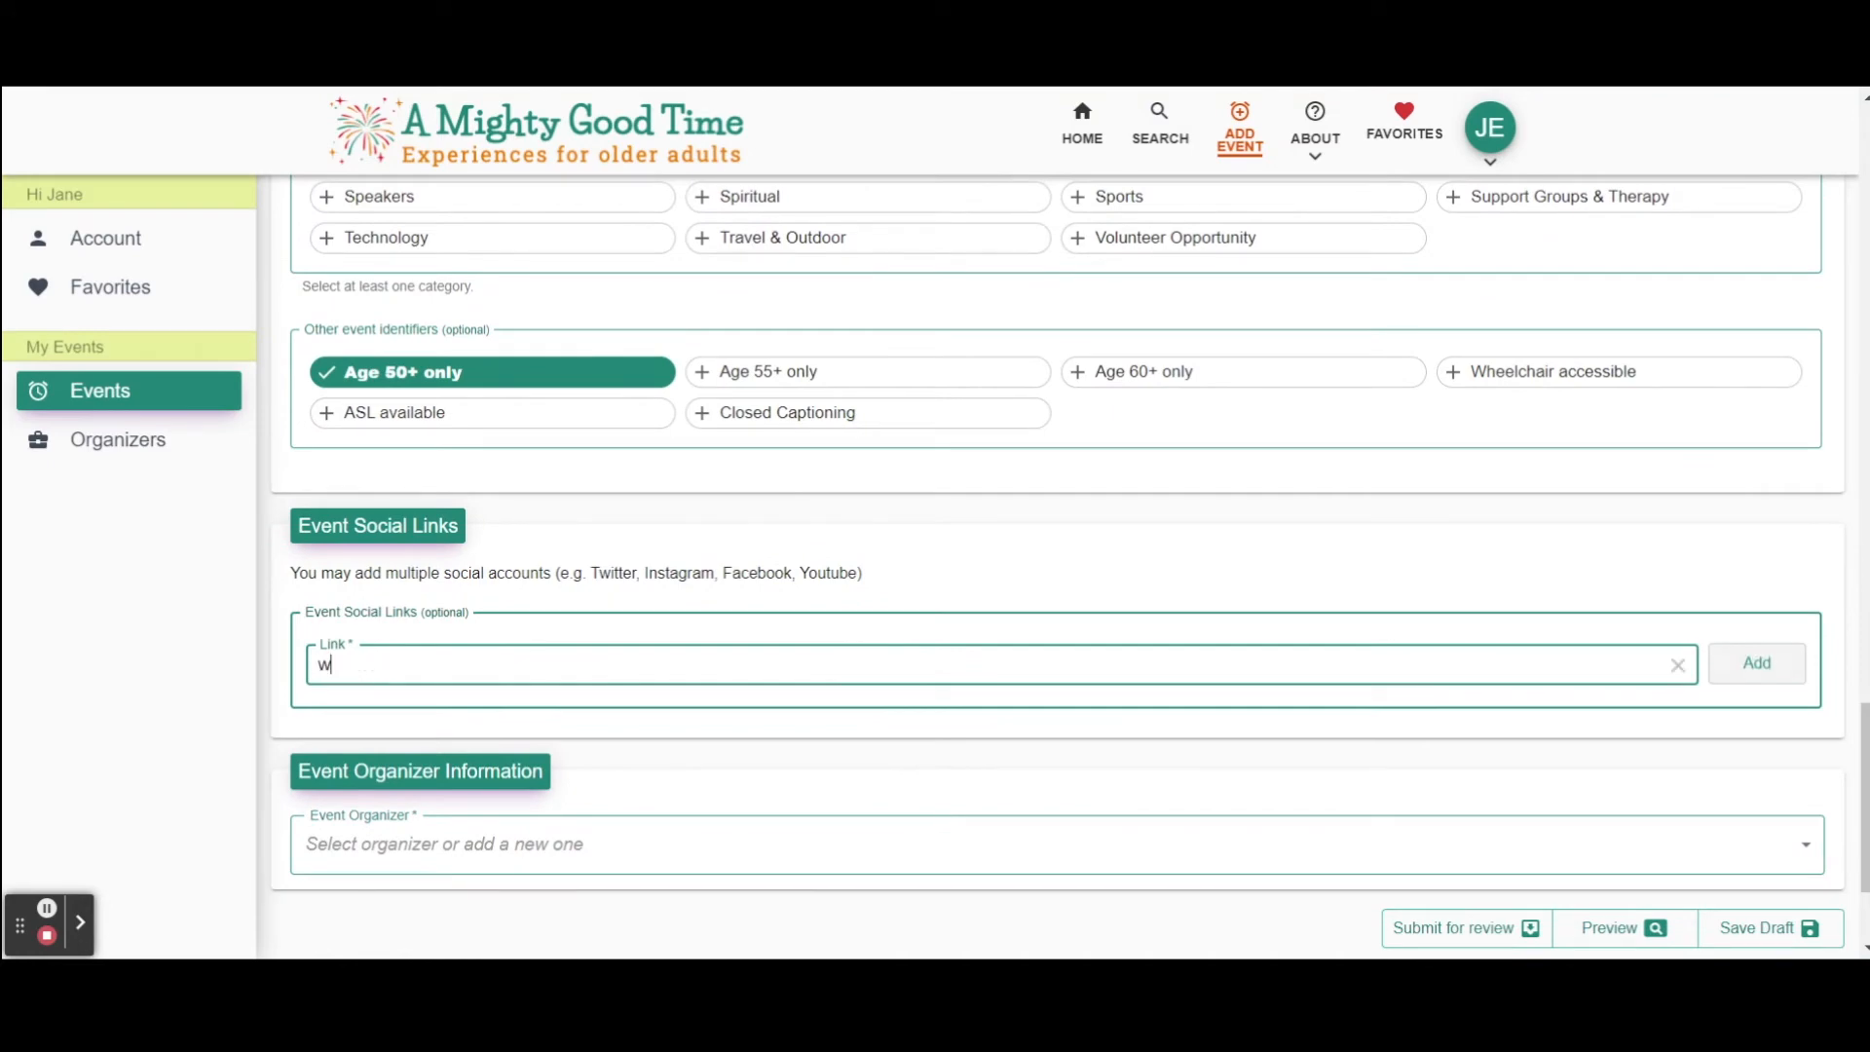
pyautogui.write('ww.faceboo')
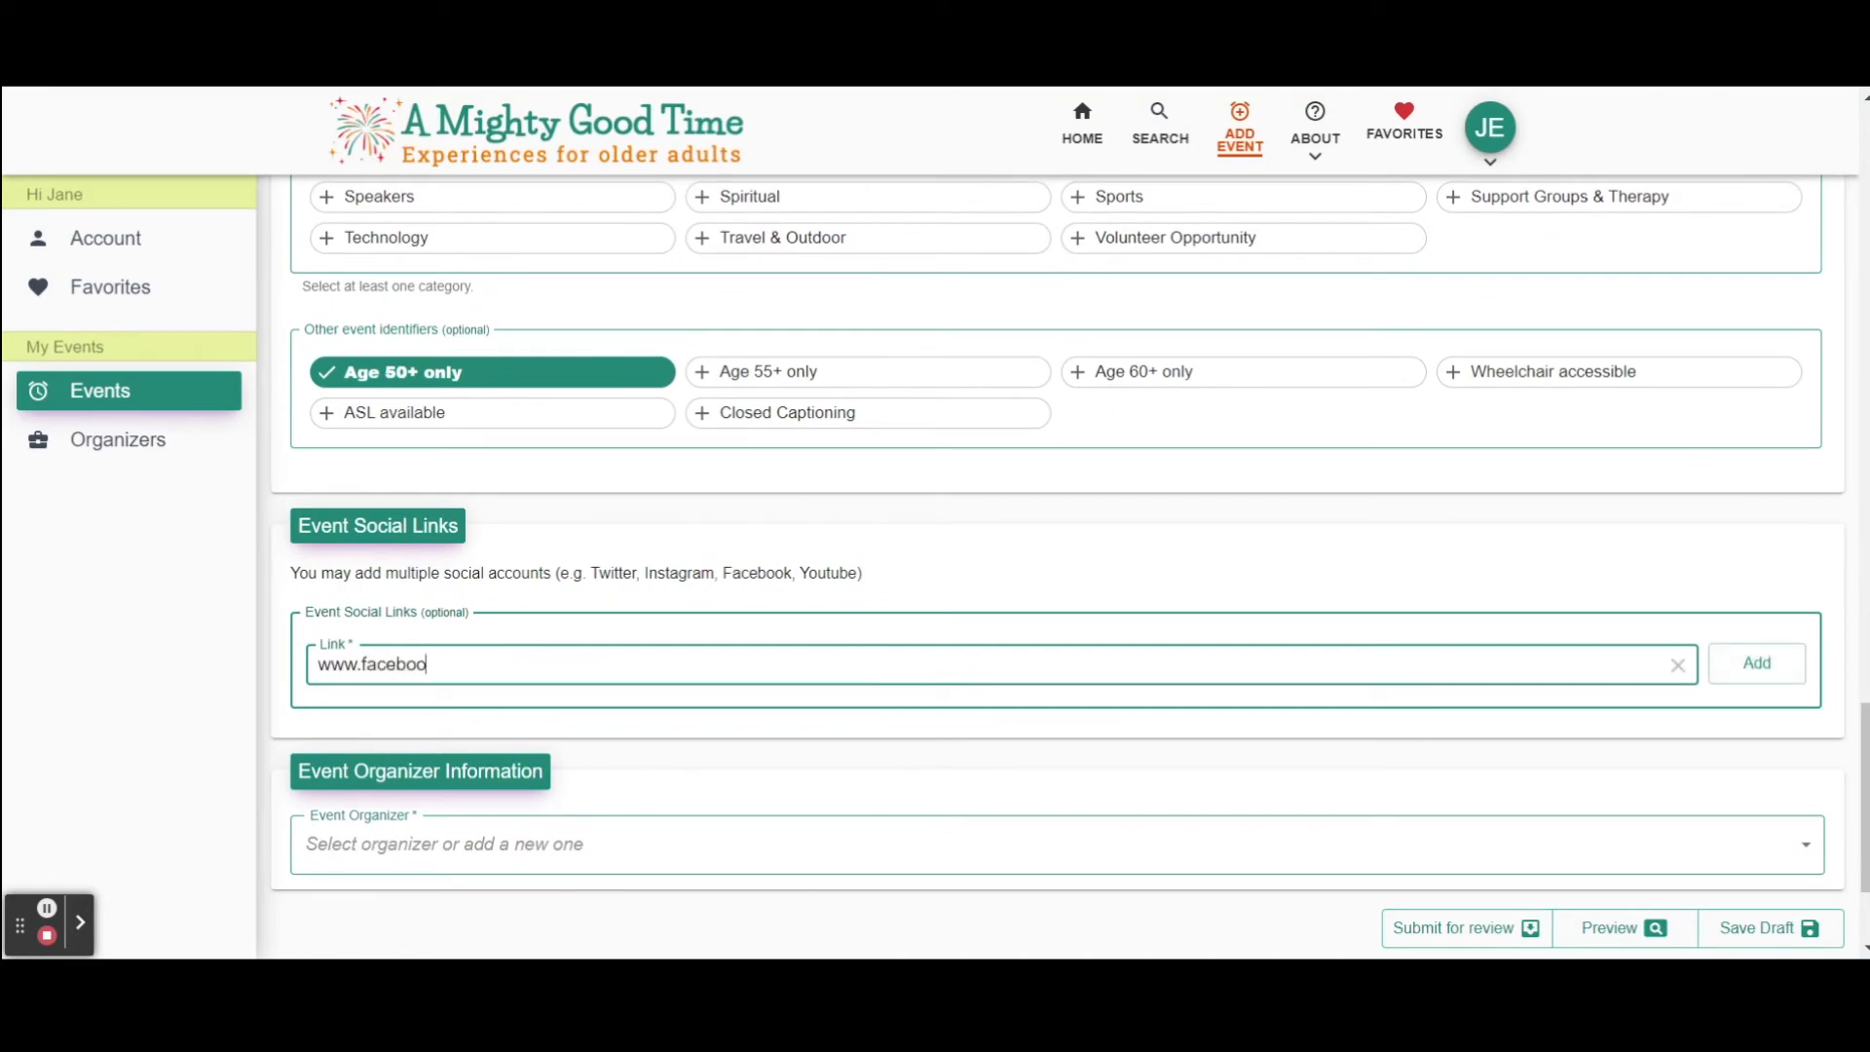
pyautogui.write('k.com/myevent')
pyautogui.click(1743, 669)
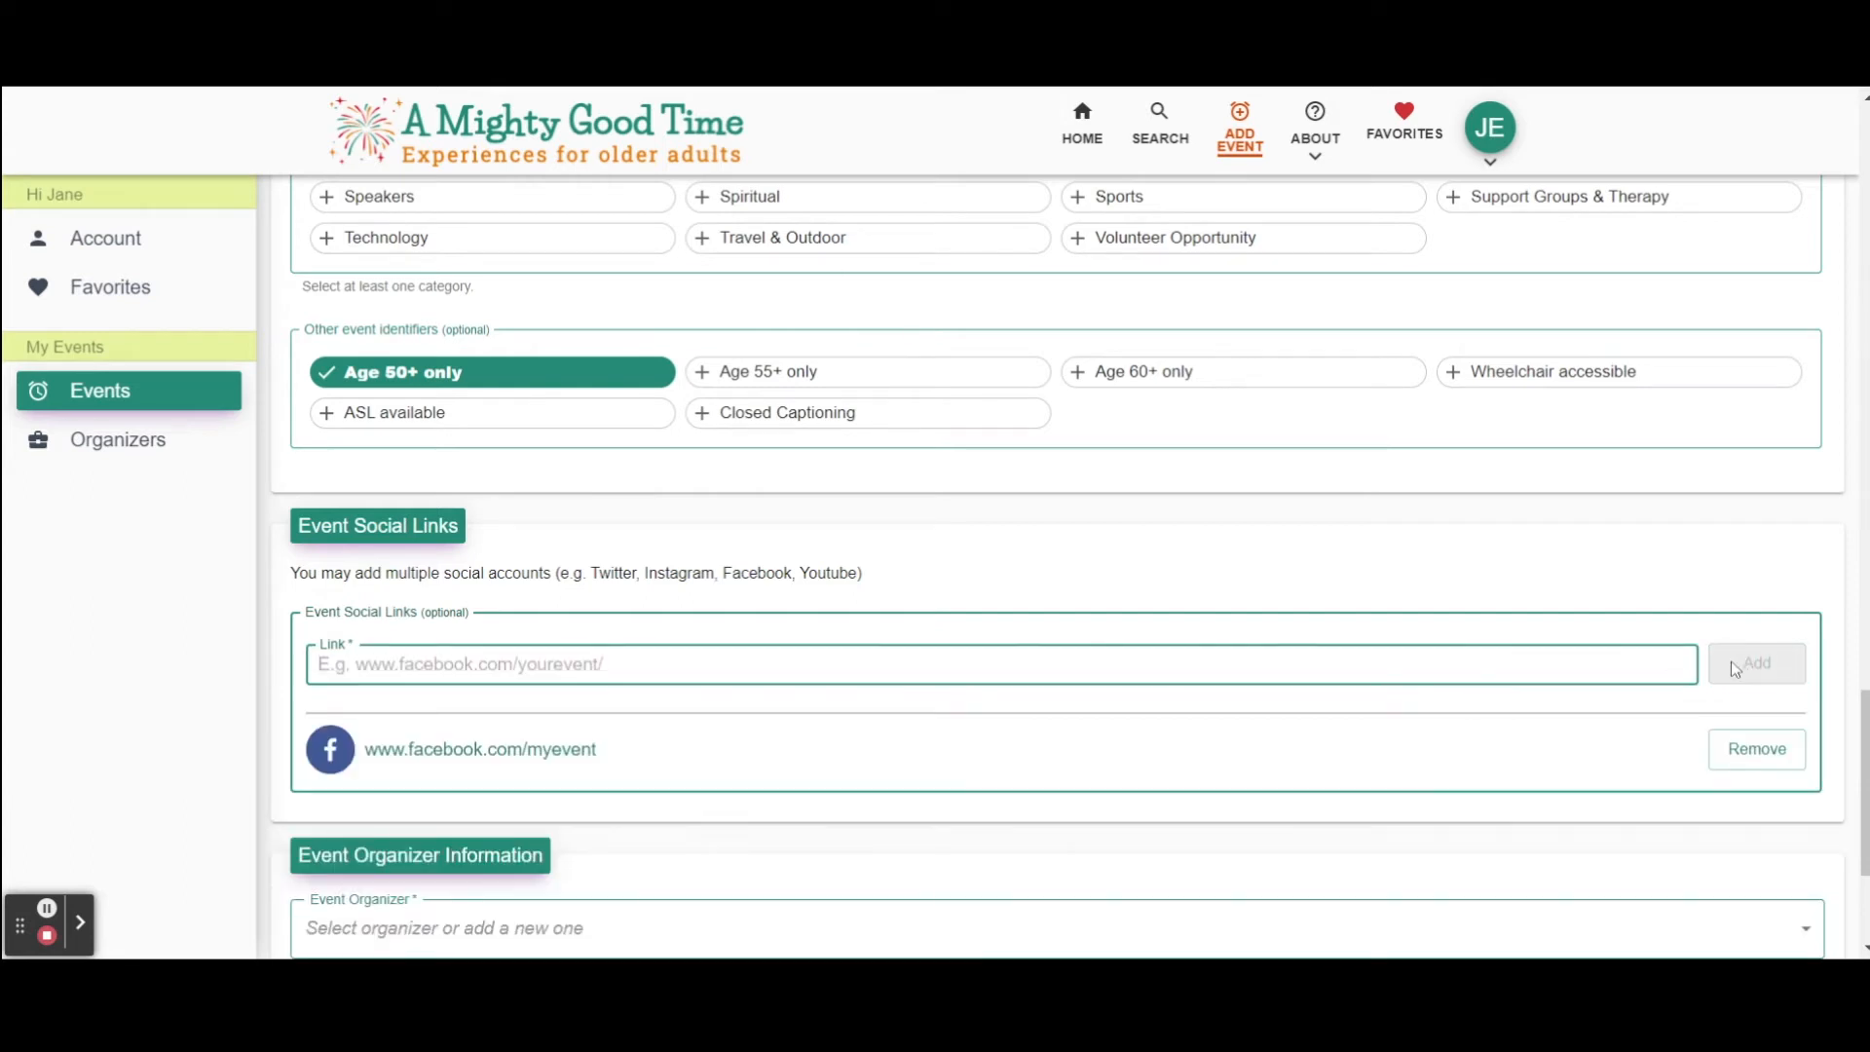
# - Start a new event organizer named "Yoga With Abby" and upload the golden meditating-figure logo for it
pyautogui.scroll(-2, 1363, 808)
pyautogui.scroll(-2, 1341, 822)
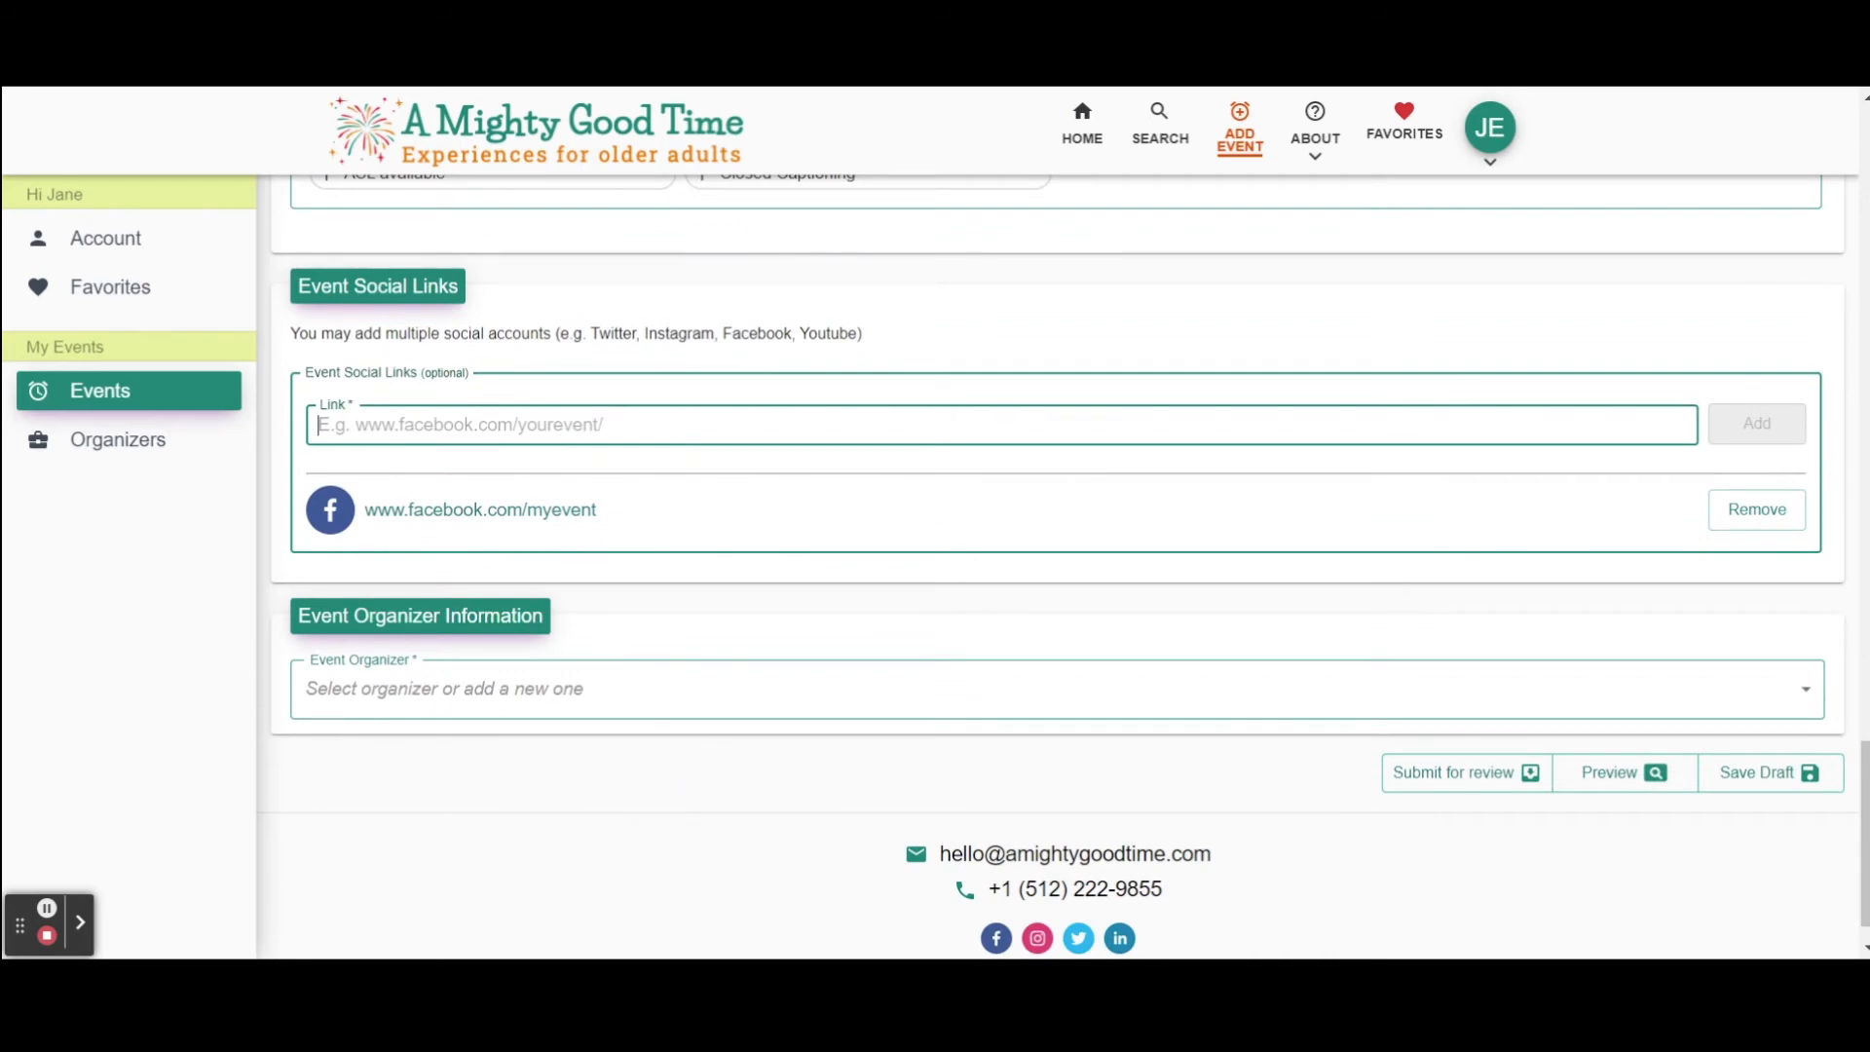
pyautogui.click(603, 702)
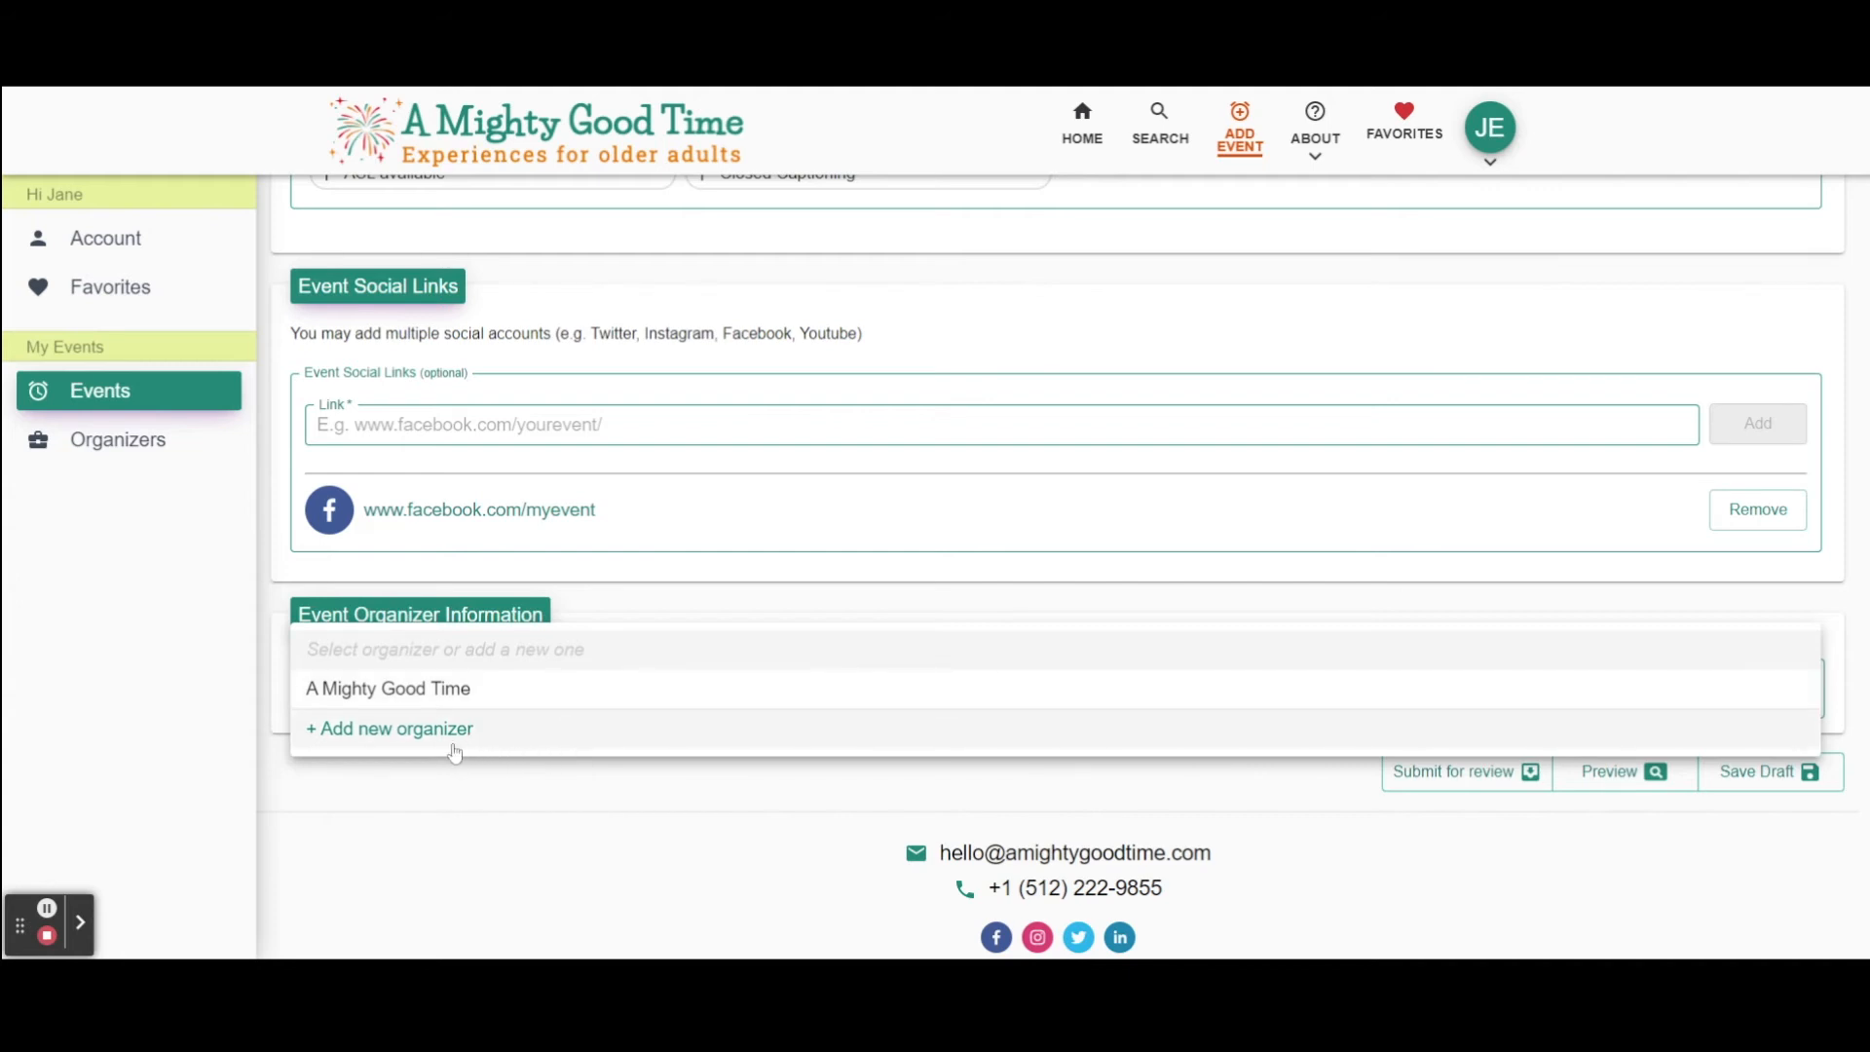
pyautogui.click(439, 745)
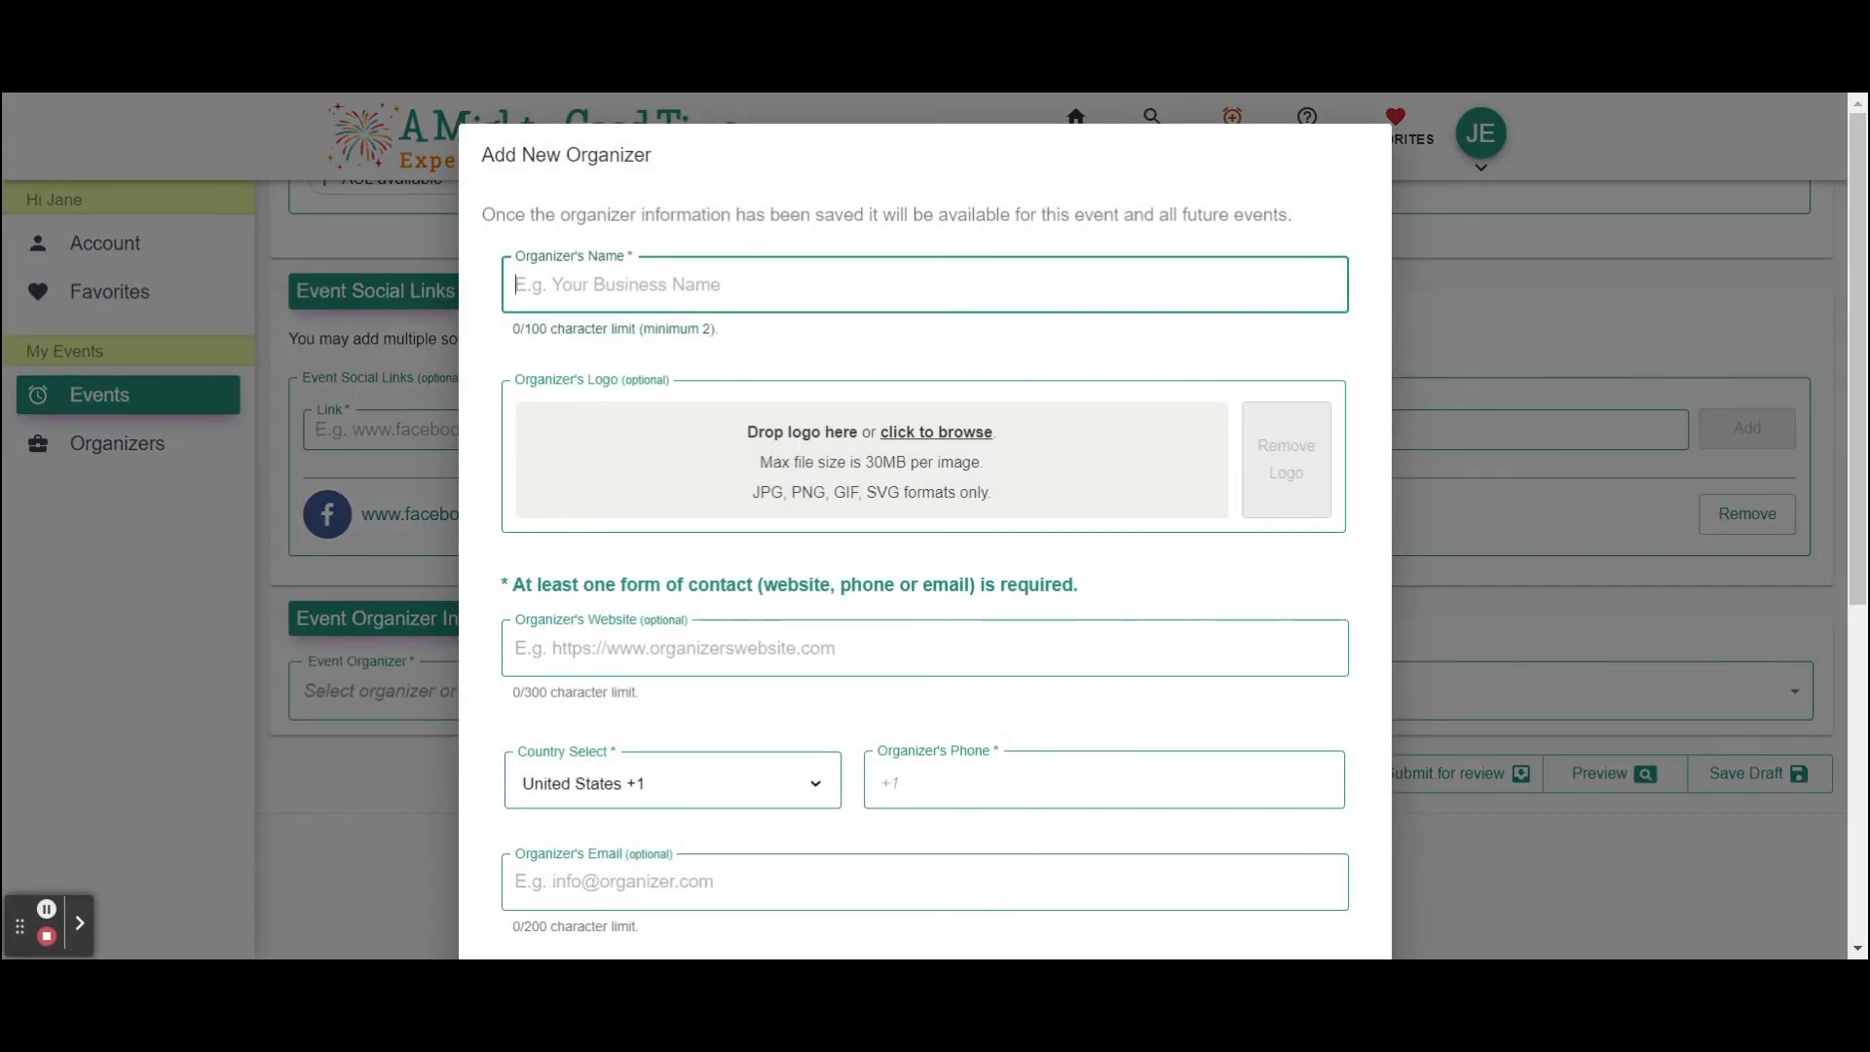
pyautogui.write('Yoga')
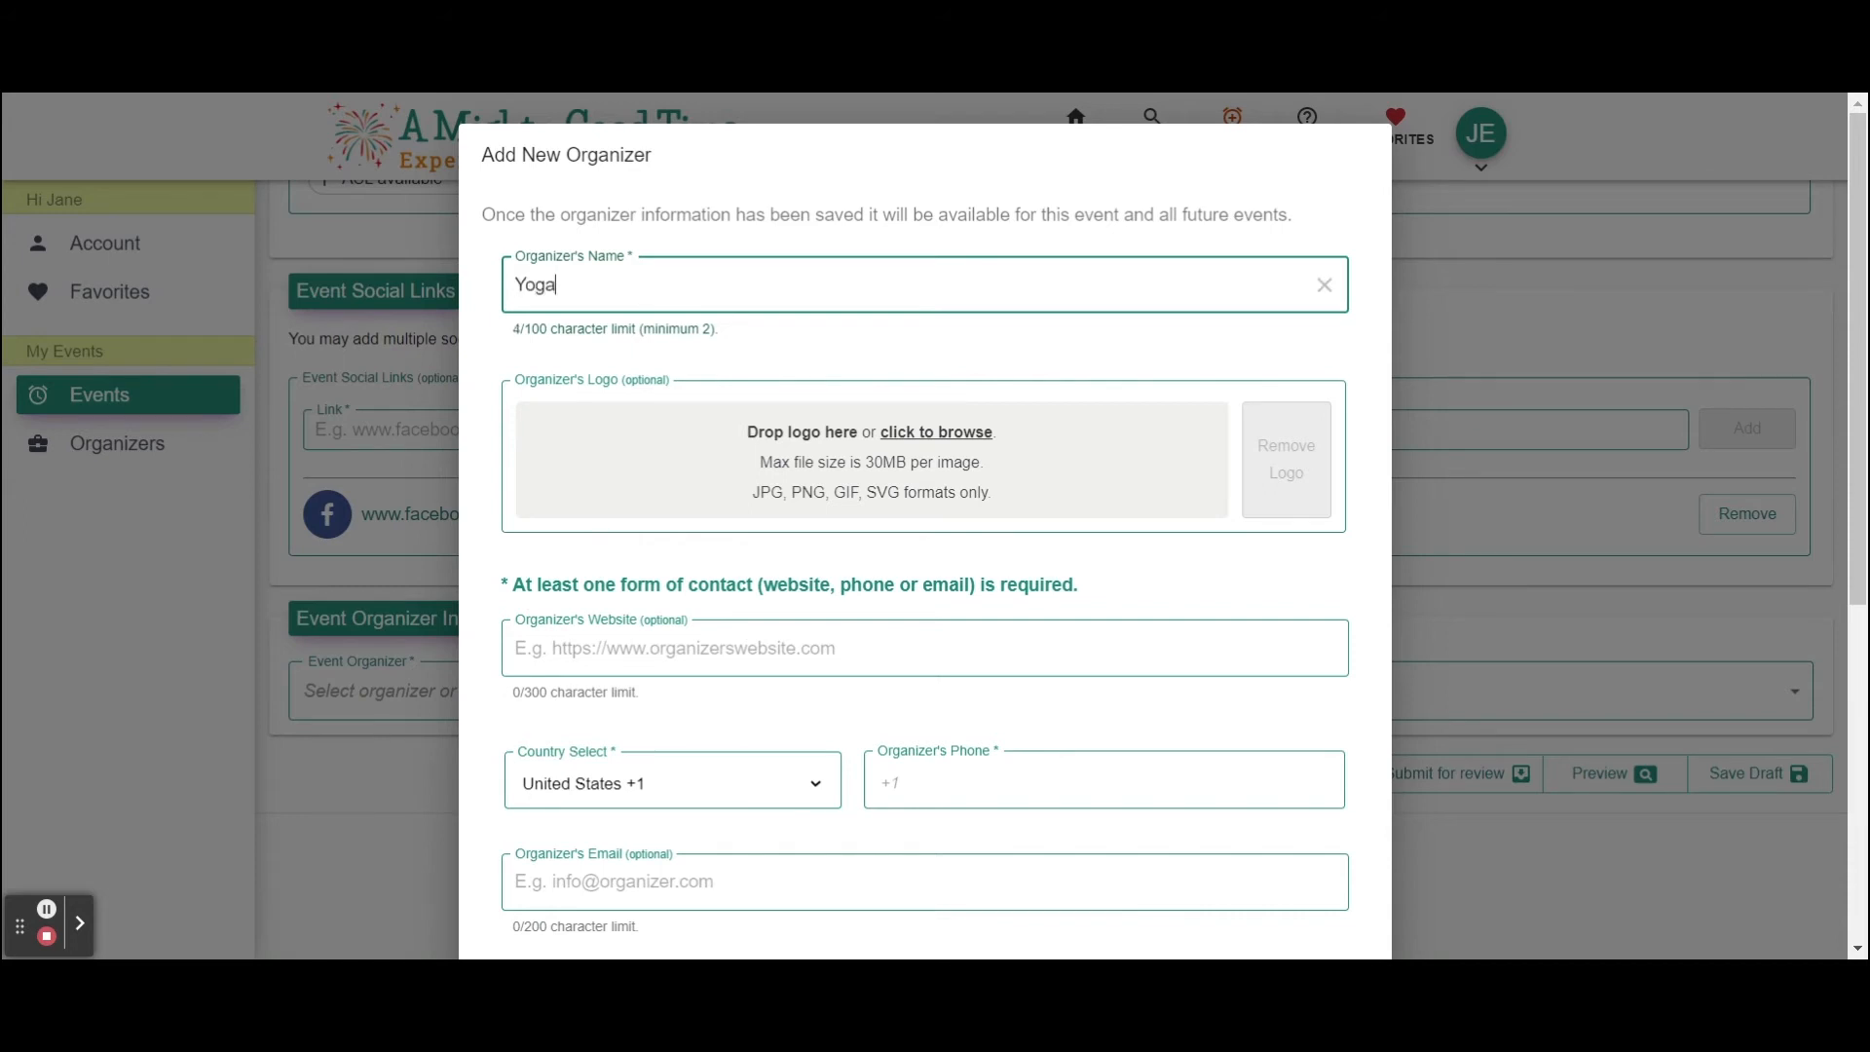
pyautogui.write(' With Abby')
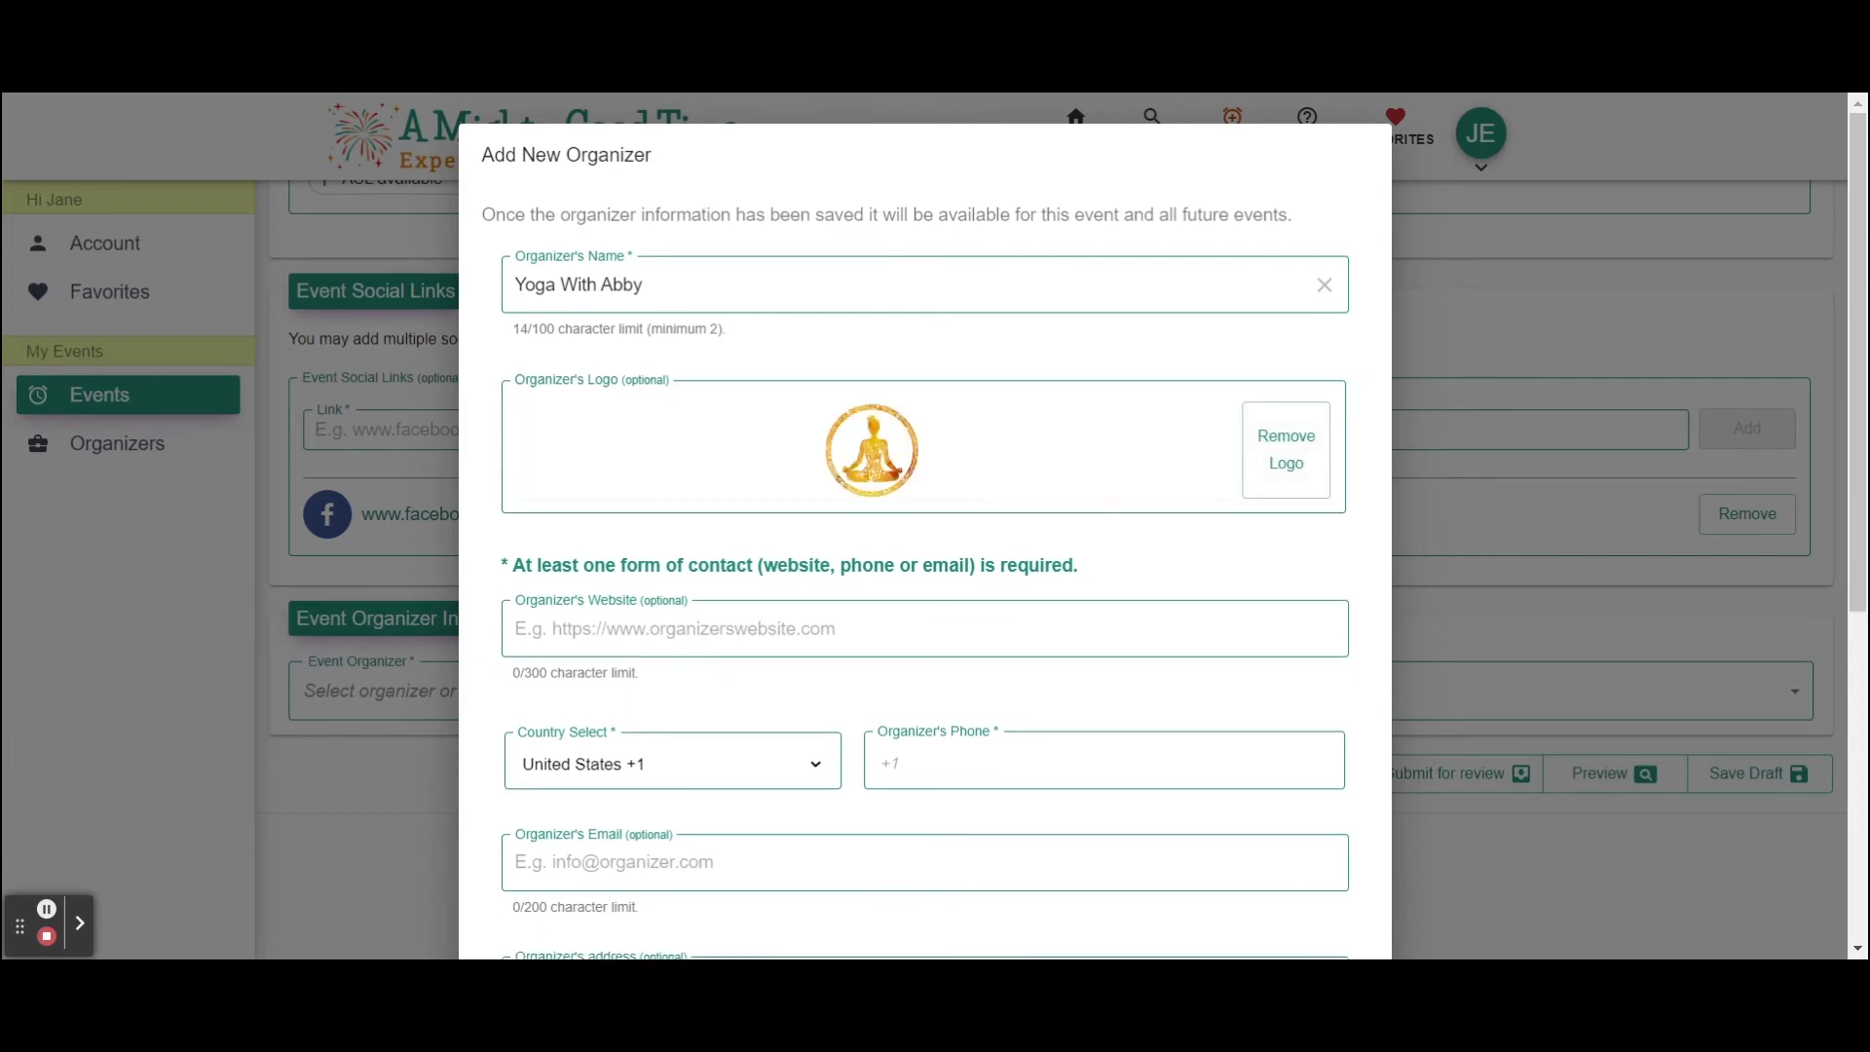
pyautogui.click(1168, 631)
pyautogui.write('www.mywebsite.com')
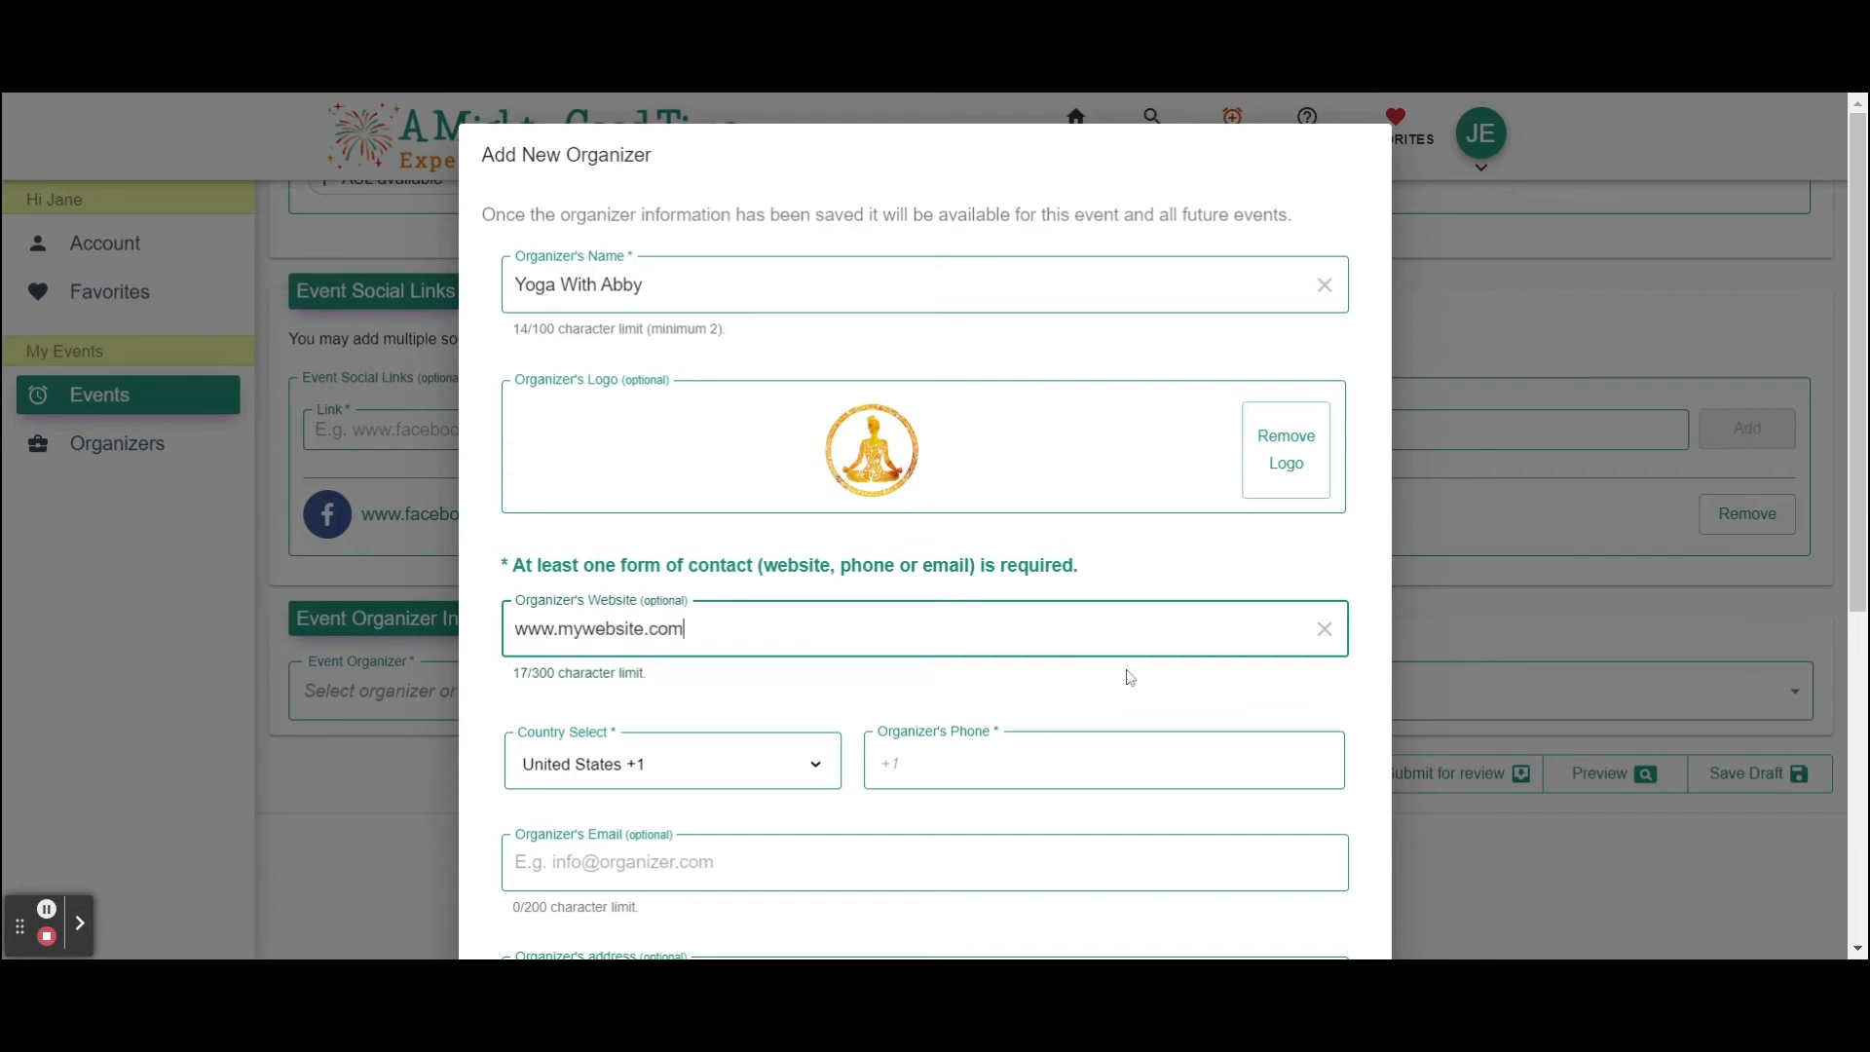
pyautogui.click(1120, 762)
pyautogui.write('512 555 5555')
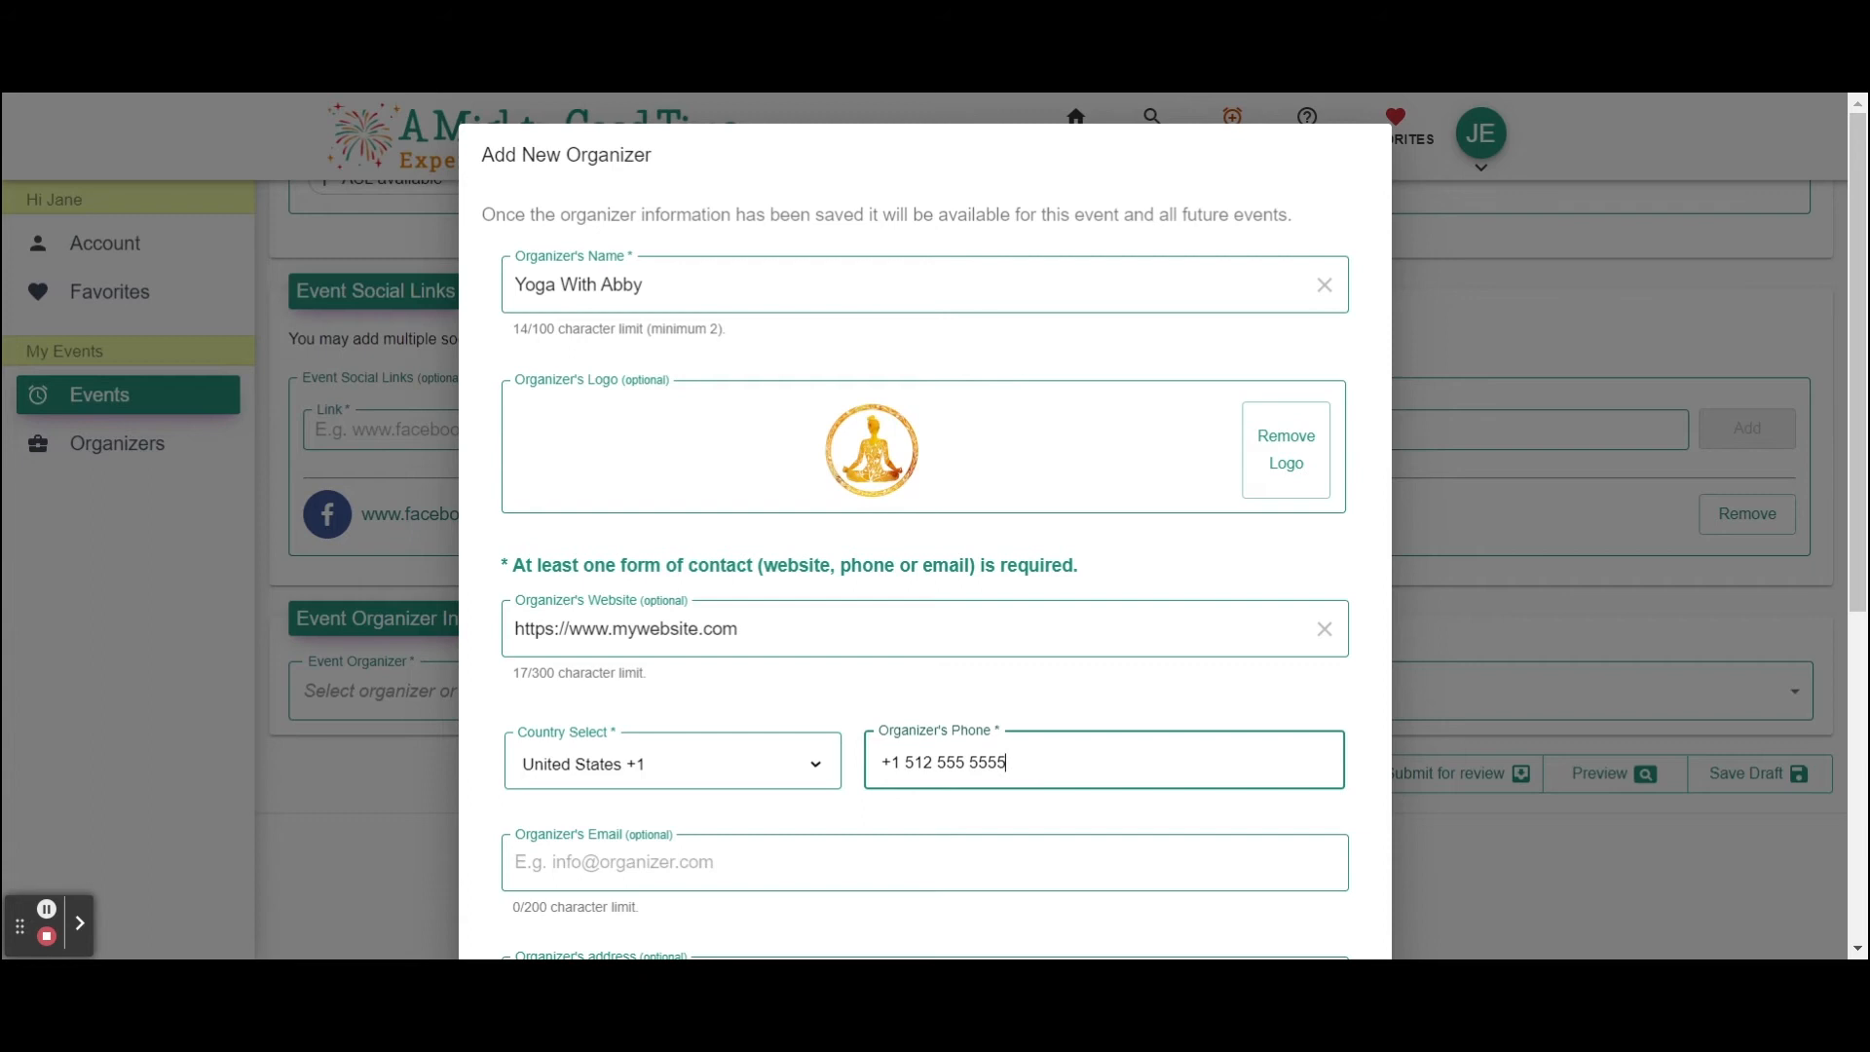
pyautogui.scroll(-3, 924, 525)
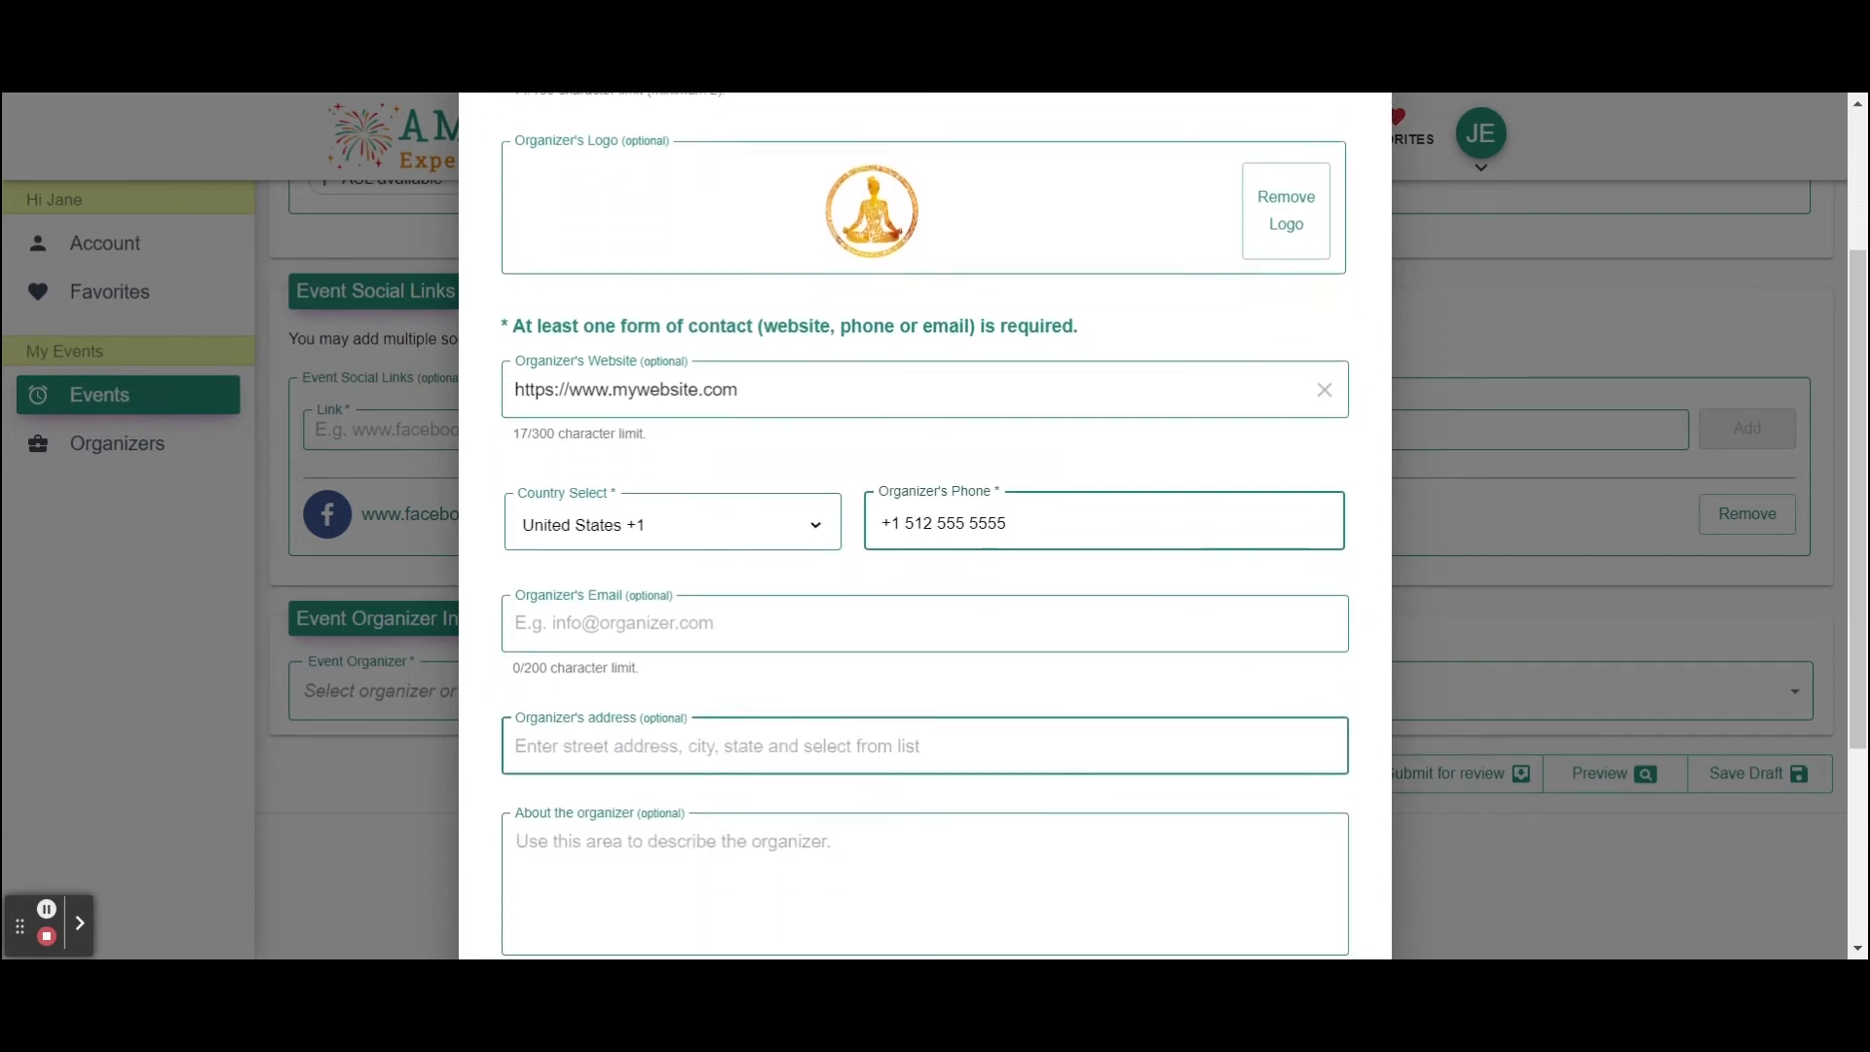
pyautogui.click(830, 587)
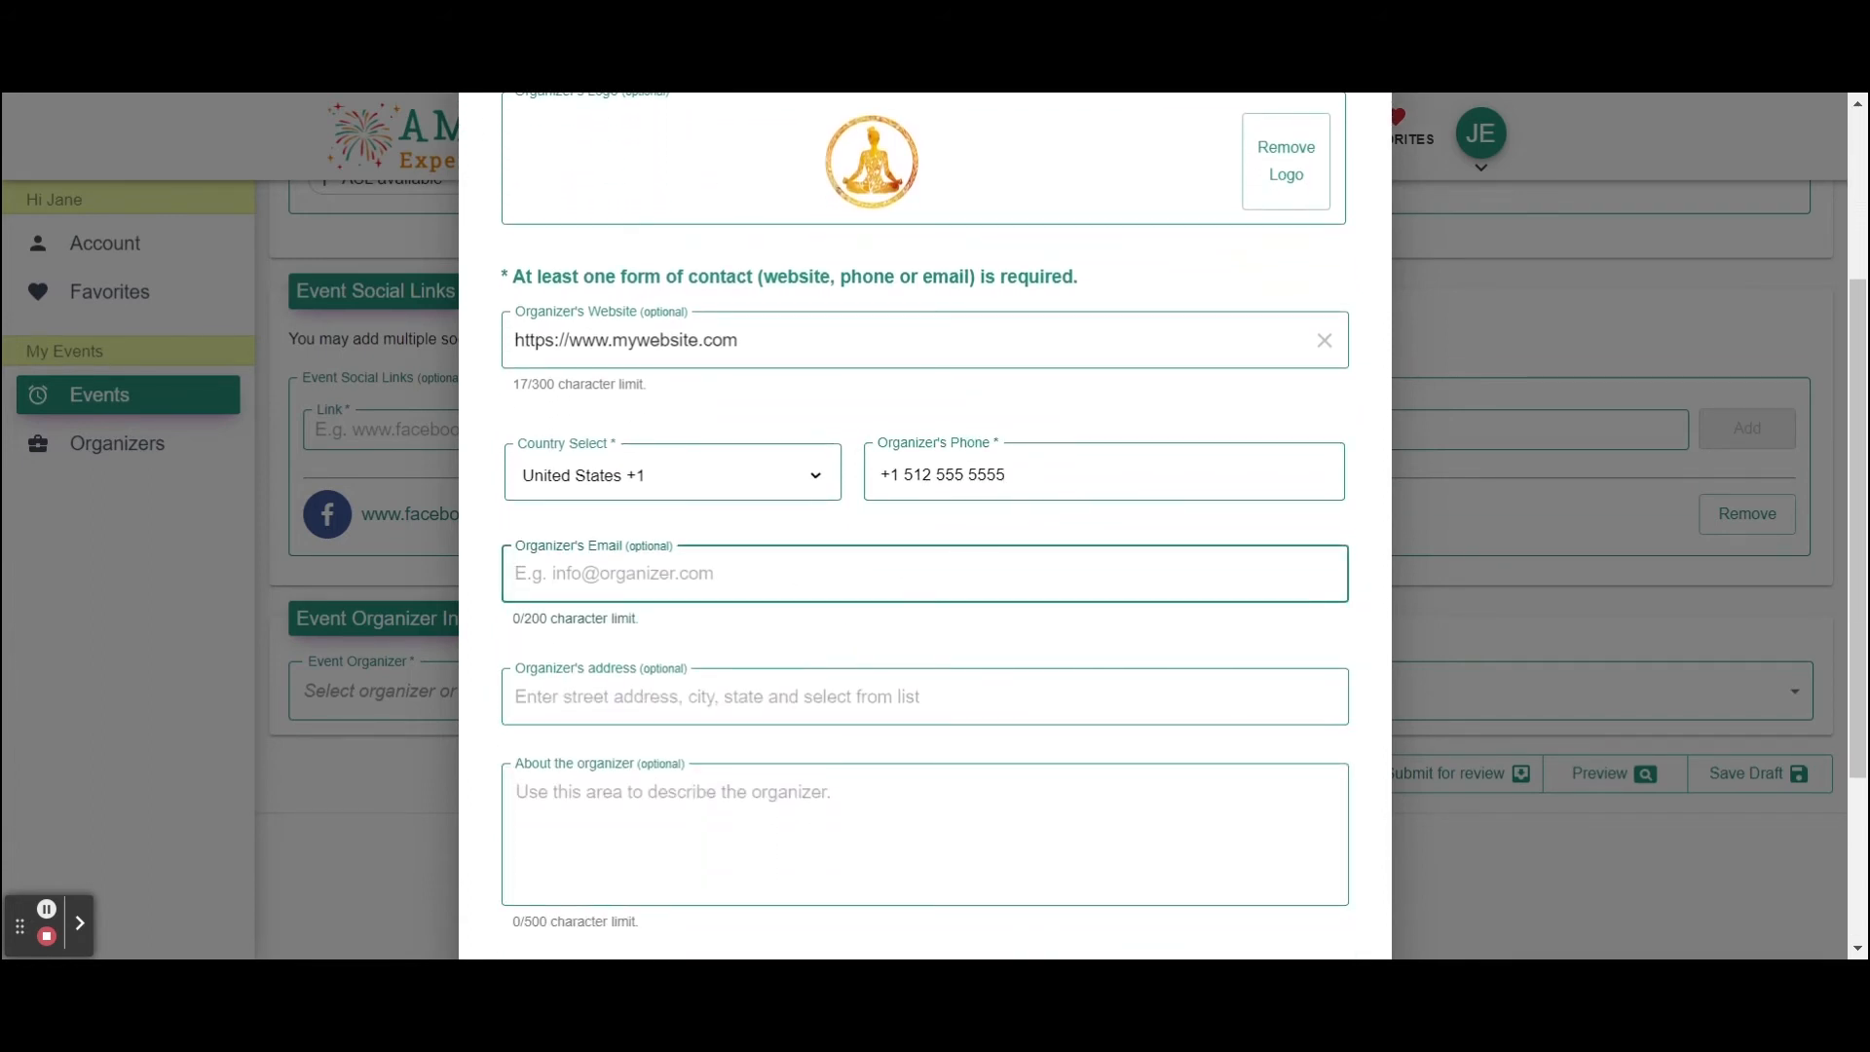
pyautogui.write('abby@myweb')
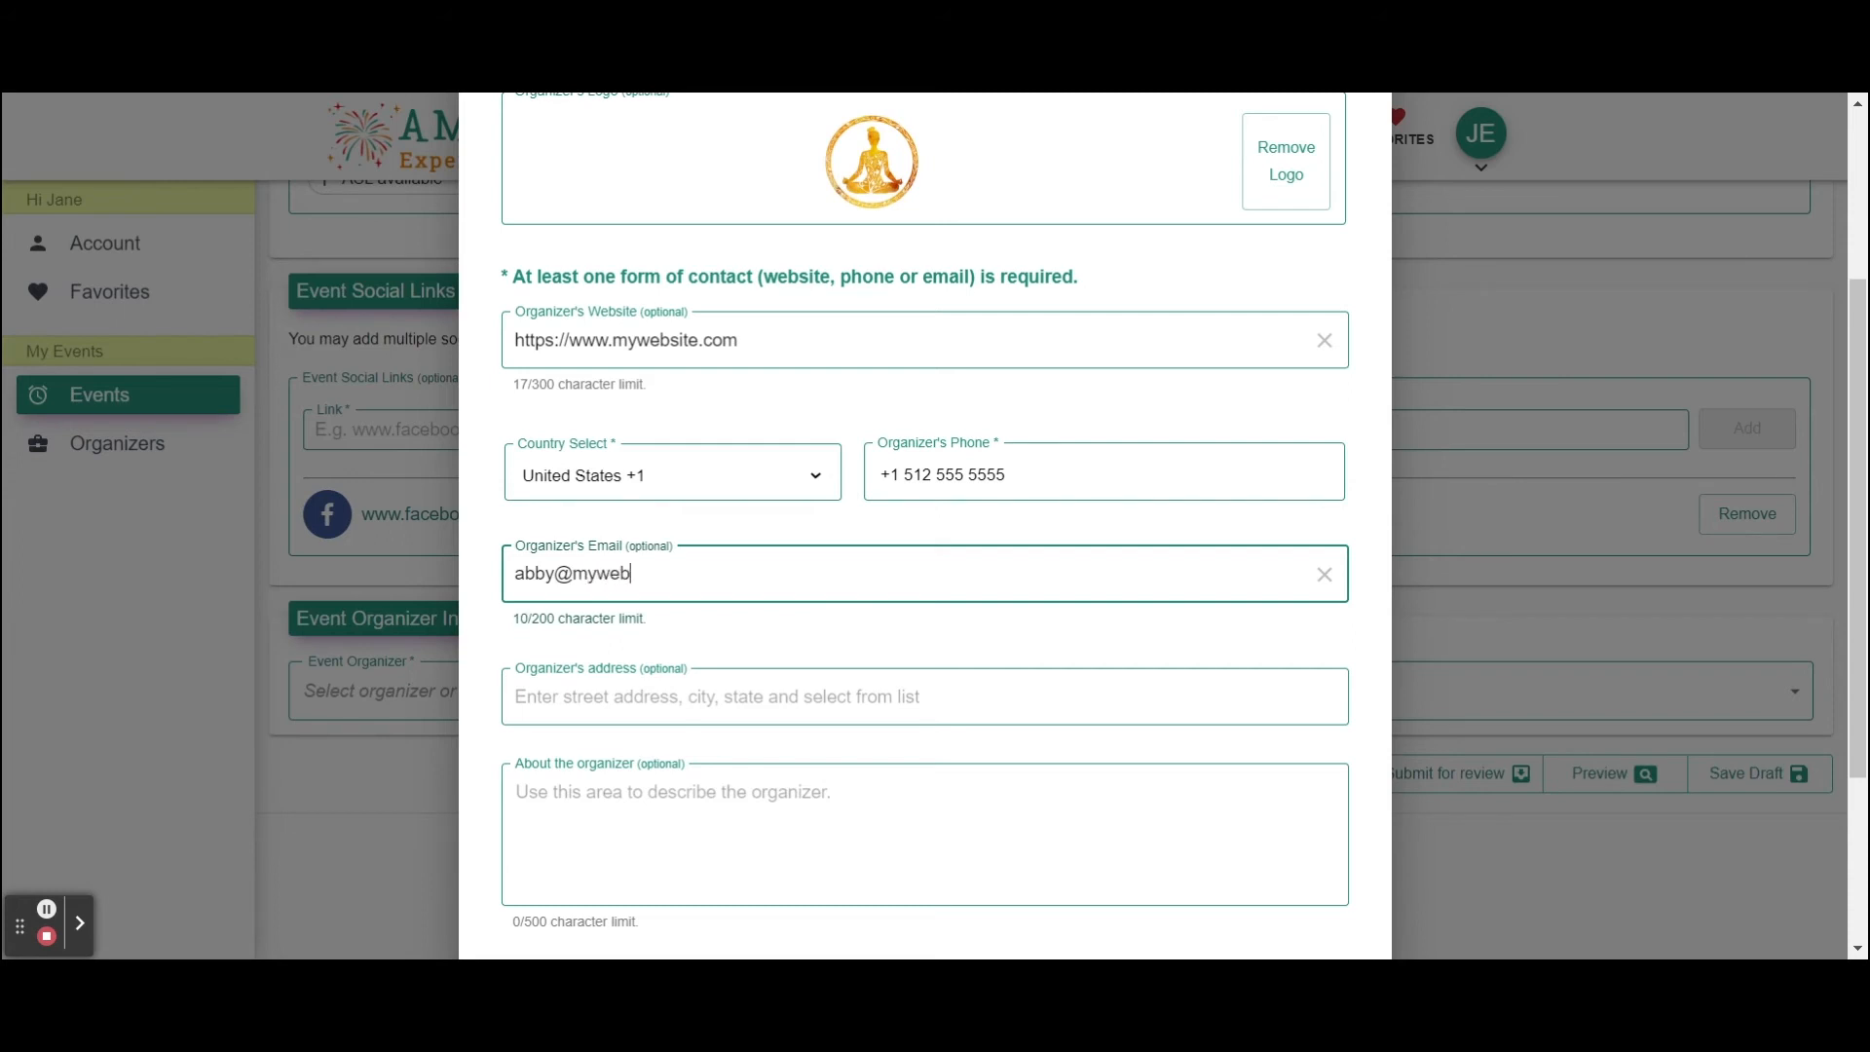
pyautogui.write('site.com')
# - Fill in the organizer description with the prepared paragraph about the instructor's certification, yoga teaching since 2010, Austin studio and virtual classes
pyautogui.scroll(-3, 925, 526)
pyautogui.scroll(-1, 925, 596)
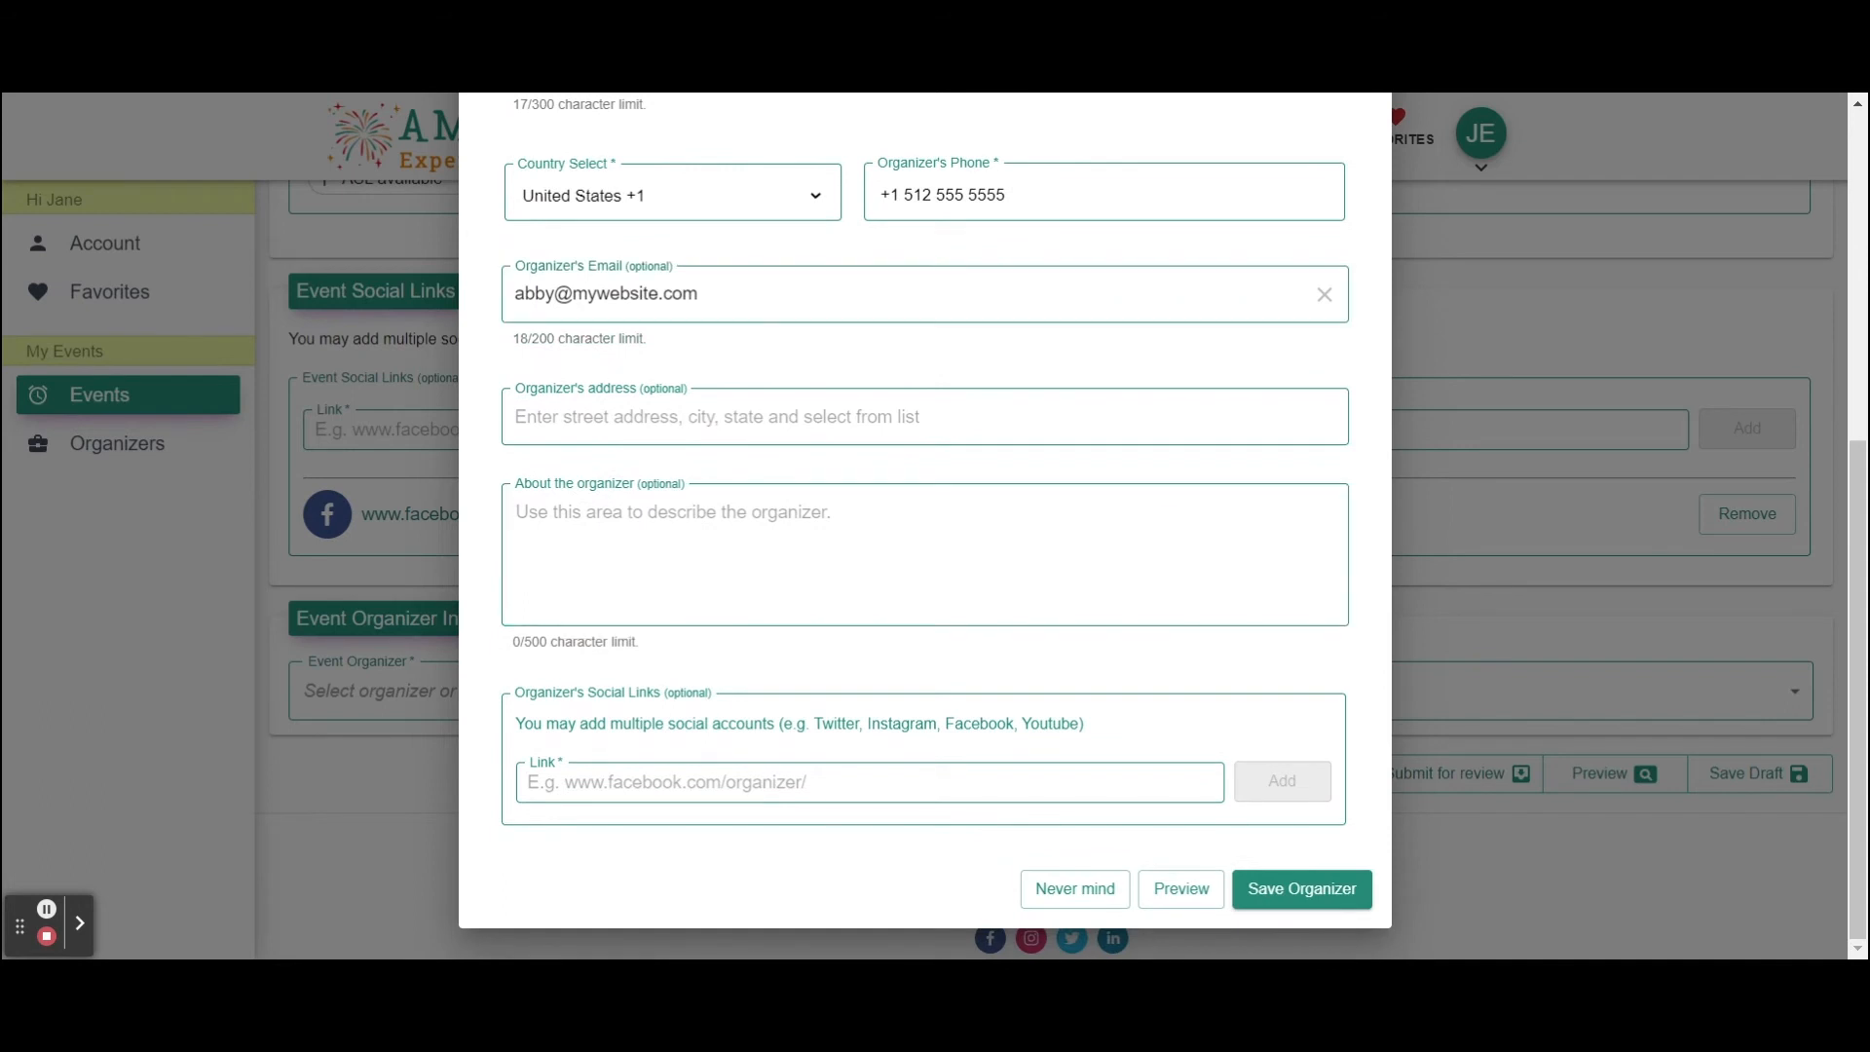
pyautogui.click(701, 294)
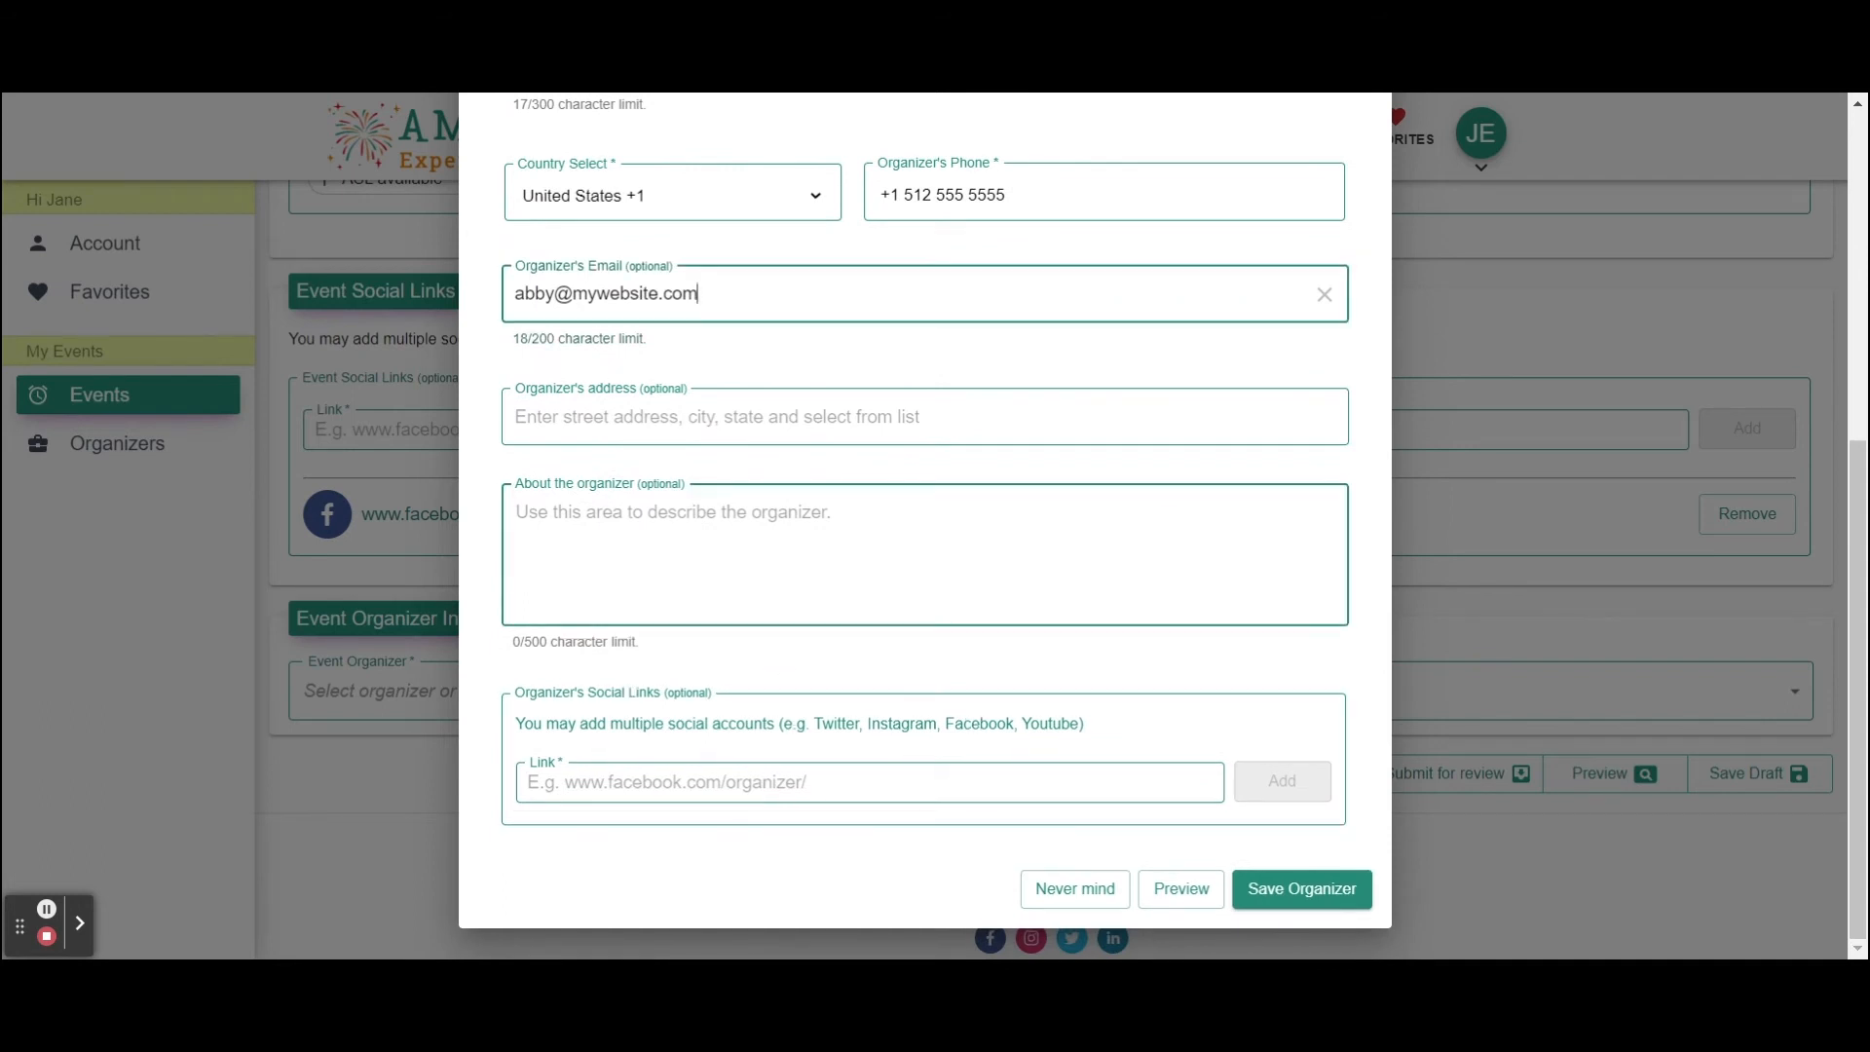
pyautogui.click(763, 513)
pyautogui.write('Abby is a certified health and nutrition coach and has been teaching yoga since 2010. Through her training, she has worked with people of all ages but specializes in working with older adults and adaptive yoga techniques. Her yoga studio is based in Austin, TX but she teaches a variety of virtual fitness classes around the world for anyone to attend.')
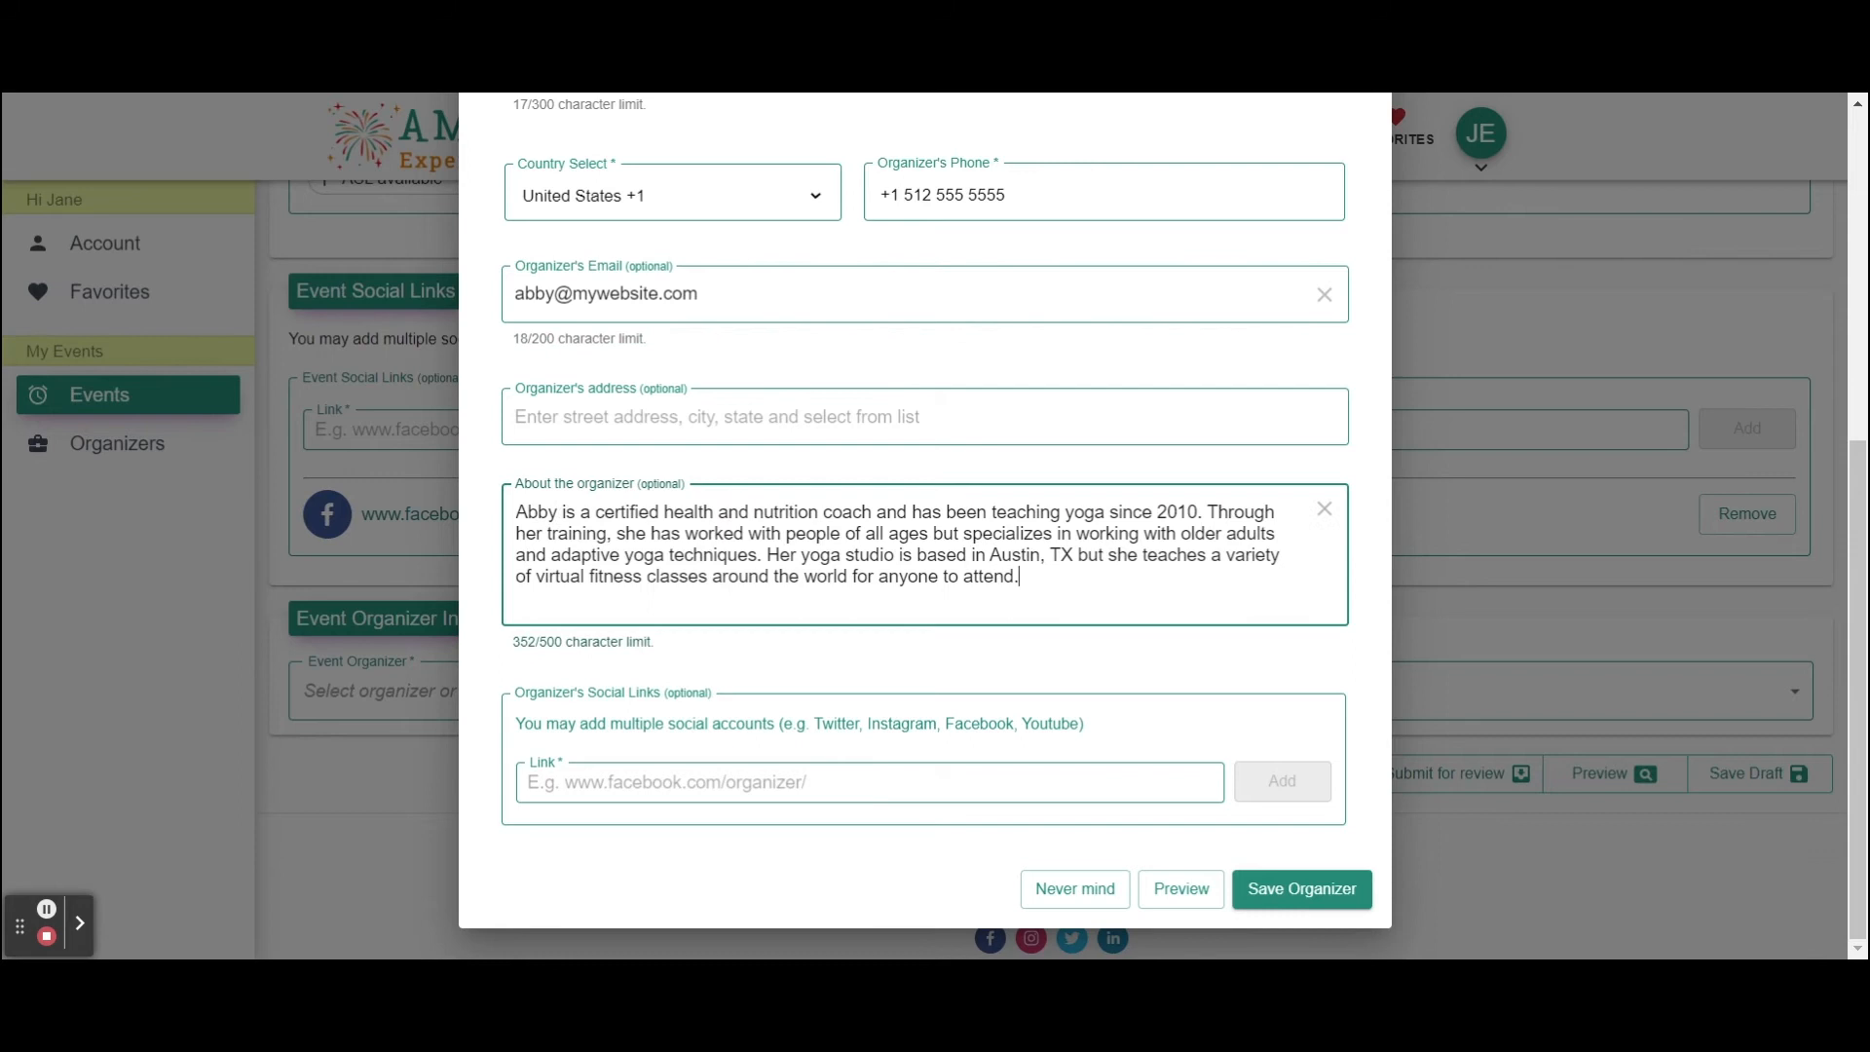
pyautogui.click(874, 782)
pyautogui.write('www')
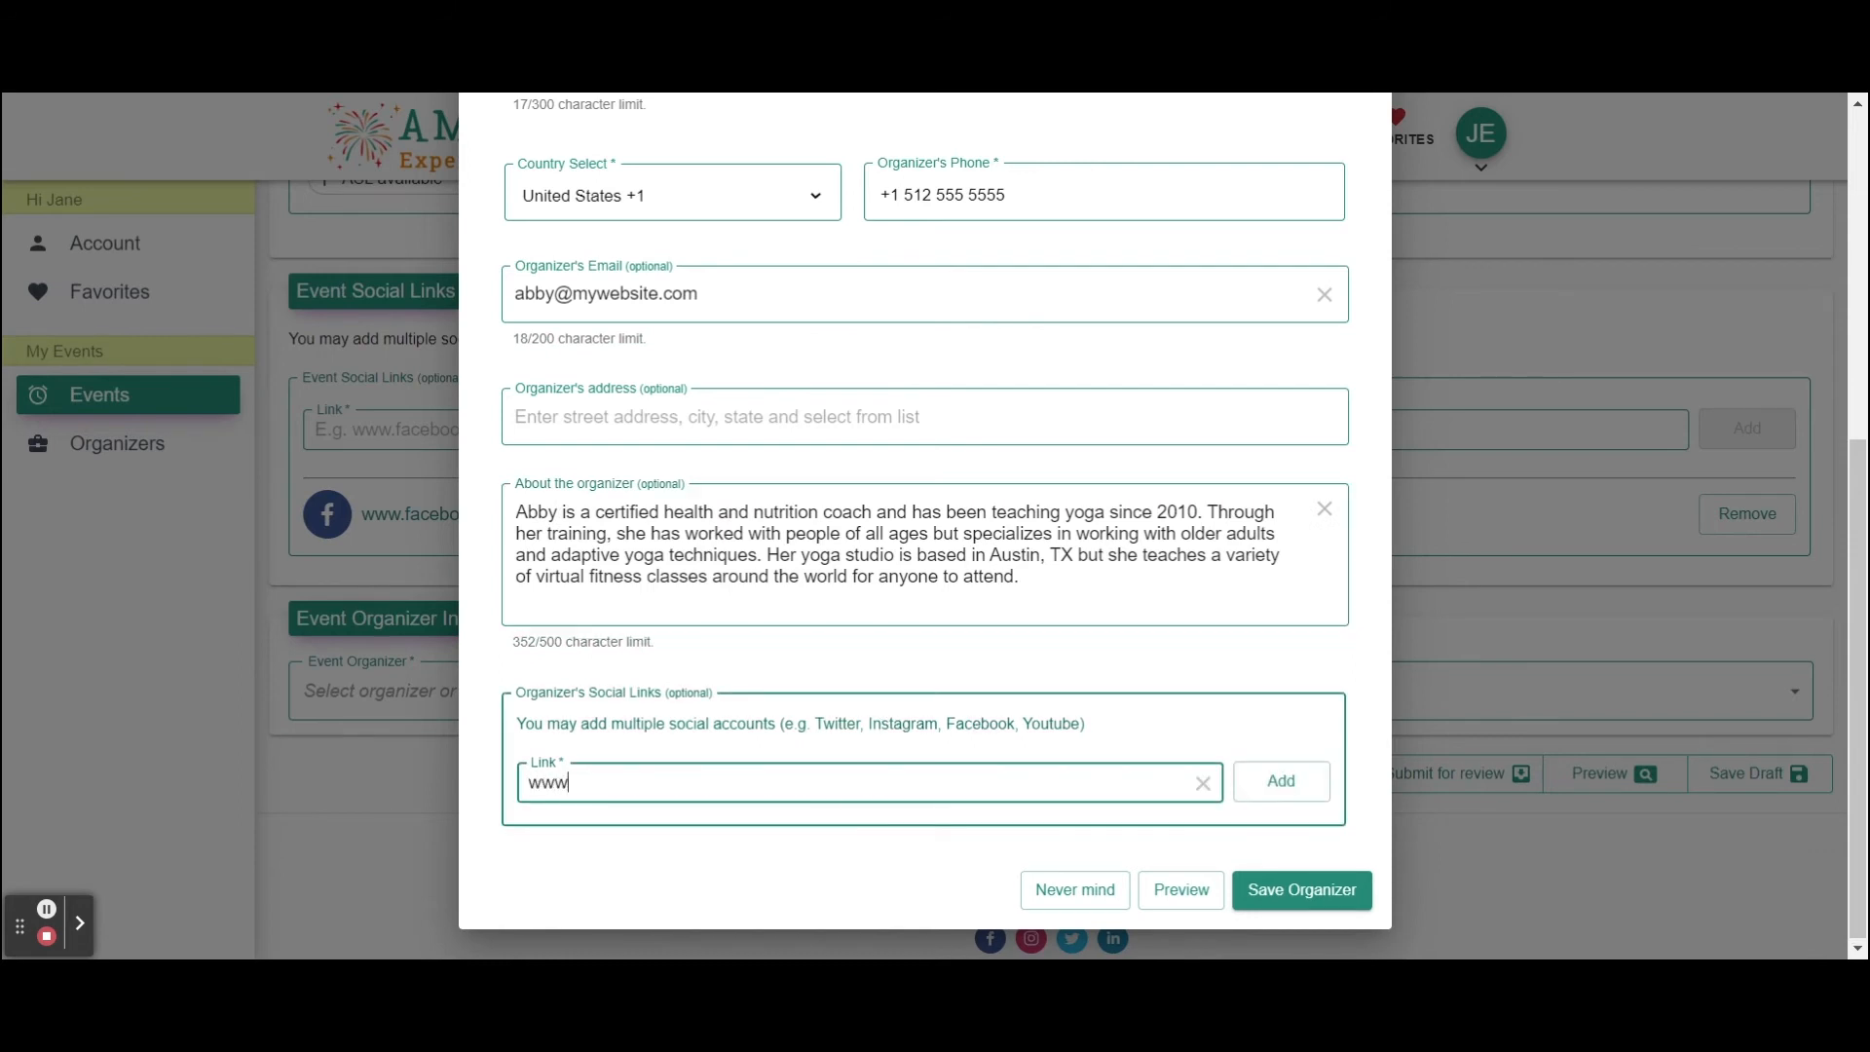
pyautogui.write('.facebook.com/mypage')
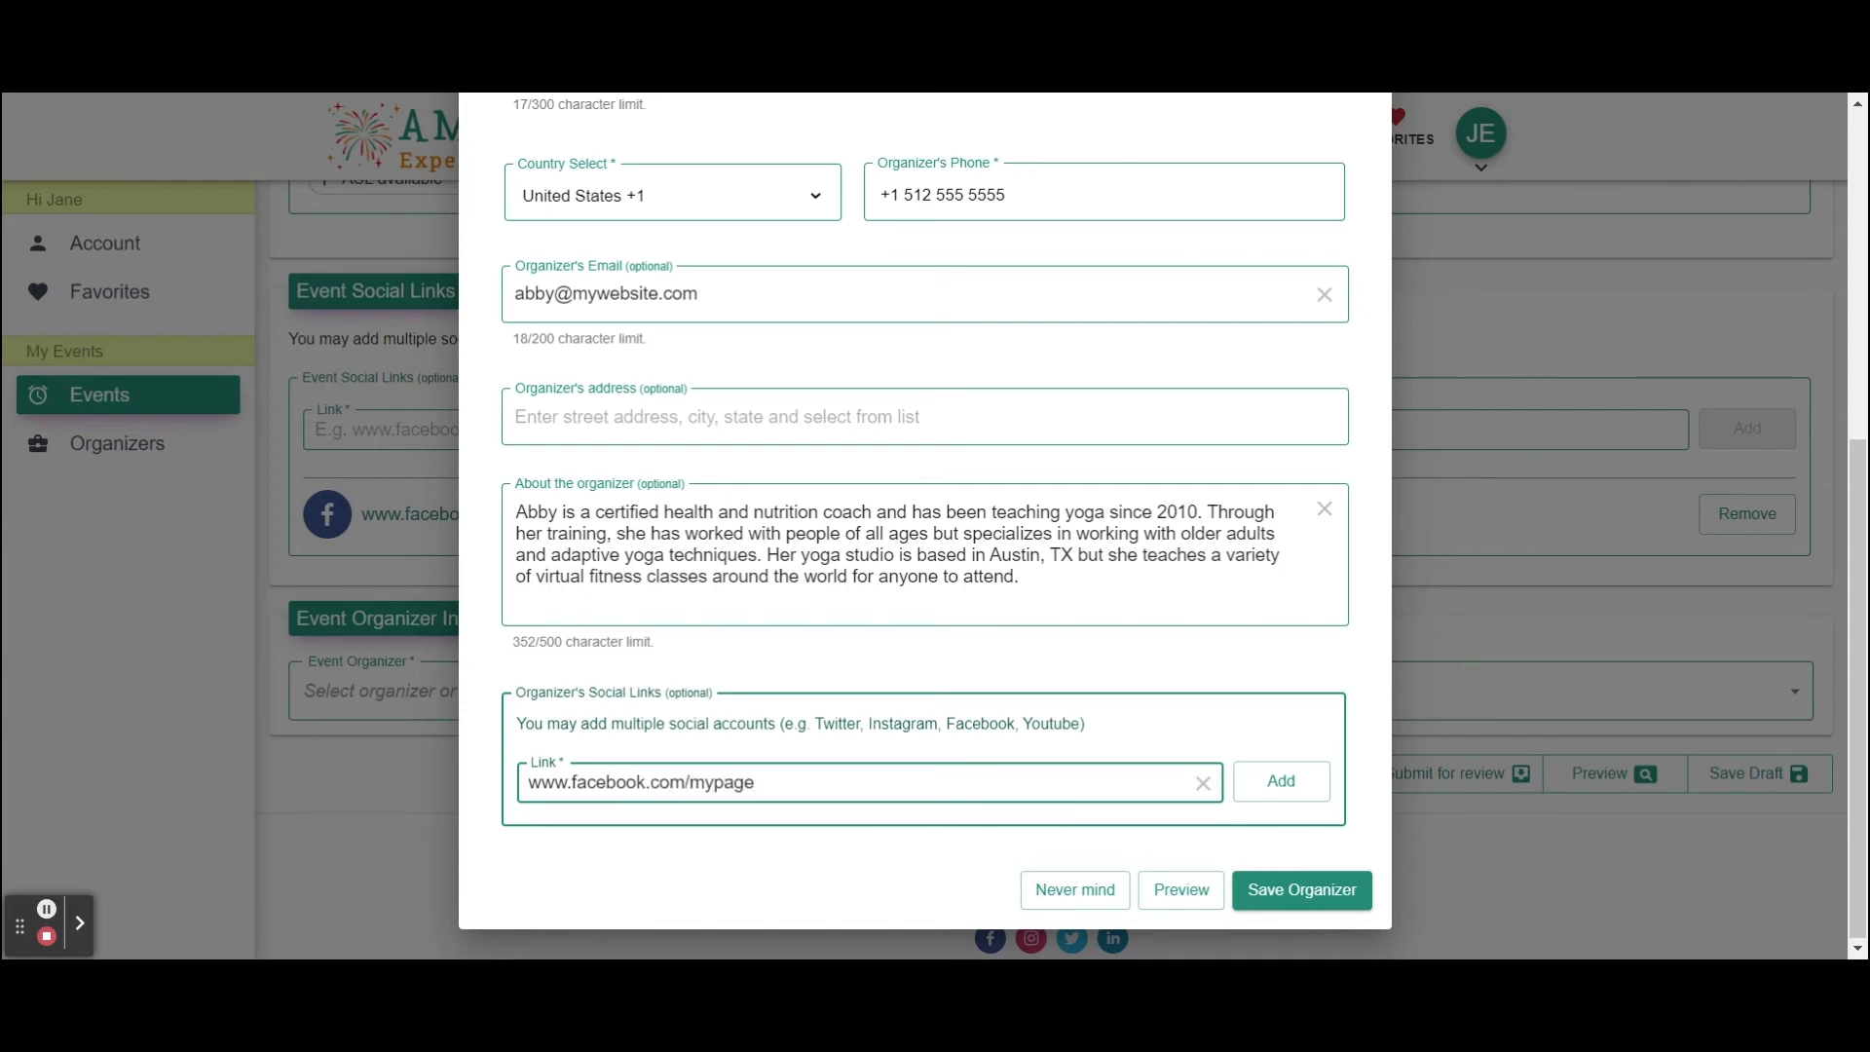
pyautogui.click(1280, 780)
pyautogui.write('www.instagram.com/mypage')
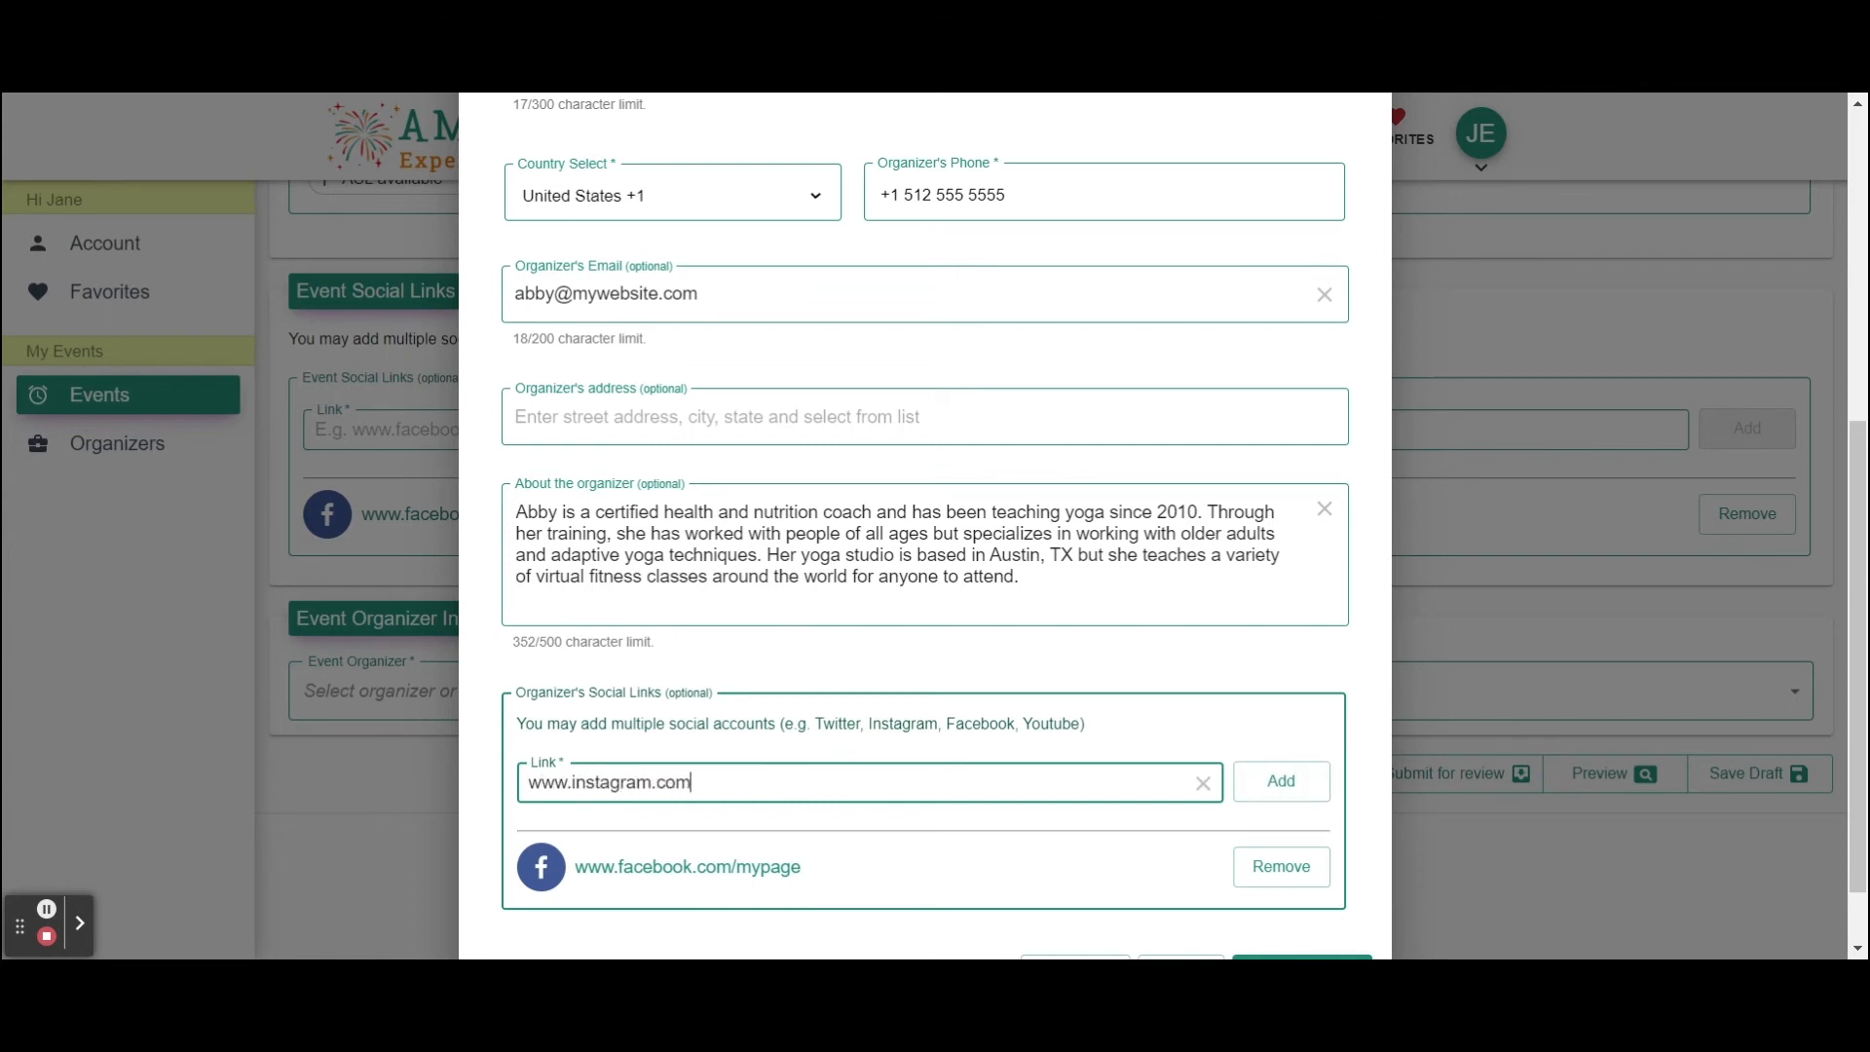
pyautogui.click(1263, 786)
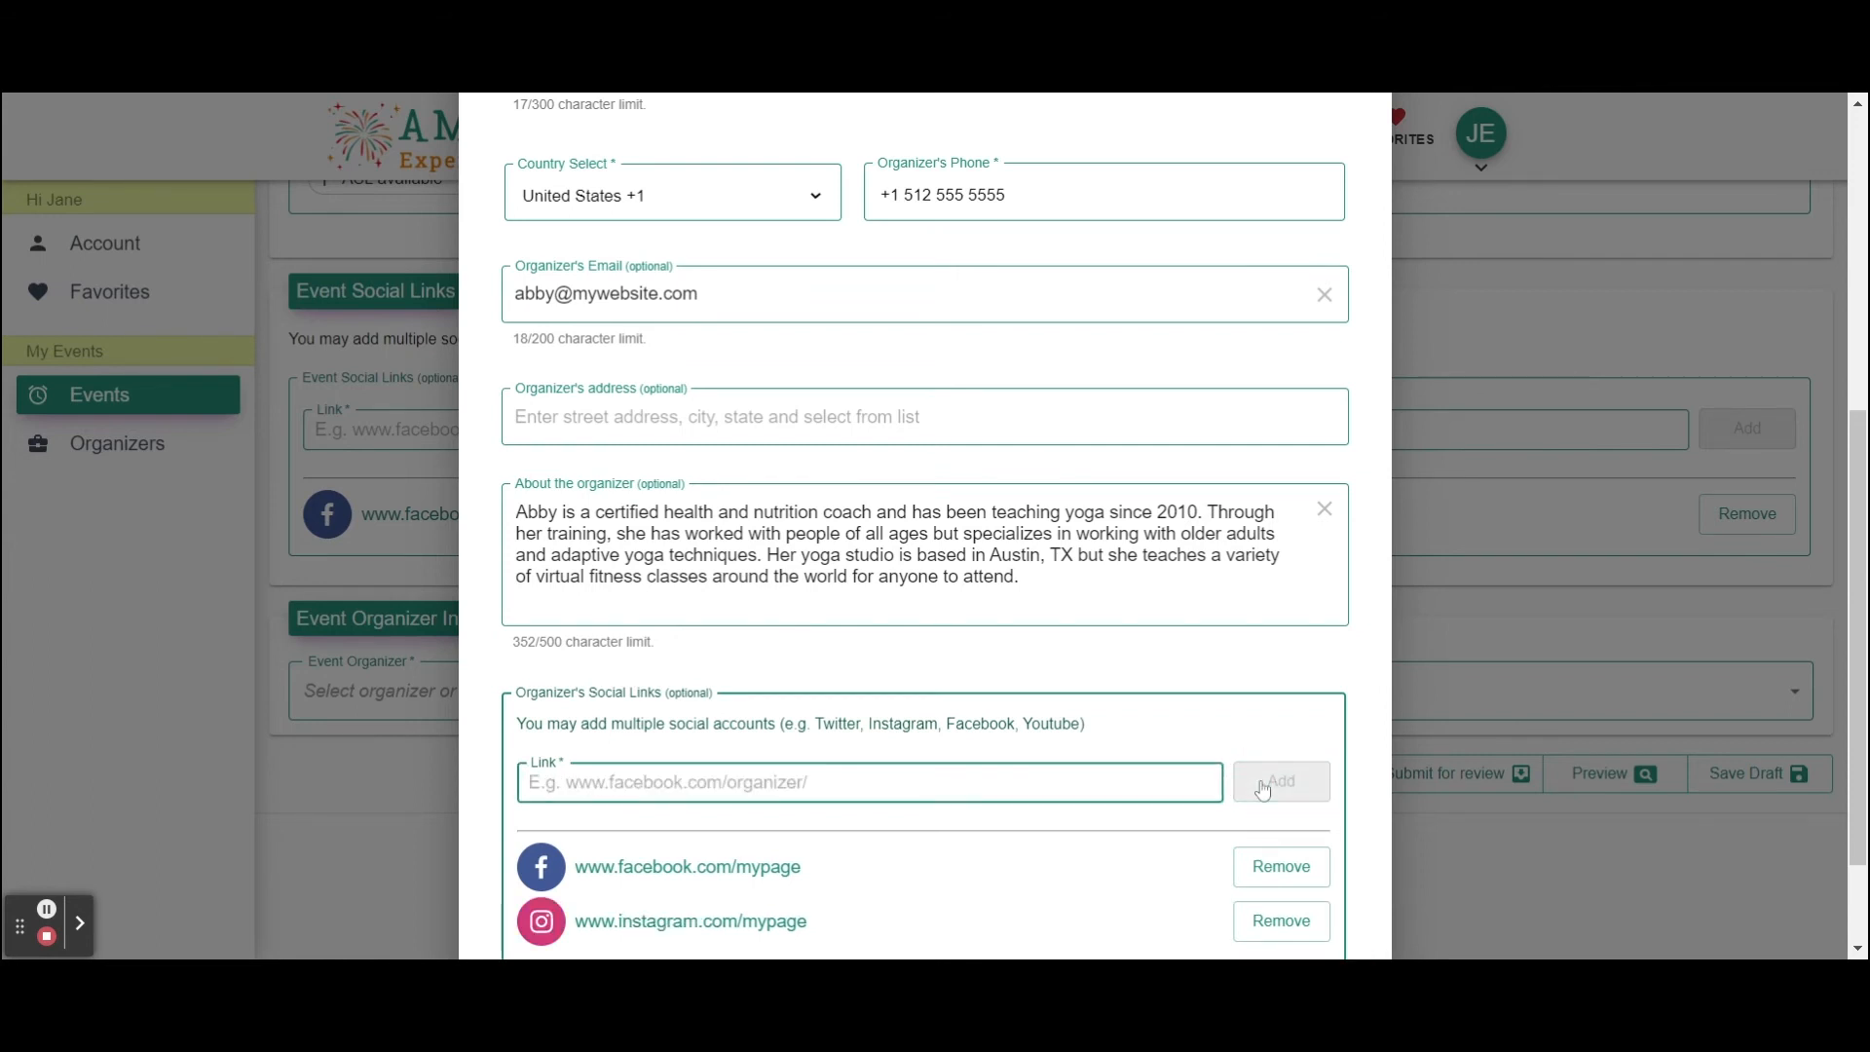
# - Preview the new organizer's profile and save the organizer
pyautogui.scroll(-2, 1263, 790)
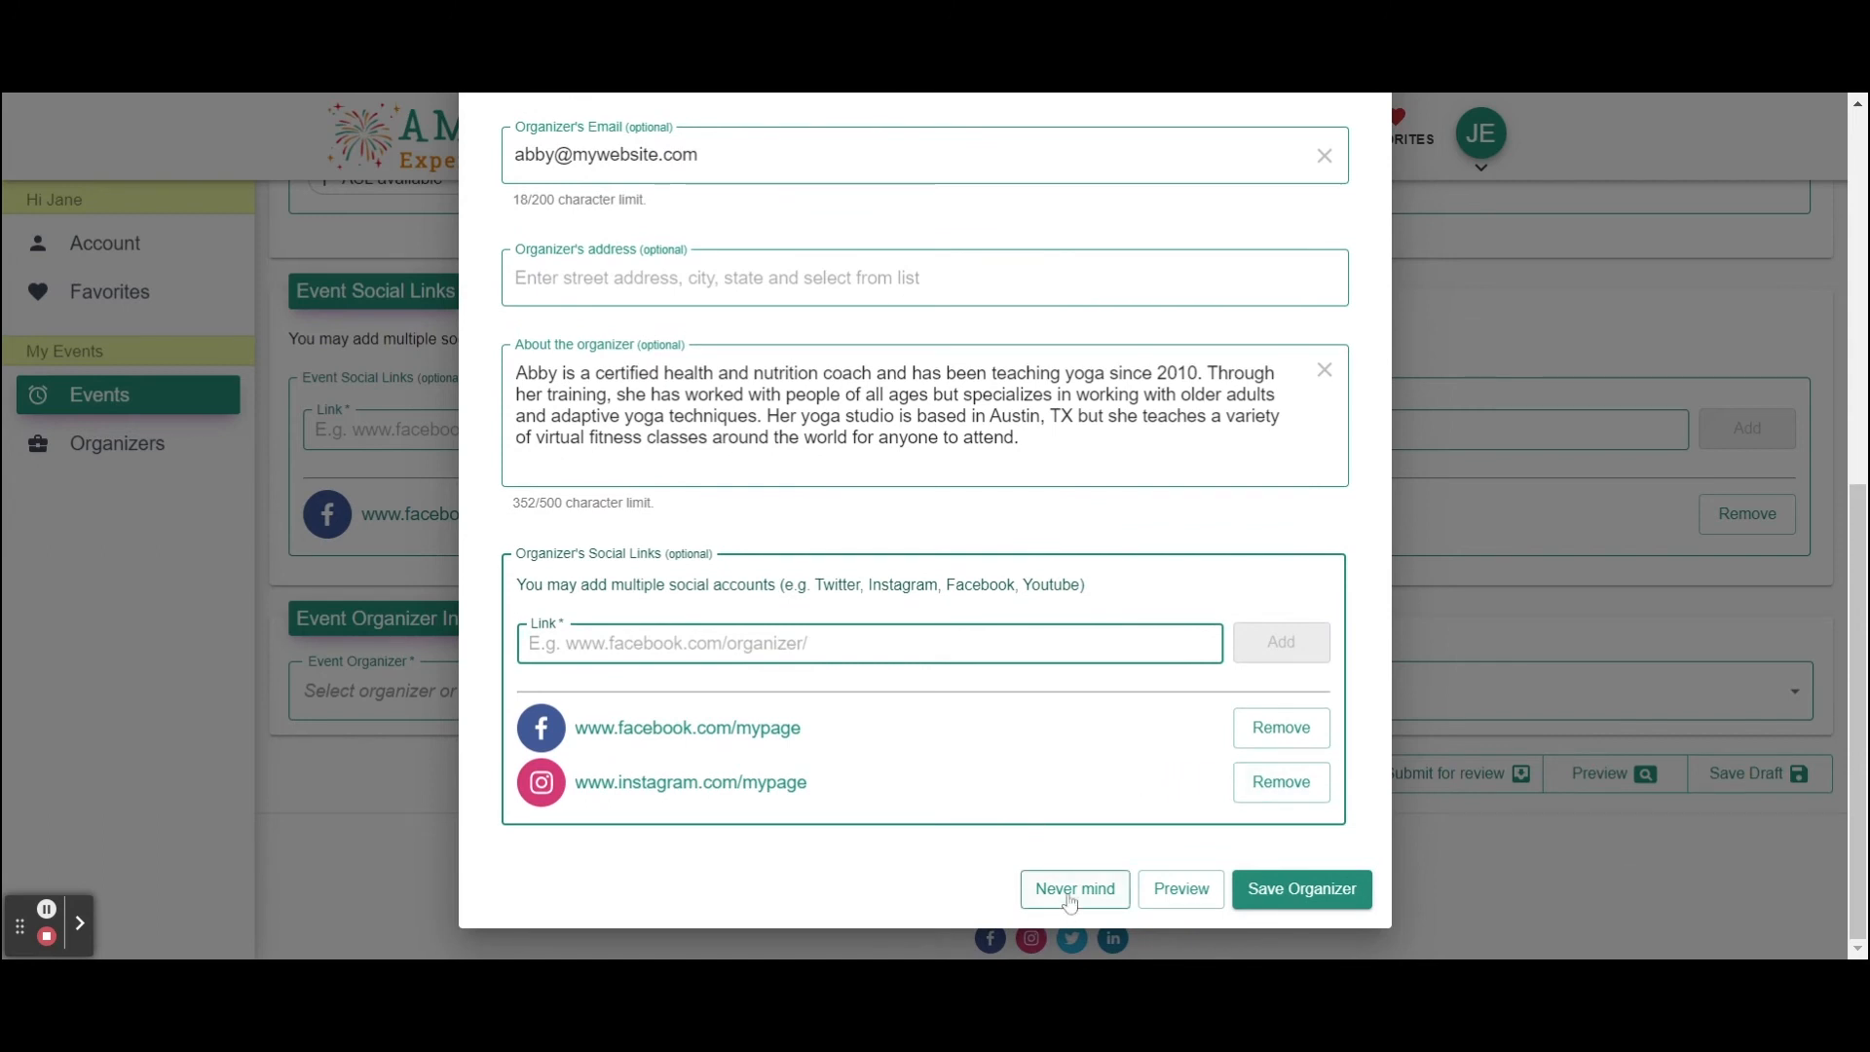
pyautogui.click(1172, 891)
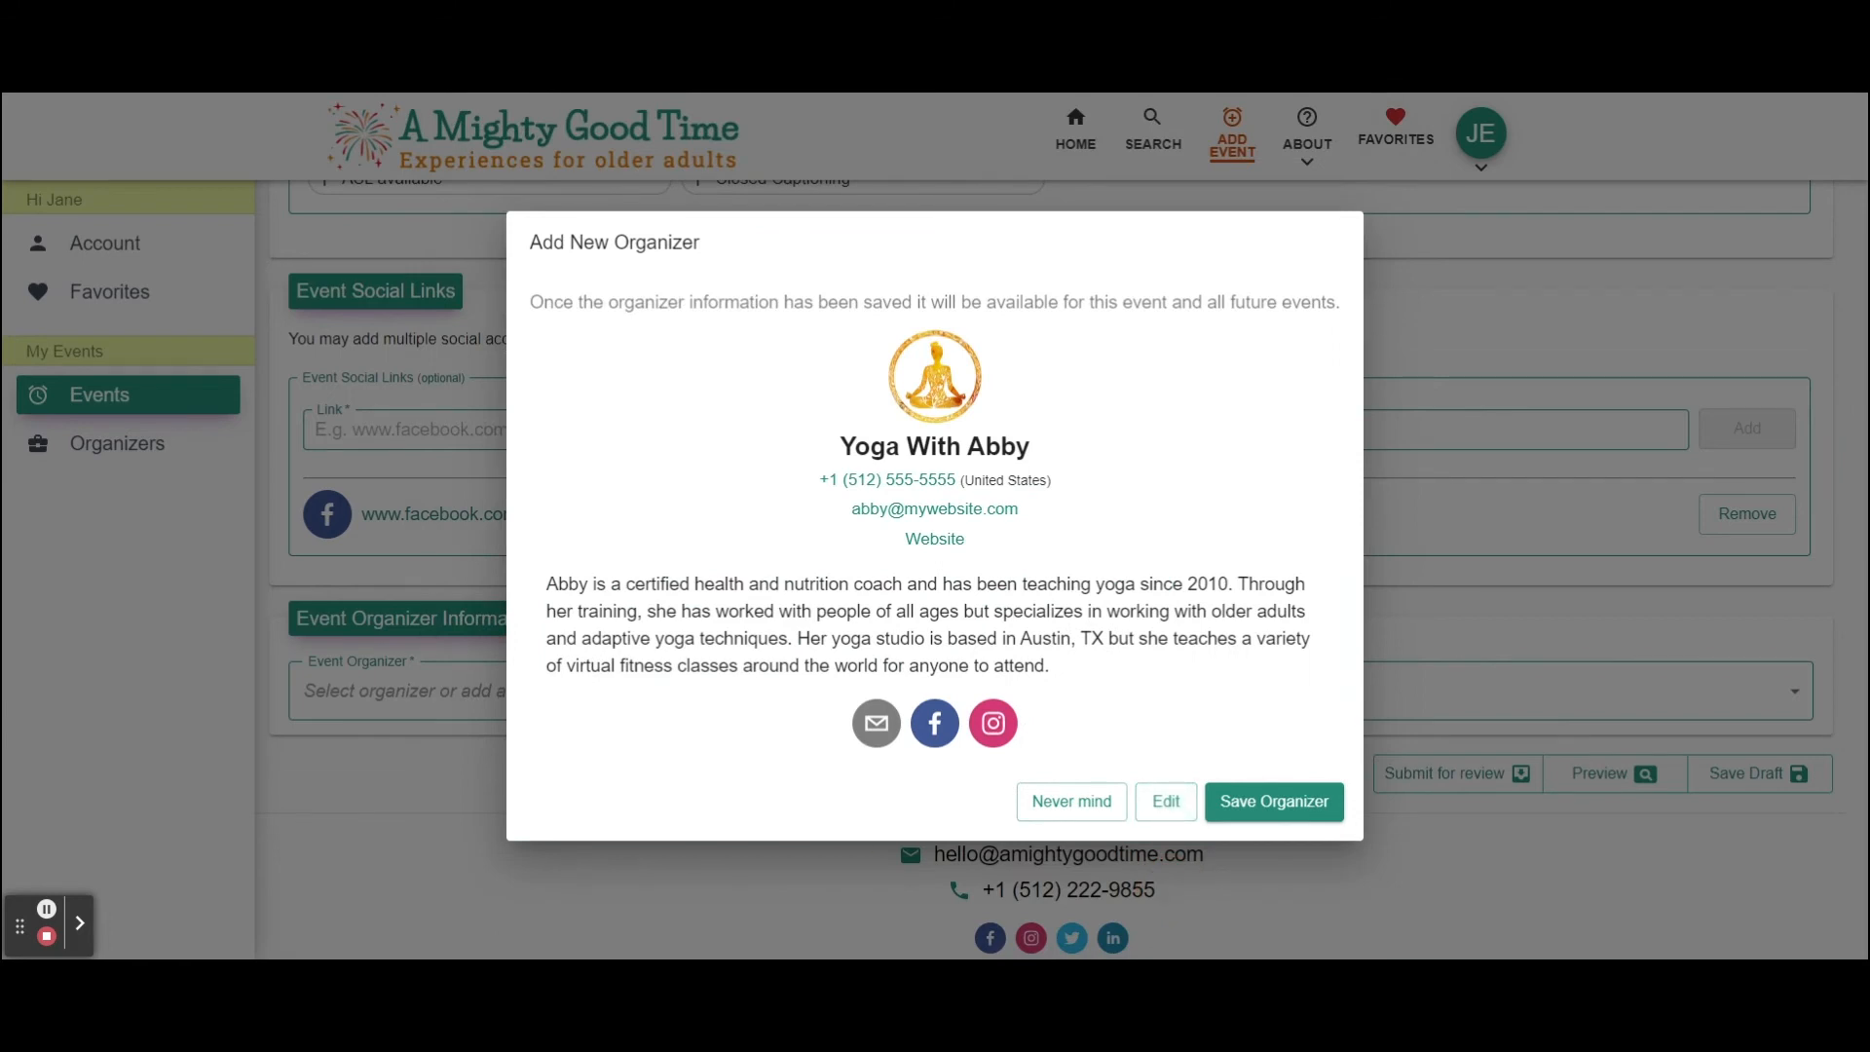
pyautogui.click(1234, 805)
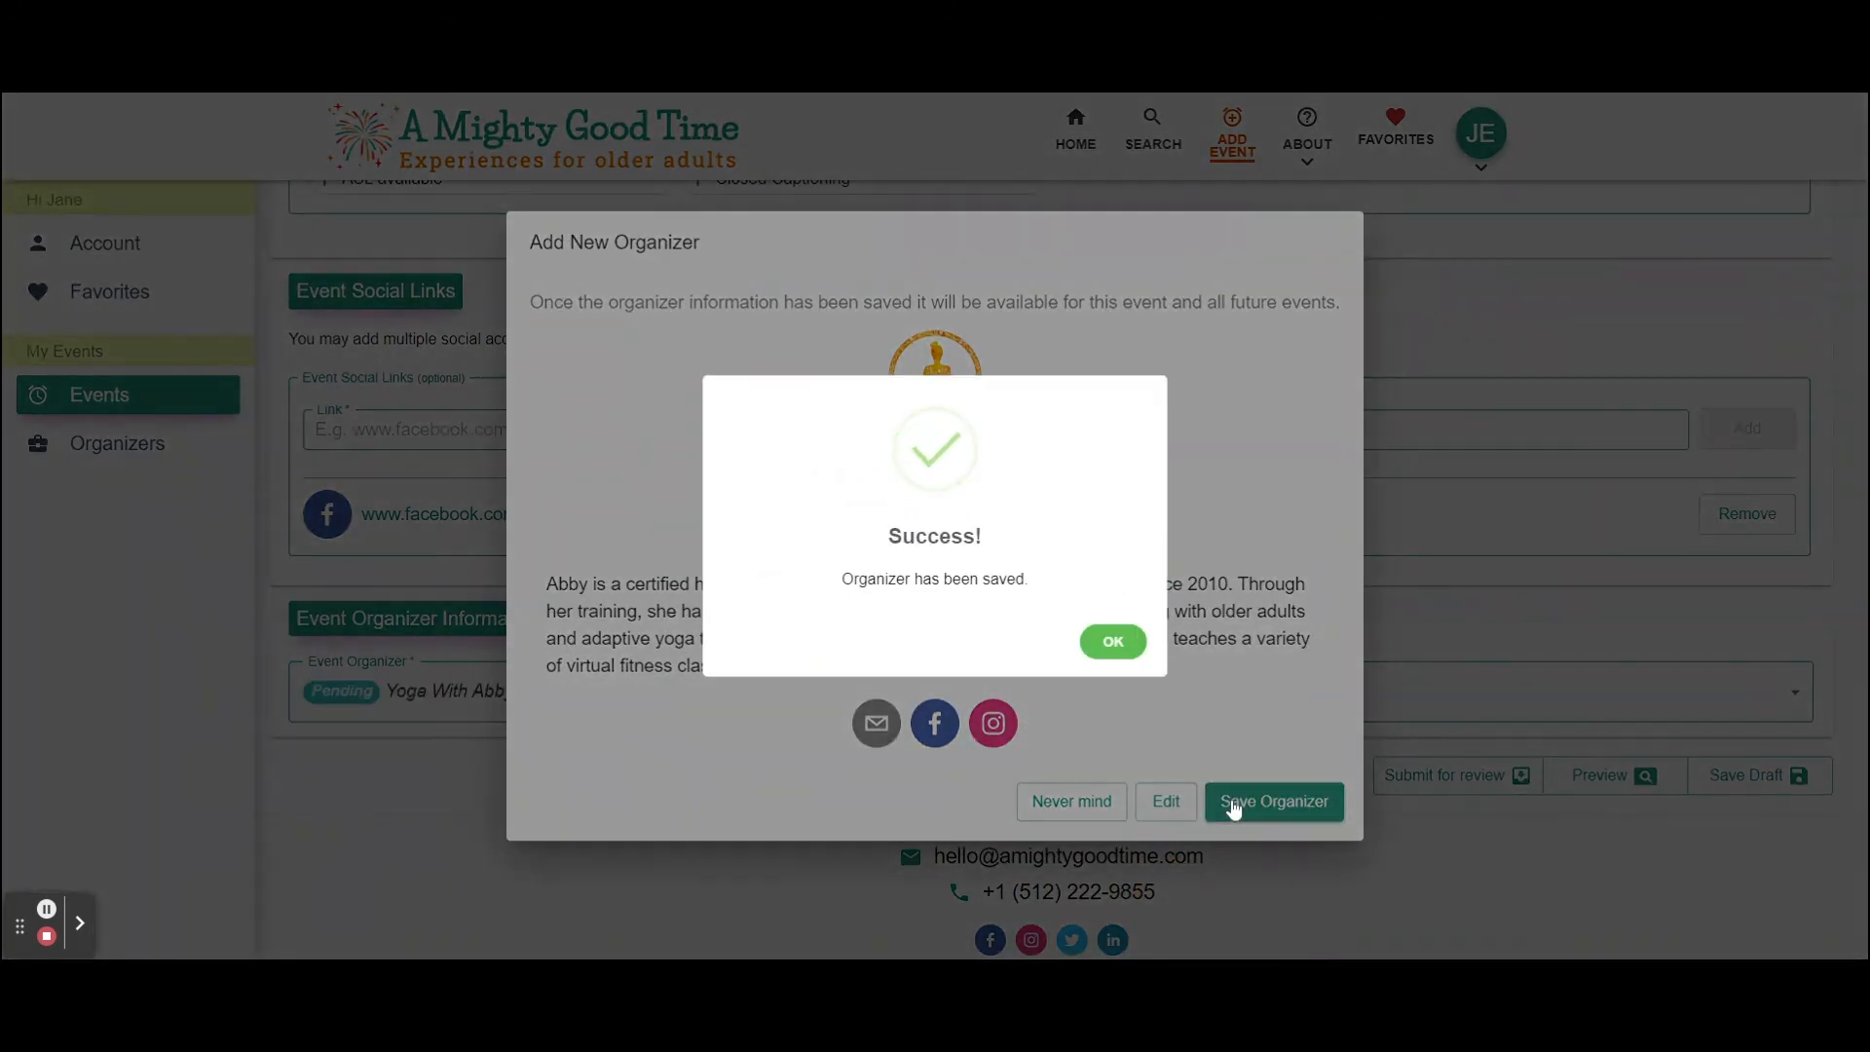
pyautogui.click(1113, 641)
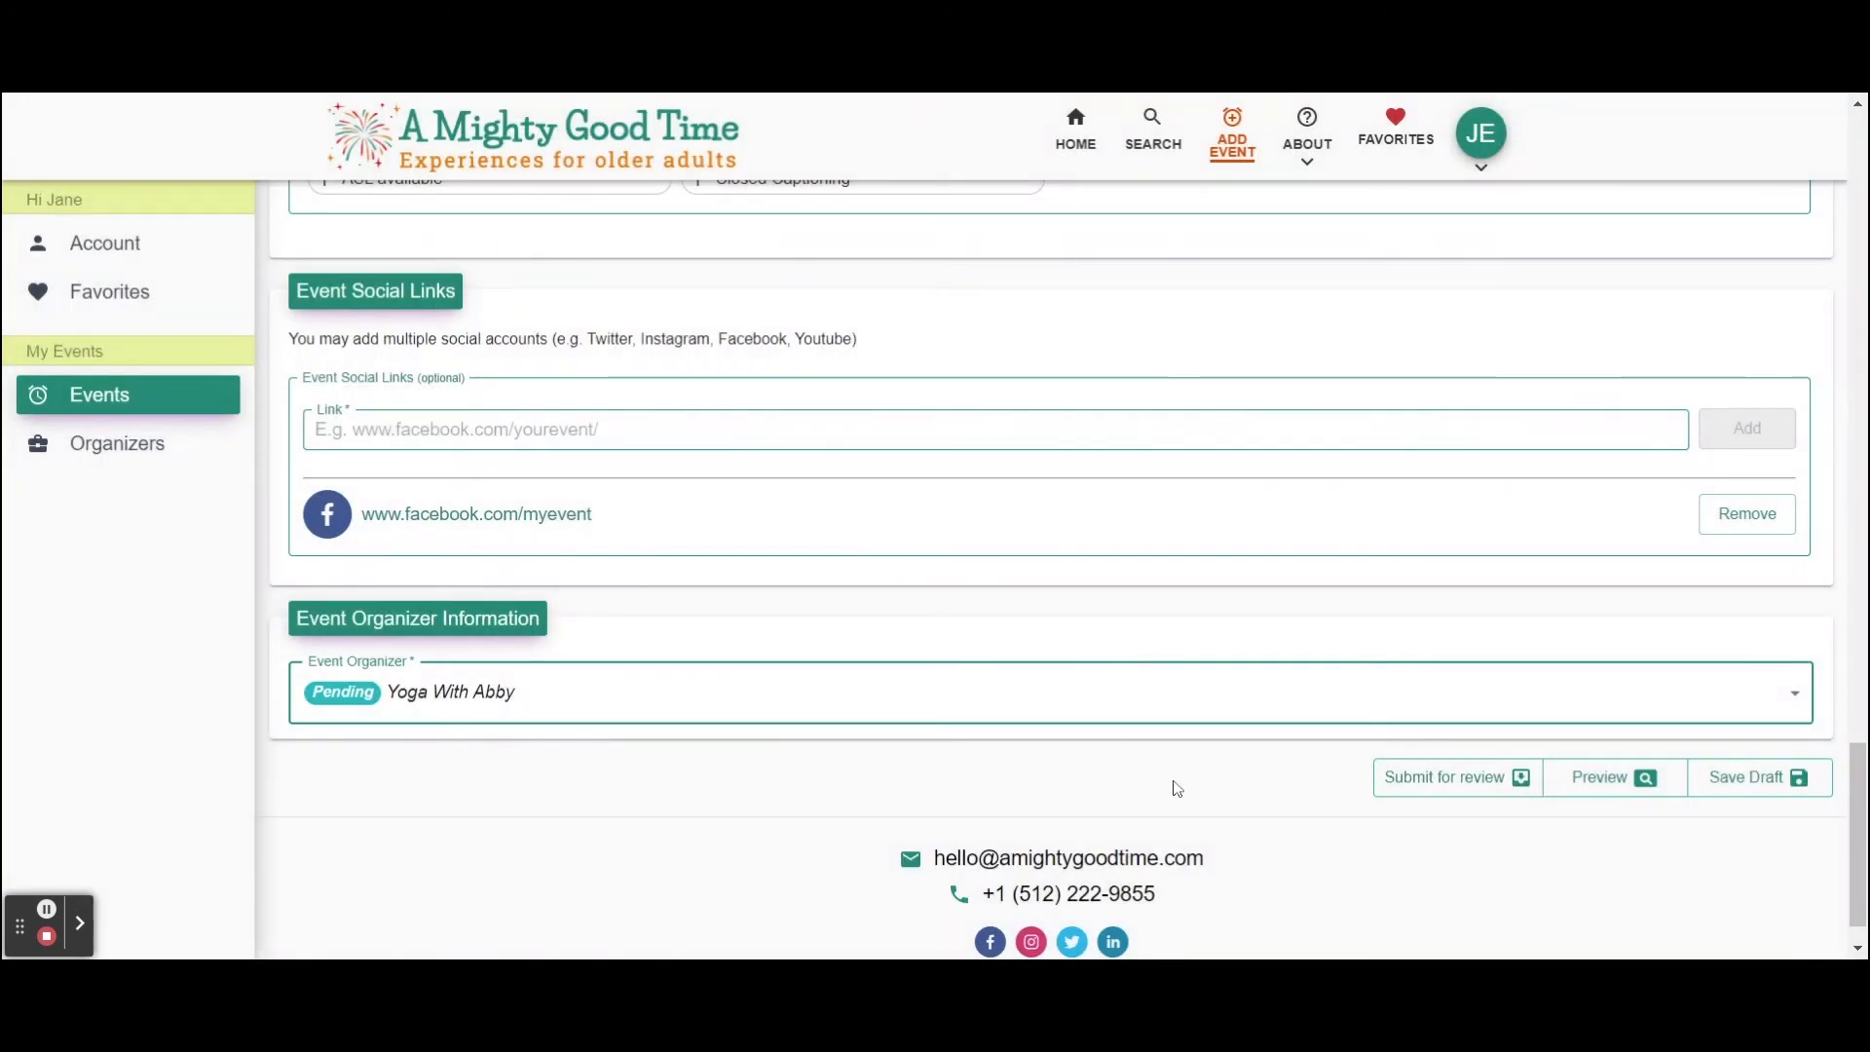
# - Select the pending "Yoga With Abby" entry as the event organizer and preview the event listing
pyautogui.click(1221, 714)
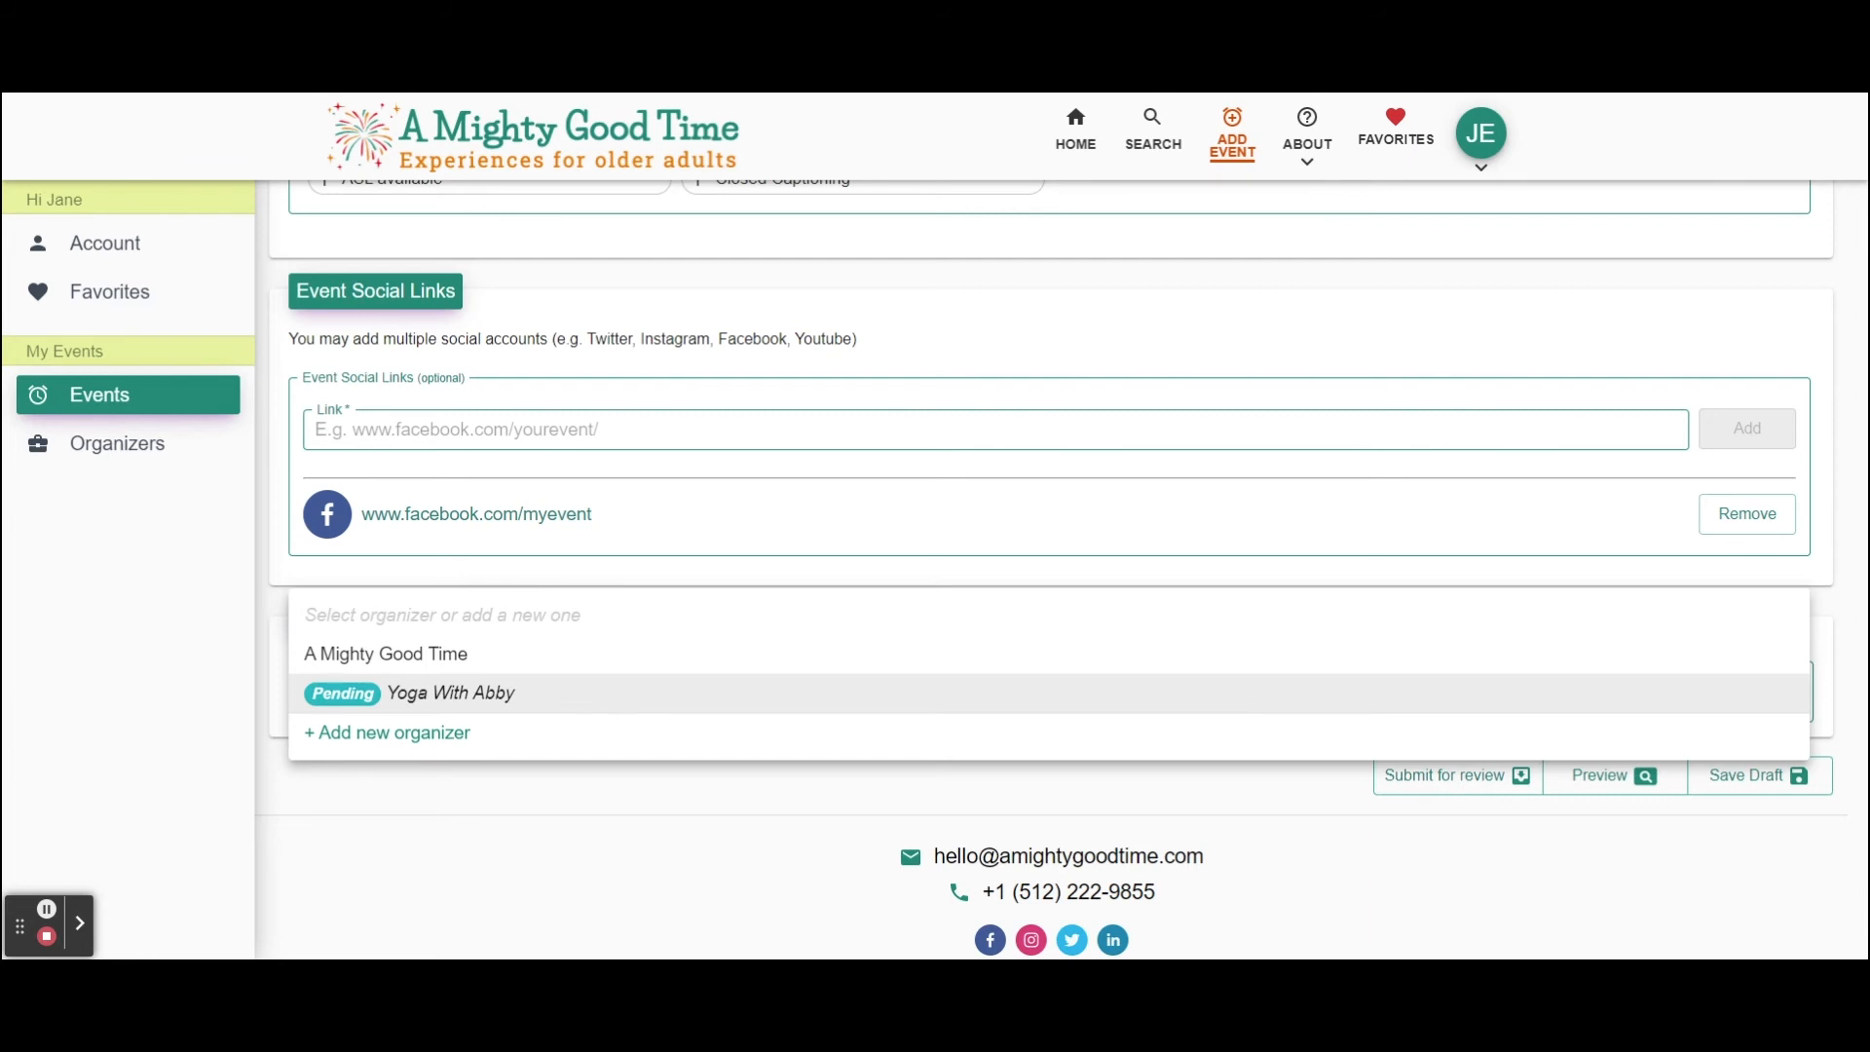
pyautogui.click(1215, 698)
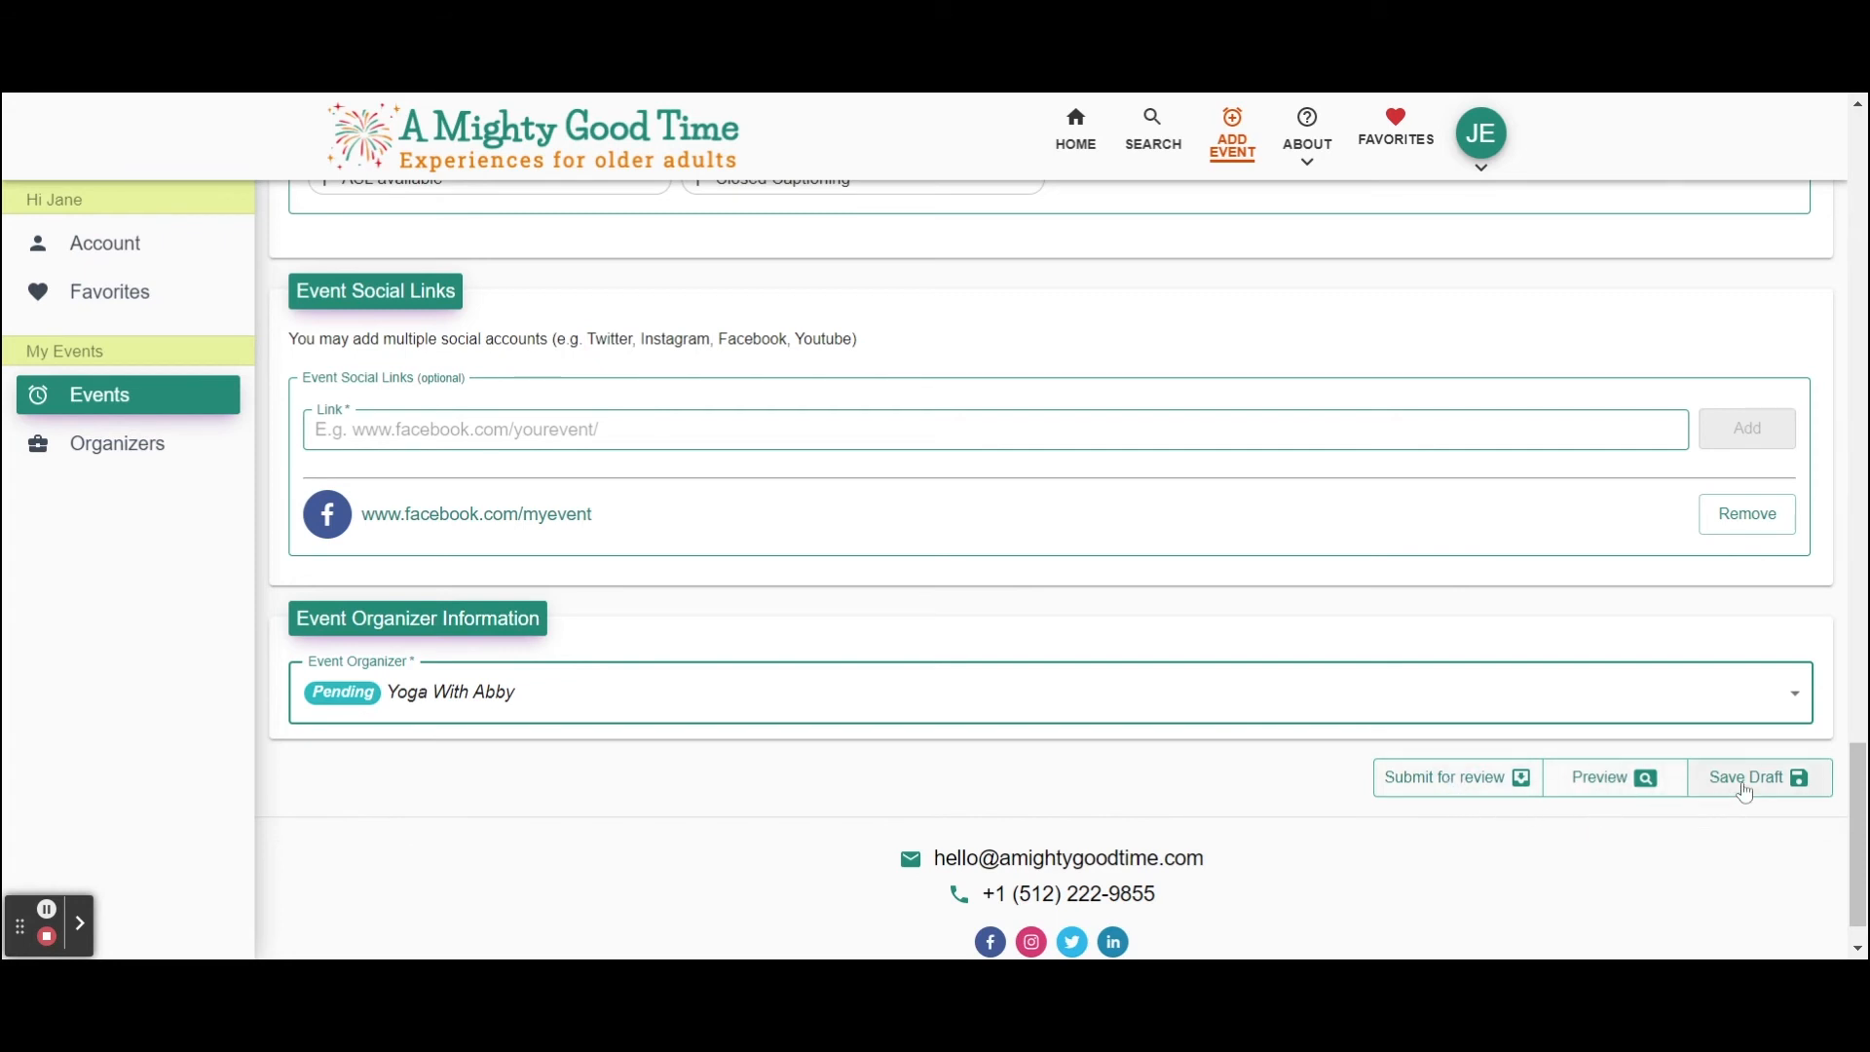
pyautogui.click(1597, 789)
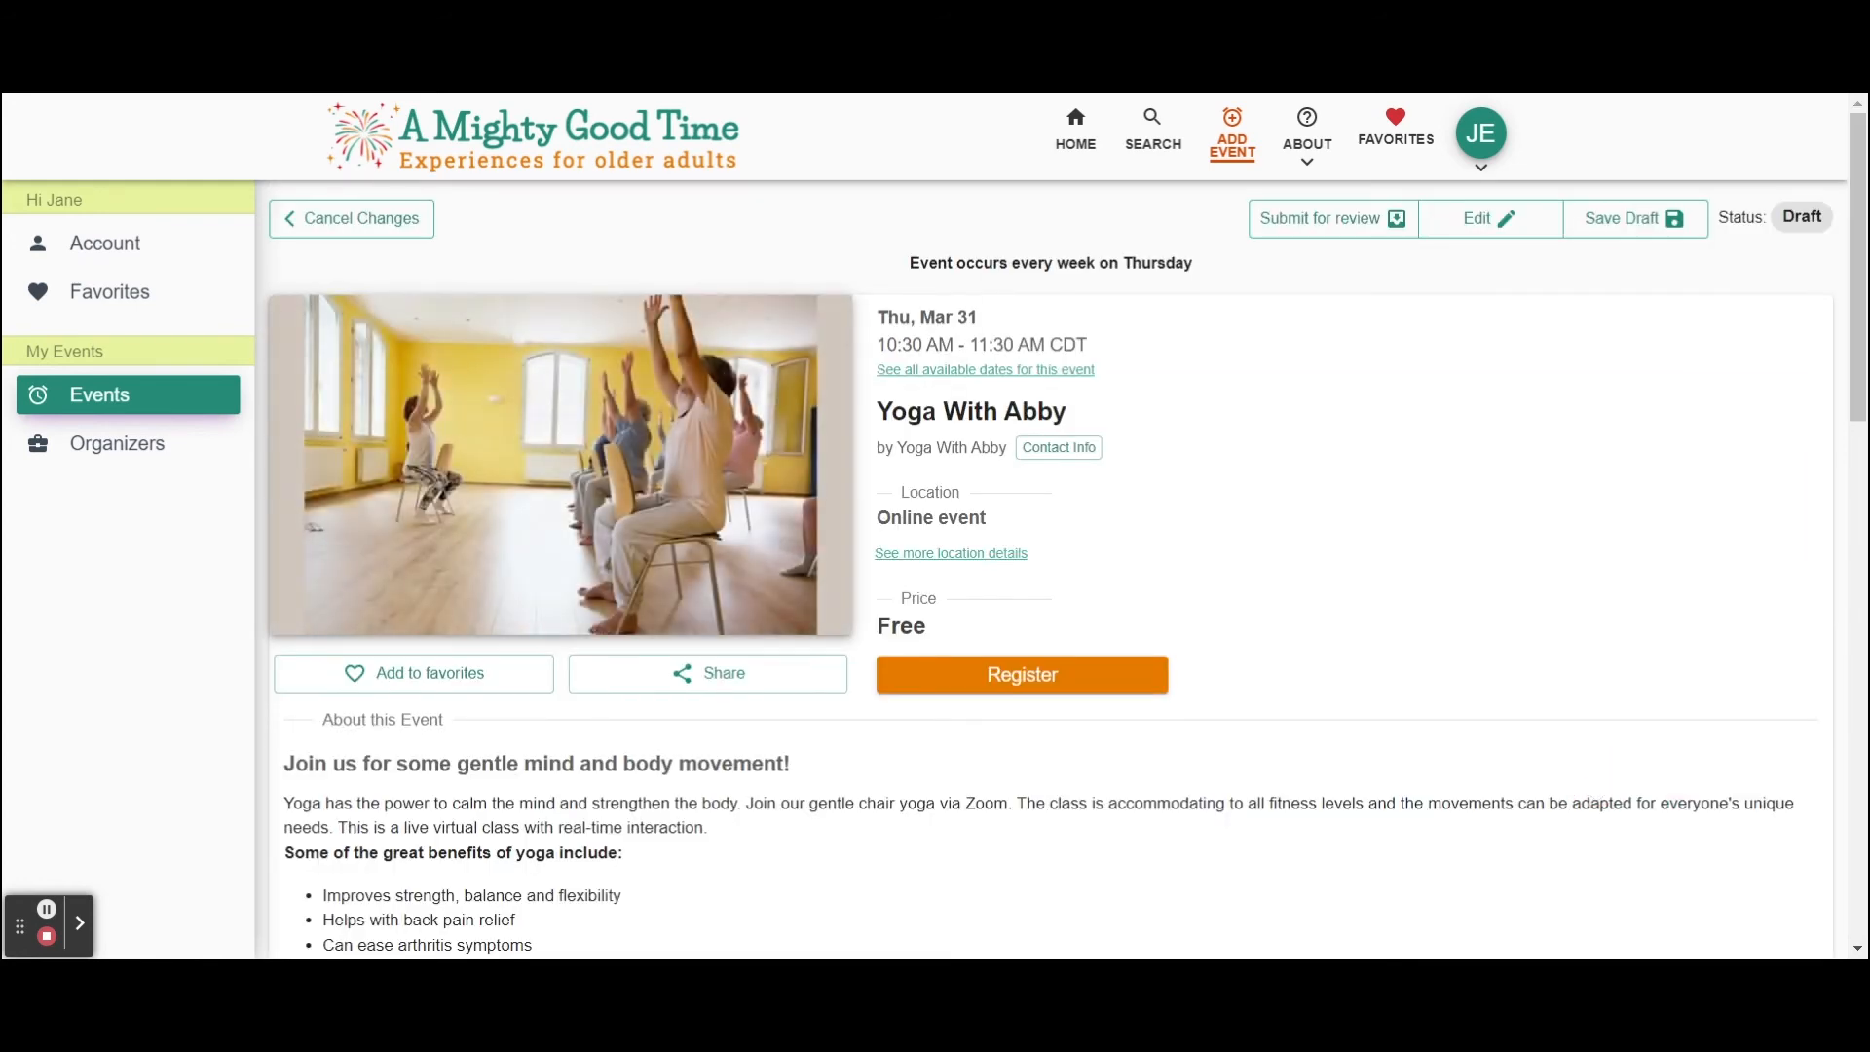
# - Review the event preview, including all available dates, the registration options, the description, location details and organizer section
pyautogui.click(1085, 371)
pyautogui.click(1093, 460)
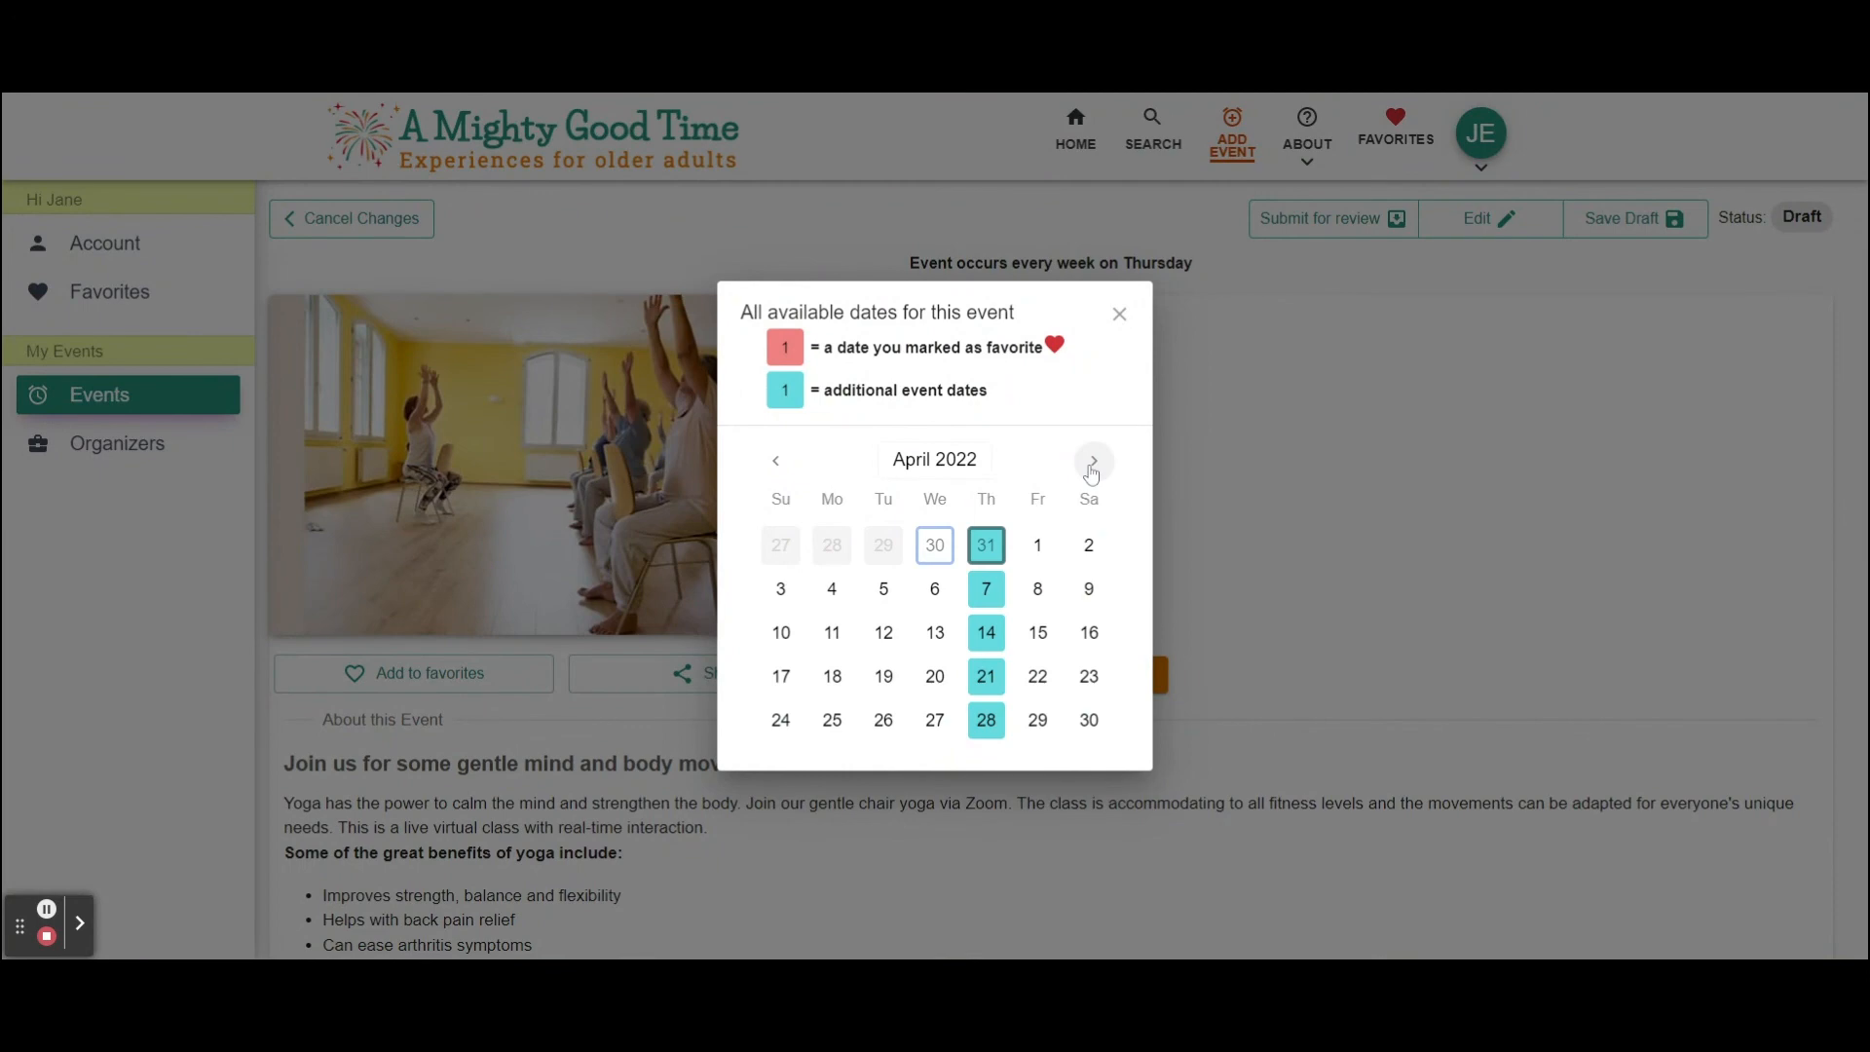
pyautogui.click(1118, 316)
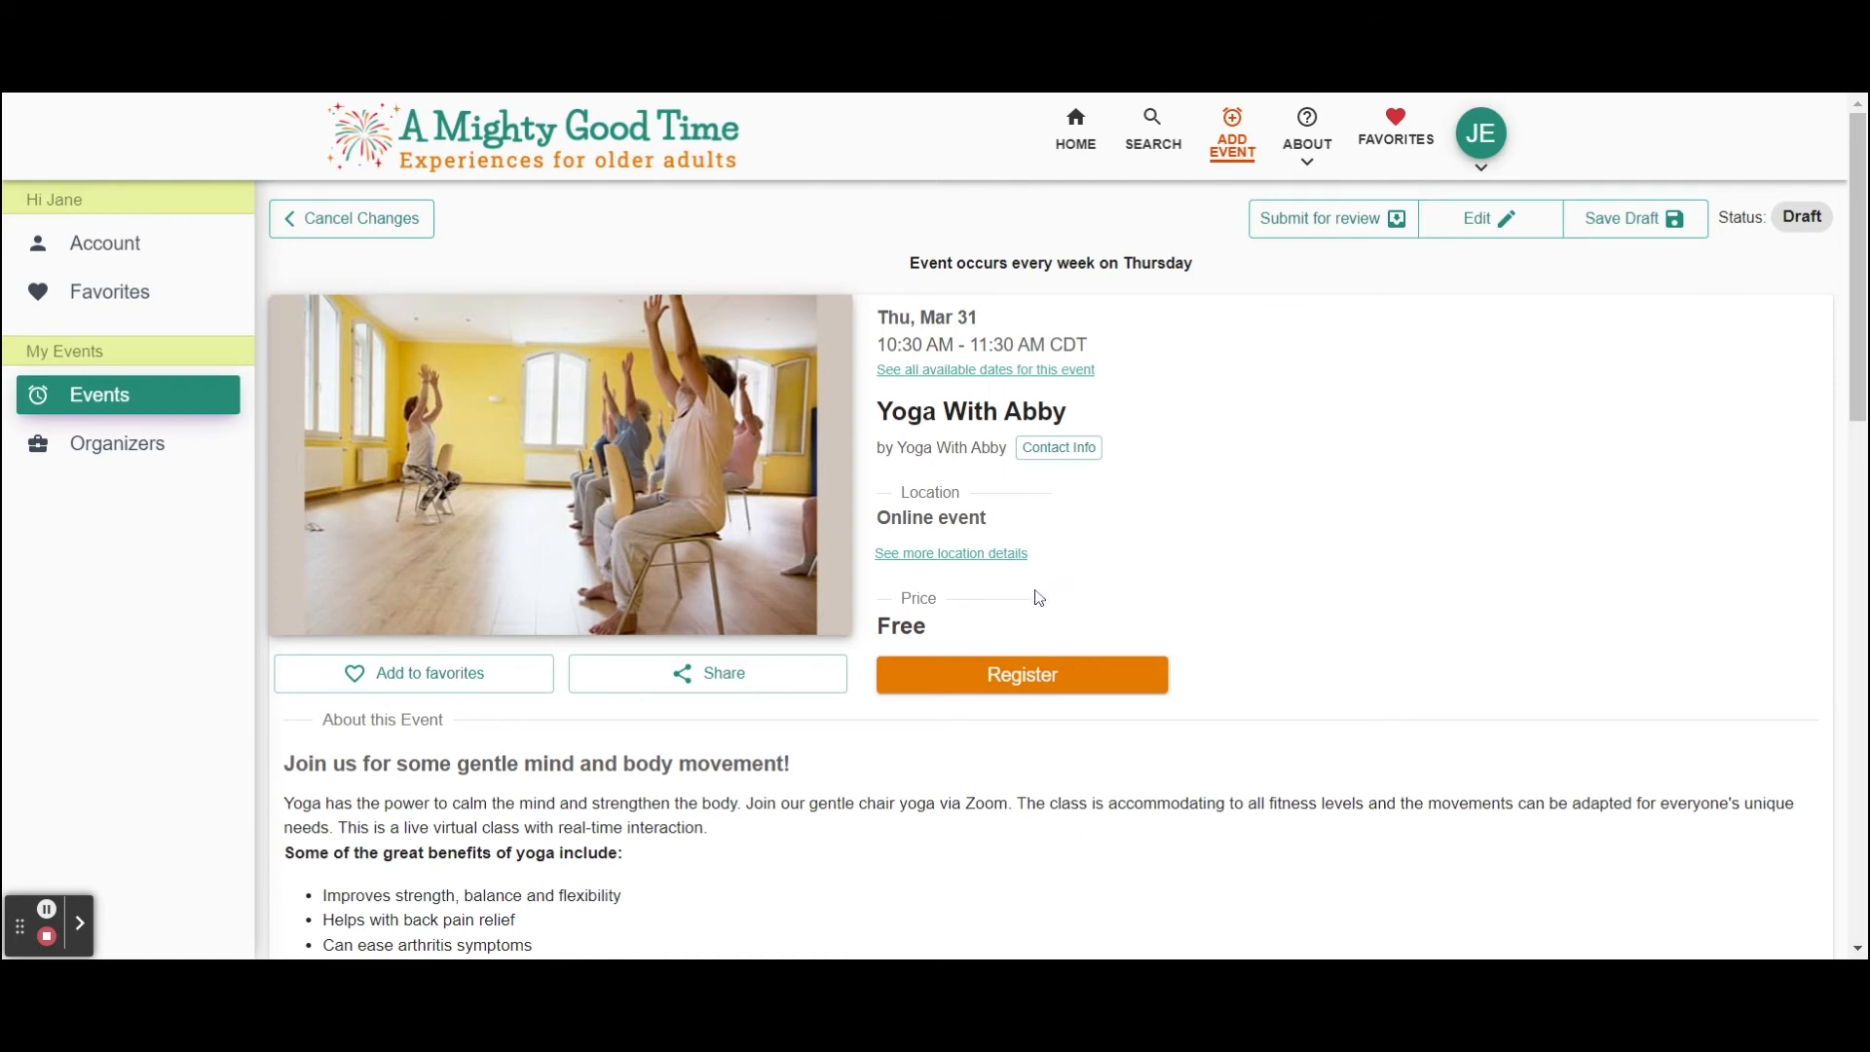
pyautogui.click(967, 676)
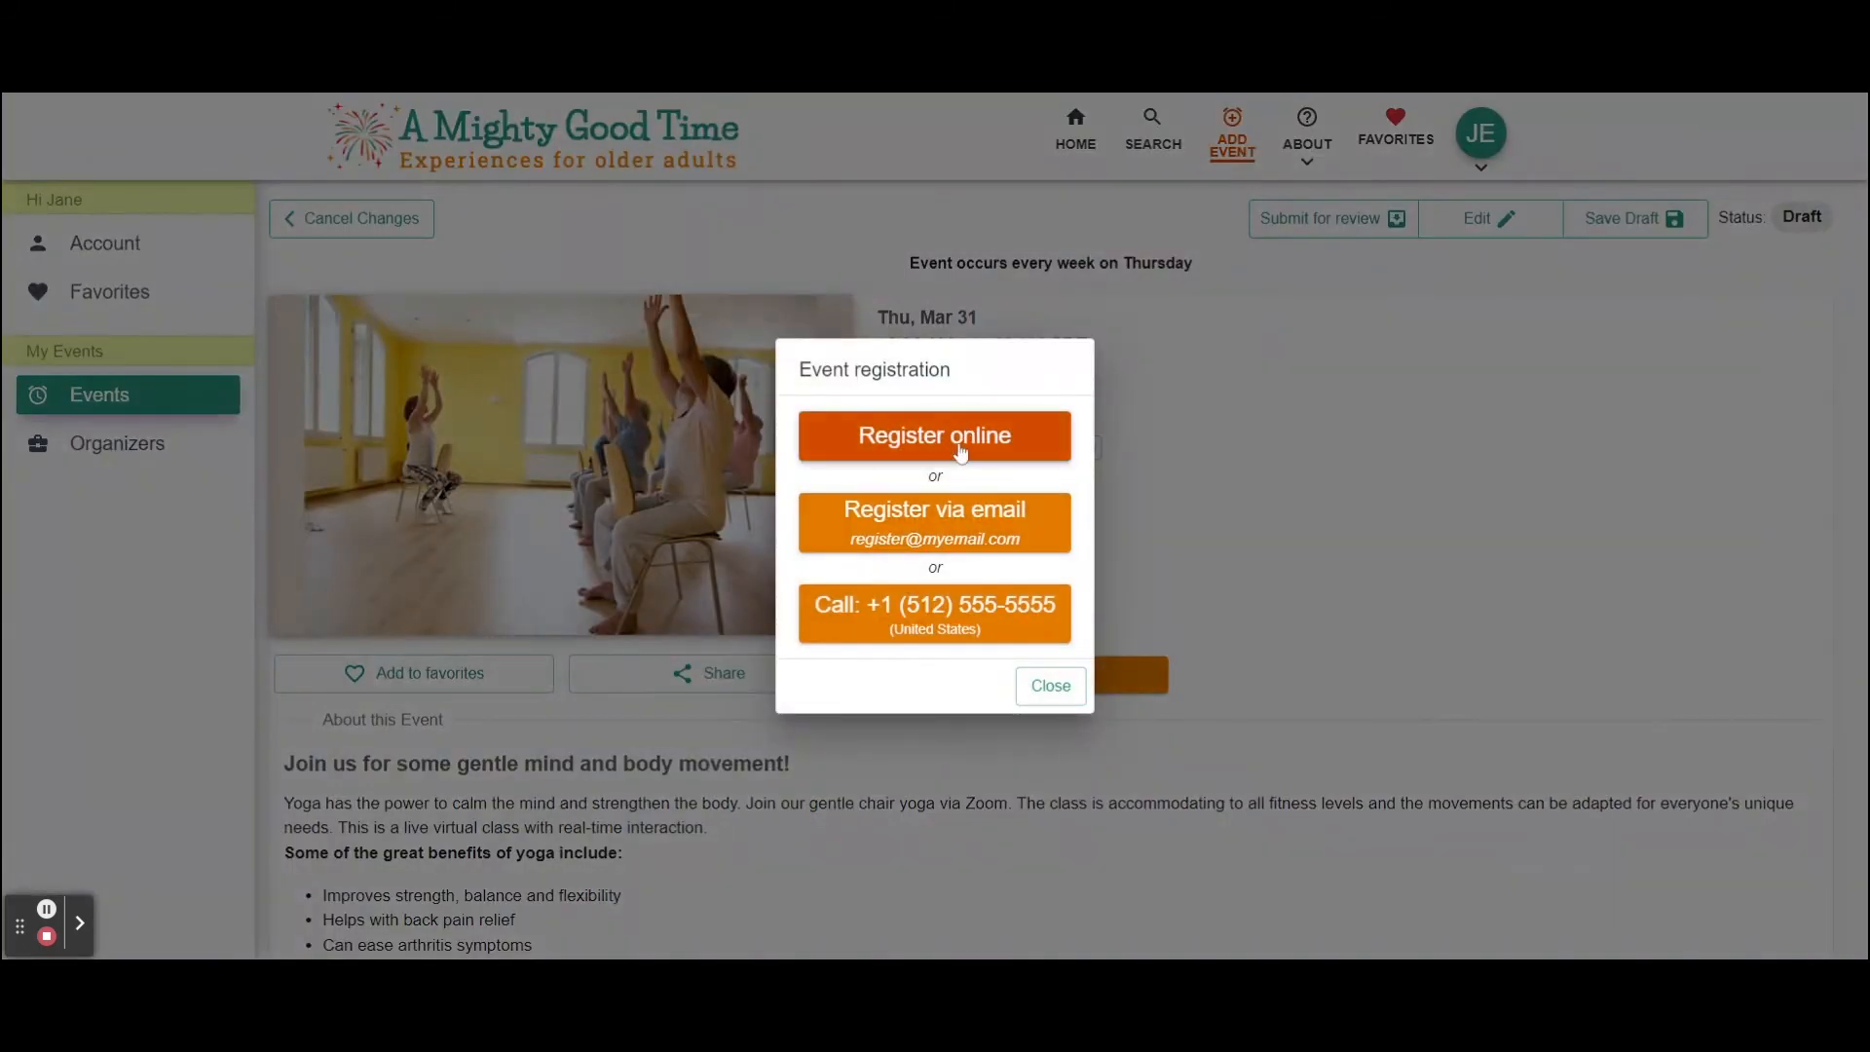
pyautogui.click(1040, 694)
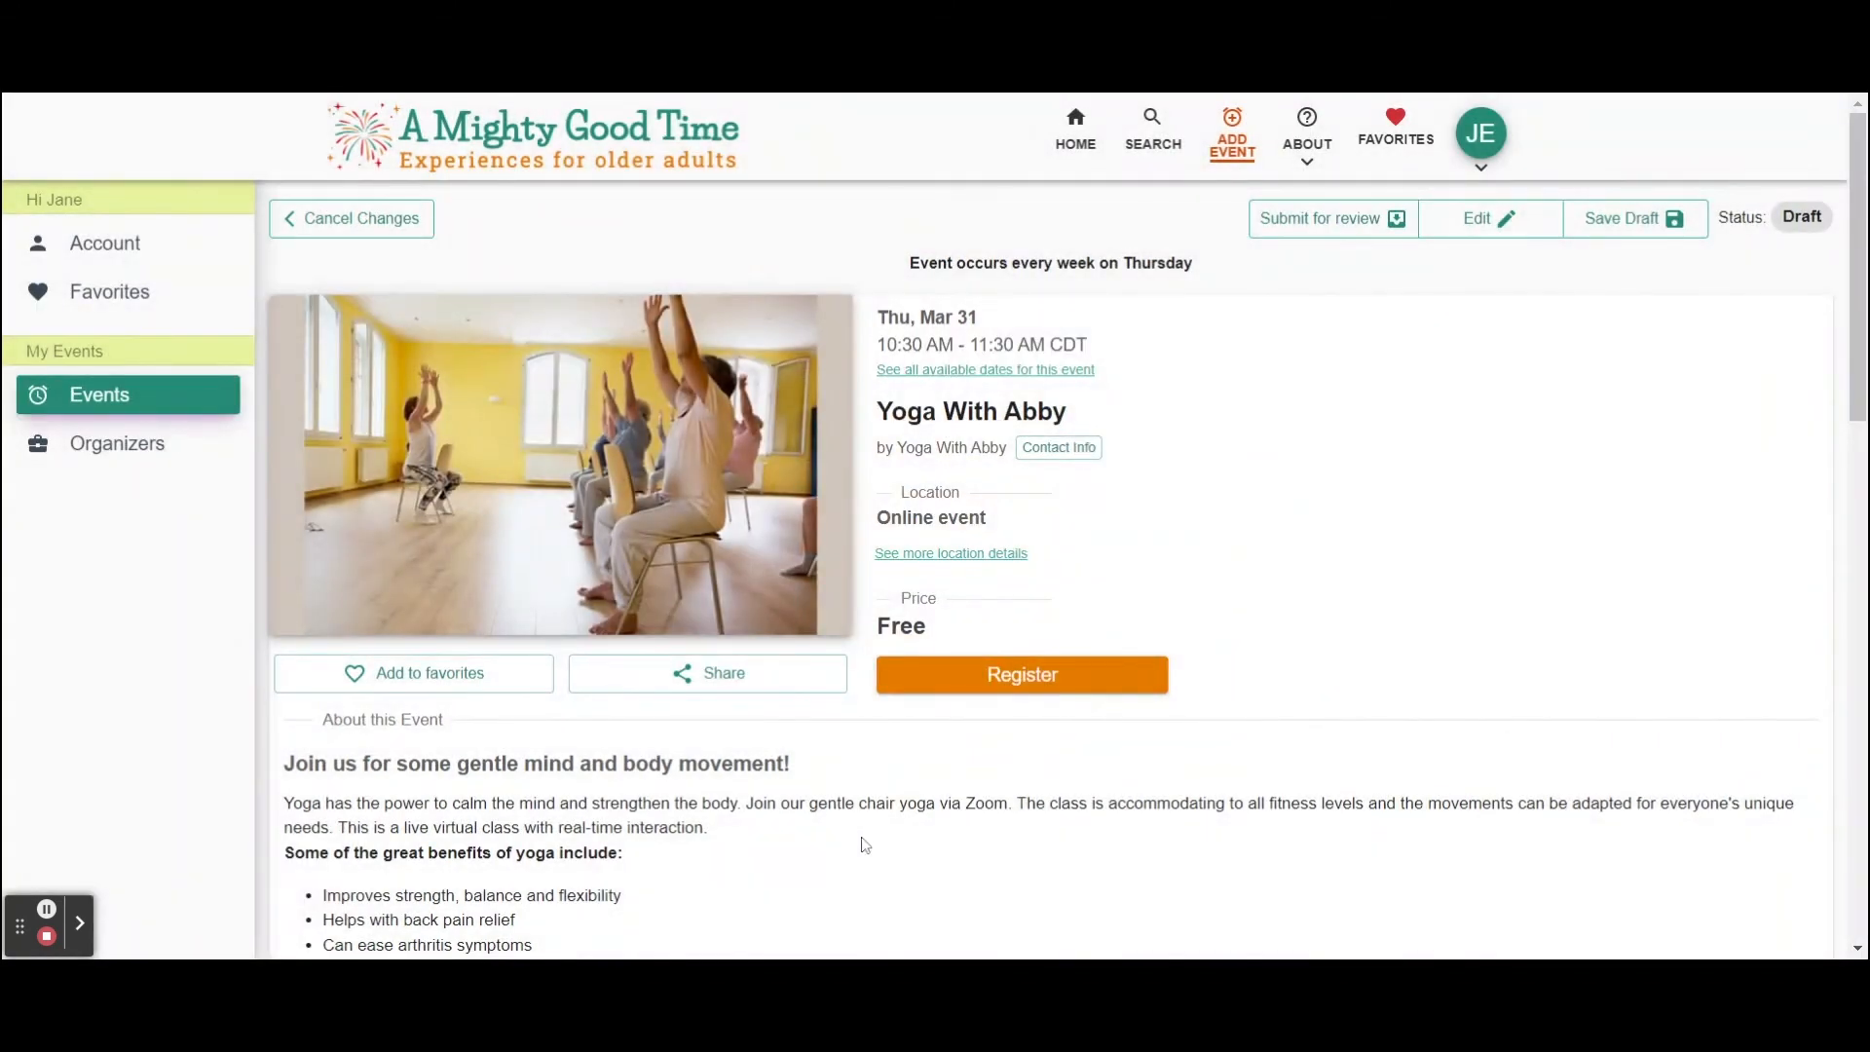
pyautogui.scroll(-8, 783, 728)
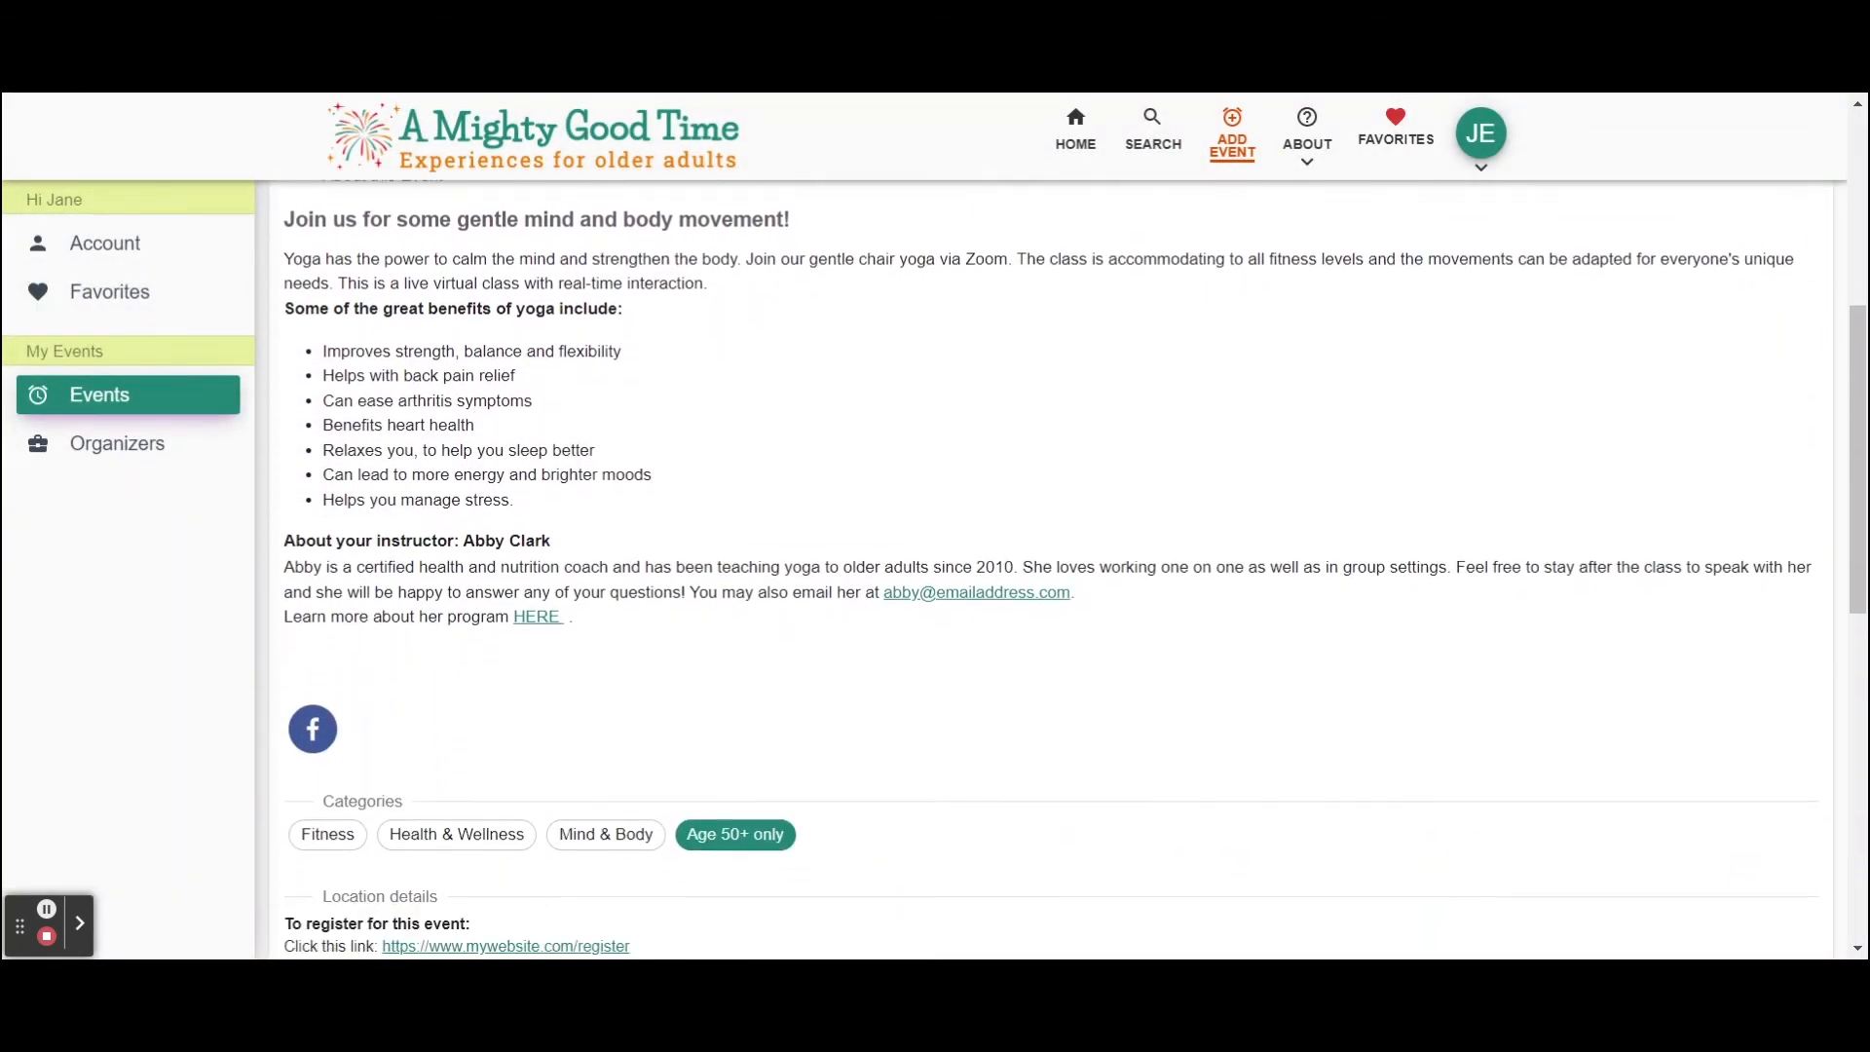
pyautogui.scroll(-5, 1061, 569)
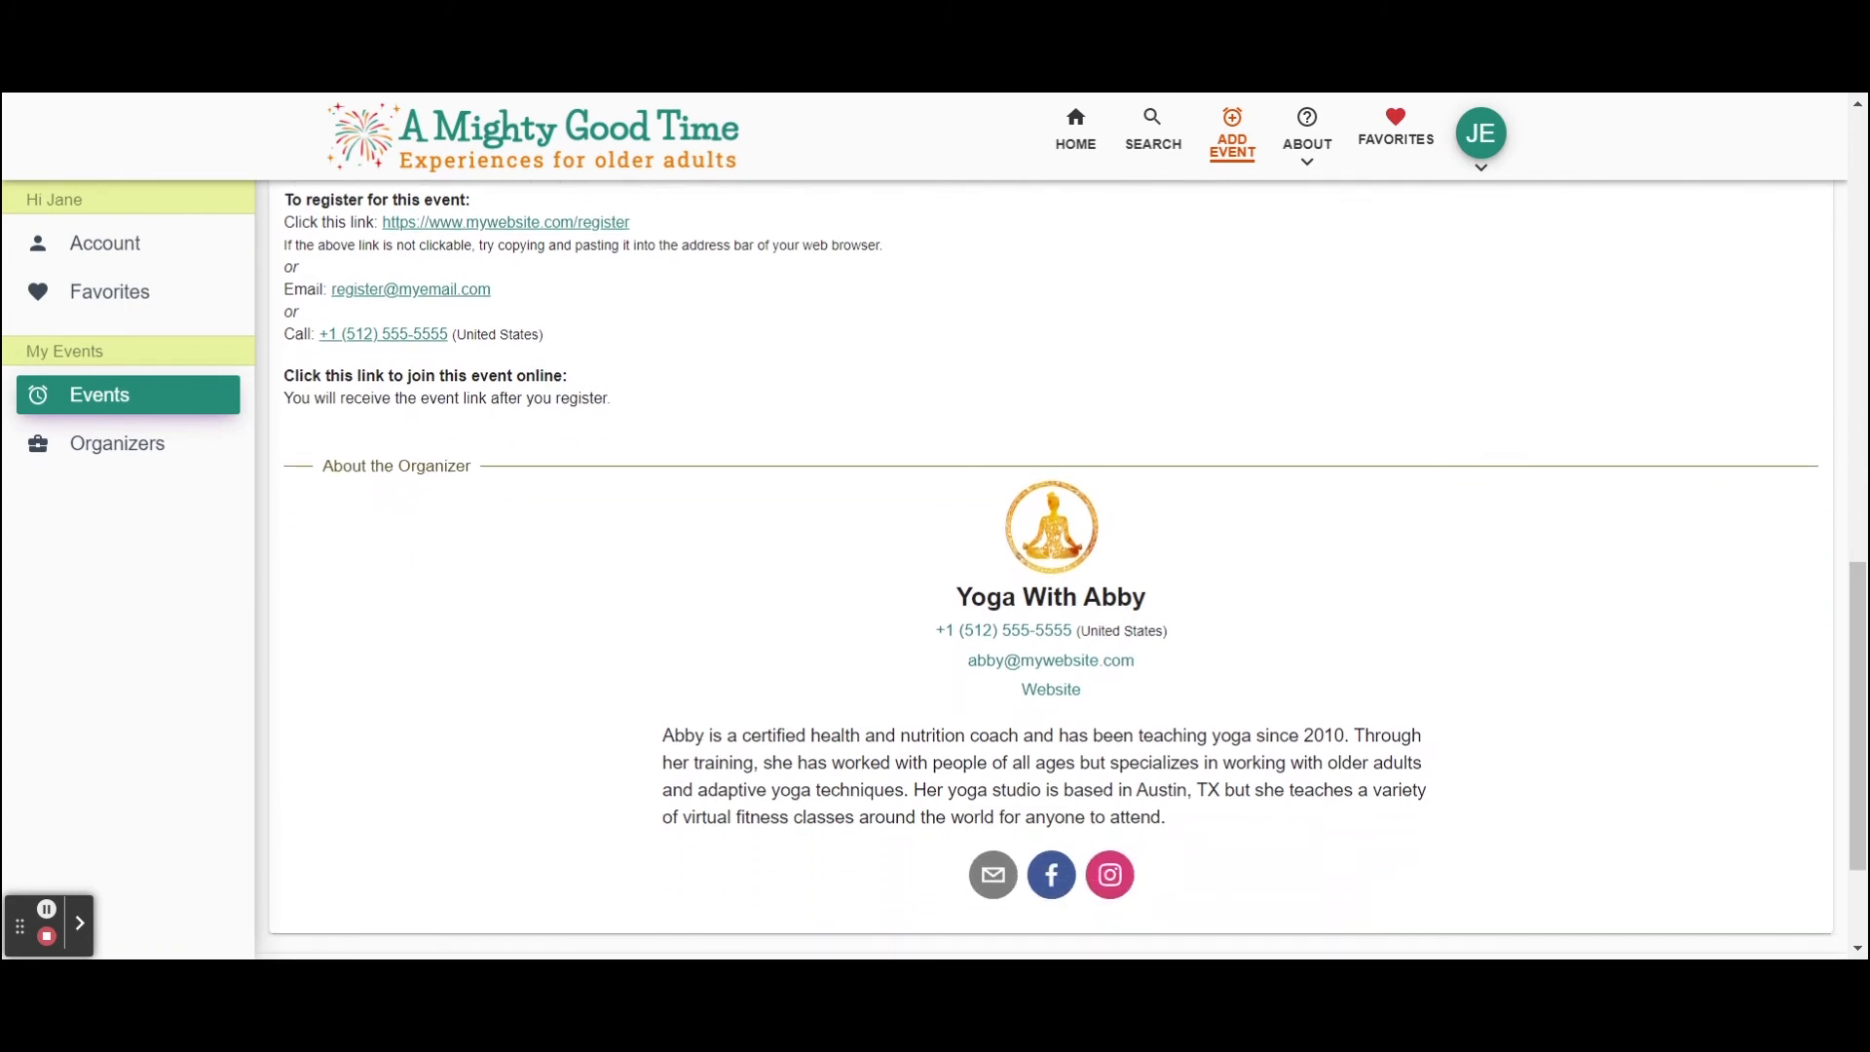
pyautogui.scroll(13, 1062, 570)
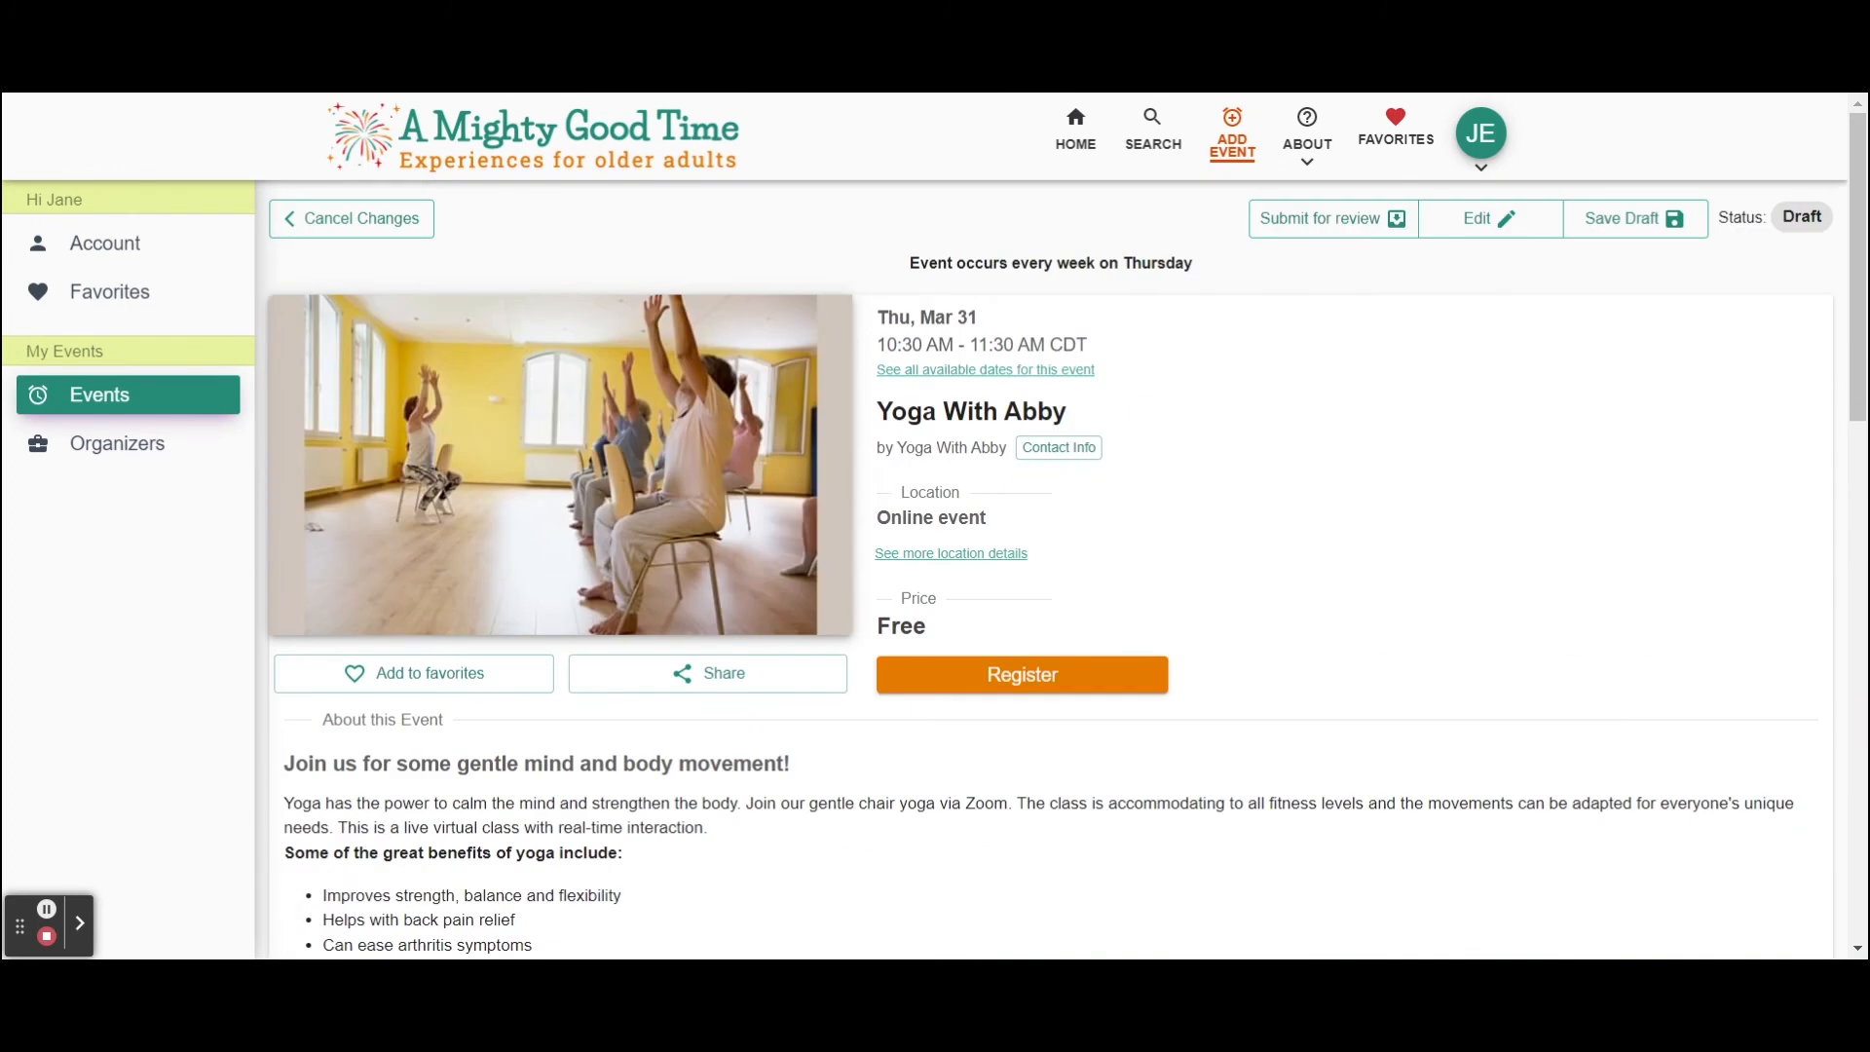
# - Submit the Chair Yoga event for review, confirm the submission, and check the approval statuses in the events and organizers lists
pyautogui.click(1330, 220)
pyautogui.click(1091, 669)
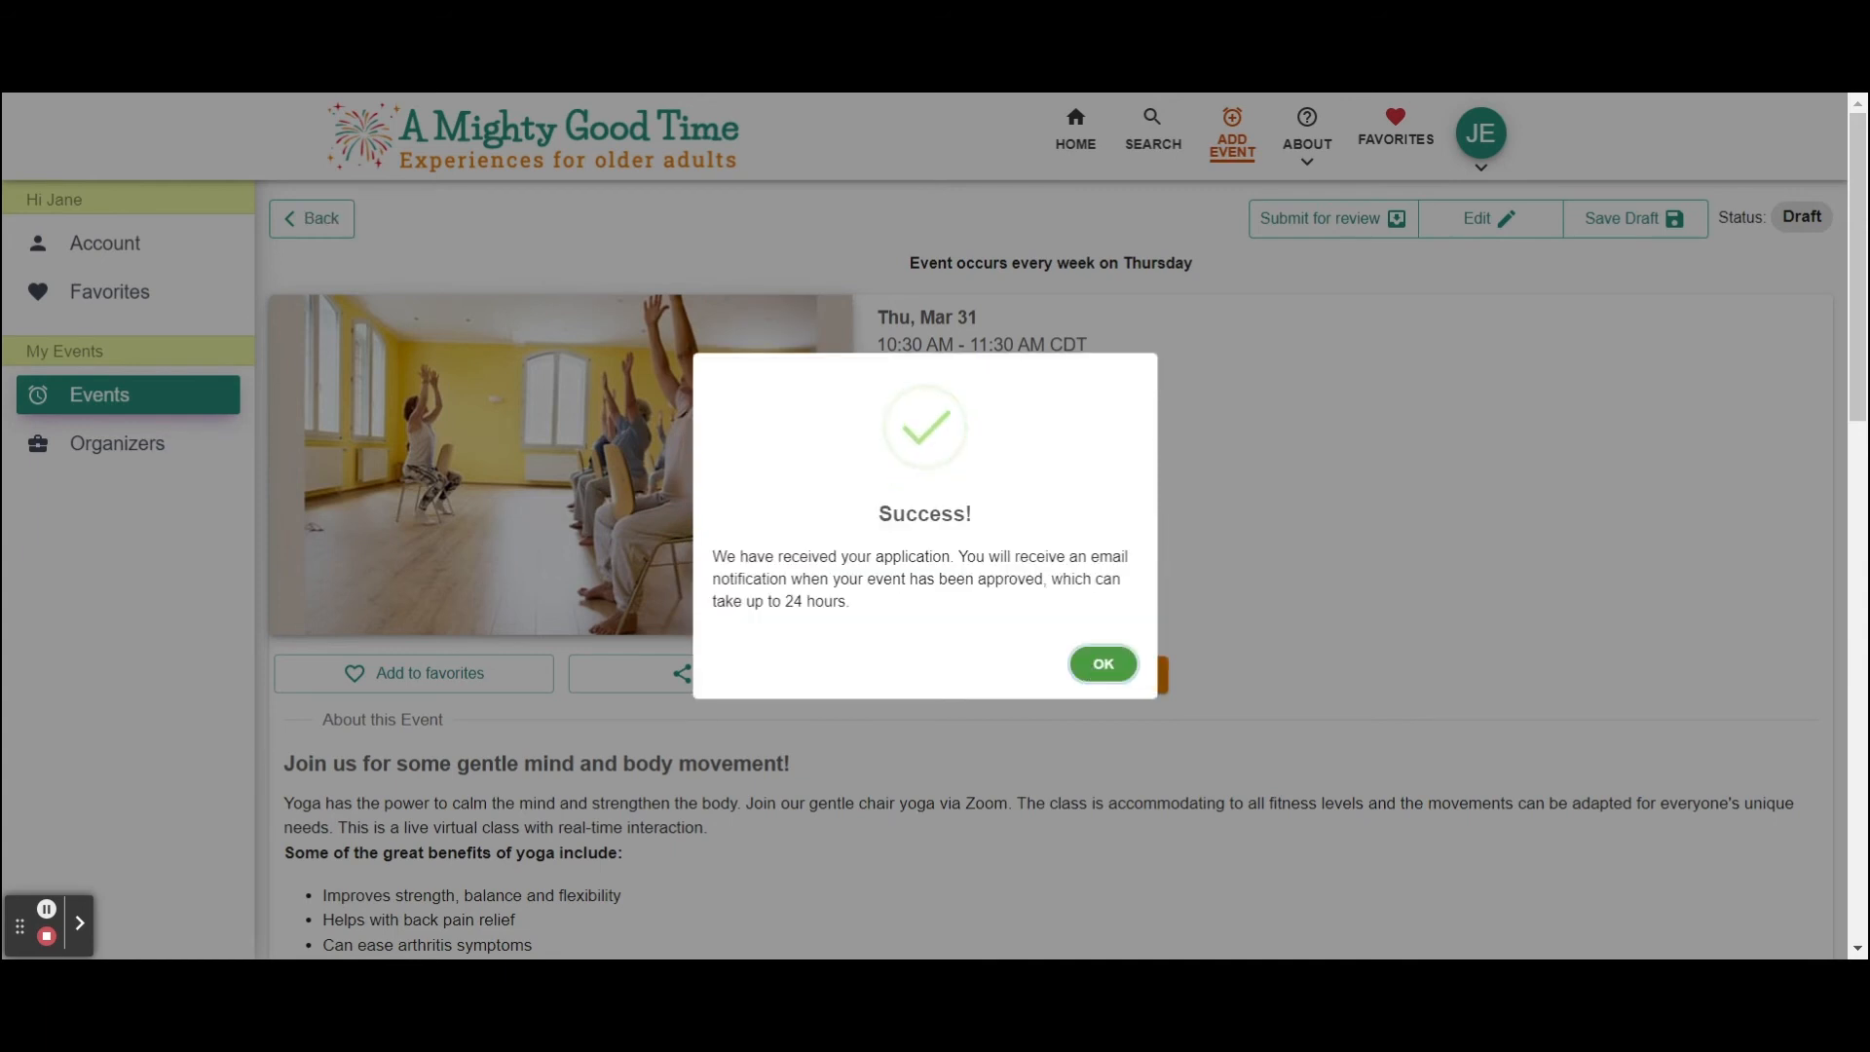
pyautogui.click(1104, 663)
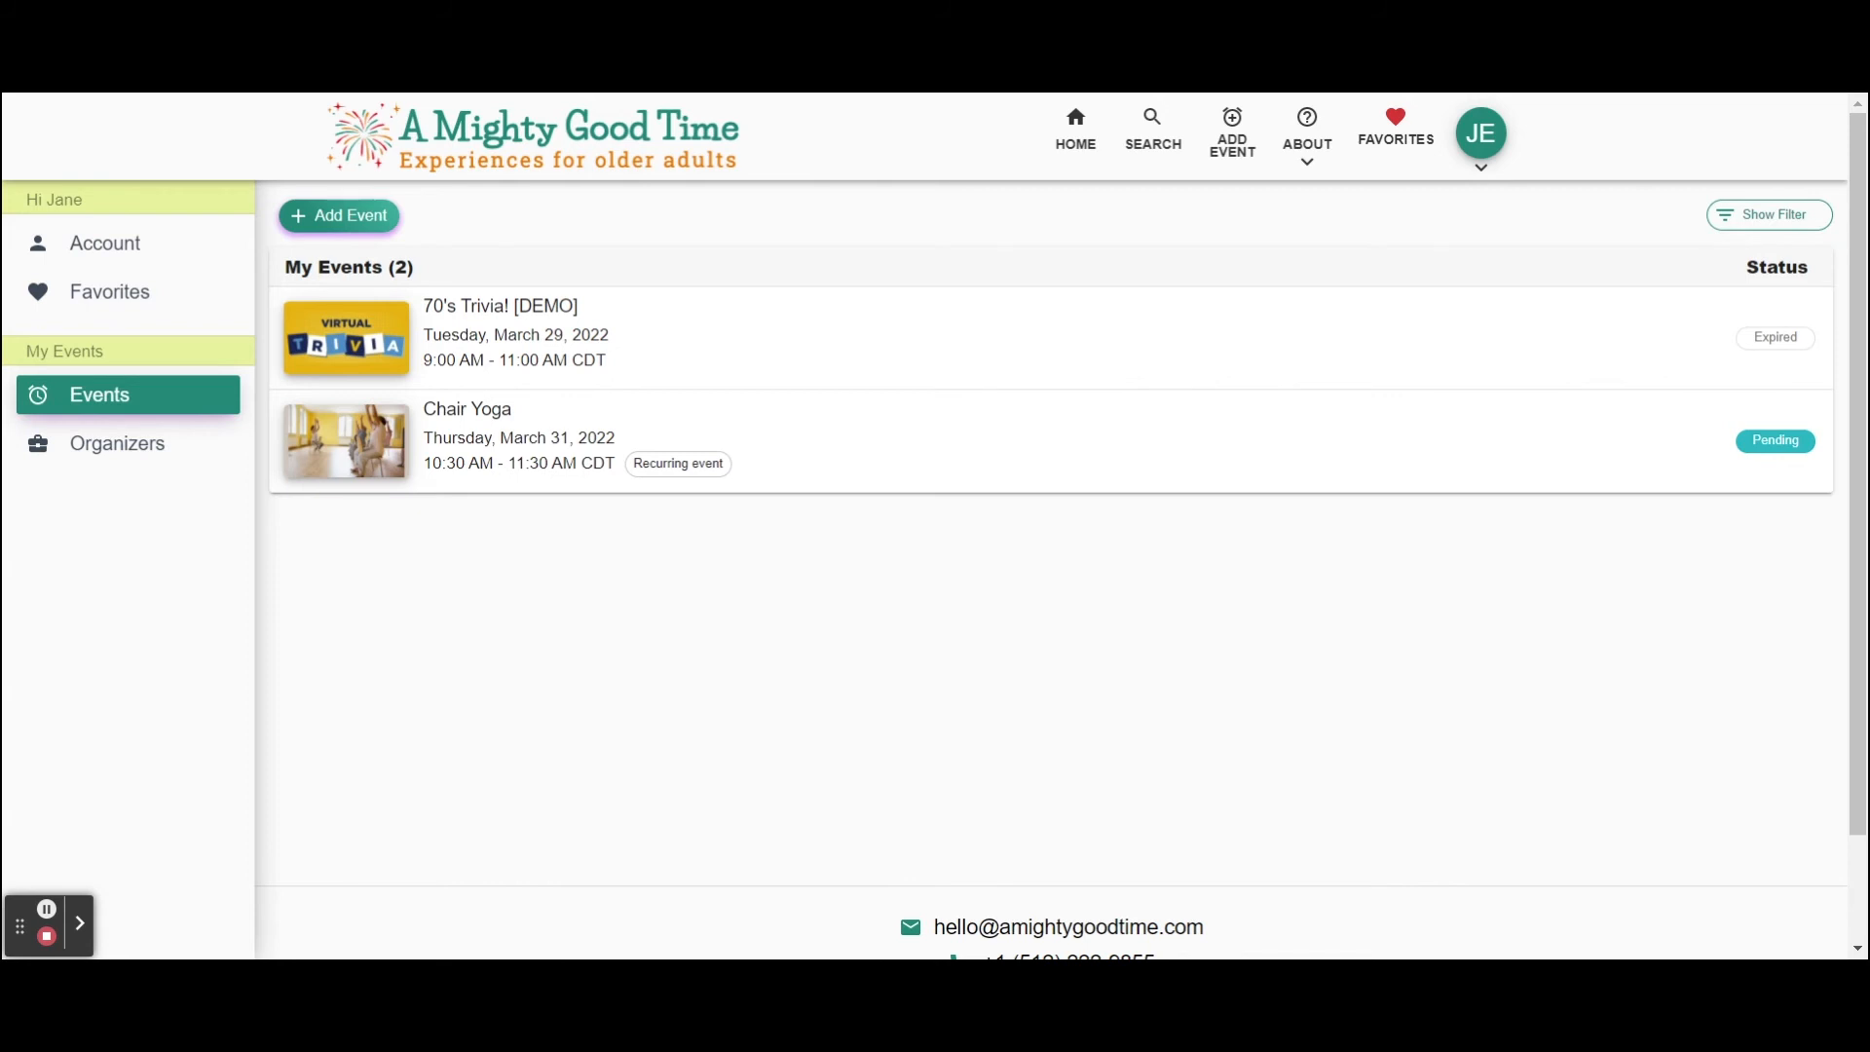
pyautogui.click(137, 448)
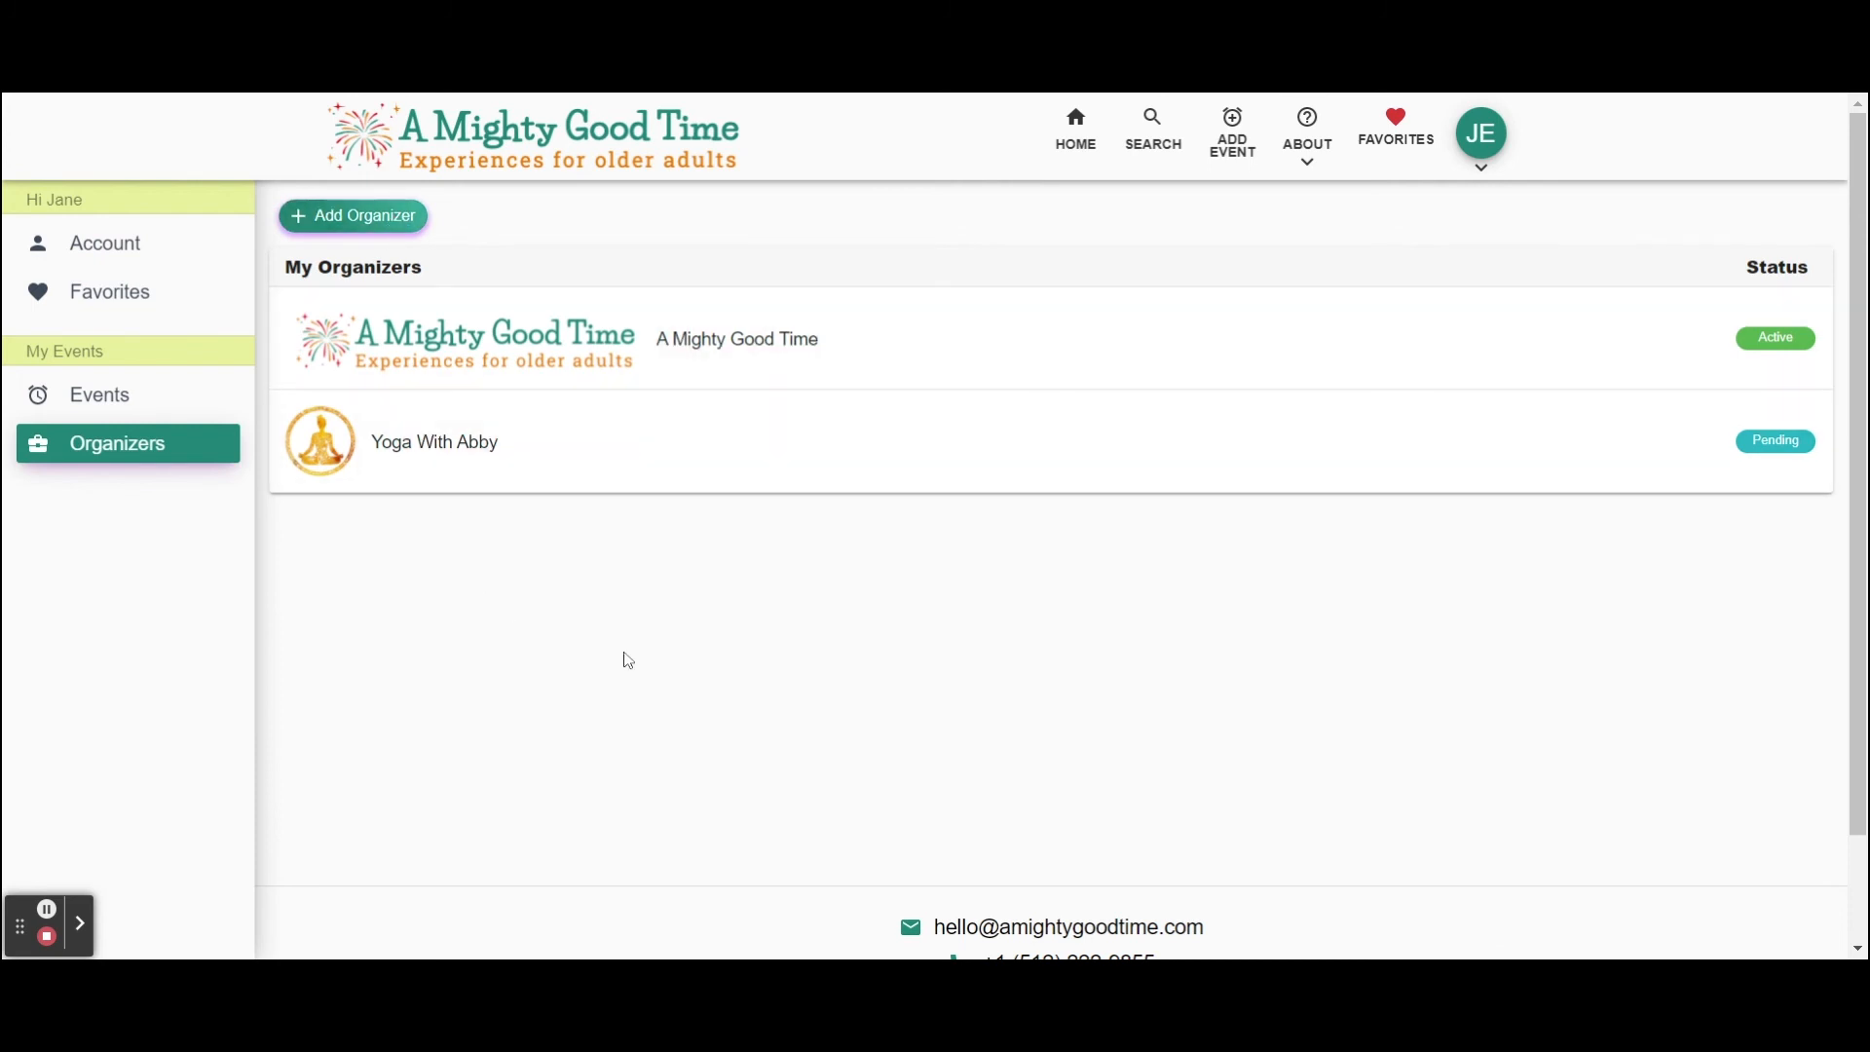
pyautogui.click(476, 356)
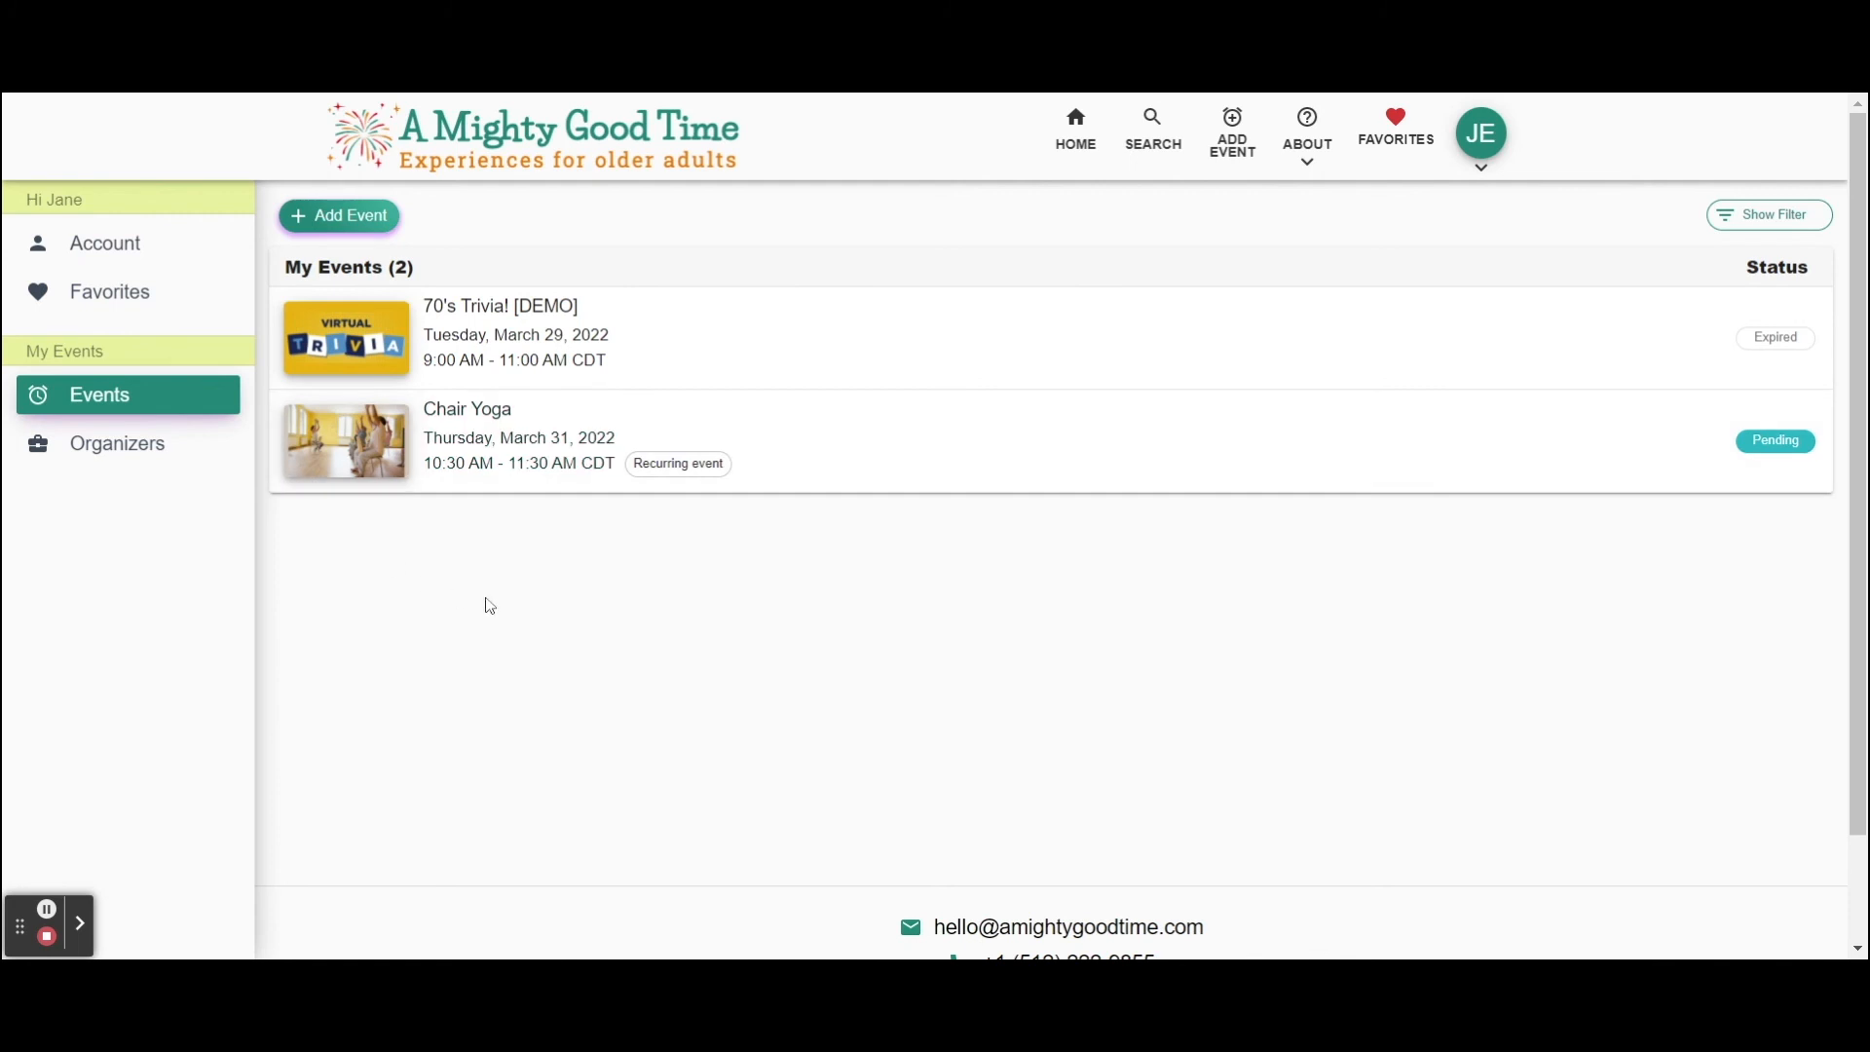
# - Duplicate the pending Chair Yoga event and rename the copy "Aerobics class"
pyautogui.click(904, 471)
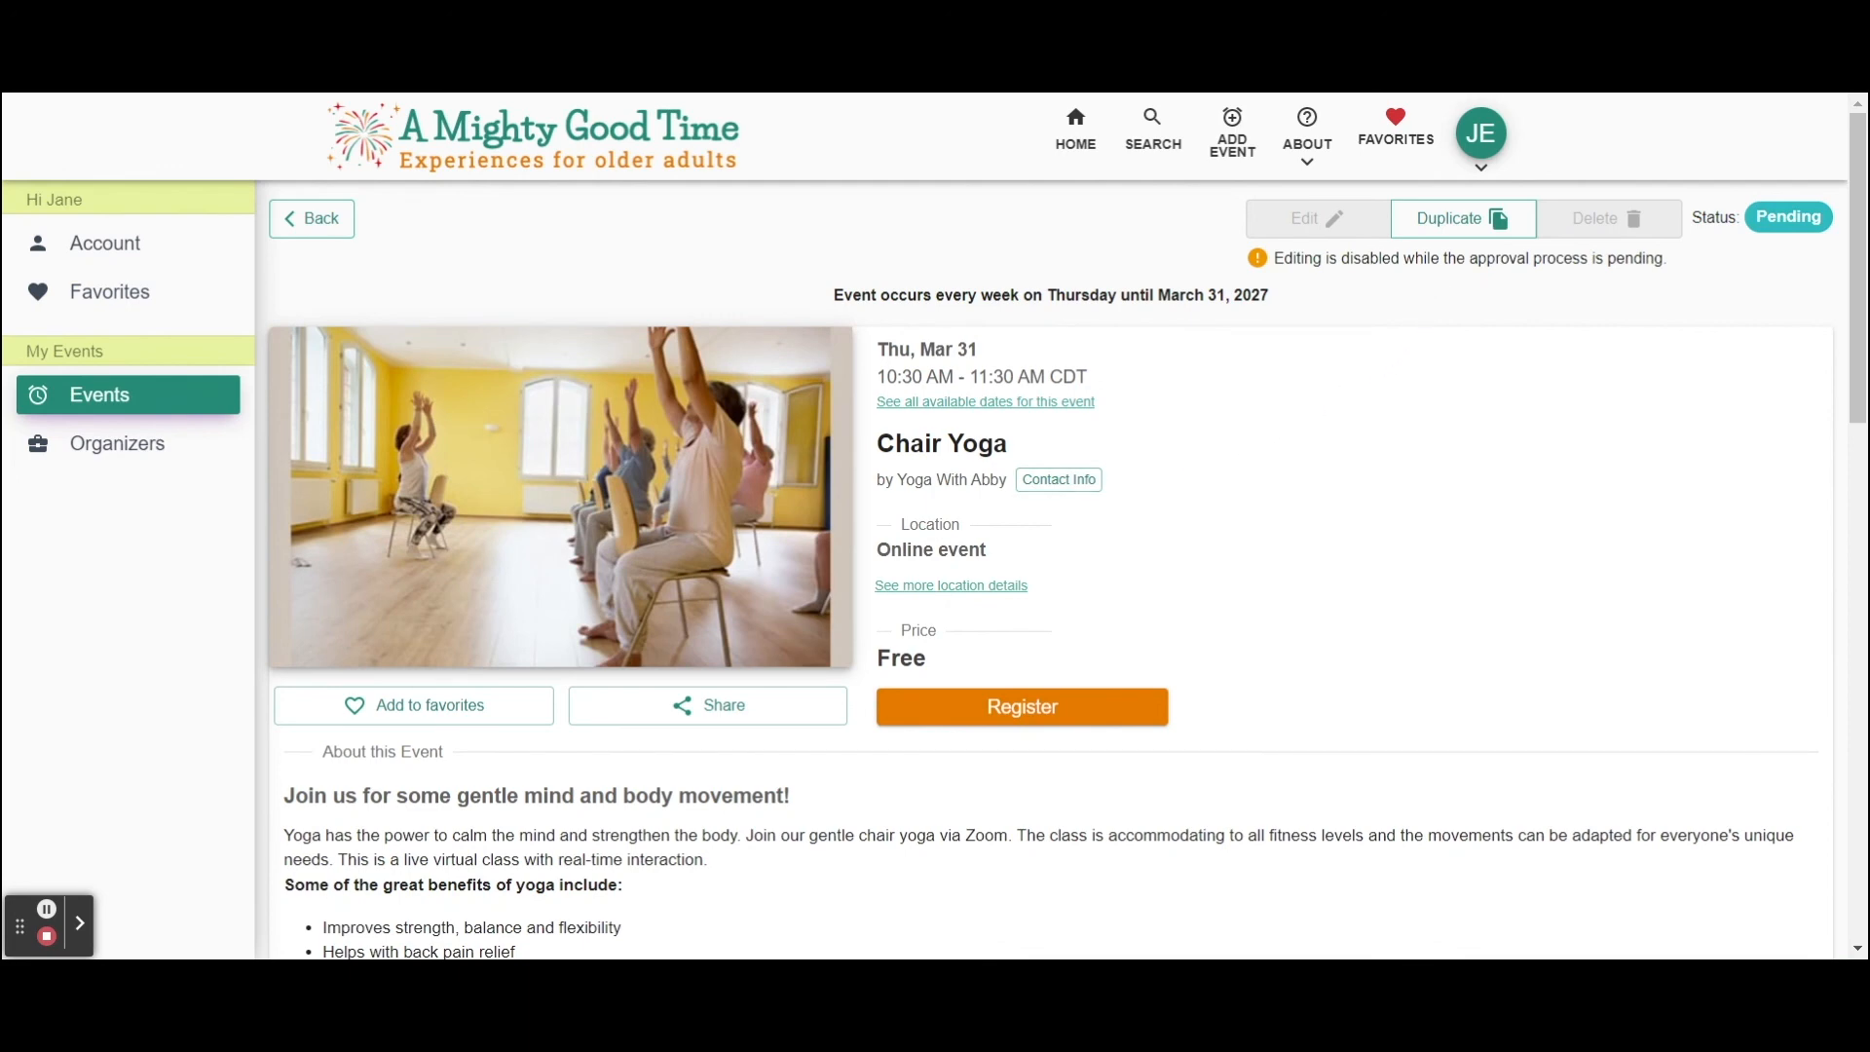
pyautogui.click(1454, 227)
pyautogui.click(1087, 670)
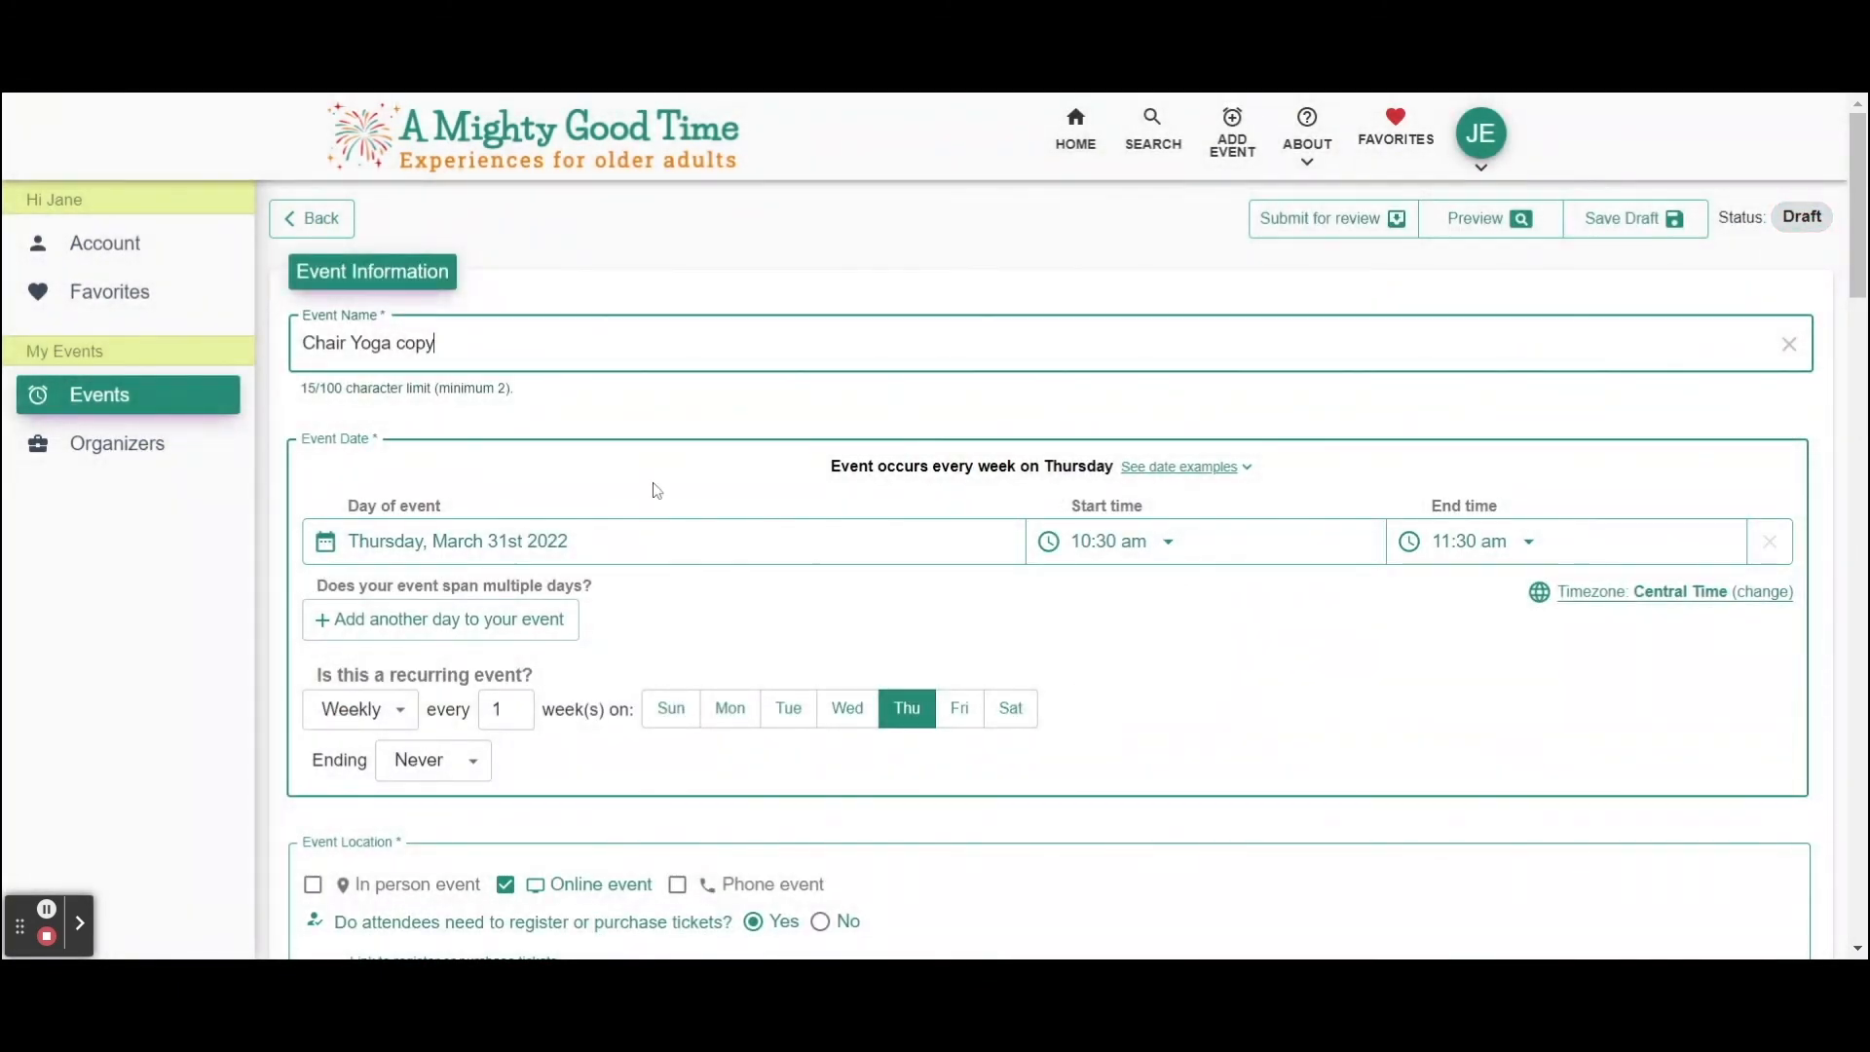
pyautogui.moveTo(438, 343); pyautogui.dragTo(249, 366)
pyautogui.write('Aerobics class')
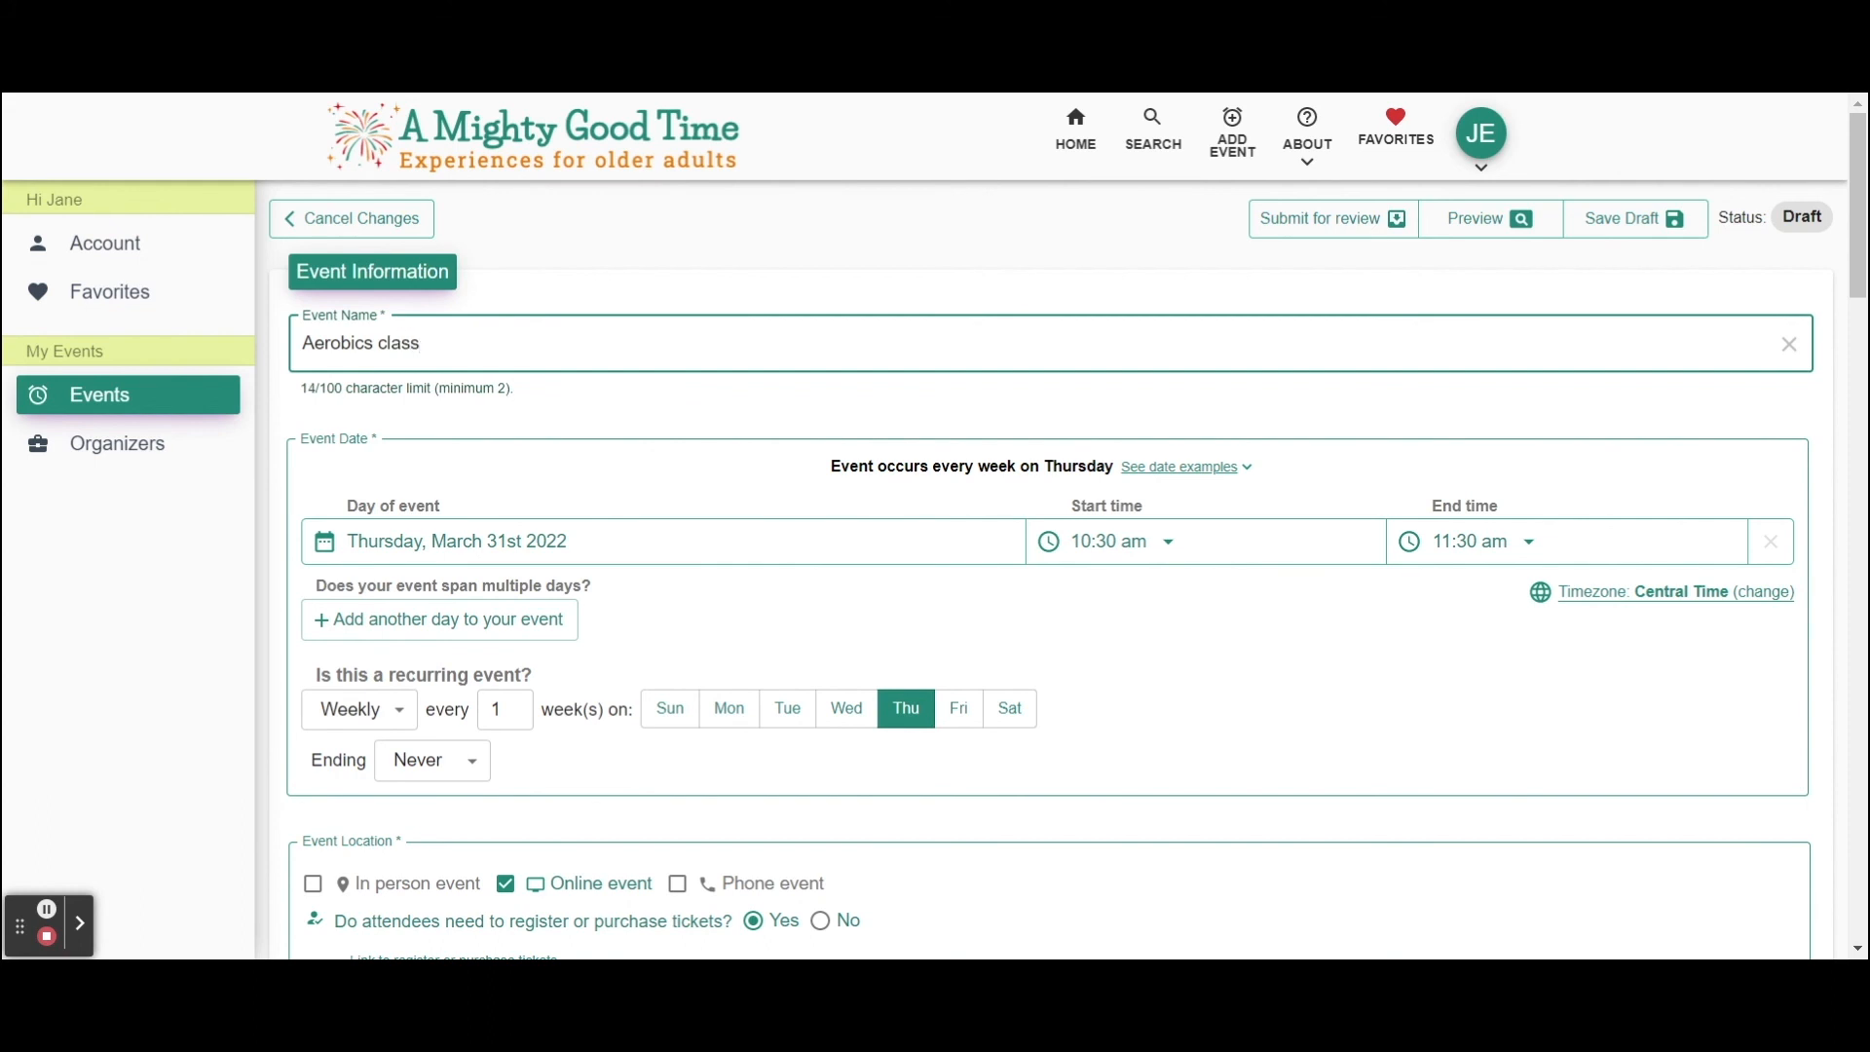
# - Reschedule the Aerobics class to Sunday, April 3rd 2022, 12:00 pm to 1:00 pm, and replace its cover image with the group aerobics photo
pyautogui.click(670, 542)
pyautogui.click(624, 592)
pyautogui.click(449, 739)
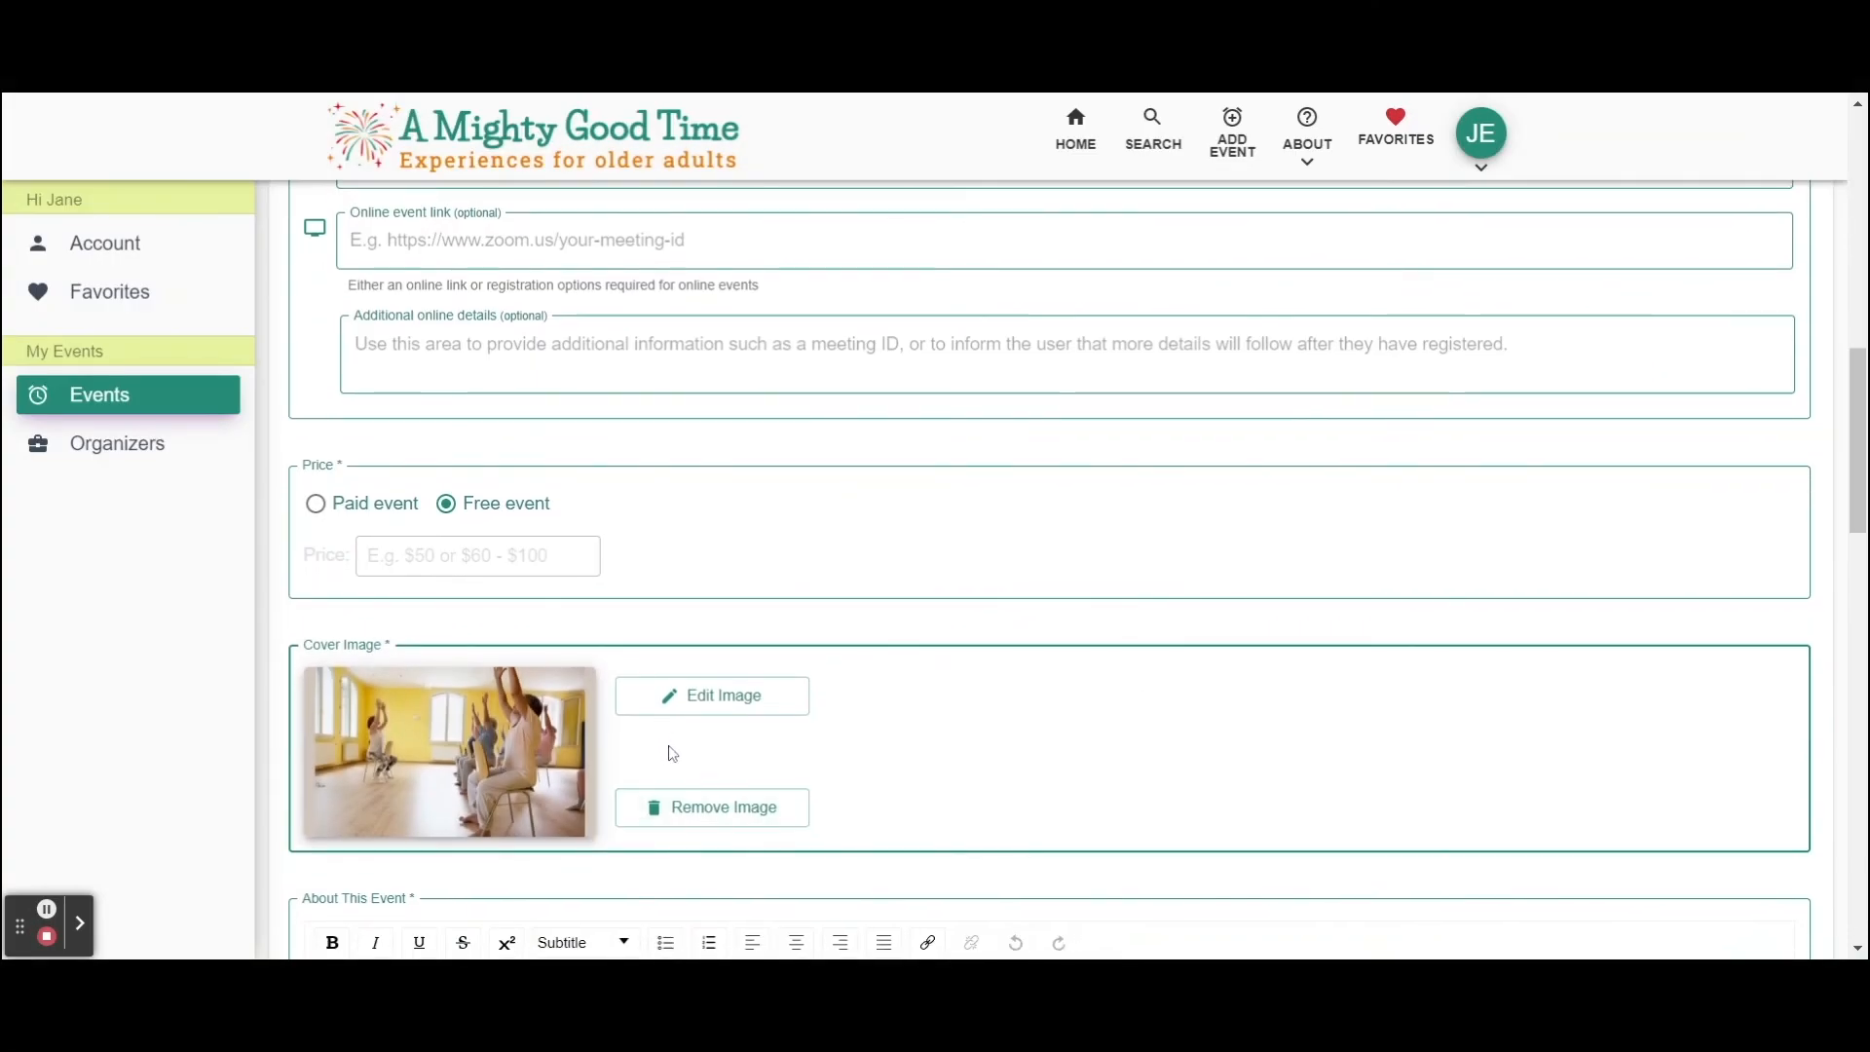
pyautogui.click(672, 809)
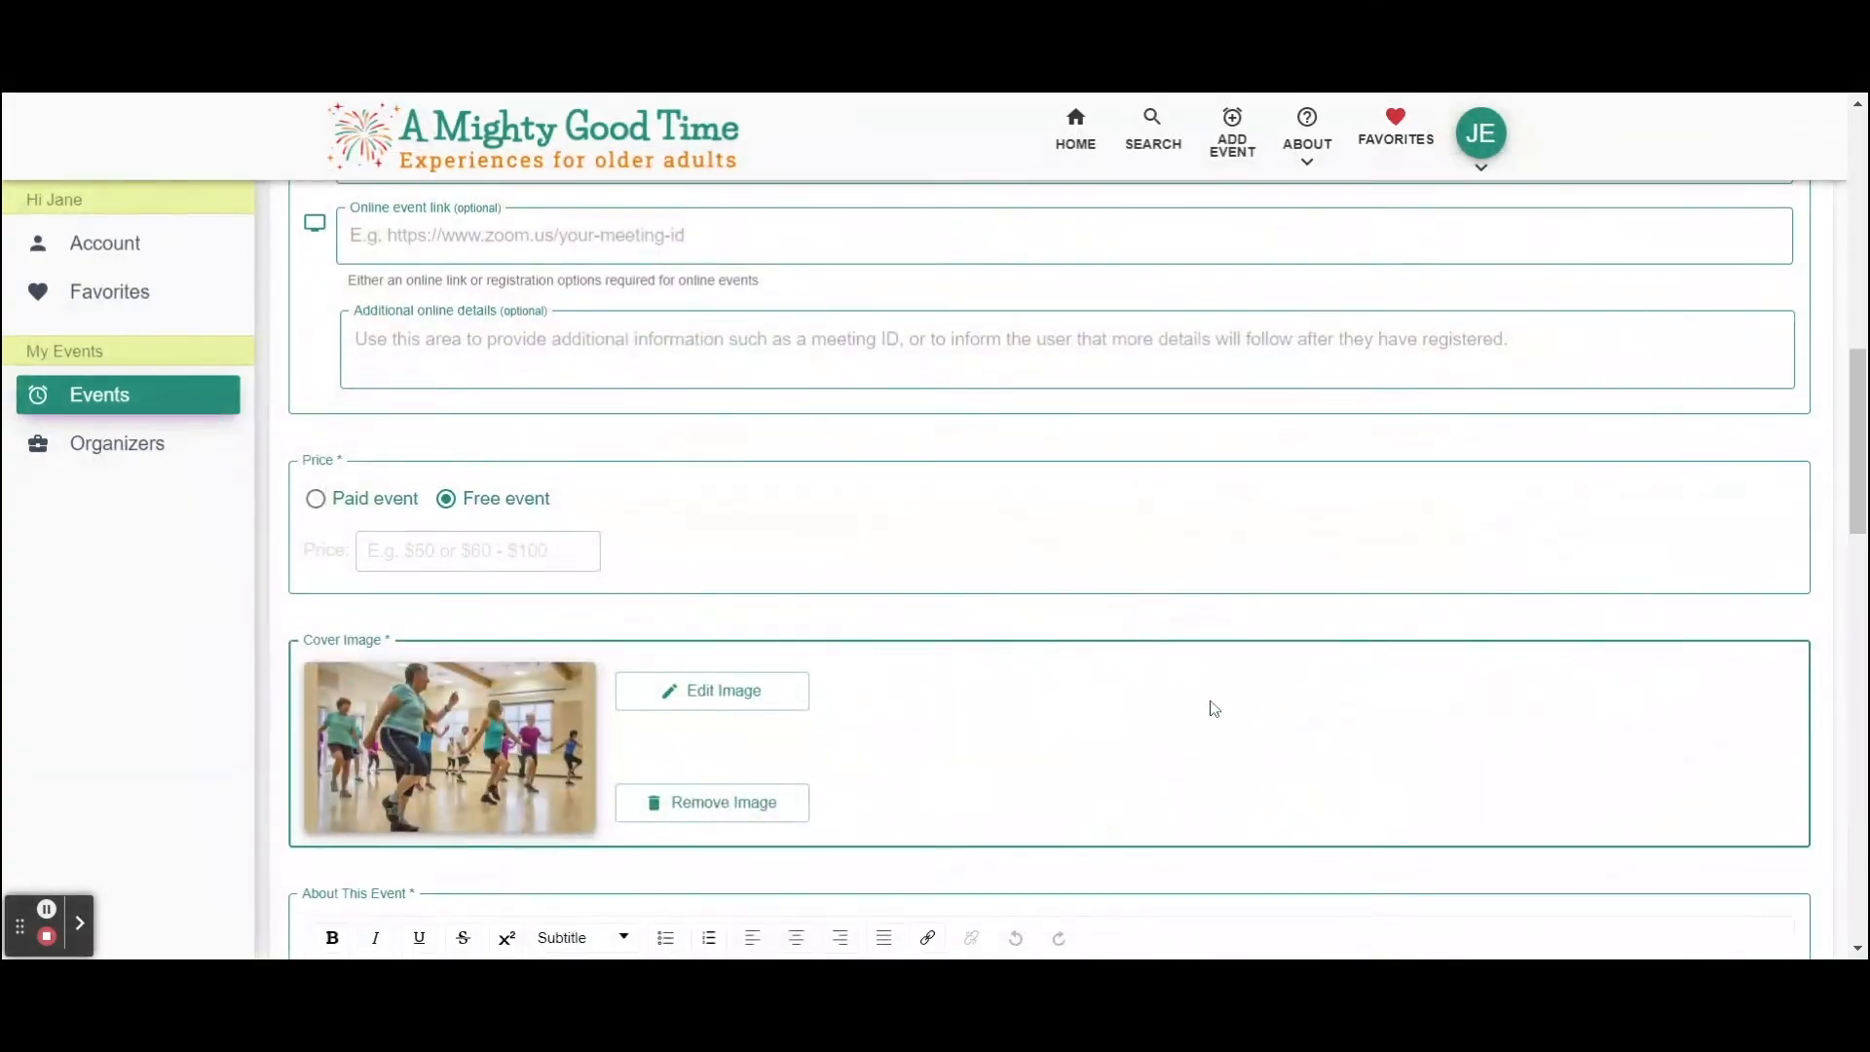
# - Rewrite the description with the heading "Join us for some dance and fitness!", an introduction to the dance aerobic workout, and "dance" in the benefits line
pyautogui.scroll(-3, 1210, 710)
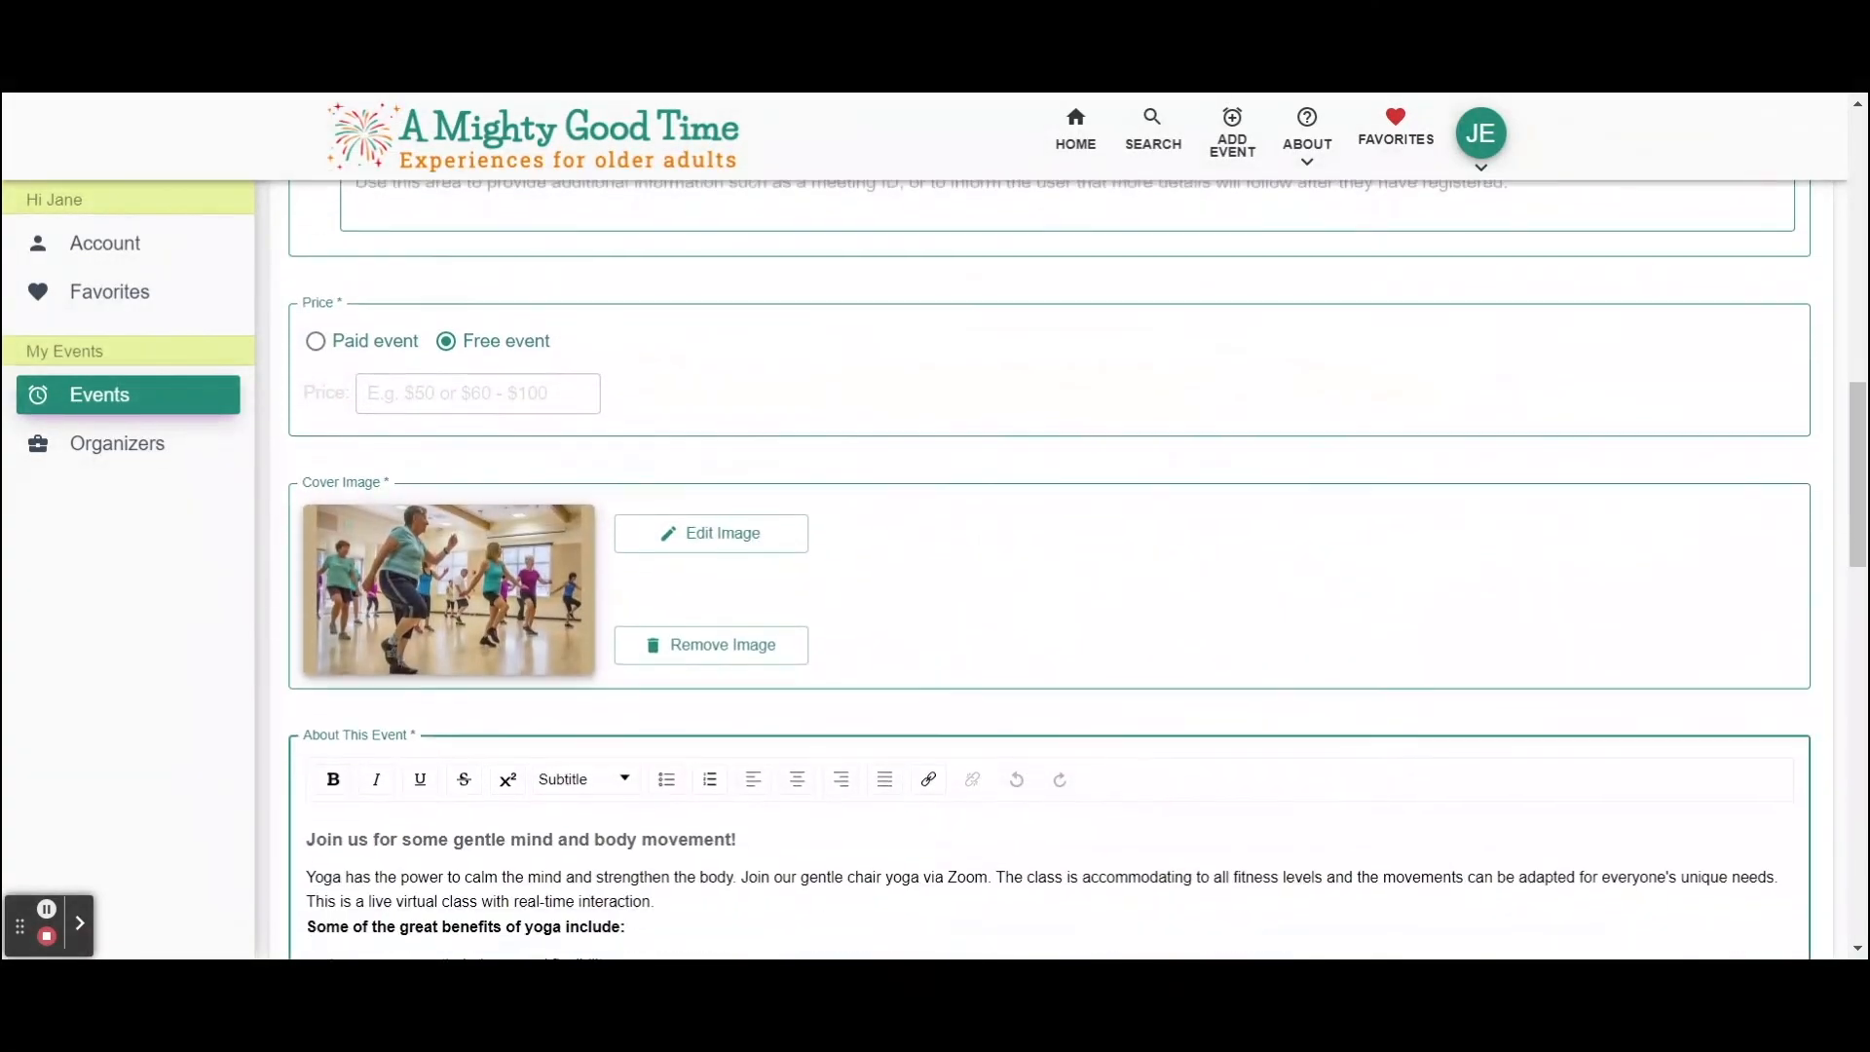
pyautogui.scroll(-3, 1050, 569)
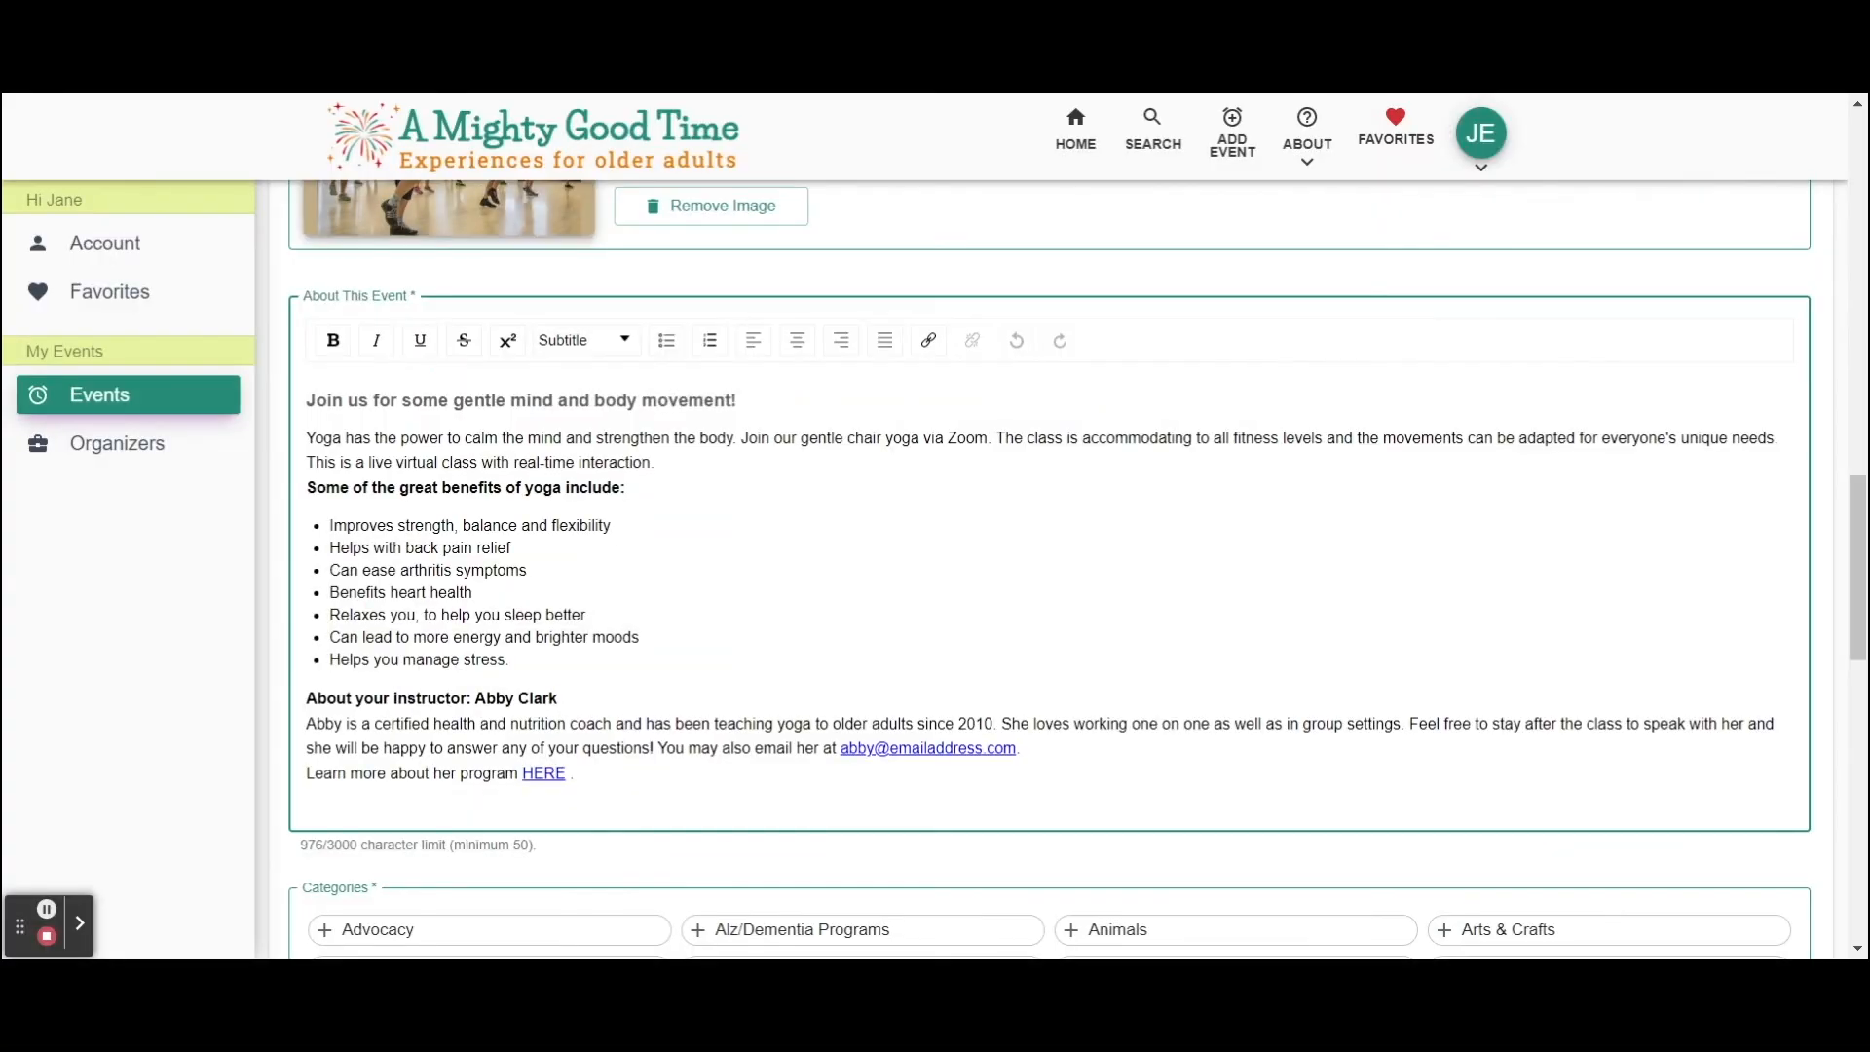
pyautogui.moveTo(737, 402); pyautogui.dragTo(453, 402)
pyautogui.write('dance and fitness')
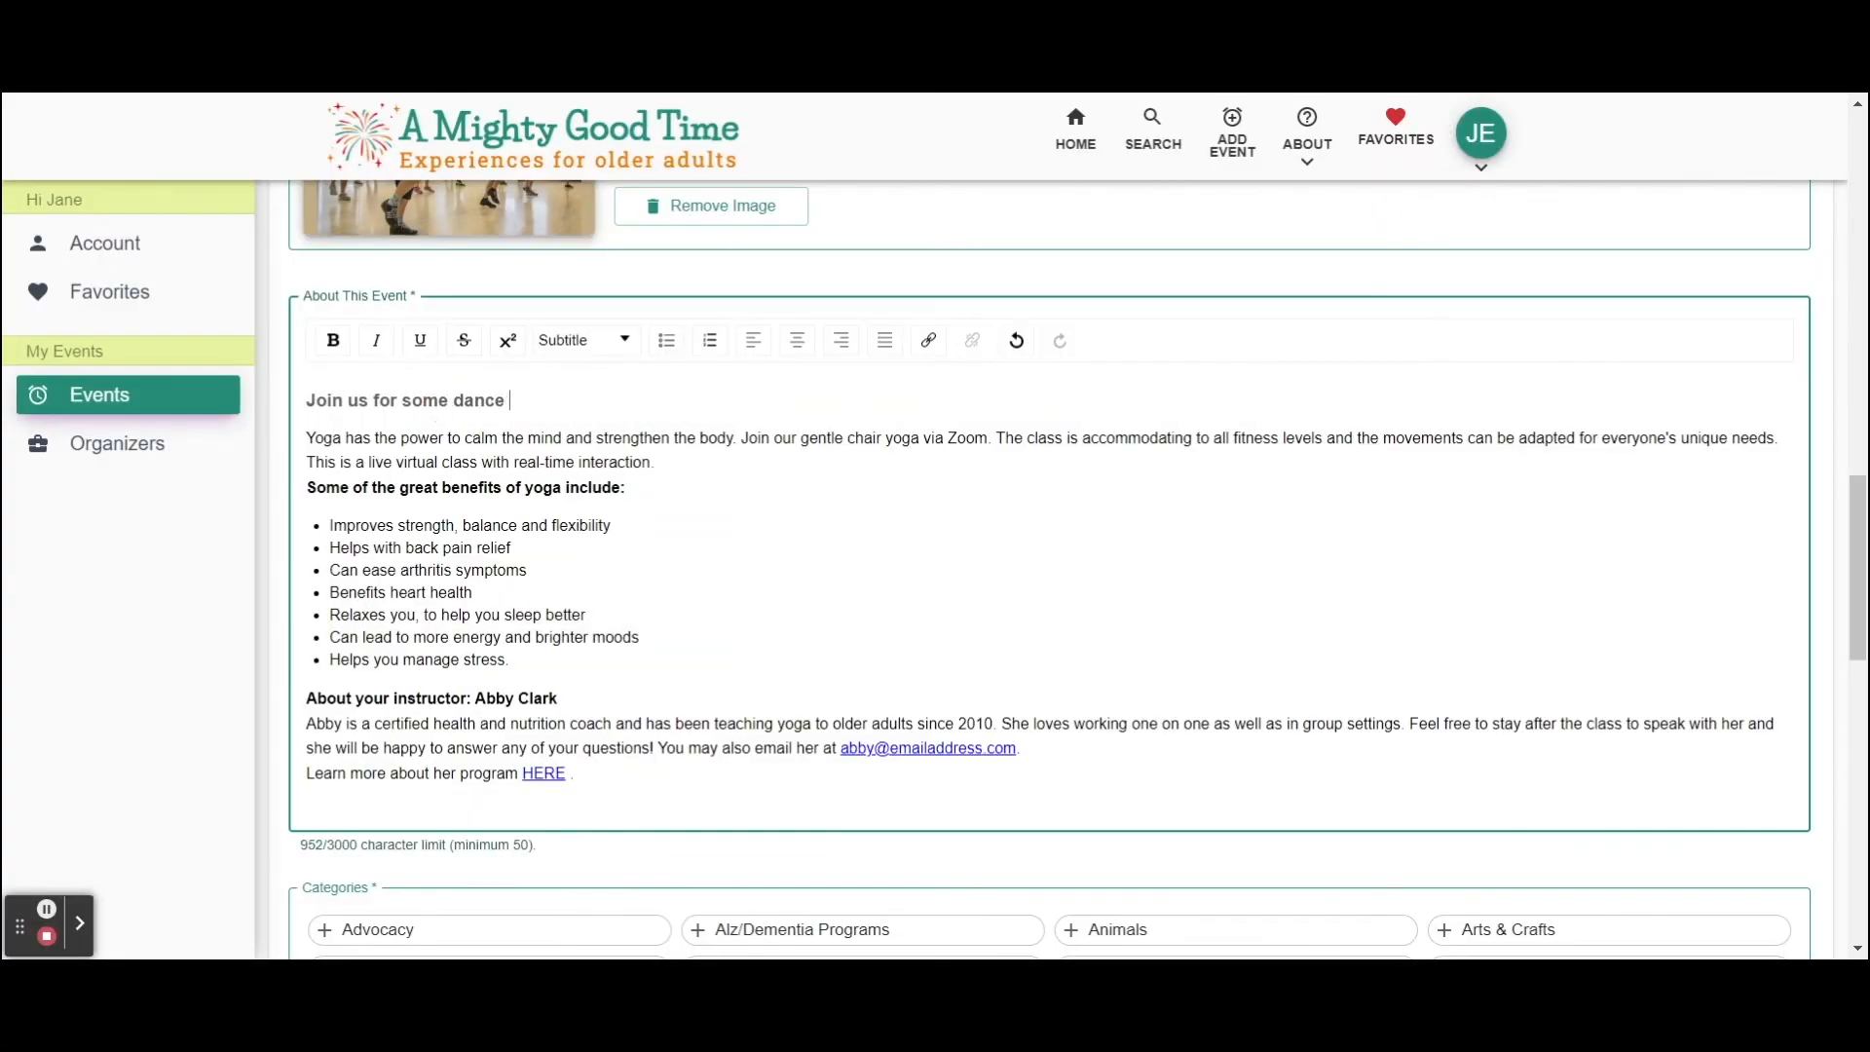
pyautogui.doubleClick(547, 487)
pyautogui.write('dance')
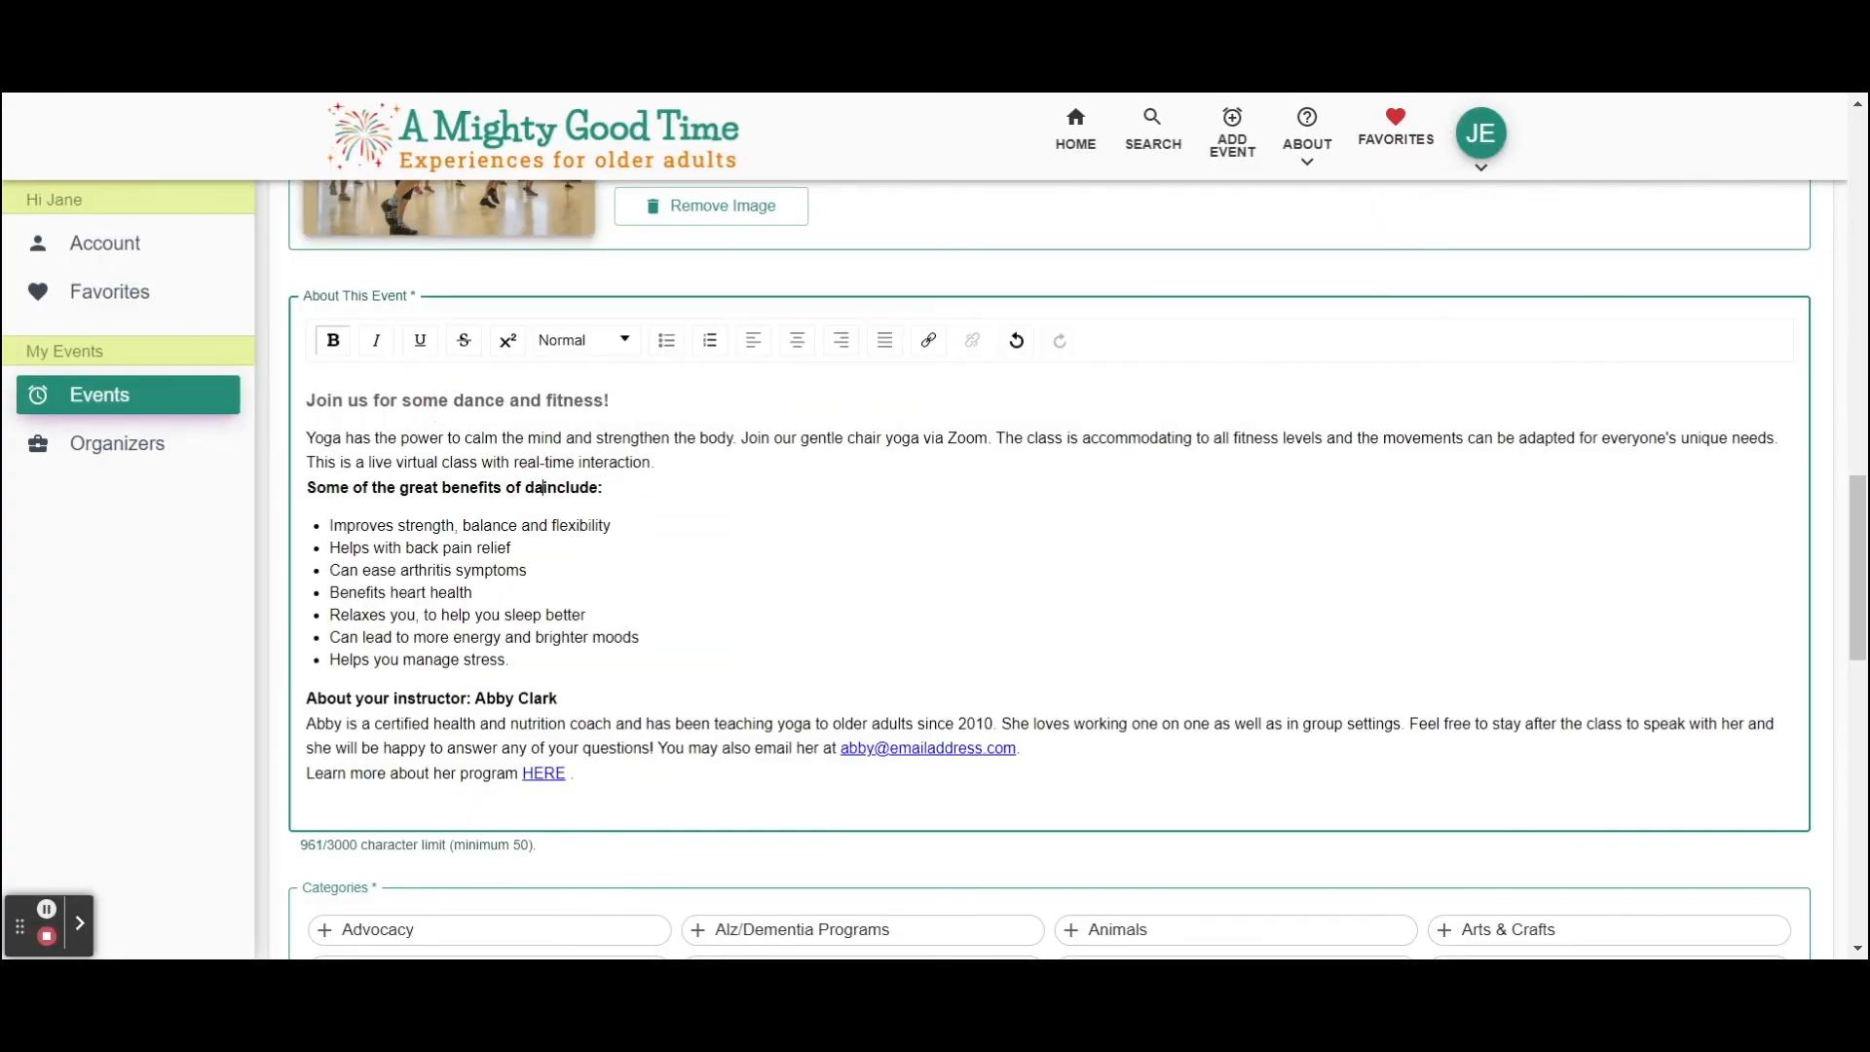
pyautogui.tripleClick(604, 438)
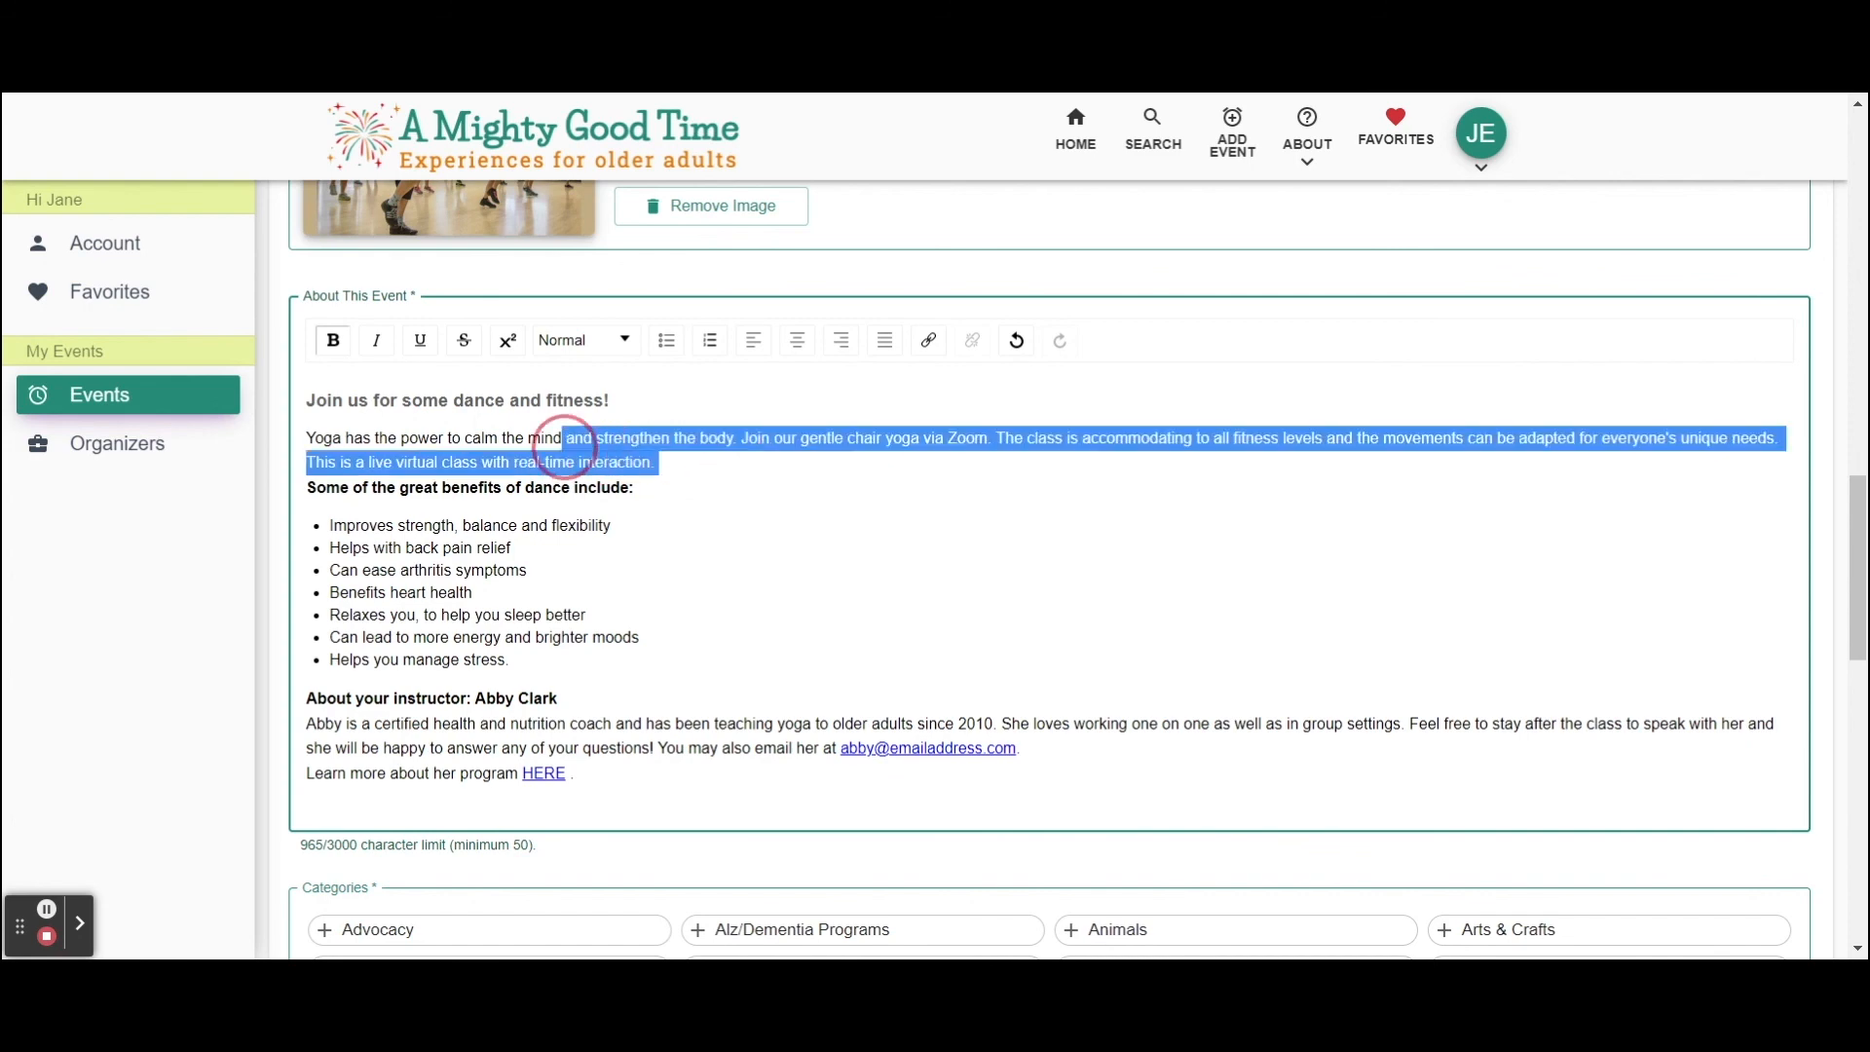
pyautogui.write('Join us for a heart pumping dance aerobic workout right from your living room! We’ll use light weights with things you can find around the house, and we’ll work out to great music!')
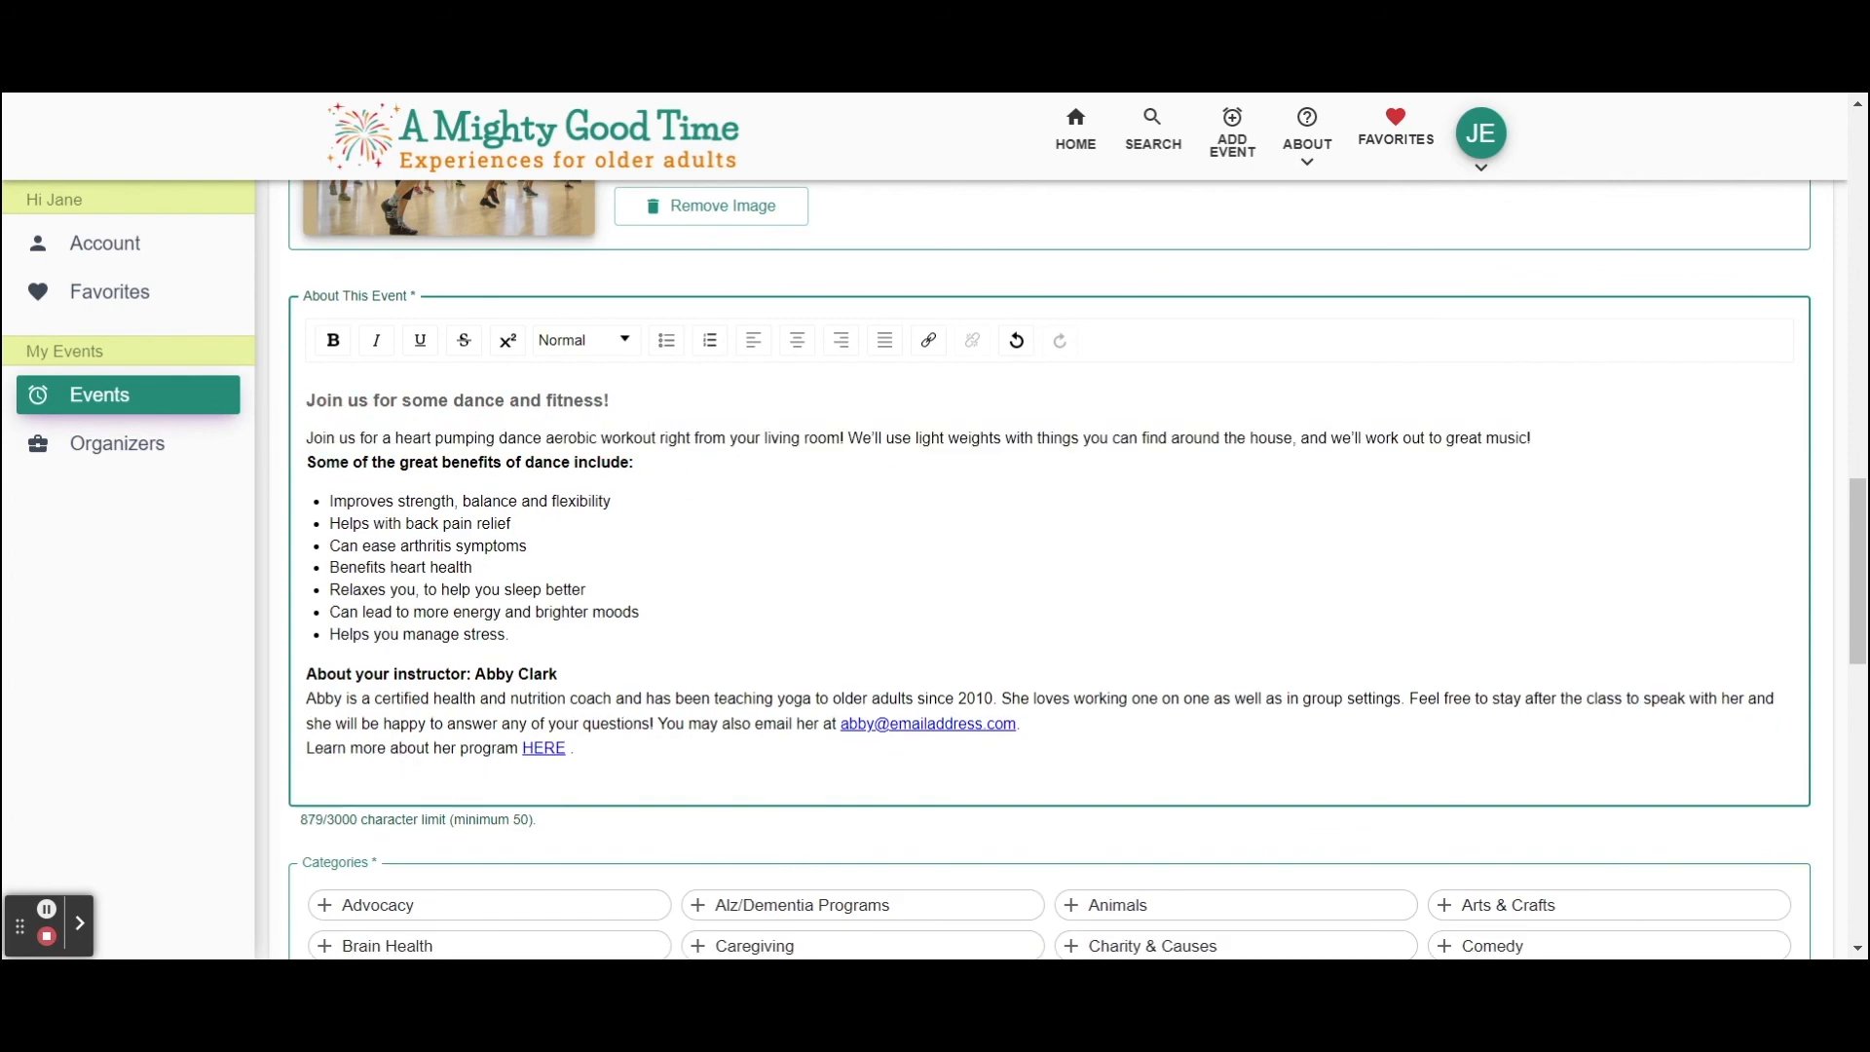
# - Submit the Aerobics class event for review, confirm the submission, and return to the events list
pyautogui.scroll(-3, 1071, 570)
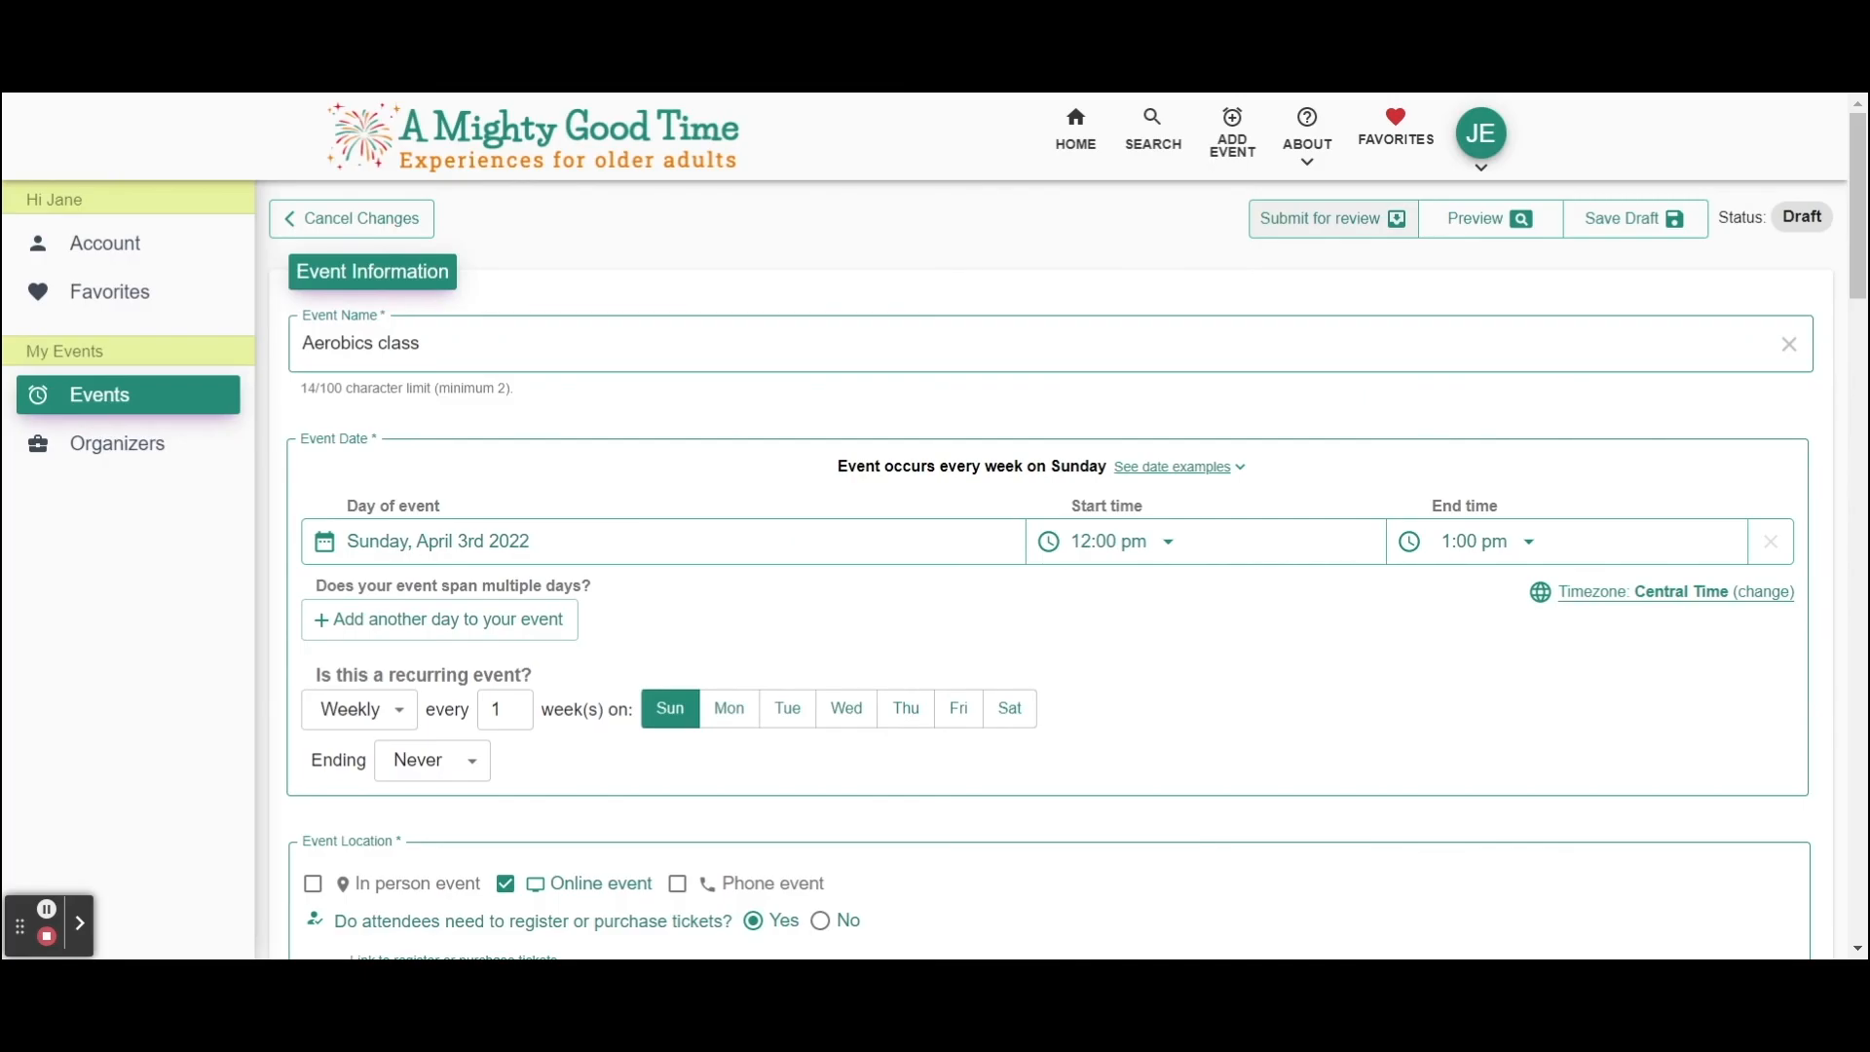
pyautogui.click(1322, 220)
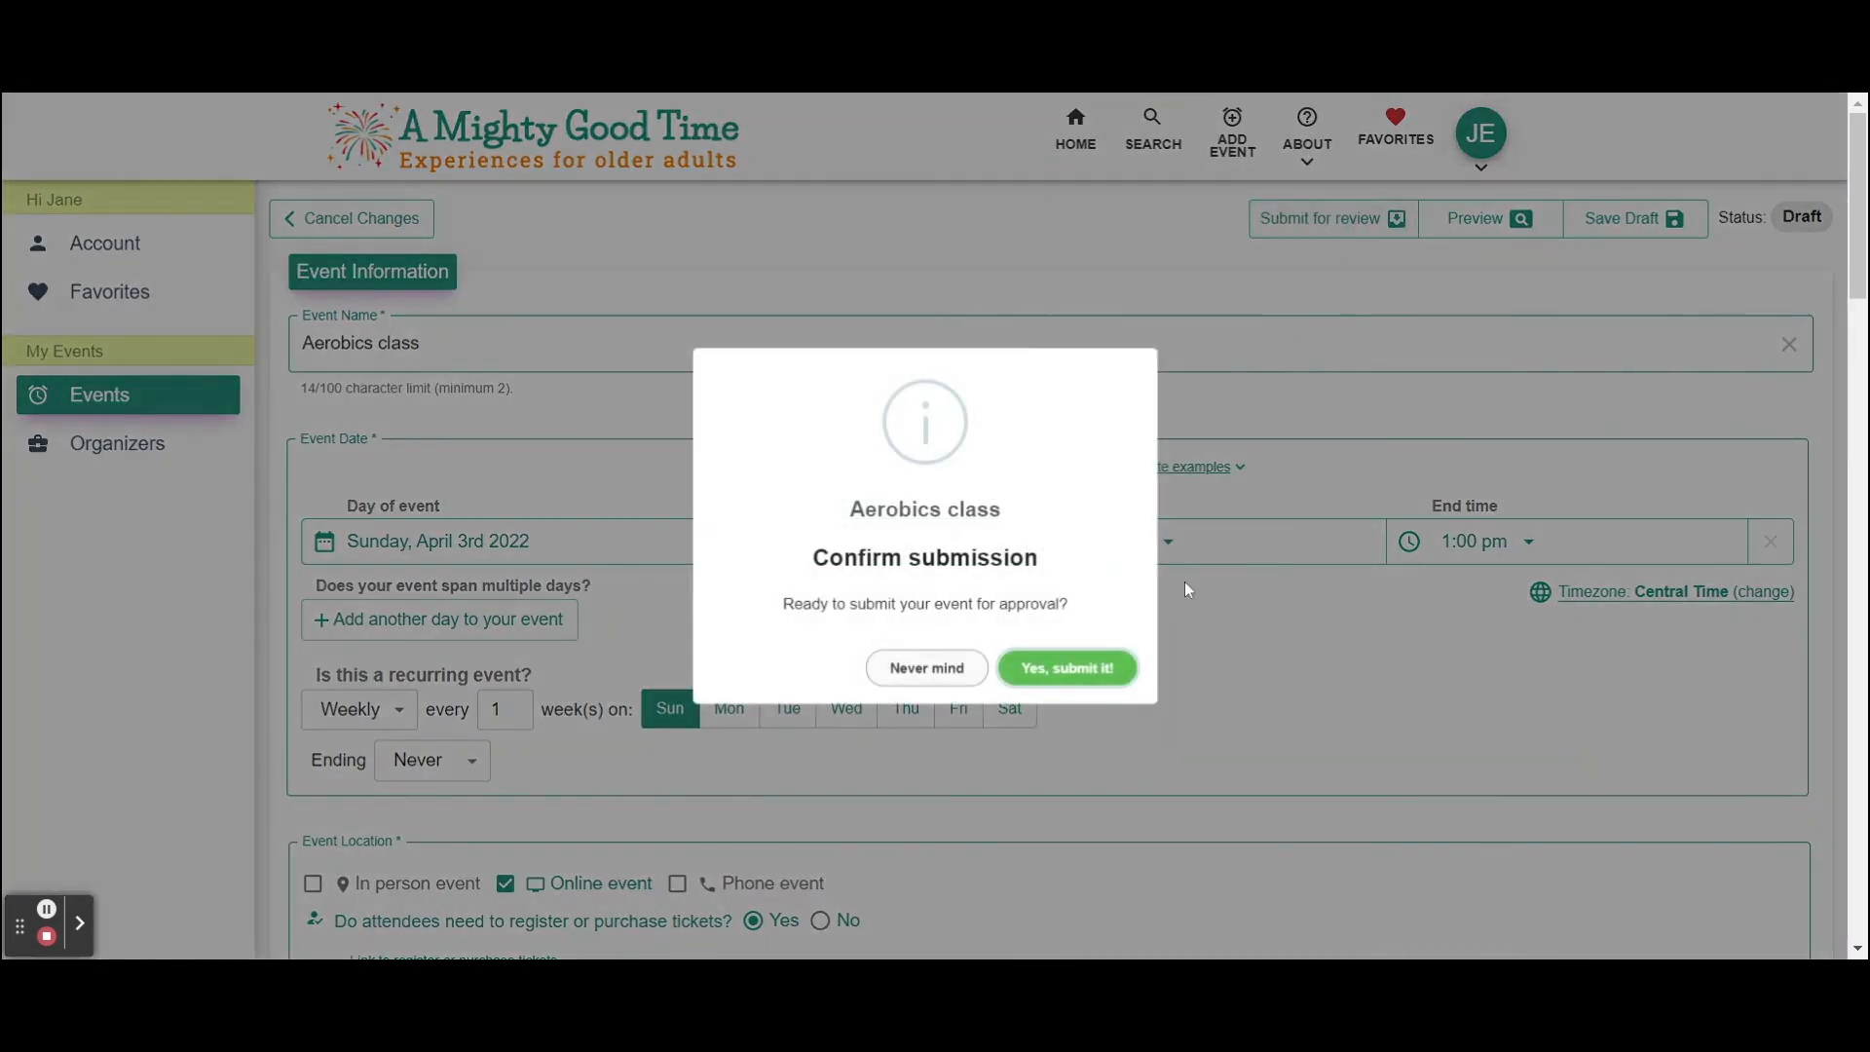
pyautogui.click(1094, 668)
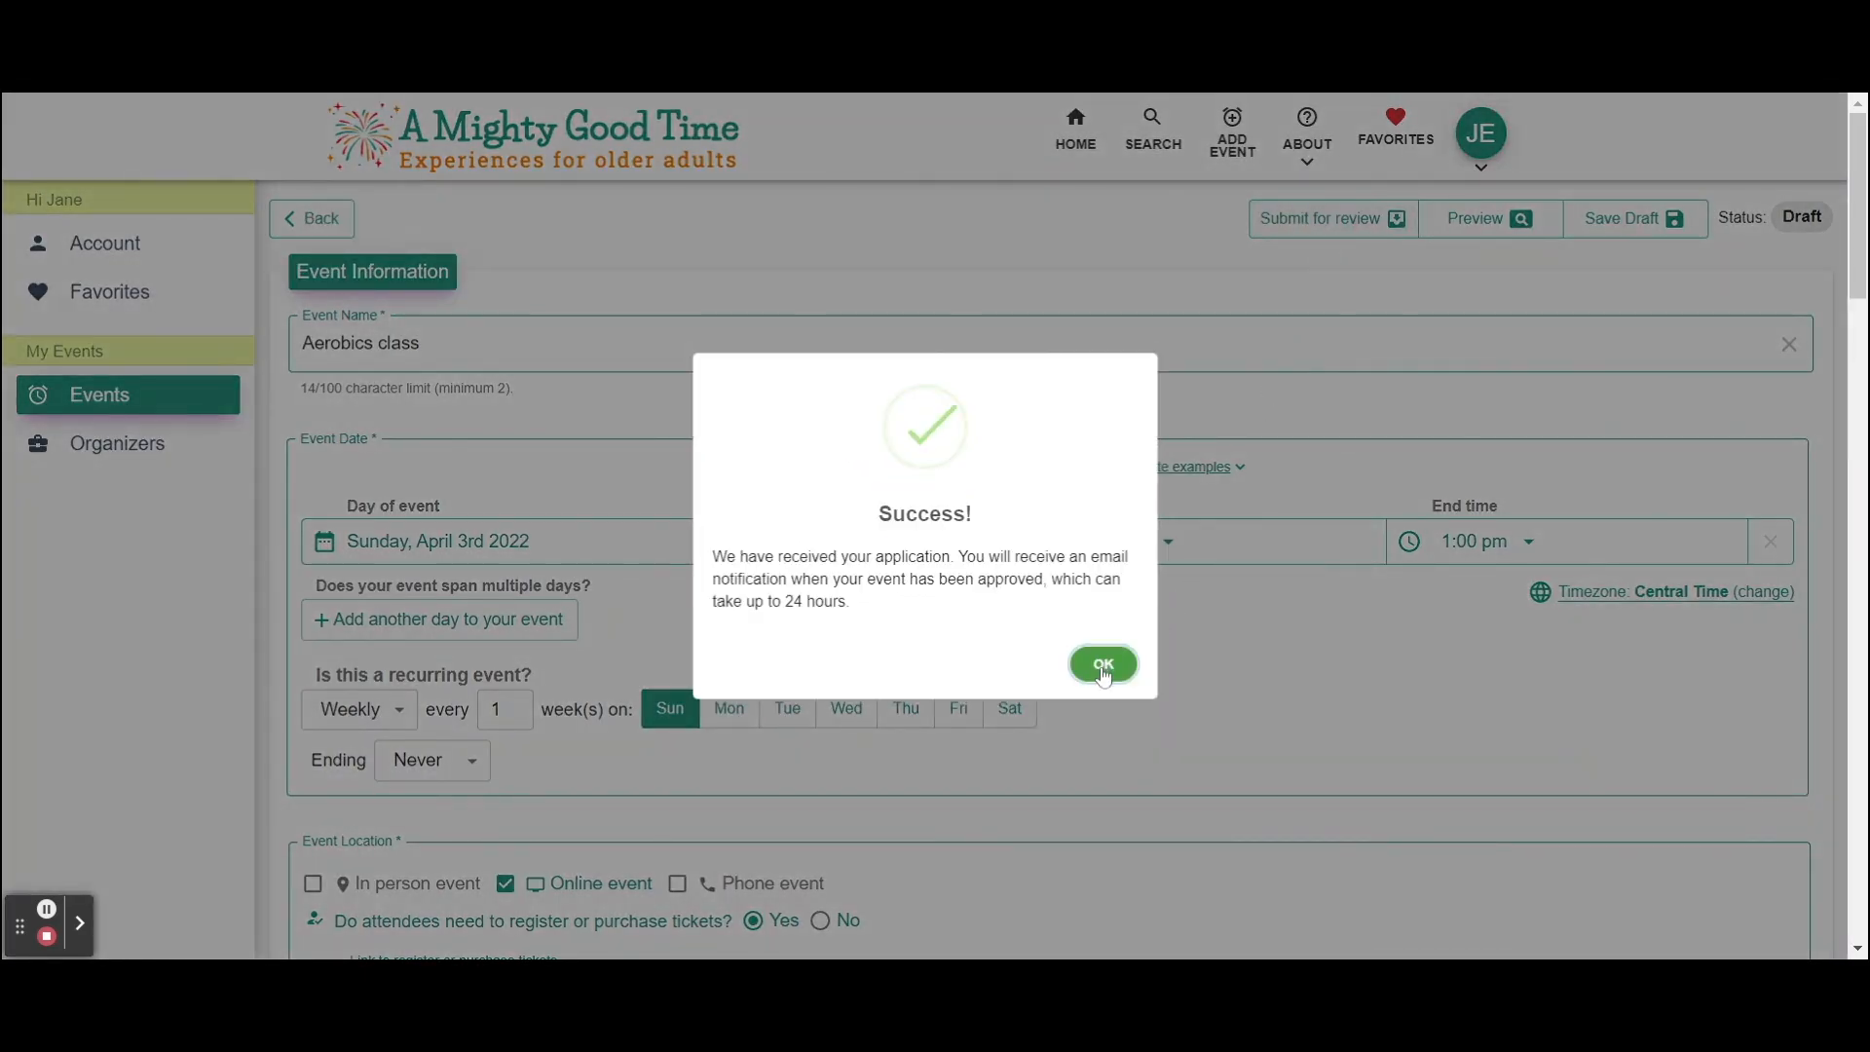
pyautogui.click(1103, 666)
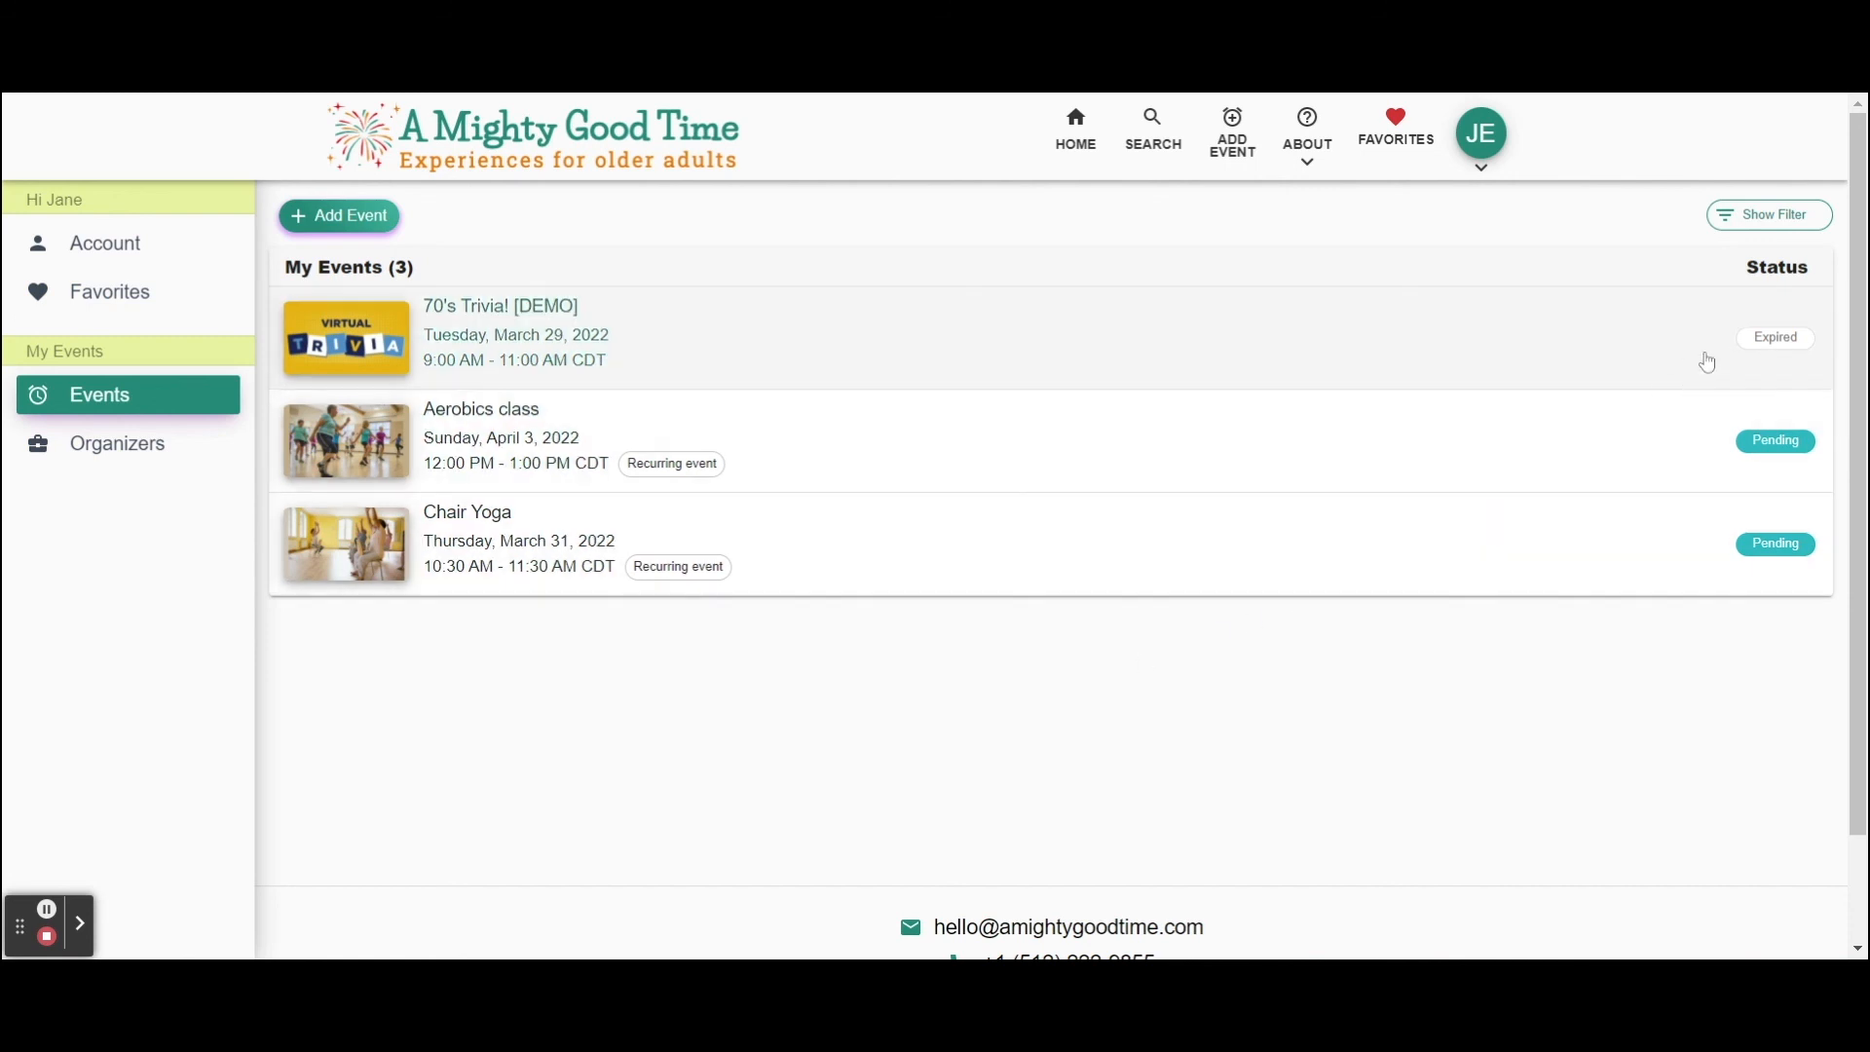
# - Edit the expired 70's Trivia! [DEMO] event to take place on Saturday, April 9th 2022, from 11:00 am to 12:00 pm
pyautogui.click(1575, 351)
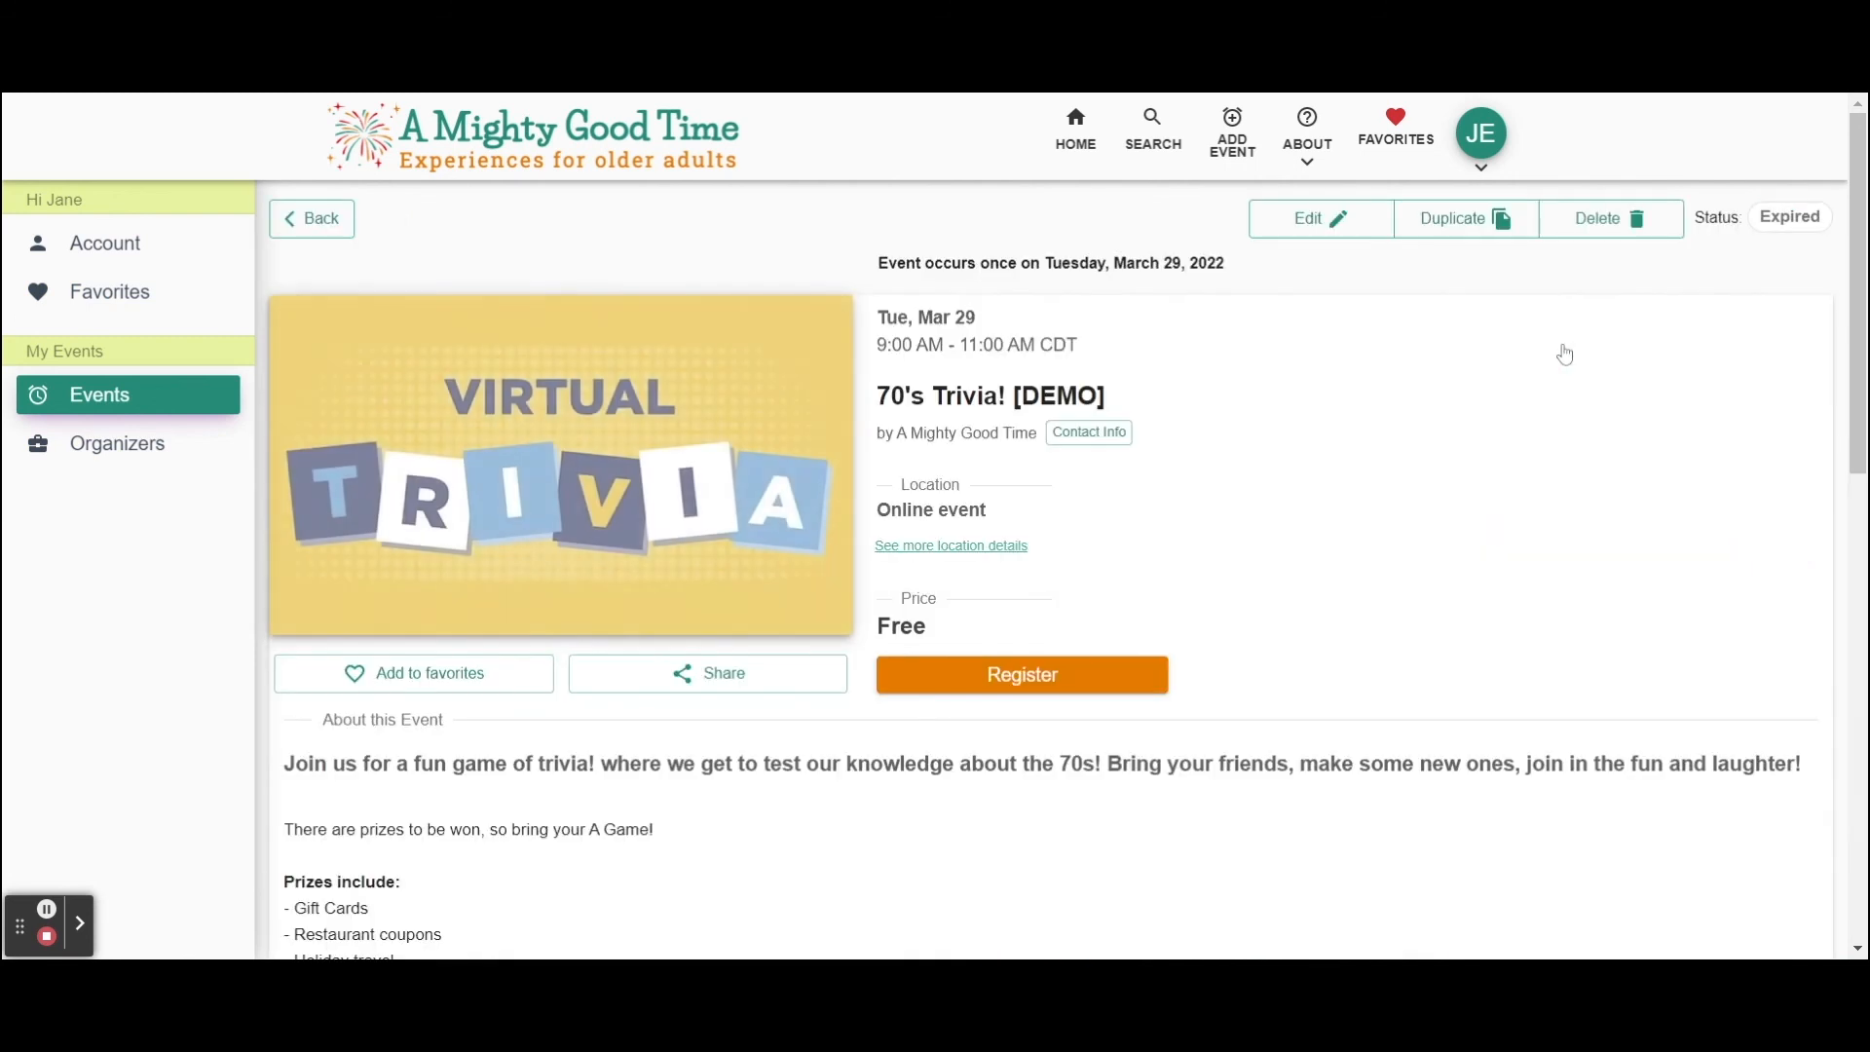
pyautogui.click(1331, 238)
pyautogui.click(692, 547)
pyautogui.click(628, 592)
pyautogui.click(624, 711)
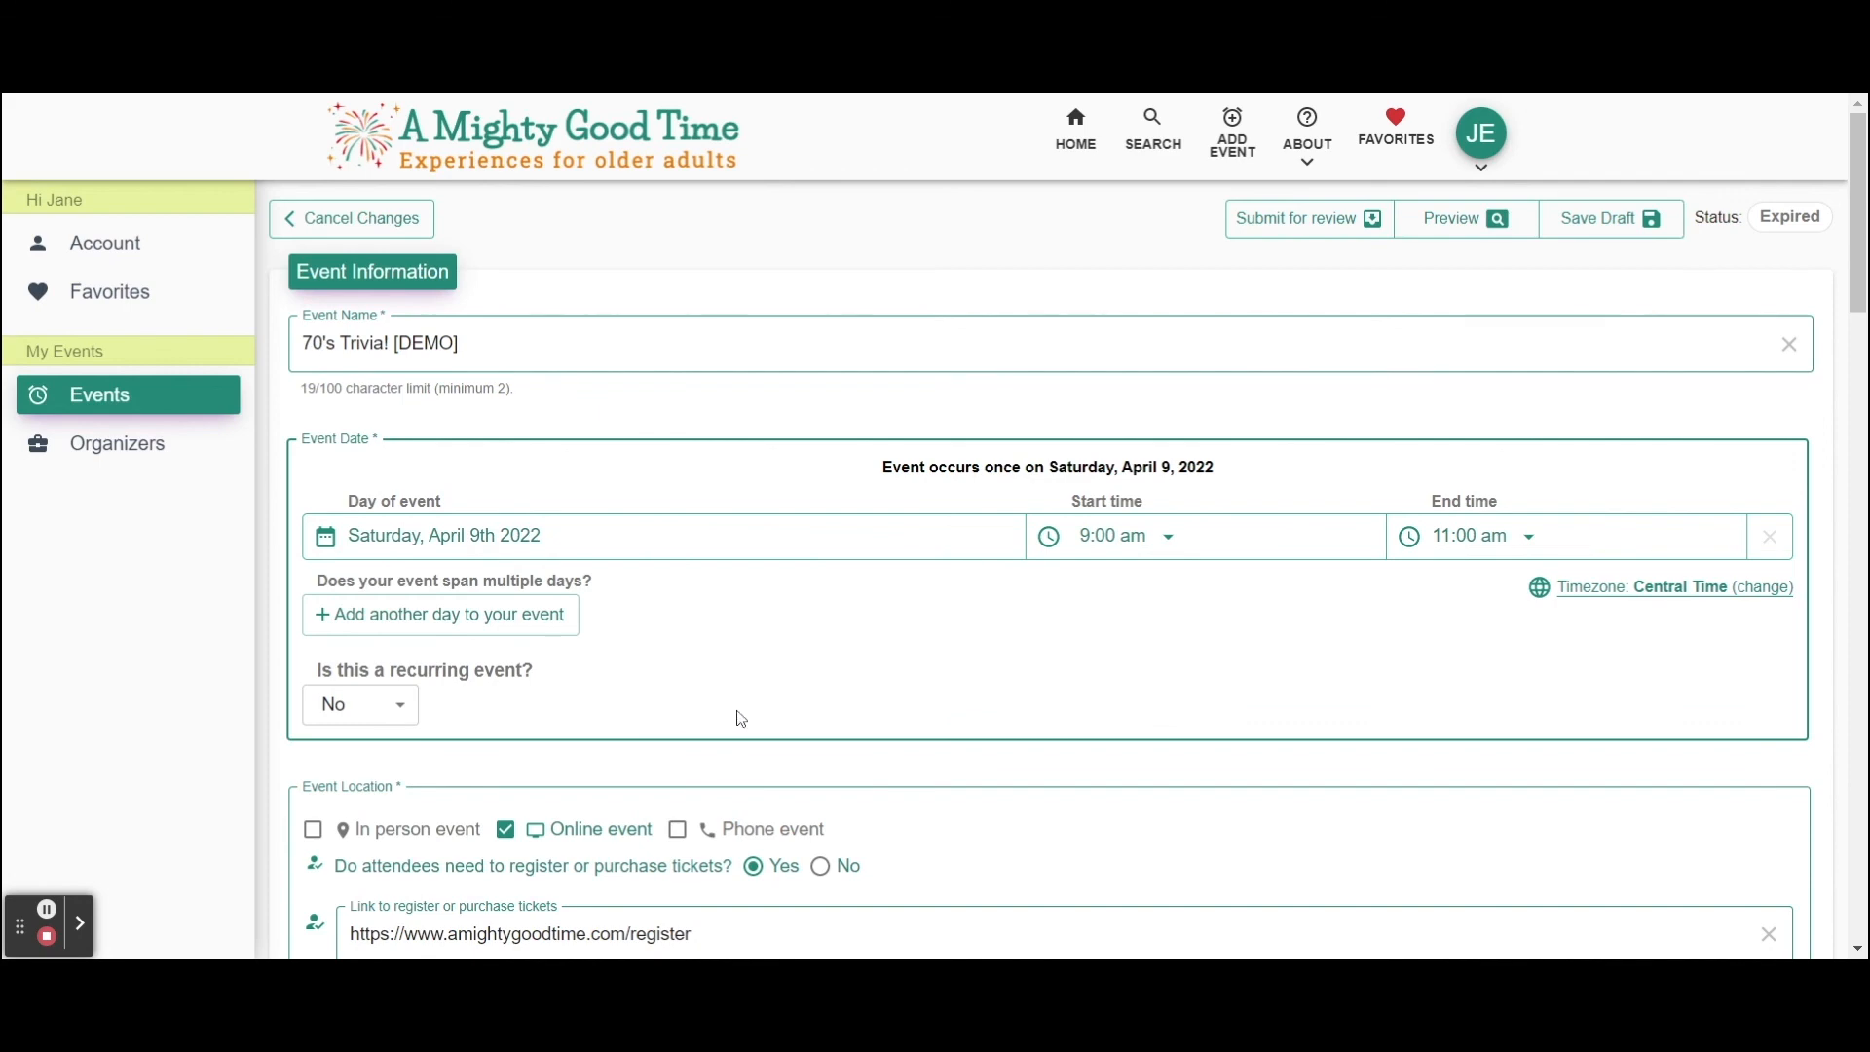
pyautogui.click(1168, 536)
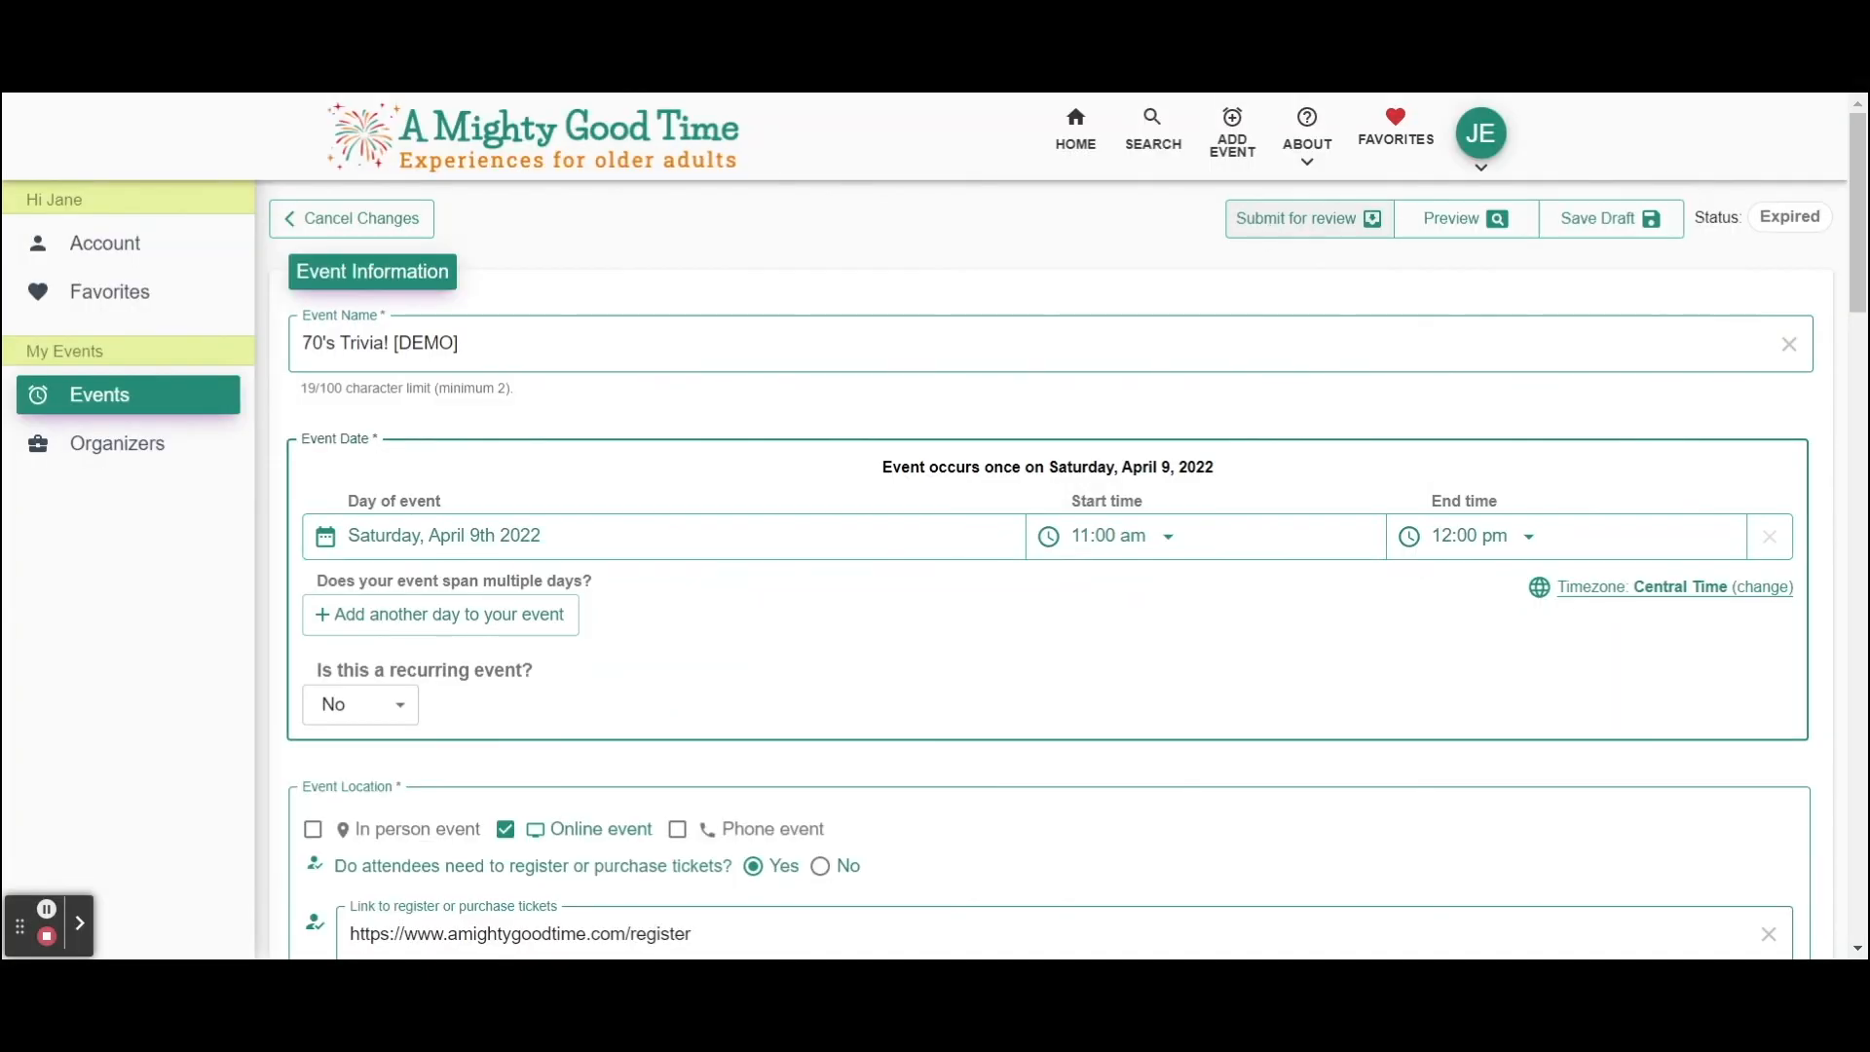
# - Submit the rescheduled 70's Trivia! [DEMO] event for review, confirm the submission, and return to the events list
pyautogui.click(1268, 222)
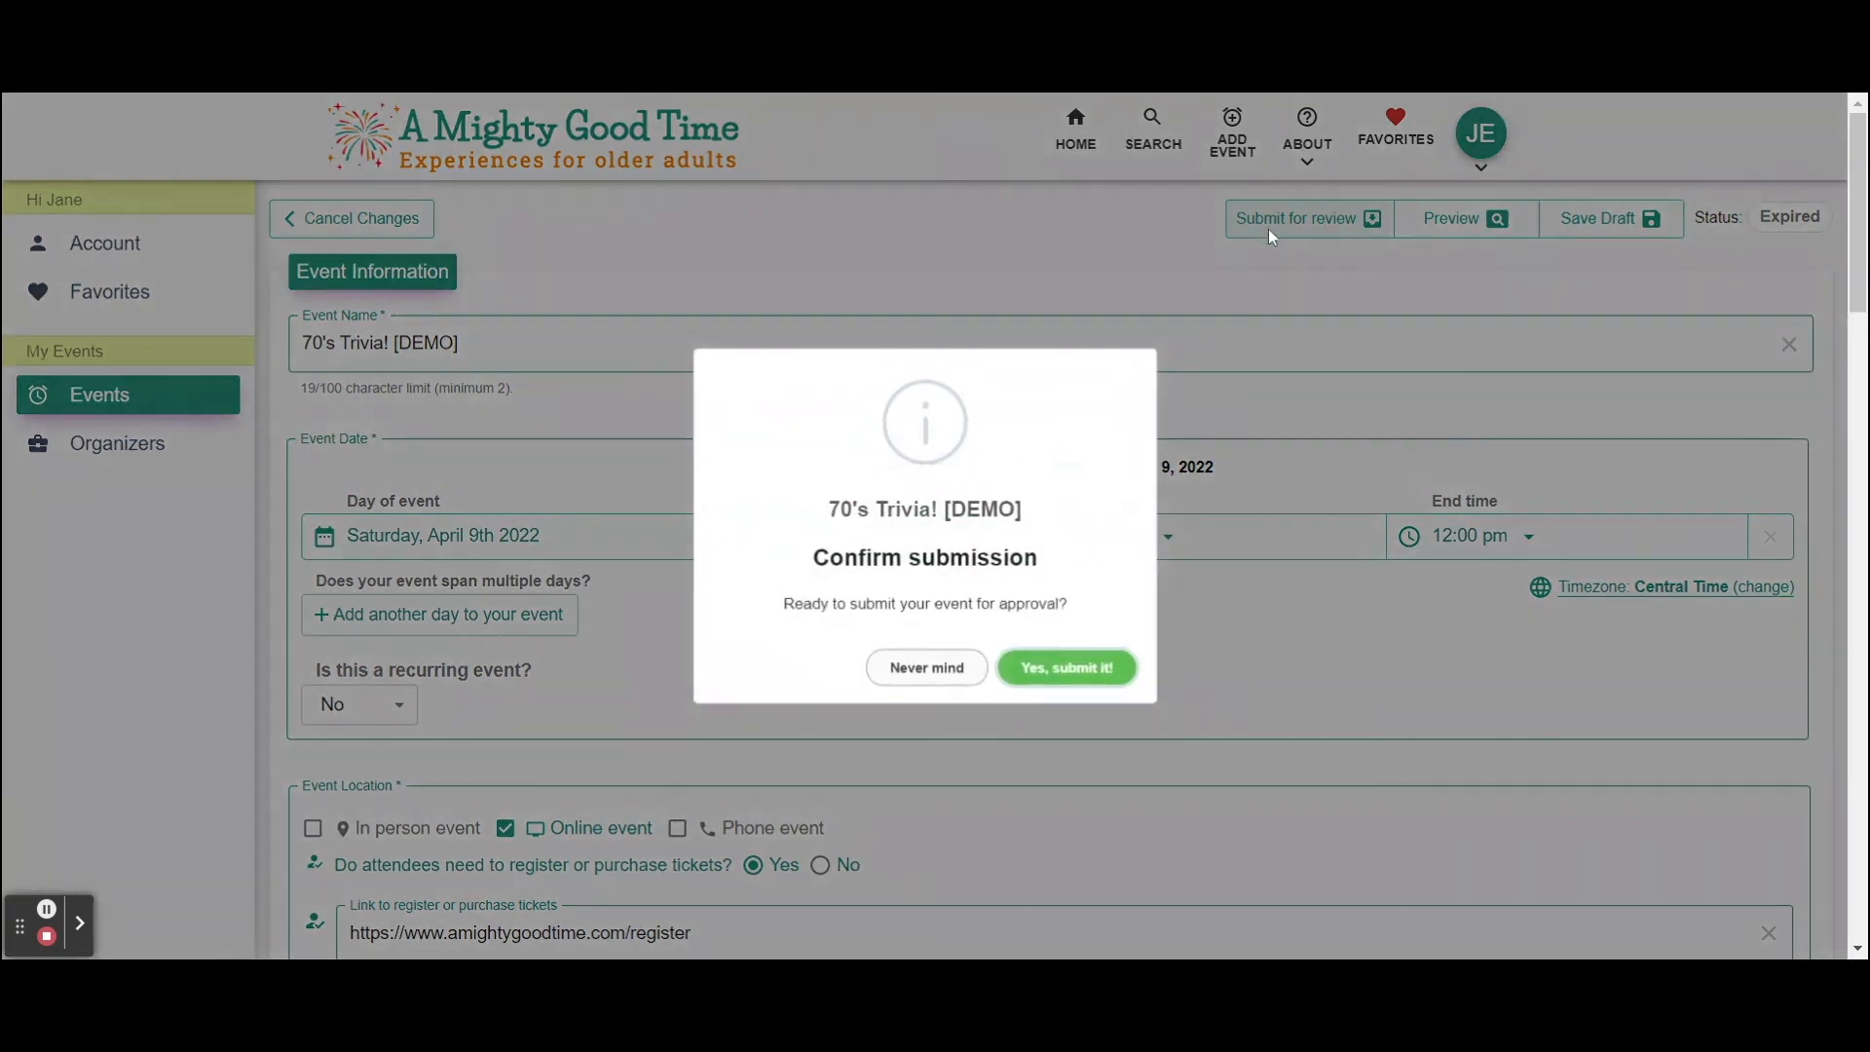
pyautogui.click(1121, 664)
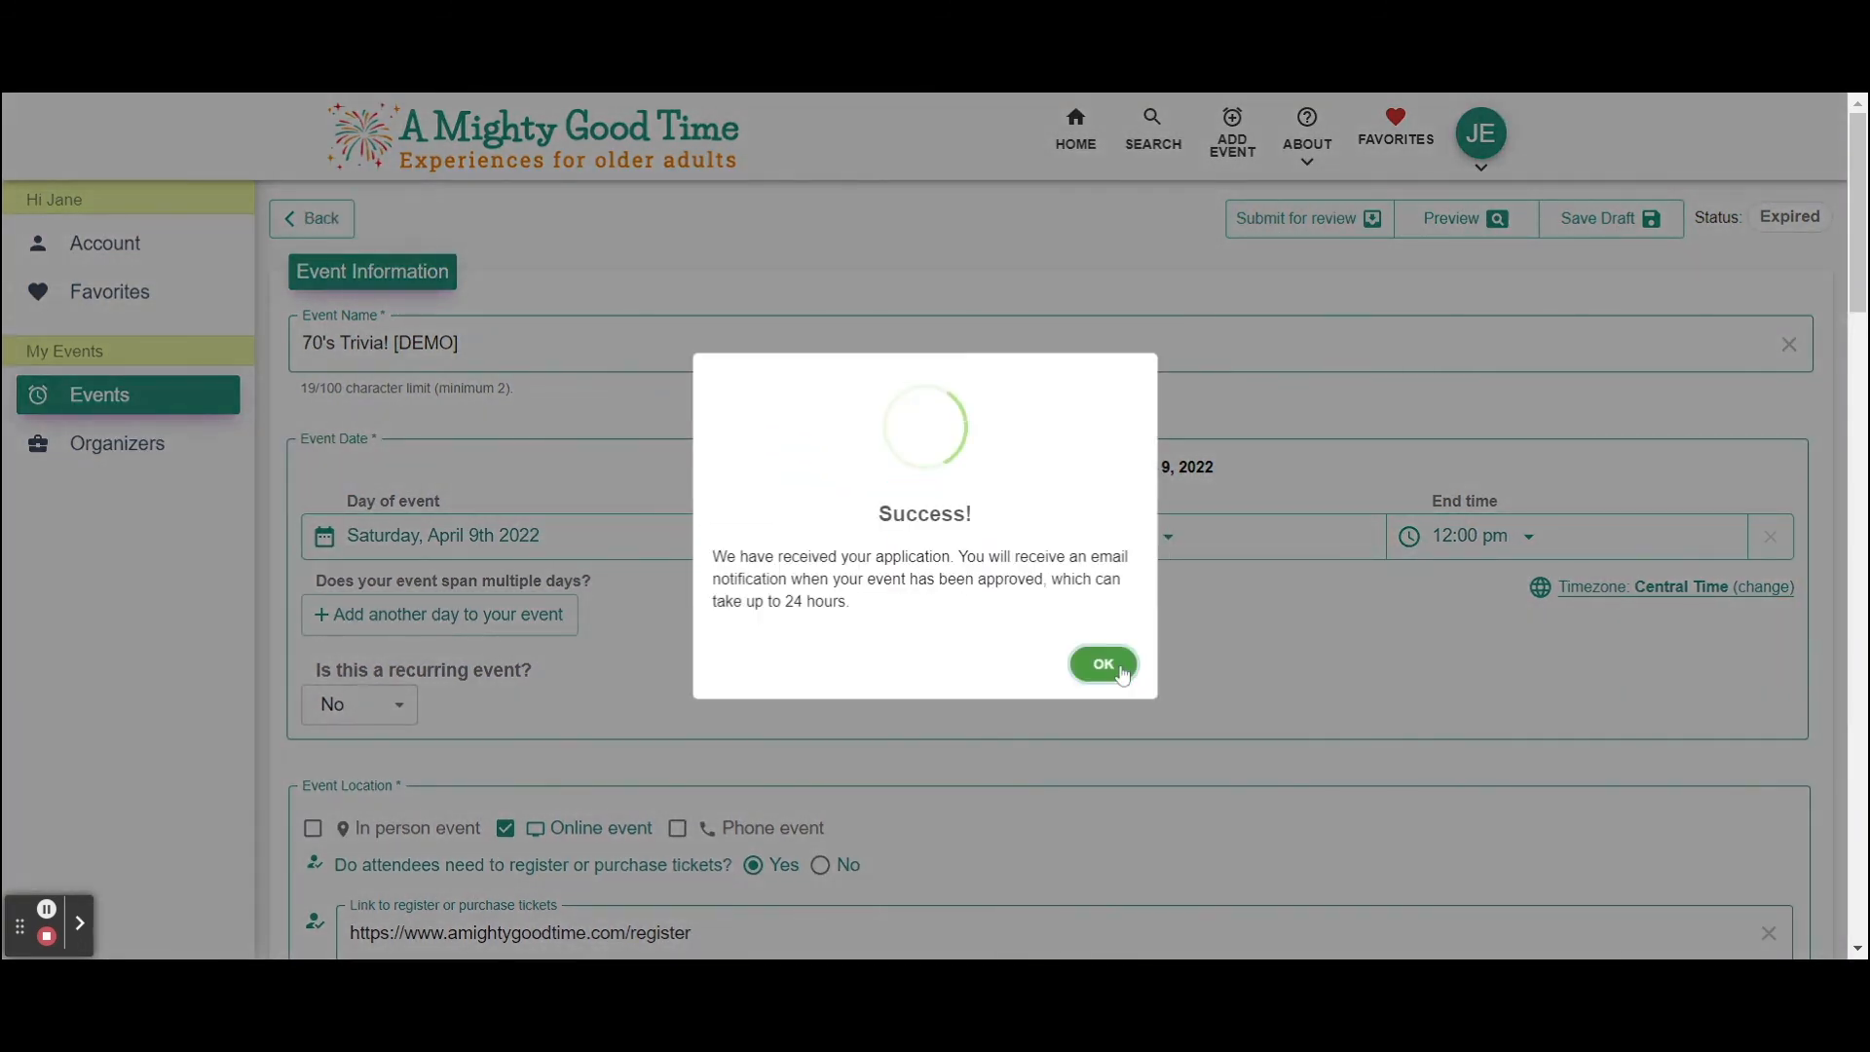
pyautogui.click(1122, 670)
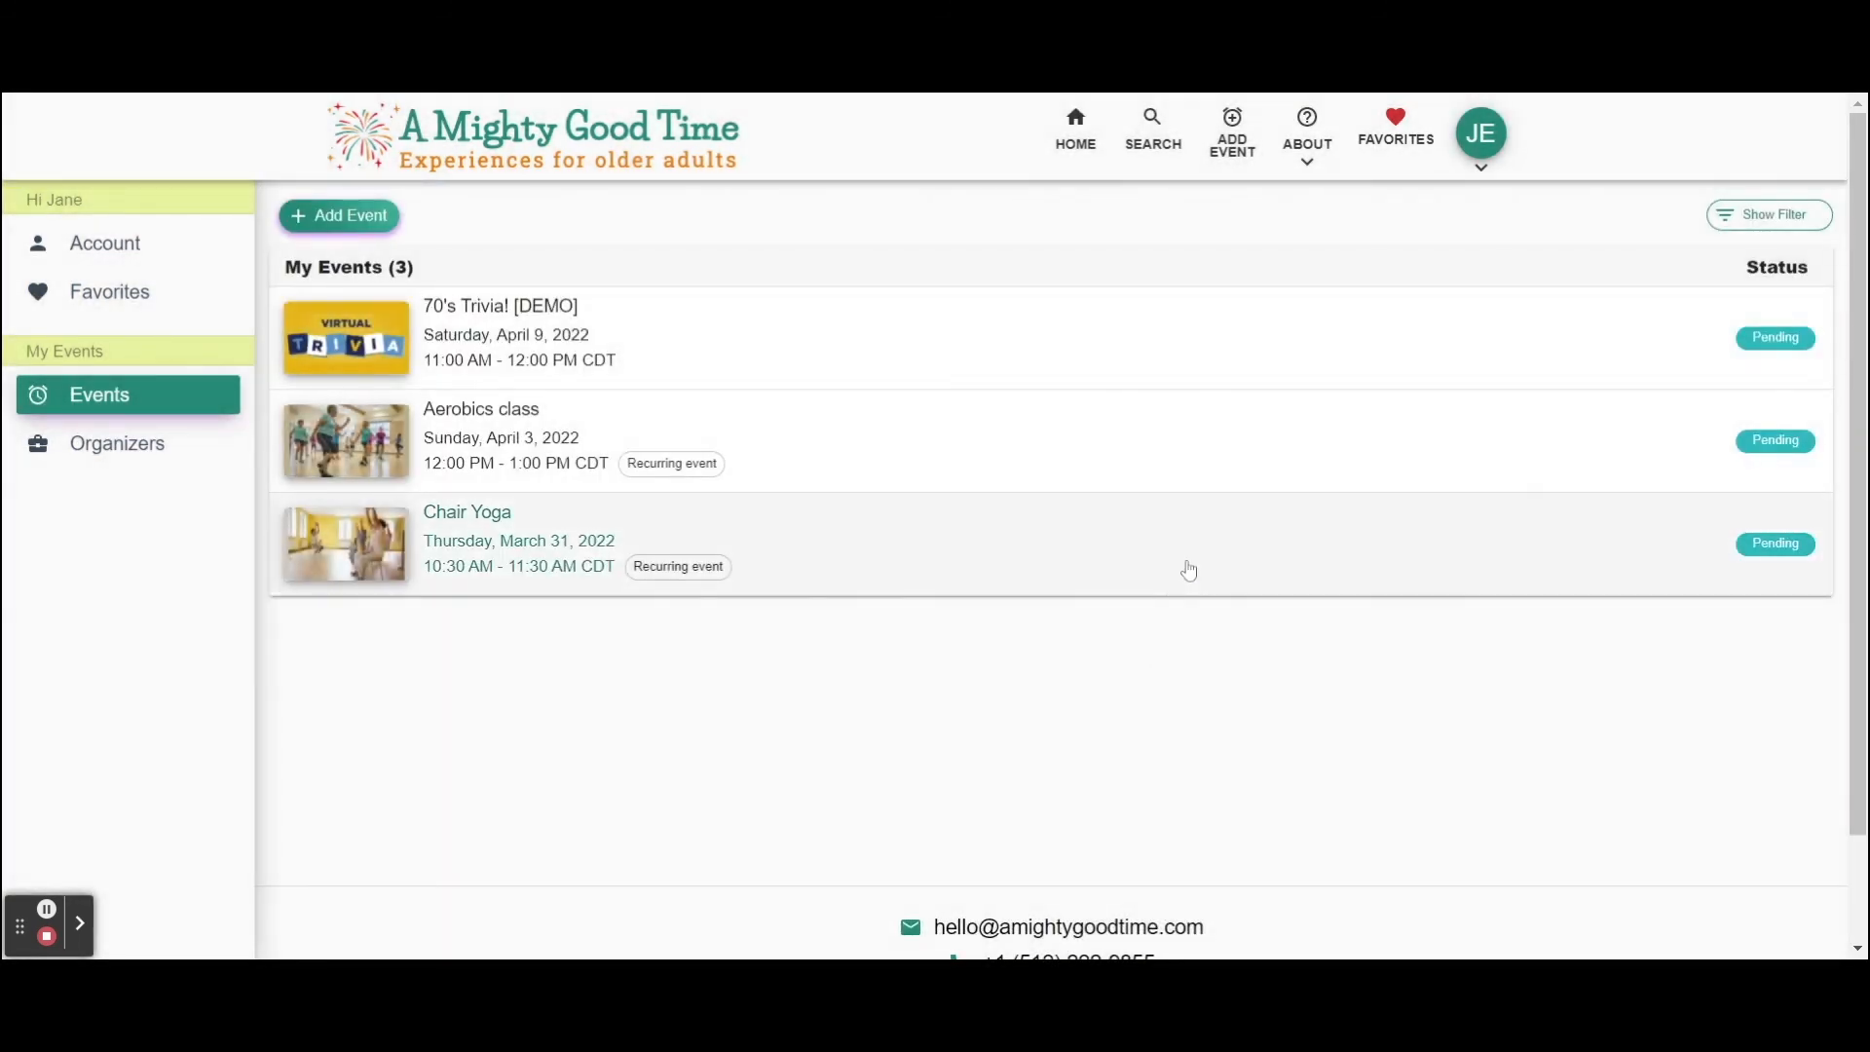
pyautogui.click(1668, 342)
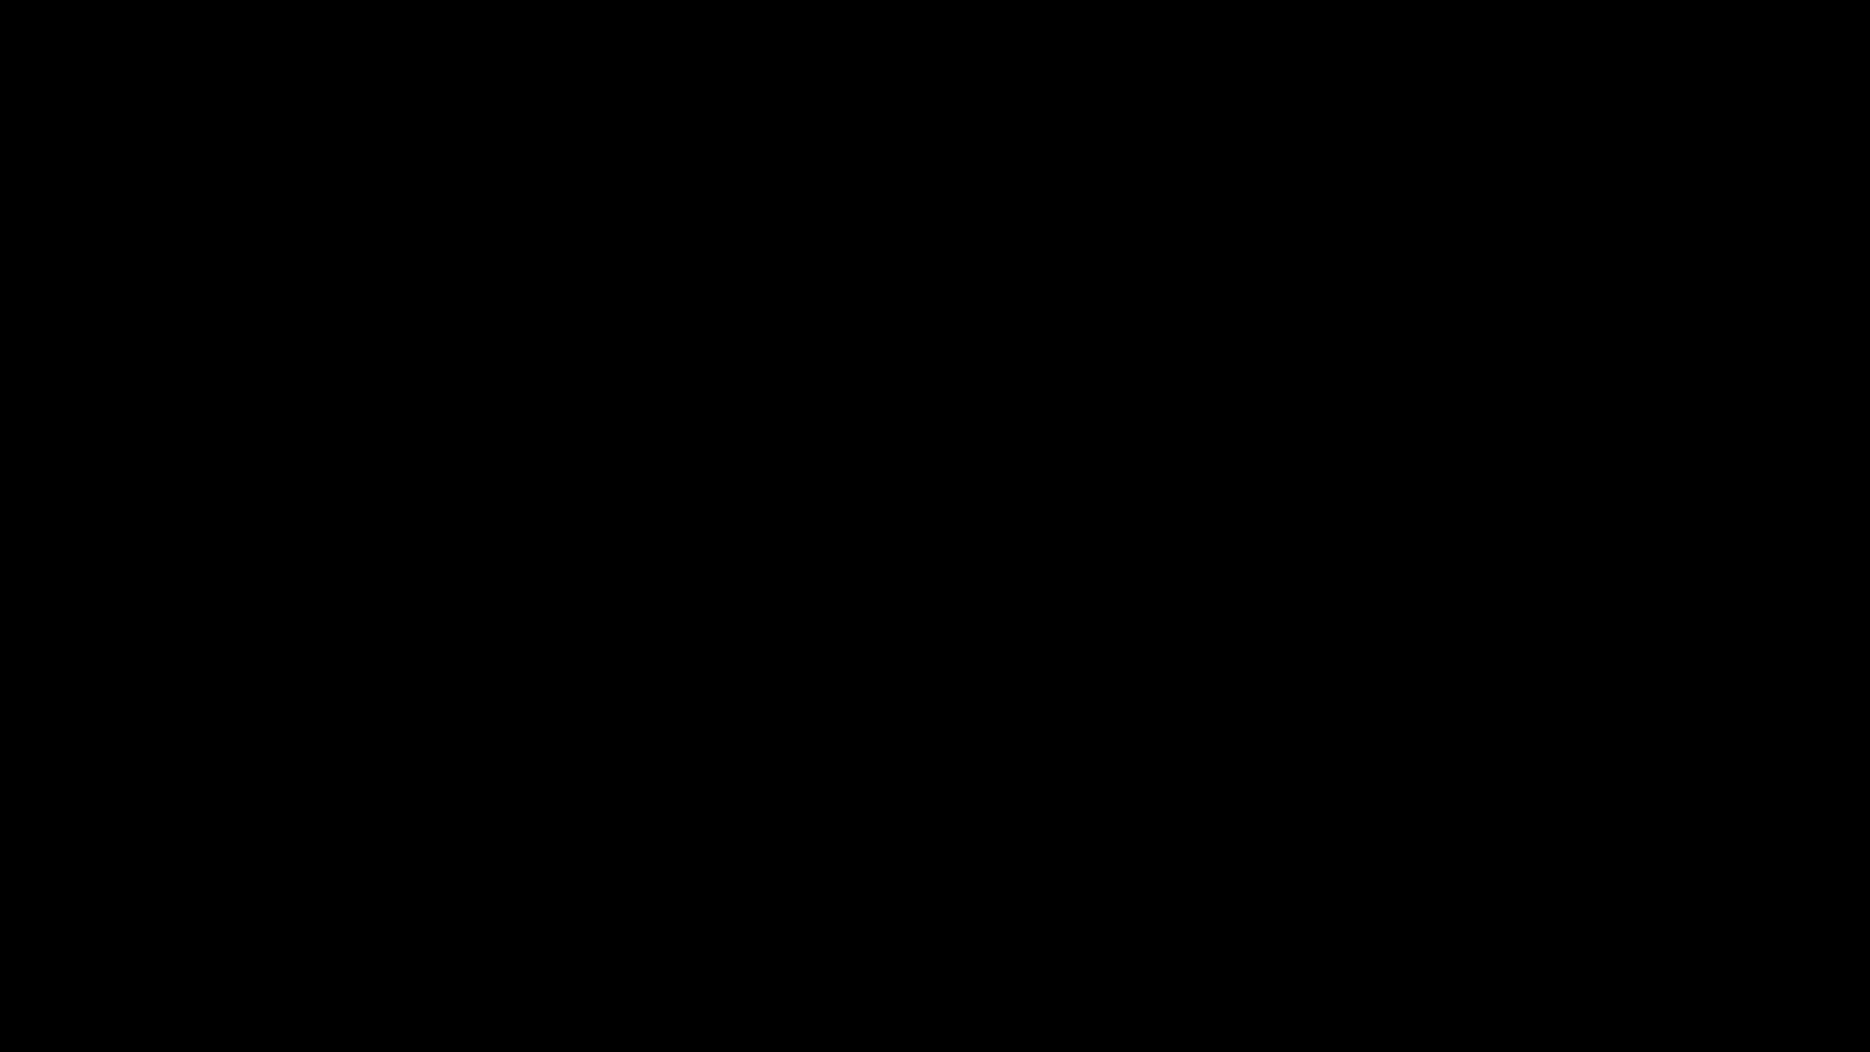